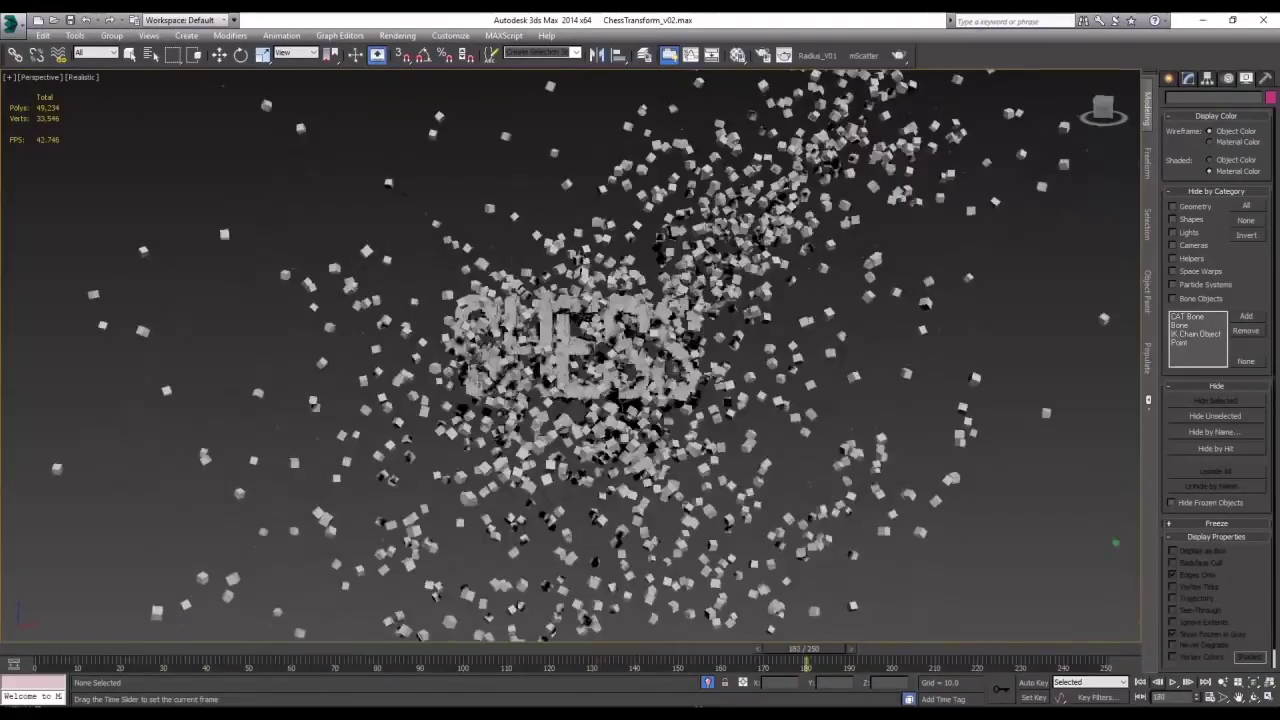
Scrub the animation to frame 250 and examine the king chess piece and CHESS text from several angles
{"action": "left_click_drag", "start_coordinate": [984, 649], "coordinate": [1151, 688]}
{"action": "middle_click_drag", "start_coordinate": [988, 486], "coordinate": [616, 472]}
{"action": "scroll", "coordinate": [586, 428], "scroll_direction": "down", "scroll_amount": 2}
{"action": "middle_click_drag", "start_coordinate": [586, 429], "coordinate": [580, 492], "text": "alt"}
{"action": "scroll", "coordinate": [580, 492], "scroll_direction": "up", "scroll_amount": 2}
{"action": "middle_click_drag", "start_coordinate": [688, 431], "coordinate": [562, 448], "text": "alt"}
{"action": "scroll", "coordinate": [616, 466], "scroll_direction": "up", "scroll_amount": 2}
{"action": "middle_click_drag", "start_coordinate": [460, 294], "coordinate": [536, 340]}
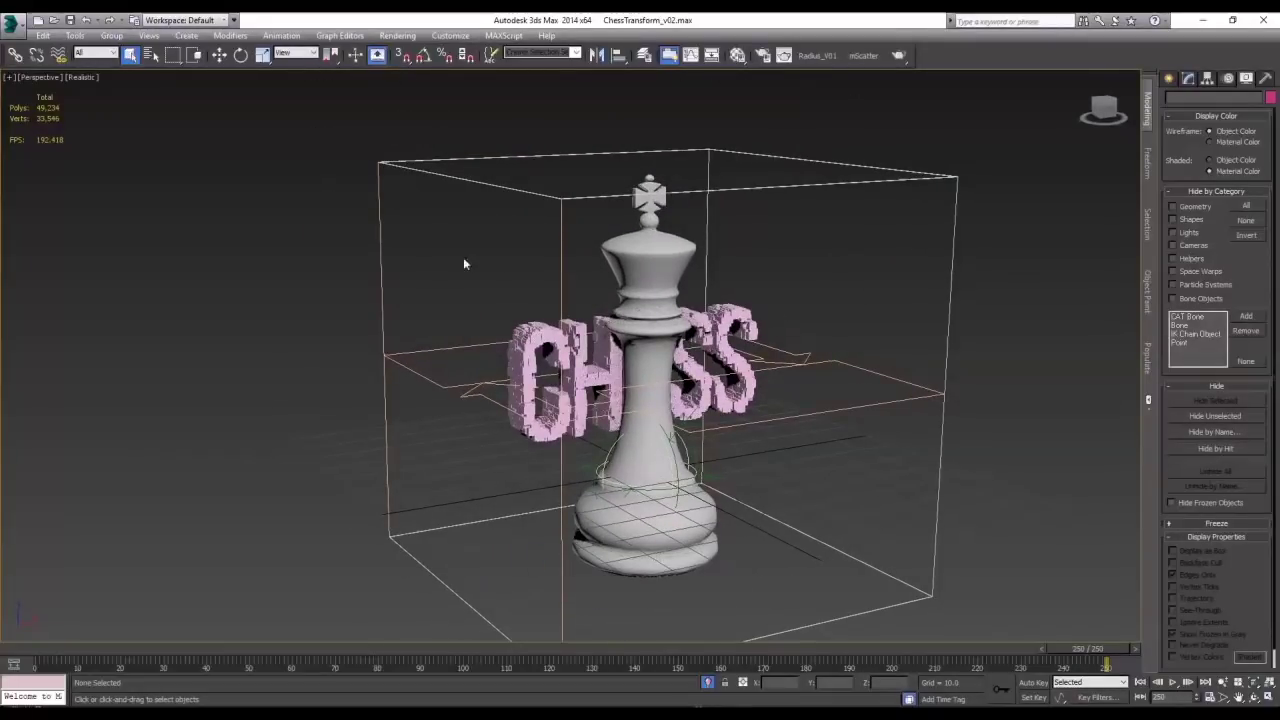
{"action": "middle_click_drag", "start_coordinate": [490, 298], "coordinate": [606, 370], "text": "alt"}
Open Particle View and move all existing scene objects together about 196 units along Y, clear of the grid
{"action": "key", "text": "6"}
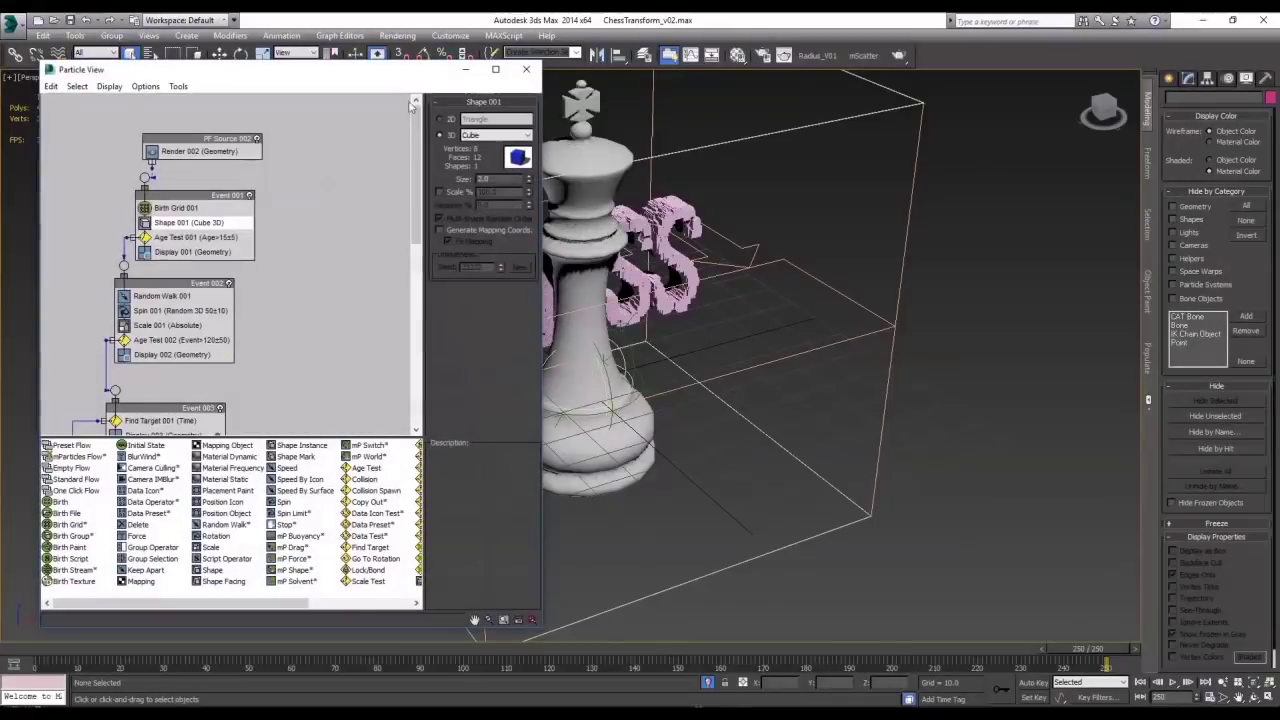
{"action": "middle_click_drag", "start_coordinate": [761, 246], "coordinate": [769, 293]}
{"action": "scroll", "coordinate": [940, 311], "scroll_direction": "down", "scroll_amount": 3}
{"action": "scroll", "coordinate": [850, 344], "scroll_direction": "down", "scroll_amount": 2}
{"action": "scroll", "coordinate": [833, 332], "scroll_direction": "up", "scroll_amount": 1}
{"action": "middle_click_drag", "start_coordinate": [832, 331], "coordinate": [997, 193], "text": "alt"}
{"action": "left_click_drag", "start_coordinate": [638, 585], "coordinate": [640, 585]}
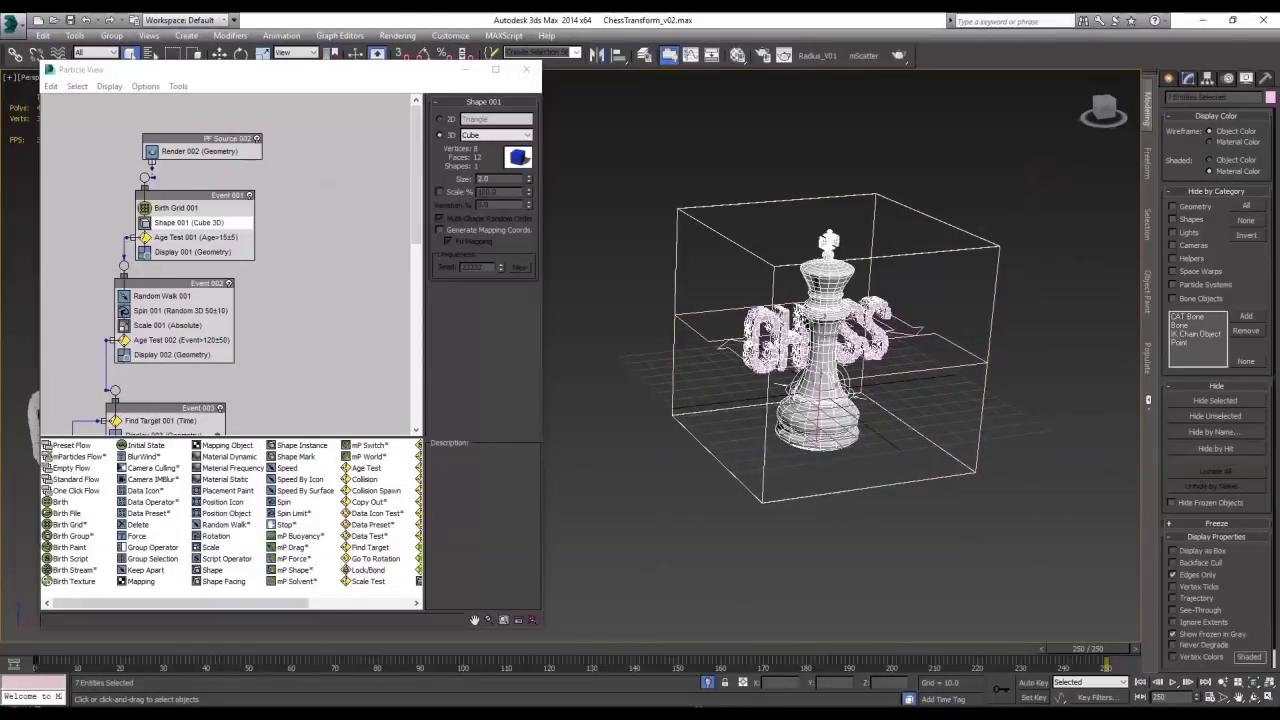
{"action": "left_click", "coordinate": [220, 55]}
{"action": "left_click_drag", "start_coordinate": [800, 304], "coordinate": [635, 221]}
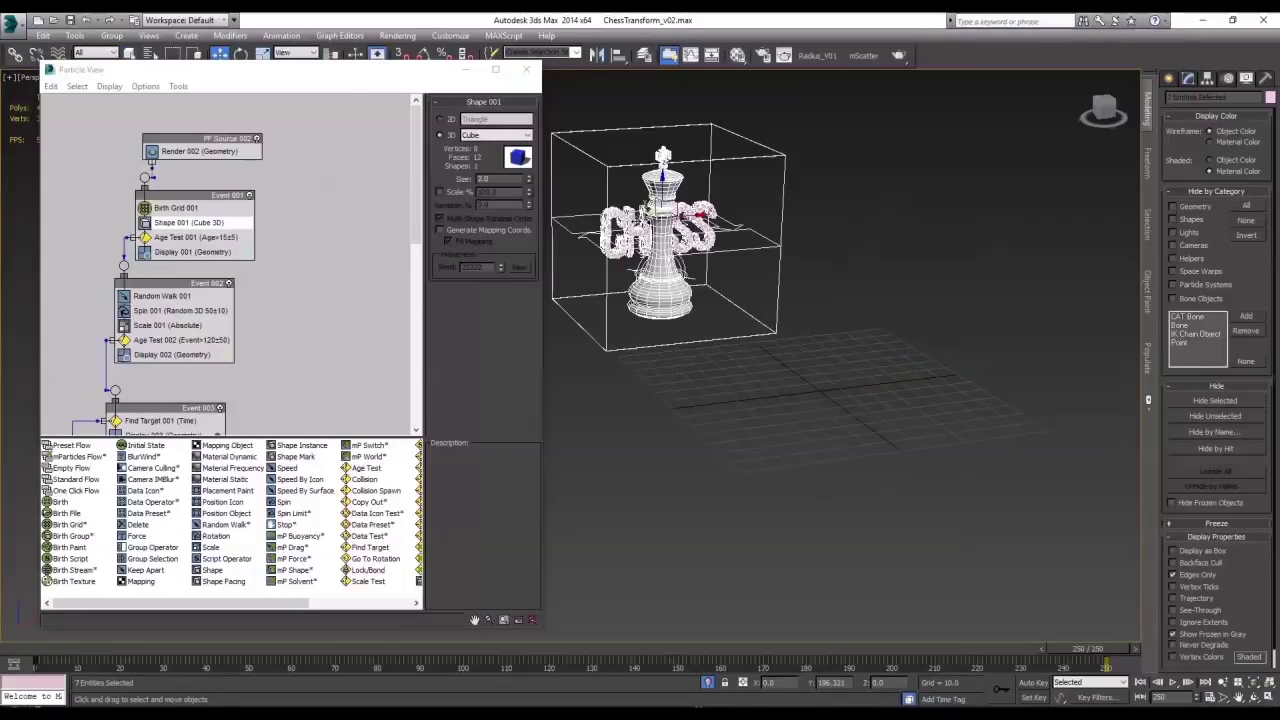
{"action": "left_click", "coordinate": [931, 372]}
Create a sphere with a radius of about 36 at the grid's centre and move it along X to about 140
{"action": "middle_click_drag", "start_coordinate": [784, 367], "coordinate": [819, 349], "text": "alt"}
{"action": "left_click", "coordinate": [1169, 79]}
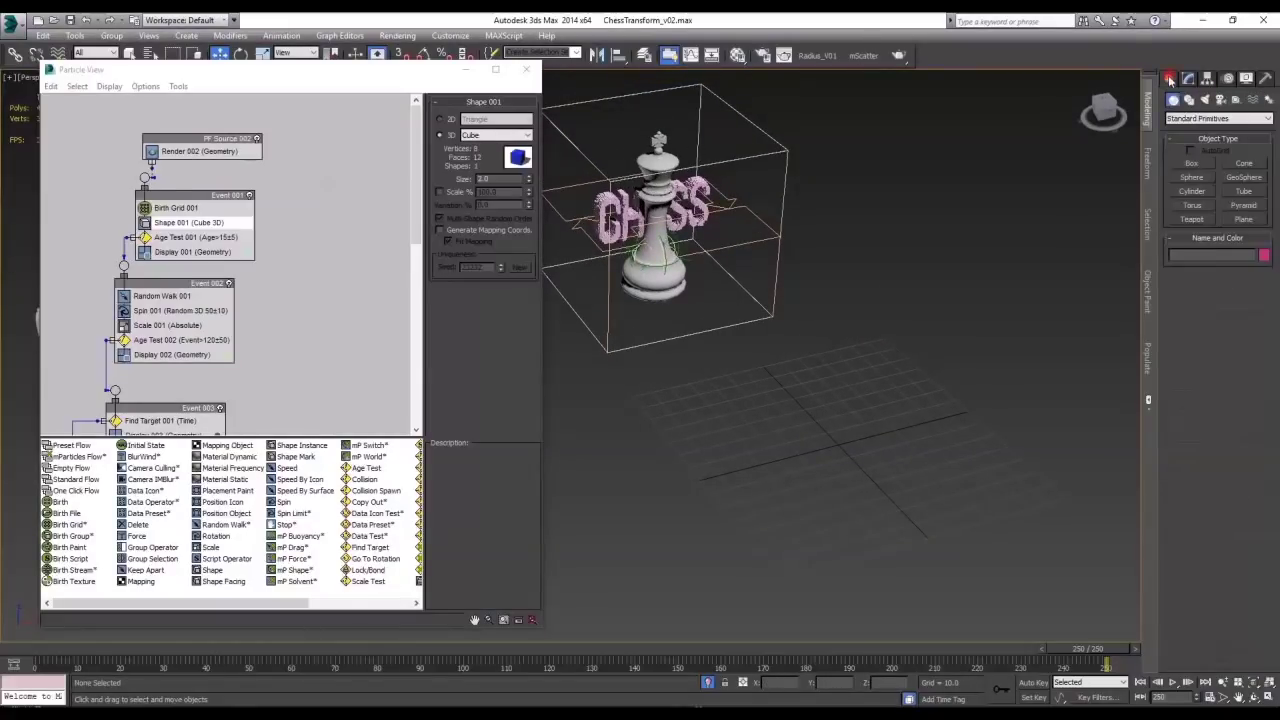
{"action": "left_click", "coordinate": [1187, 178]}
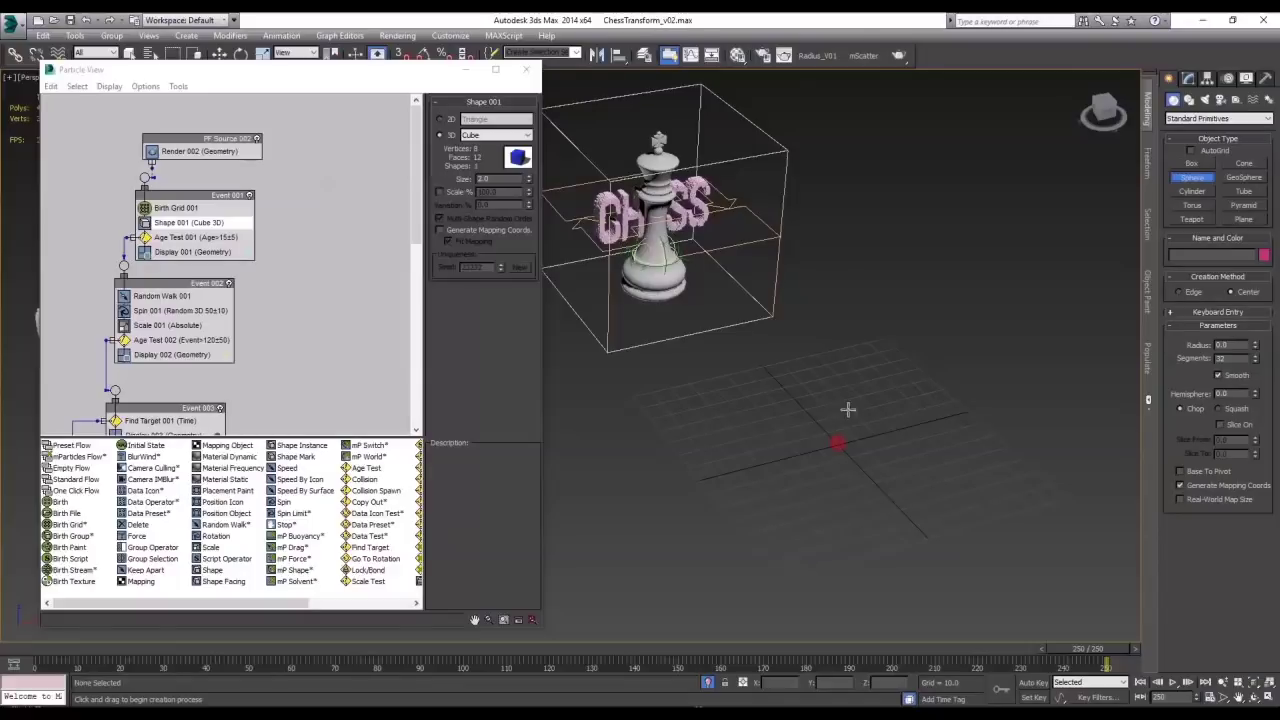
{"action": "mouse_move", "coordinate": [841, 443]}
{"action": "left_mouse_down"}
{"action": "mouse_move", "coordinate": [790, 390]}
{"action": "mouse_move", "coordinate": [803, 398]}
{"action": "left_mouse_up"}
{"action": "right_click", "coordinate": [914, 391]}
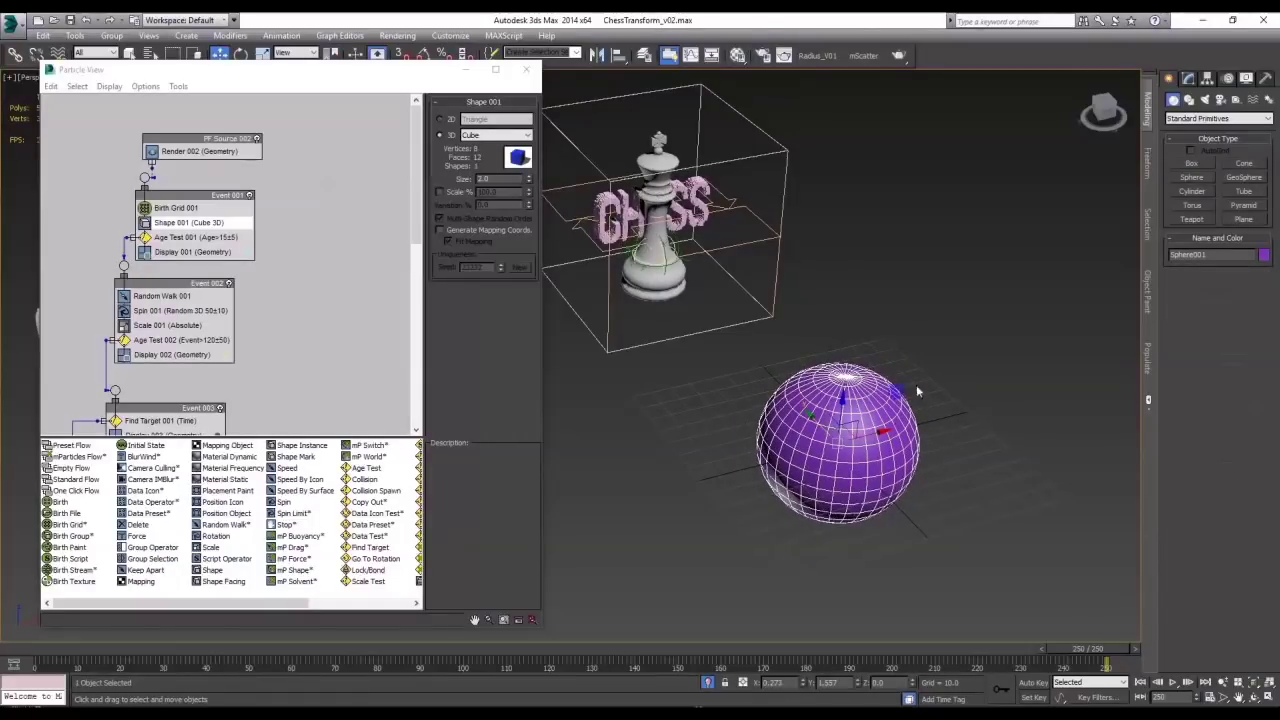
{"action": "left_click_drag", "start_coordinate": [871, 437], "coordinate": [1108, 373]}
Create a box about 79 long, 75 wide and 68 high around the grid's centre
{"action": "left_click", "coordinate": [1193, 164]}
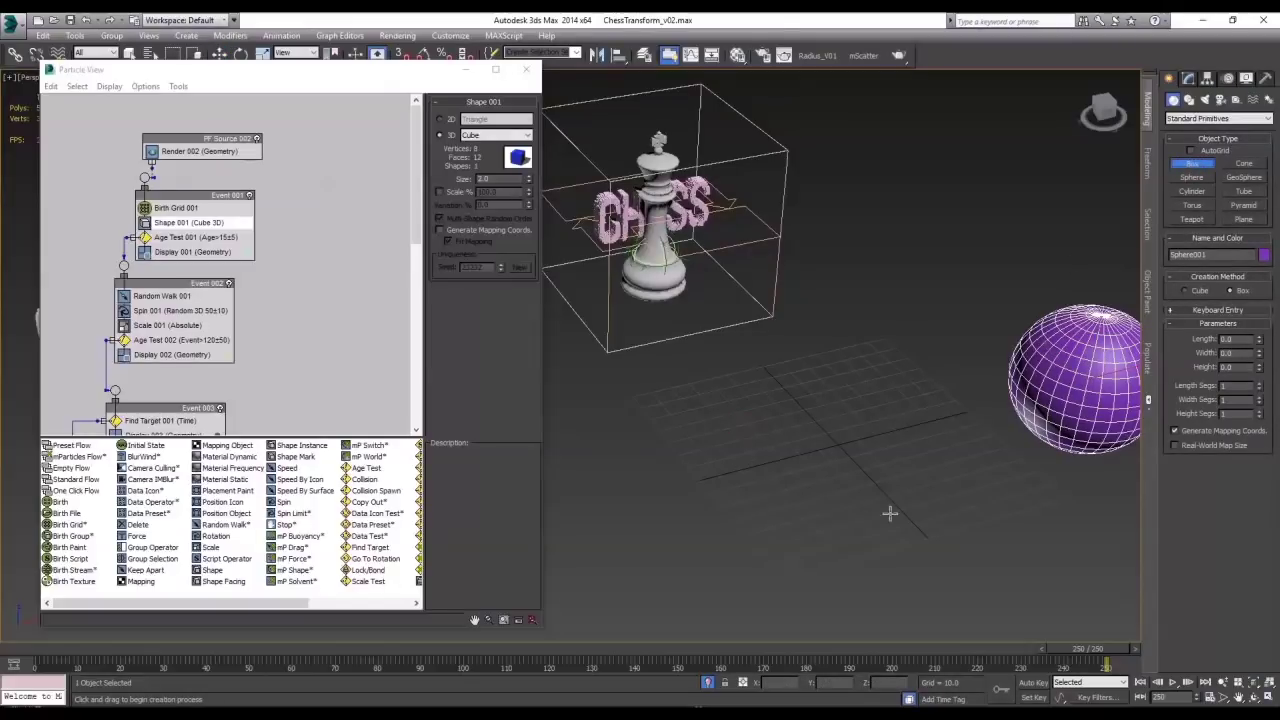
{"action": "left_click_drag", "start_coordinate": [890, 513], "coordinate": [979, 484]}
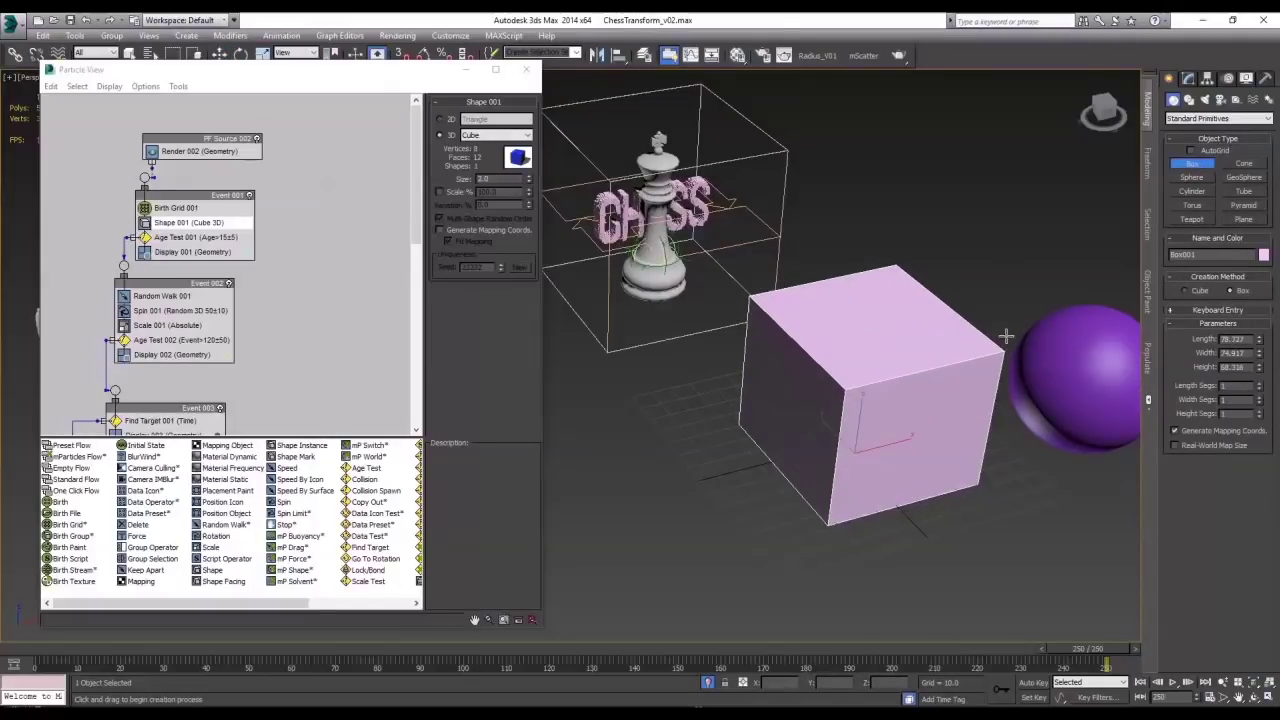
{"action": "right_click", "coordinate": [1004, 335]}
Set the box's length, width and height to 60 and move it along X next to the sphere
{"action": "left_click", "coordinate": [1189, 79]}
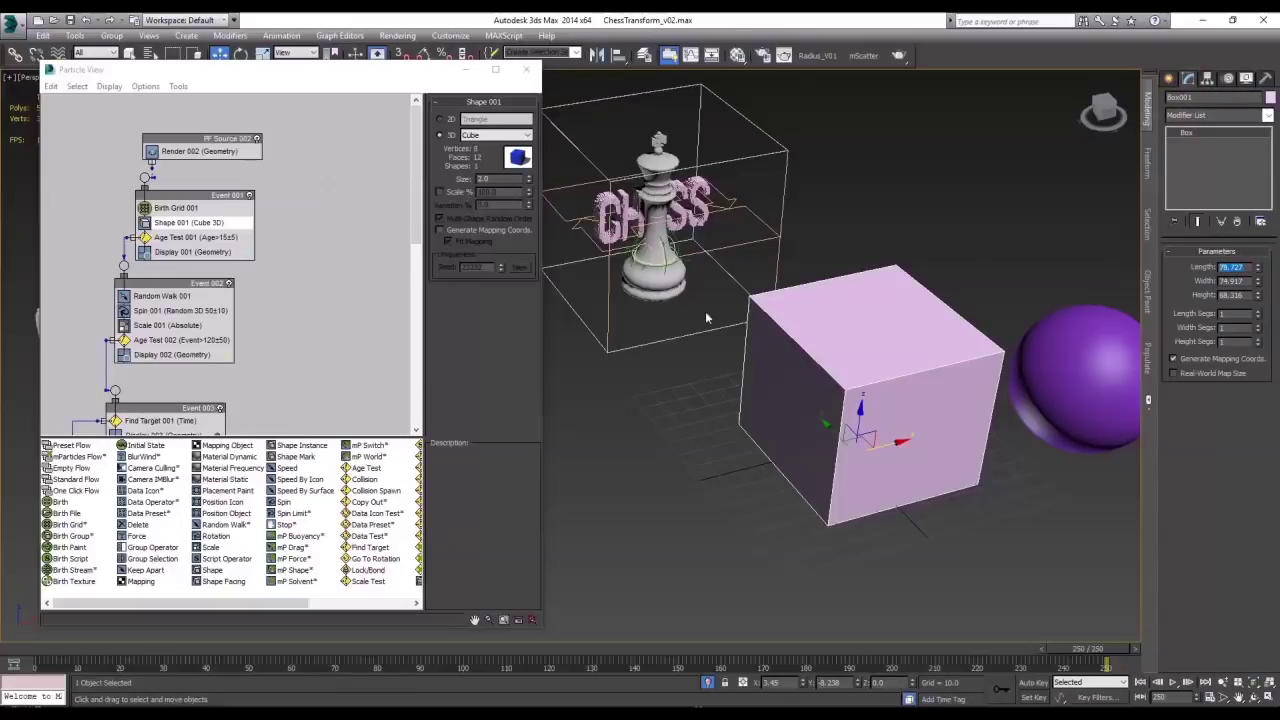
{"action": "key", "text": "Tab"}
{"action": "type", "text": "60"}
{"action": "key", "text": "Tab"}
{"action": "type", "text": "6"}
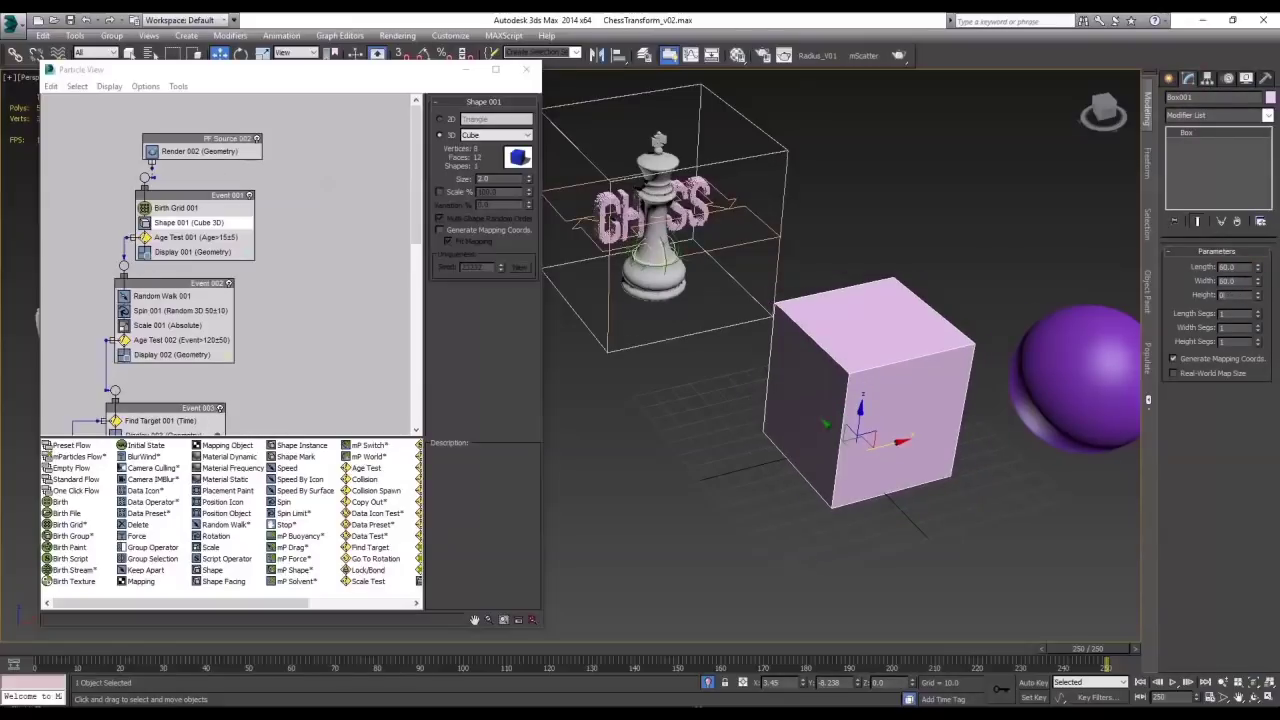
{"action": "type", "text": "60"}
{"action": "key", "text": "Return"}
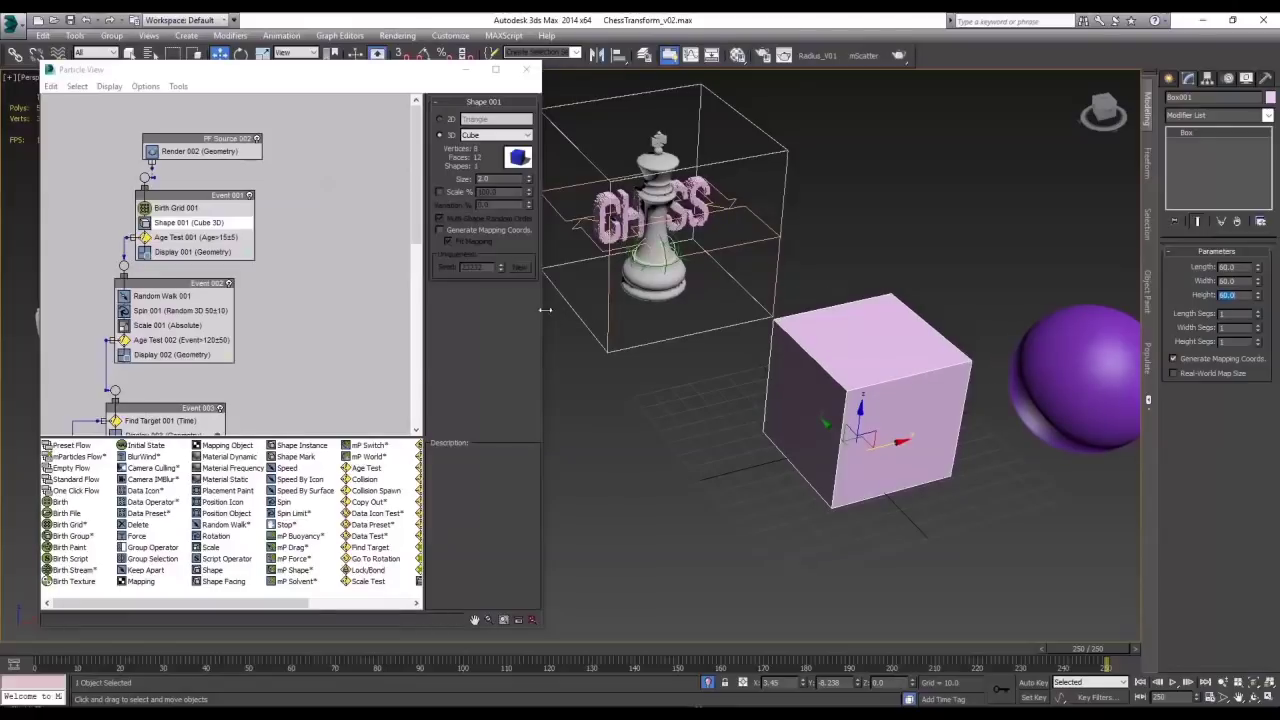
{"action": "left_click_drag", "start_coordinate": [880, 440], "coordinate": [1165, 380]}
{"action": "left_click", "coordinate": [988, 473]}
Add an Empty Flow beside the existing flow and connect it to a new event containing a Birth Grid operator
{"action": "middle_click_drag", "start_coordinate": [784, 379], "coordinate": [720, 352]}
{"action": "left_click", "coordinate": [70, 468]}
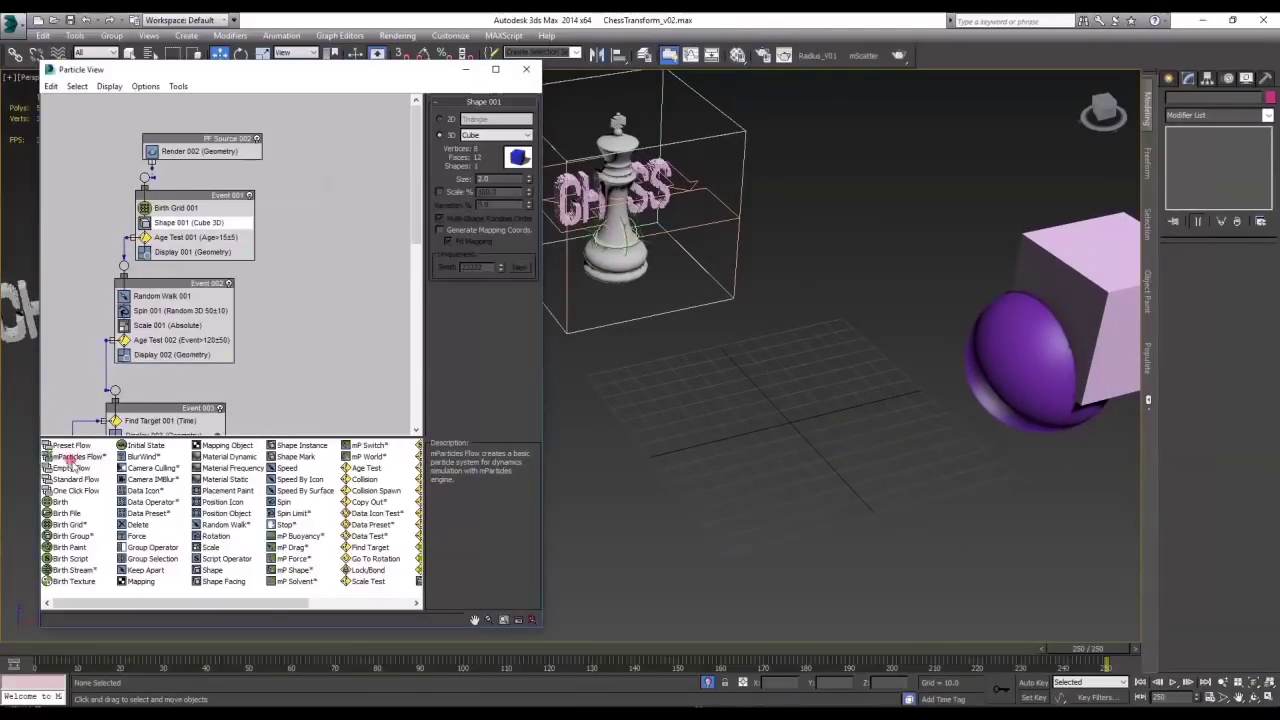
{"action": "left_click_drag", "start_coordinate": [70, 468], "coordinate": [345, 143]}
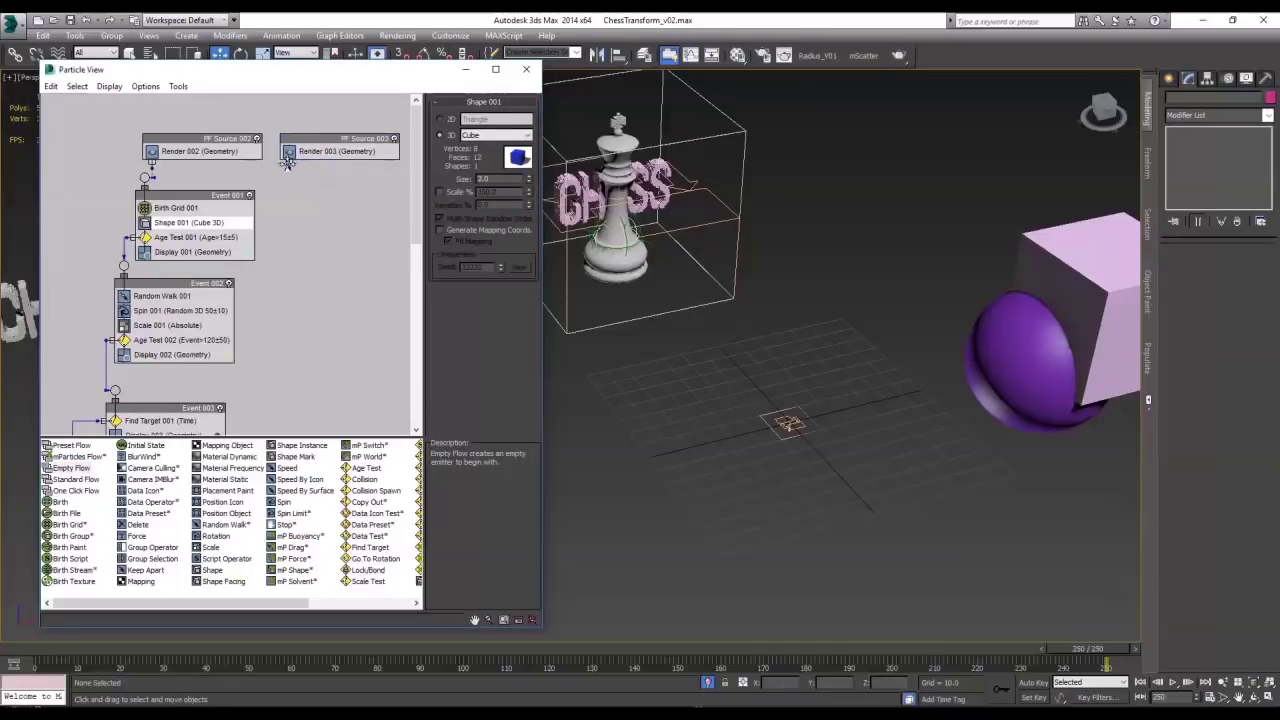
{"action": "left_click_drag", "start_coordinate": [70, 527], "coordinate": [320, 210]}
{"action": "left_click", "coordinate": [322, 226]}
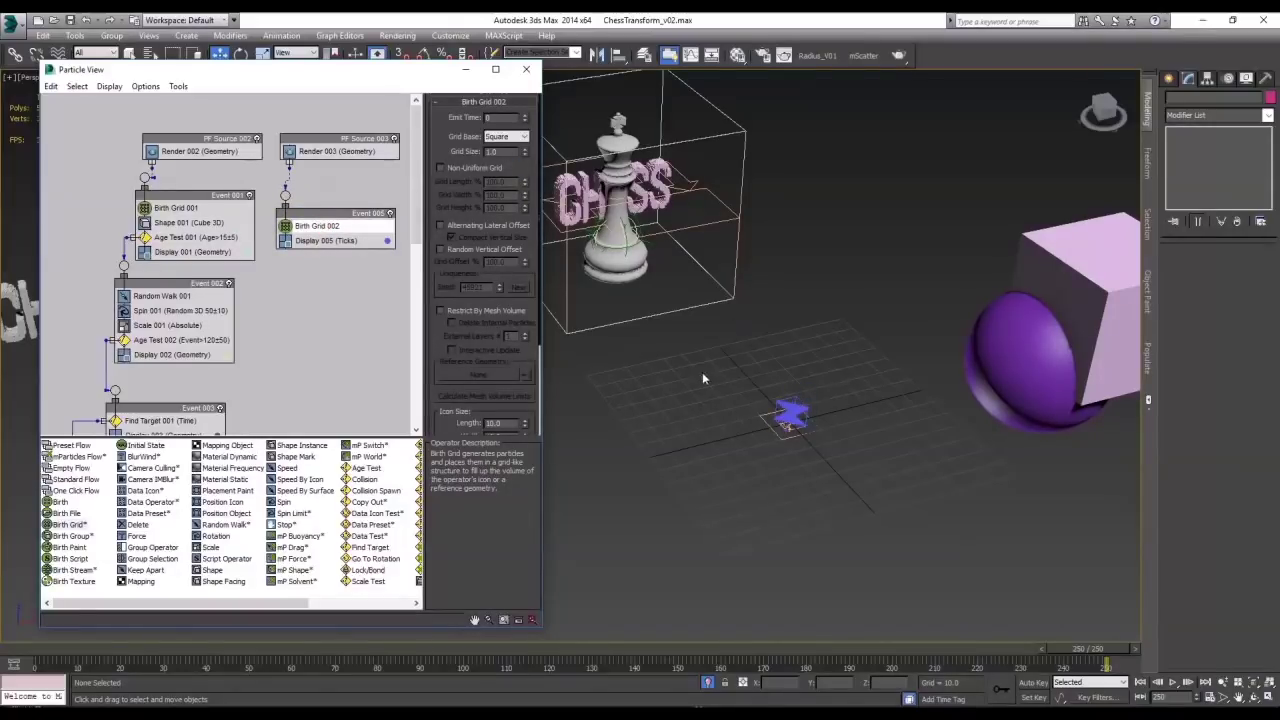
Select the Birth Grid 002 object in the scene and set its icon length, width and height to 100
{"action": "key", "text": "h"}
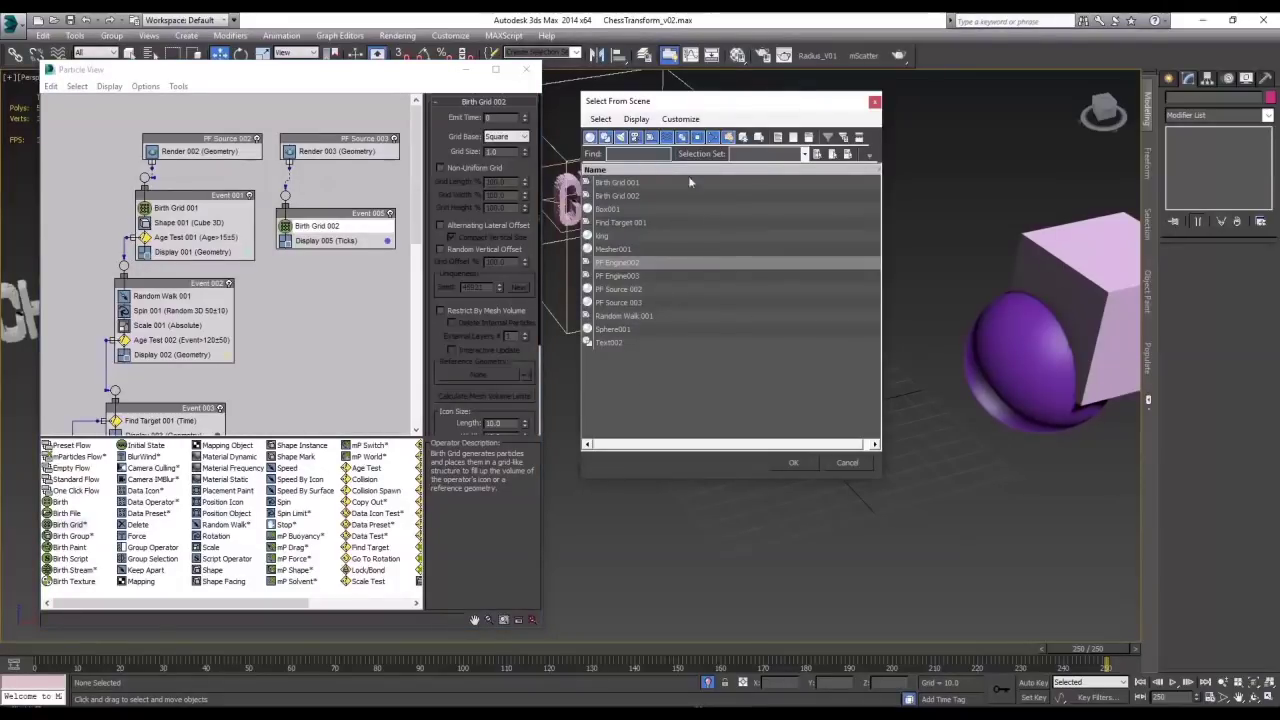
{"action": "left_click", "coordinate": [617, 196]}
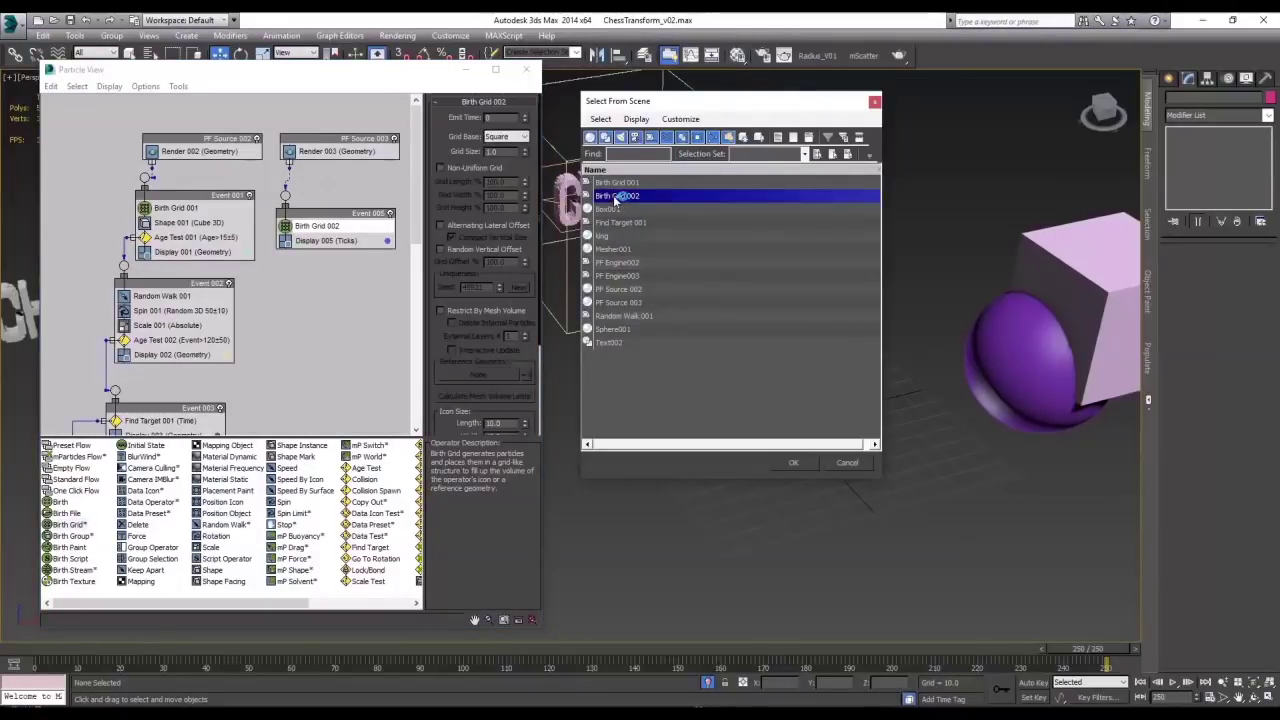
{"action": "double_click", "coordinate": [617, 196]}
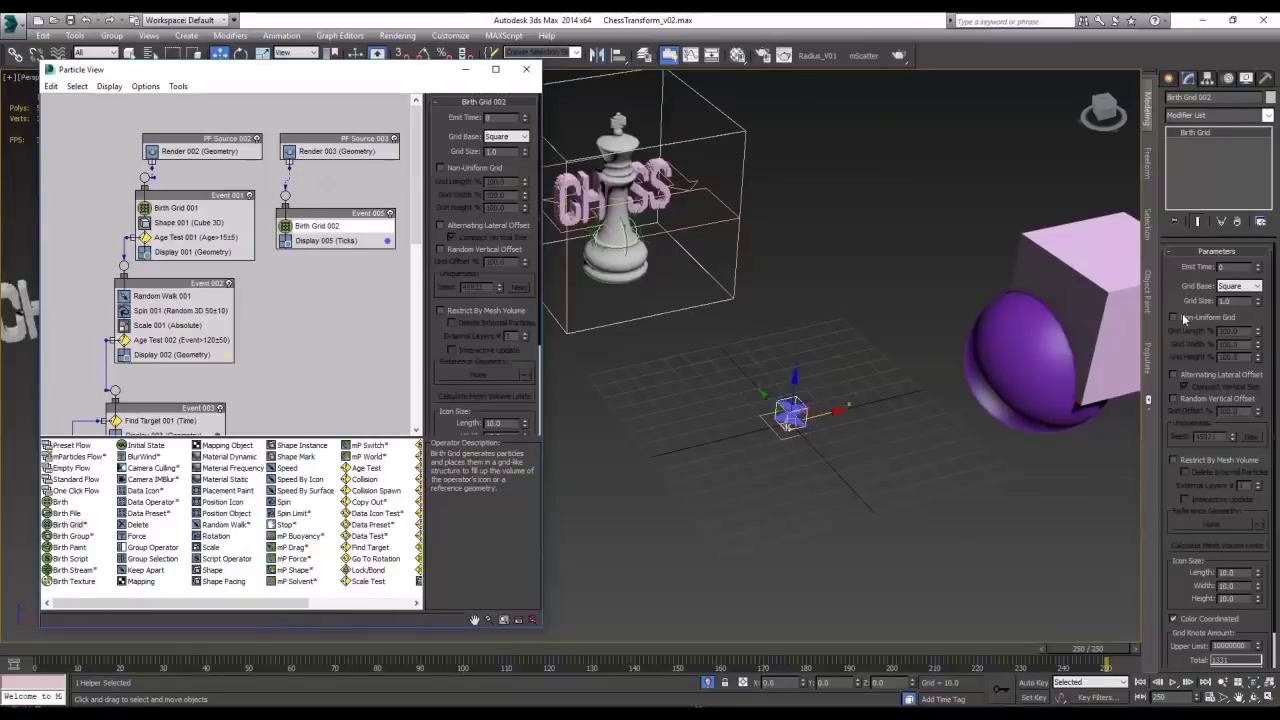
{"action": "scroll", "coordinate": [1215, 470], "scroll_direction": "down", "scroll_amount": 1}
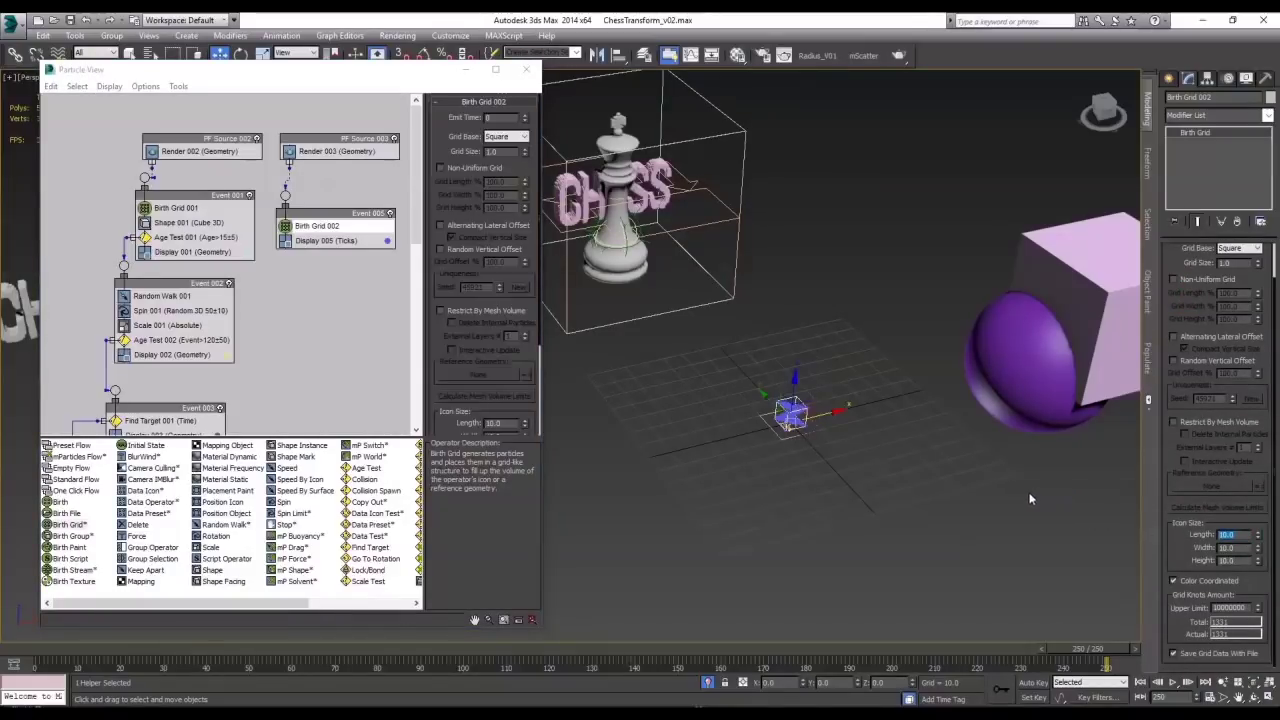
{"action": "type", "text": "100"}
{"action": "key", "text": "Tab"}
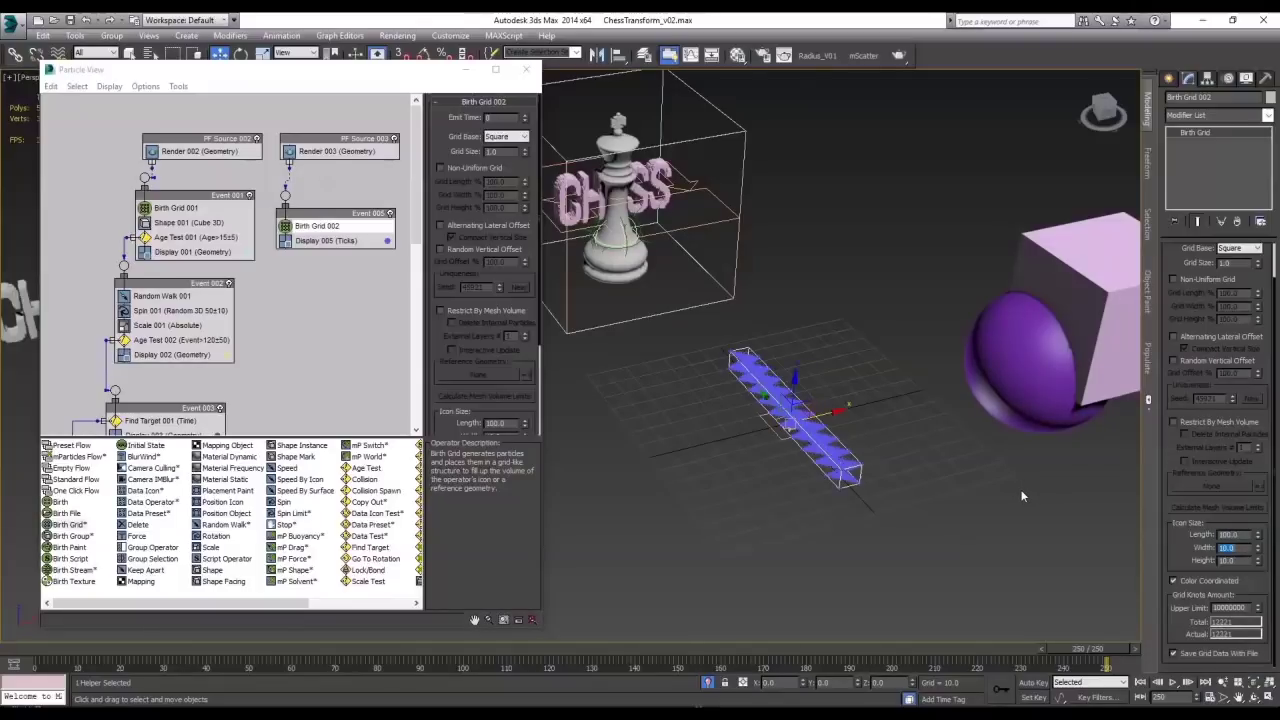
{"action": "type", "text": "100"}
{"action": "key", "text": "Tab"}
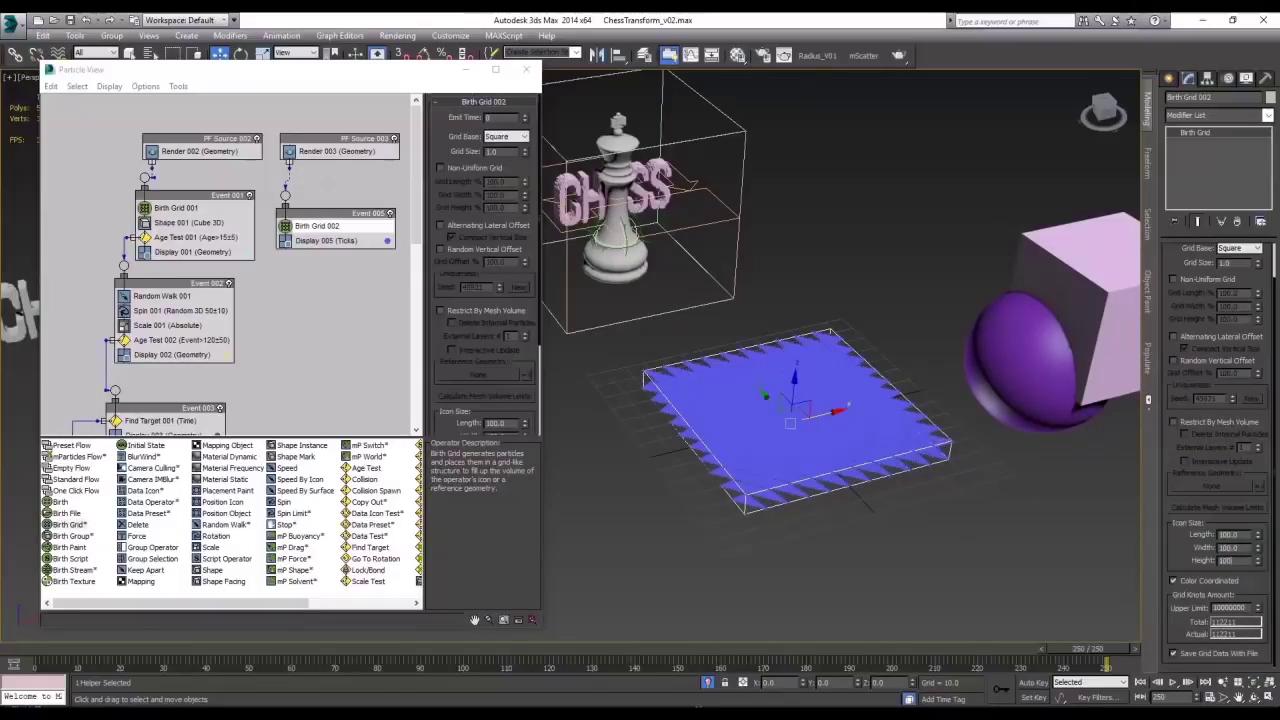
{"action": "middle_click_drag", "start_coordinate": [856, 315], "coordinate": [773, 312]}
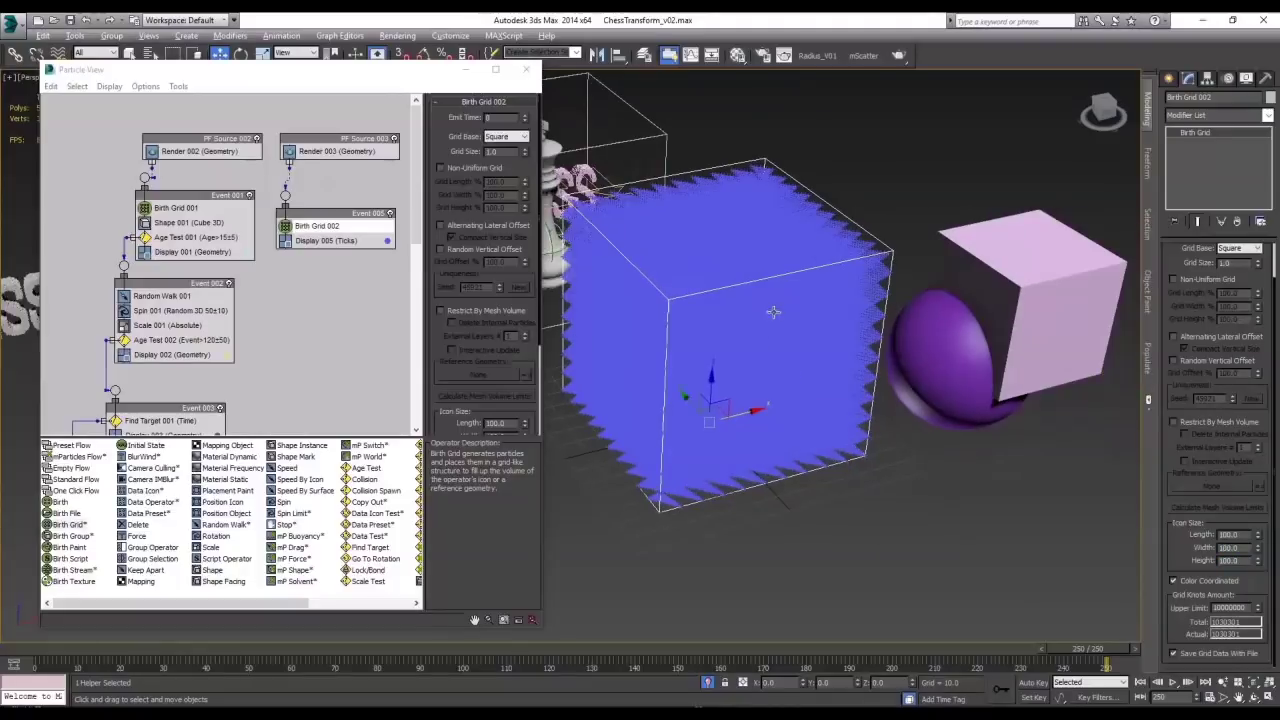
Rename the sphere StartingObject and align its pivot point to the pivot of Birth Grid 002 in X, Y and Z
{"action": "left_click", "coordinate": [956, 380]}
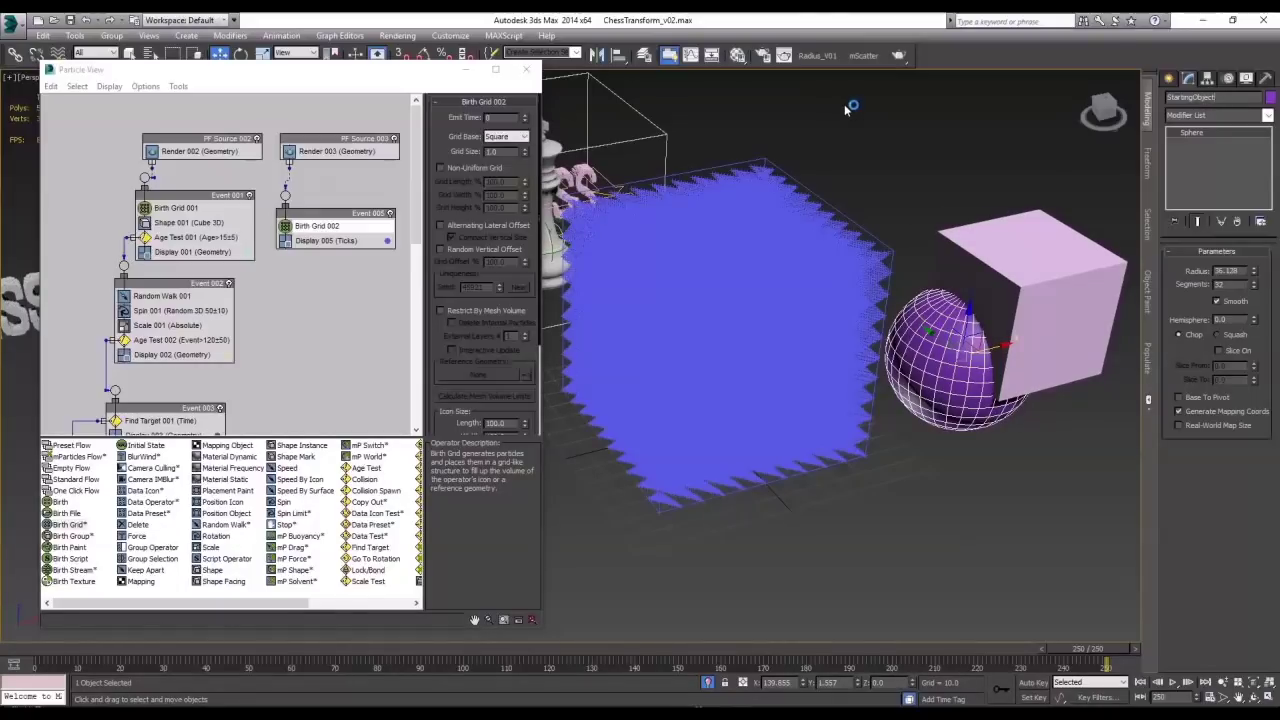
{"action": "left_click", "coordinate": [908, 535]}
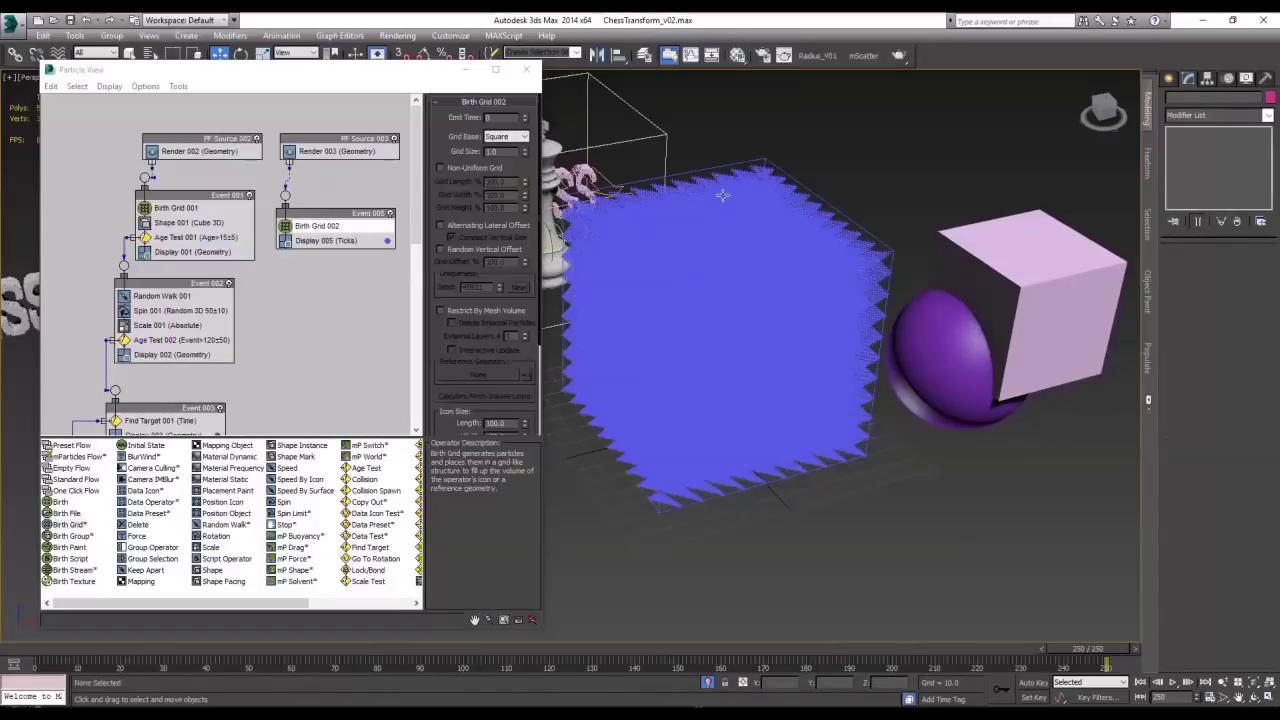
{"action": "left_click", "coordinate": [935, 350]}
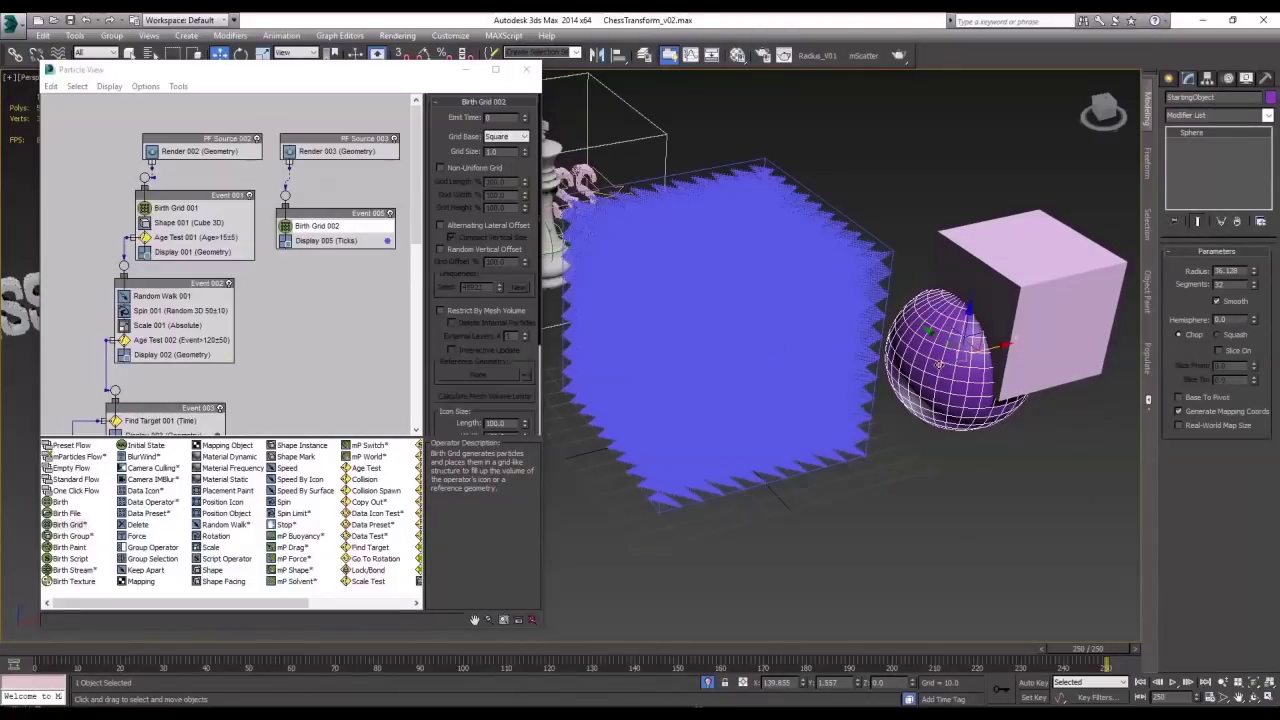
{"action": "key", "text": "alt+a"}
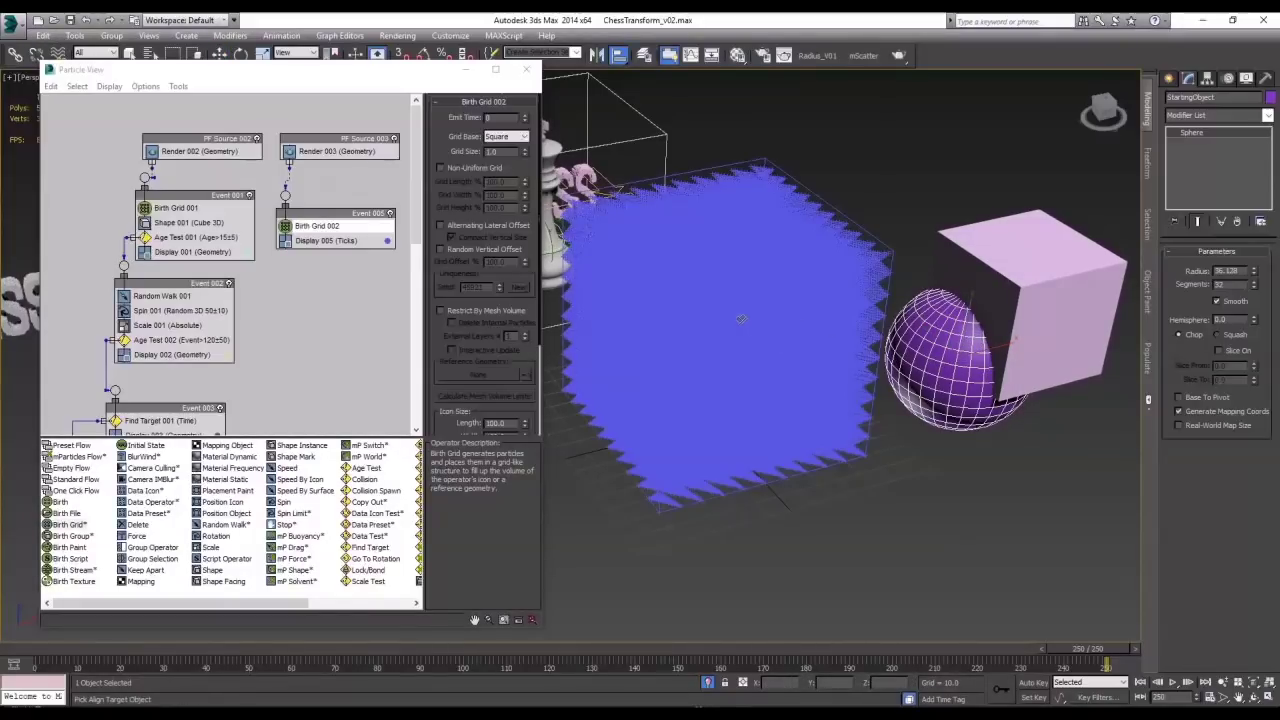
{"action": "left_click", "coordinate": [752, 325]}
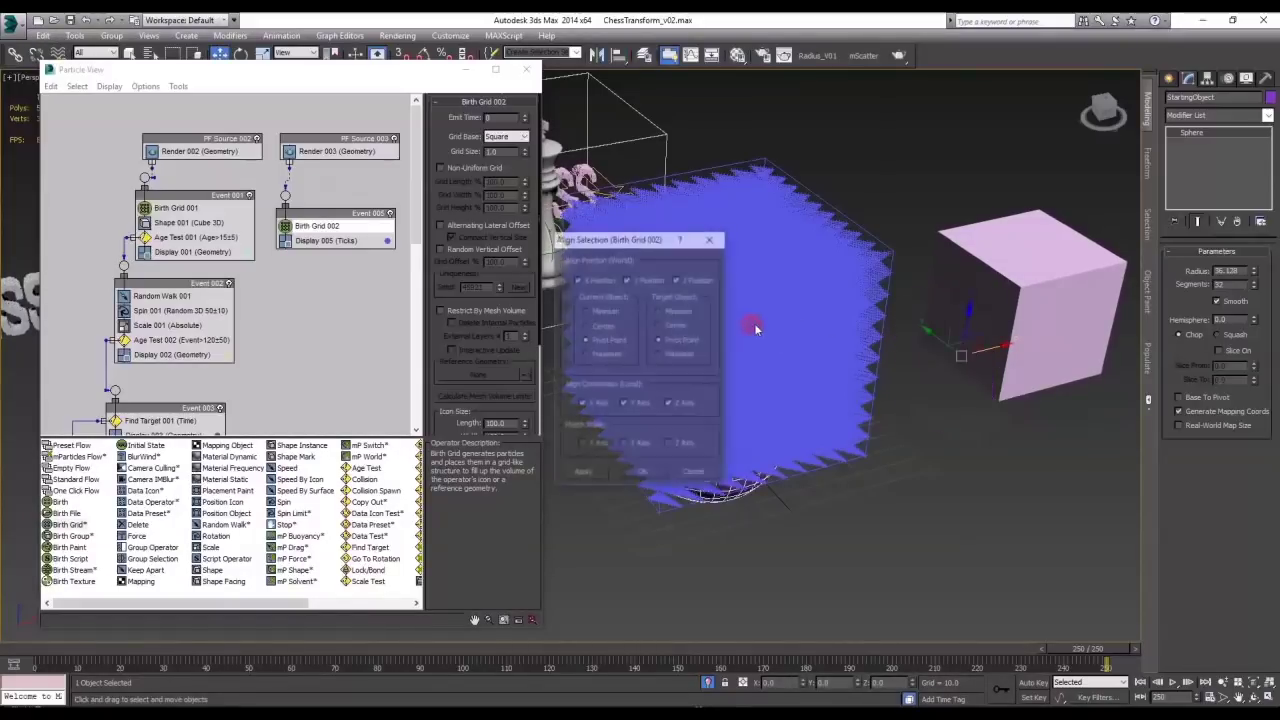
{"action": "left_click", "coordinate": [637, 476]}
Raise StartingObject along Z to about 45 so it sits inside the birth grid volume
{"action": "middle_click_drag", "start_coordinate": [750, 500], "coordinate": [758, 455], "text": "alt"}
{"action": "left_click_drag", "start_coordinate": [709, 380], "coordinate": [708, 281]}
{"action": "middle_click_drag", "start_coordinate": [688, 382], "coordinate": [678, 412], "text": "alt"}
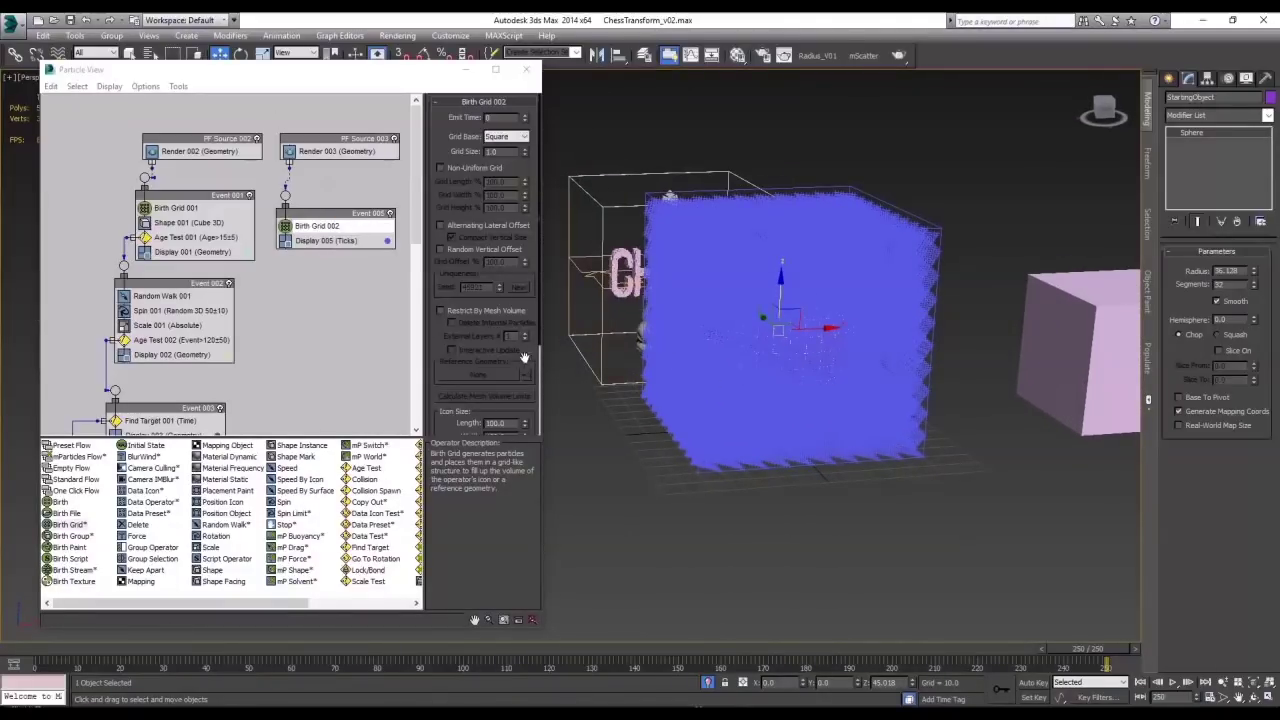
Enable Restrict By Mesh Volume on Birth Grid 002 and pick StartingObject as its reference geometry
{"action": "left_click", "coordinate": [441, 311]}
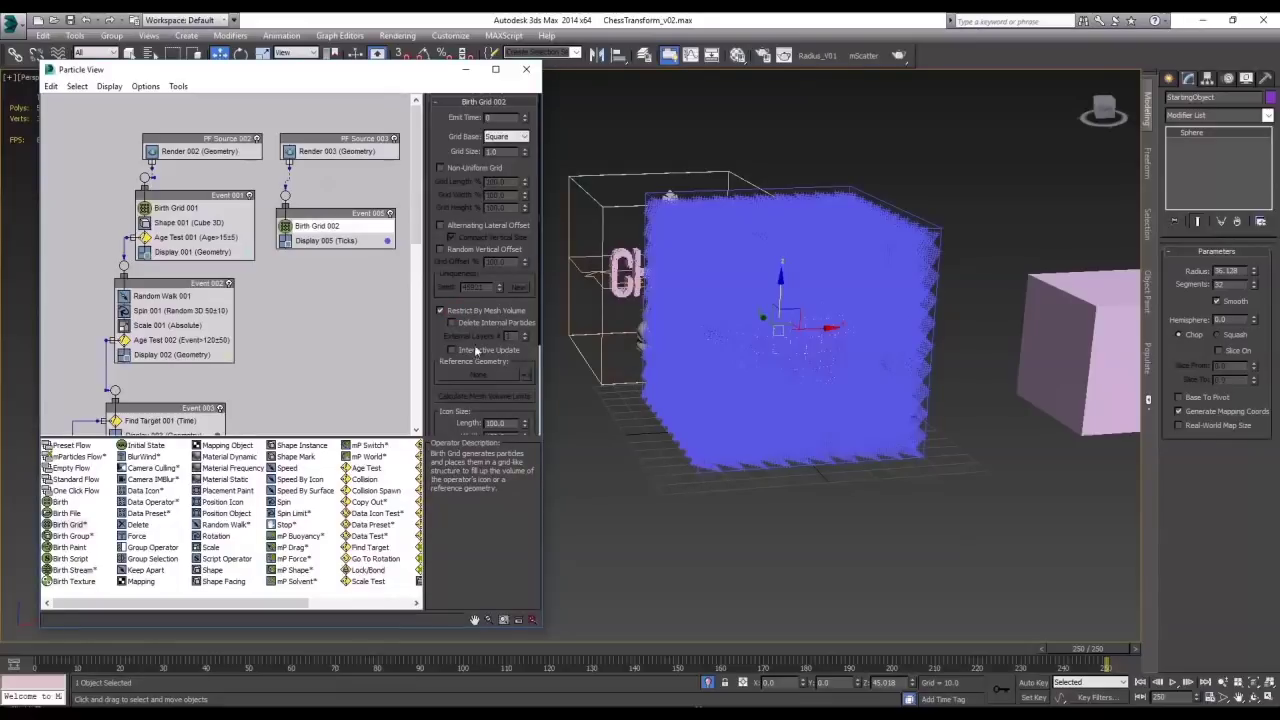
{"action": "left_click", "coordinate": [474, 375]}
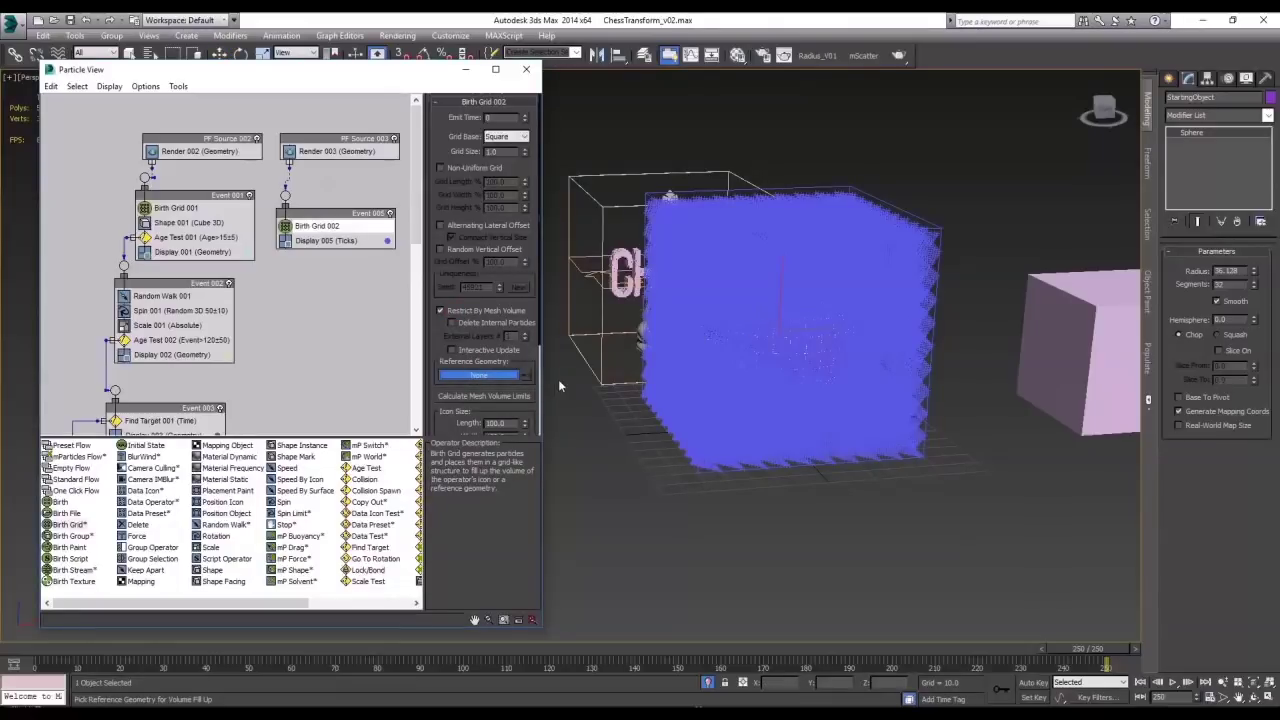
{"action": "key", "text": "h"}
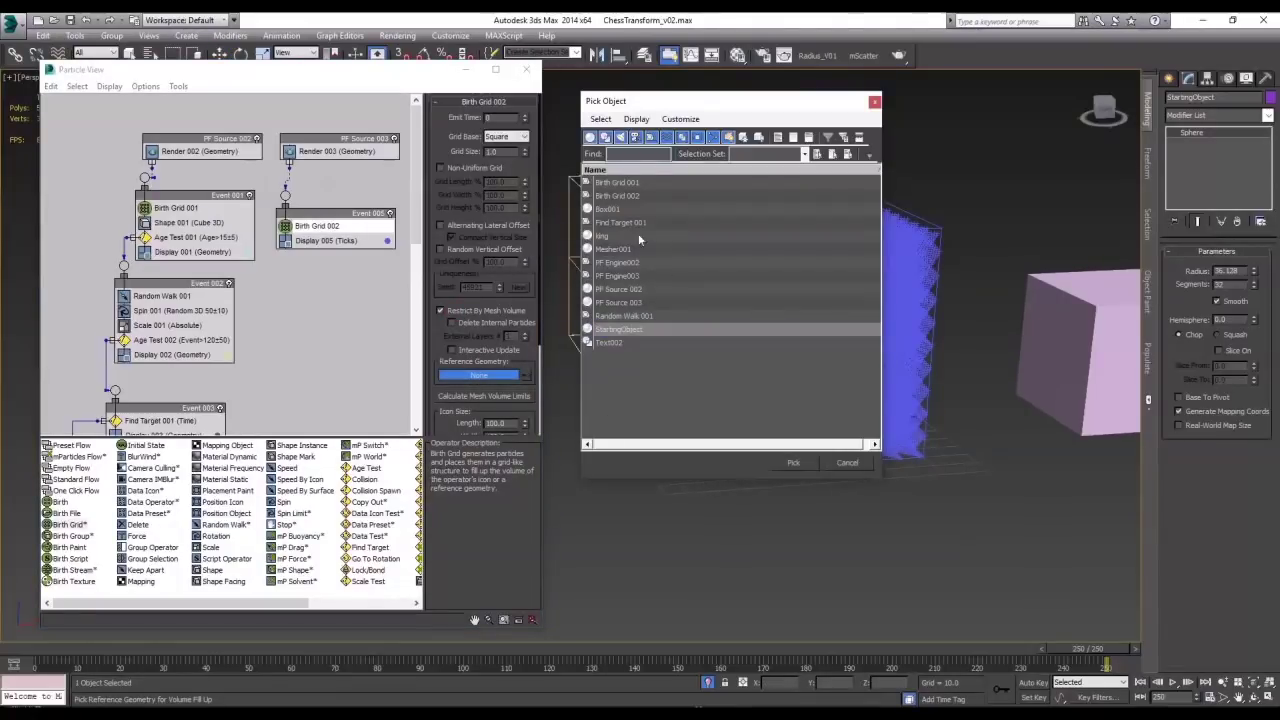
{"action": "double_click", "coordinate": [622, 329]}
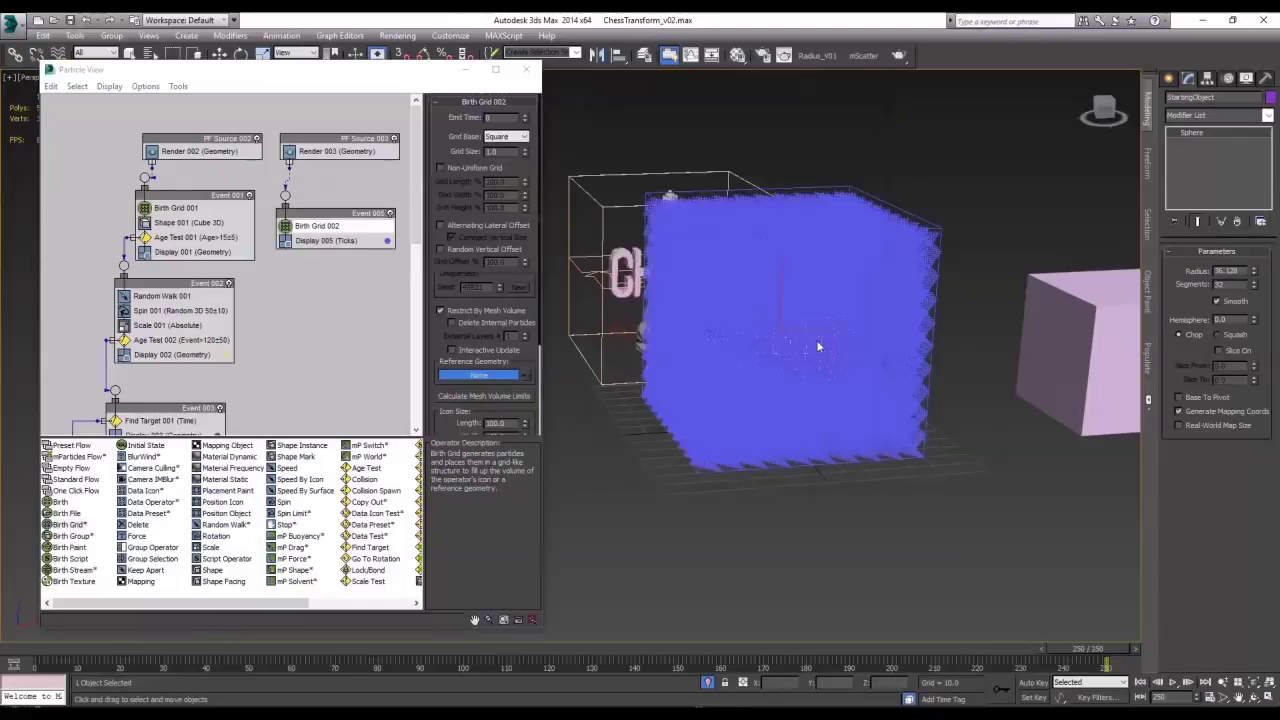
{"action": "middle_click_drag", "start_coordinate": [770, 330], "coordinate": [839, 343], "text": "alt"}
{"action": "scroll", "coordinate": [839, 343], "scroll_direction": "up", "scroll_amount": 3}
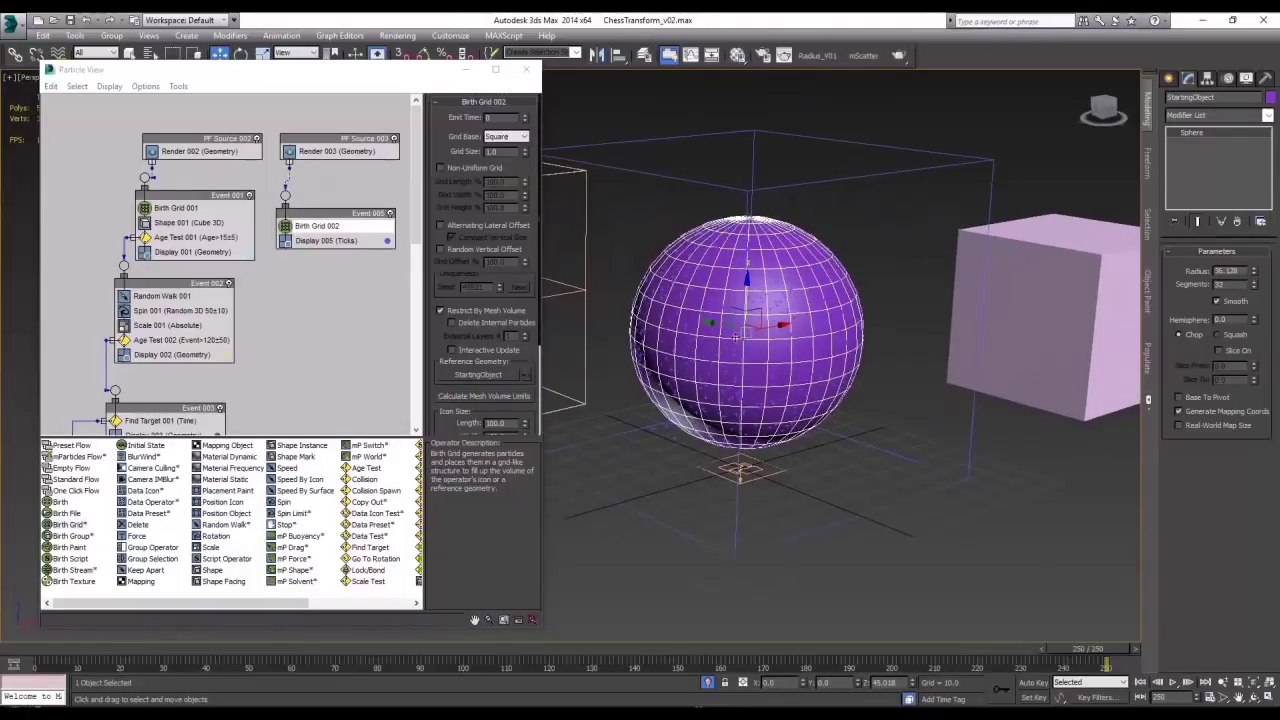
{"action": "middle_click_drag", "start_coordinate": [722, 342], "coordinate": [826, 353], "text": "alt"}
{"action": "scroll", "coordinate": [822, 340], "scroll_direction": "up", "scroll_amount": 3}
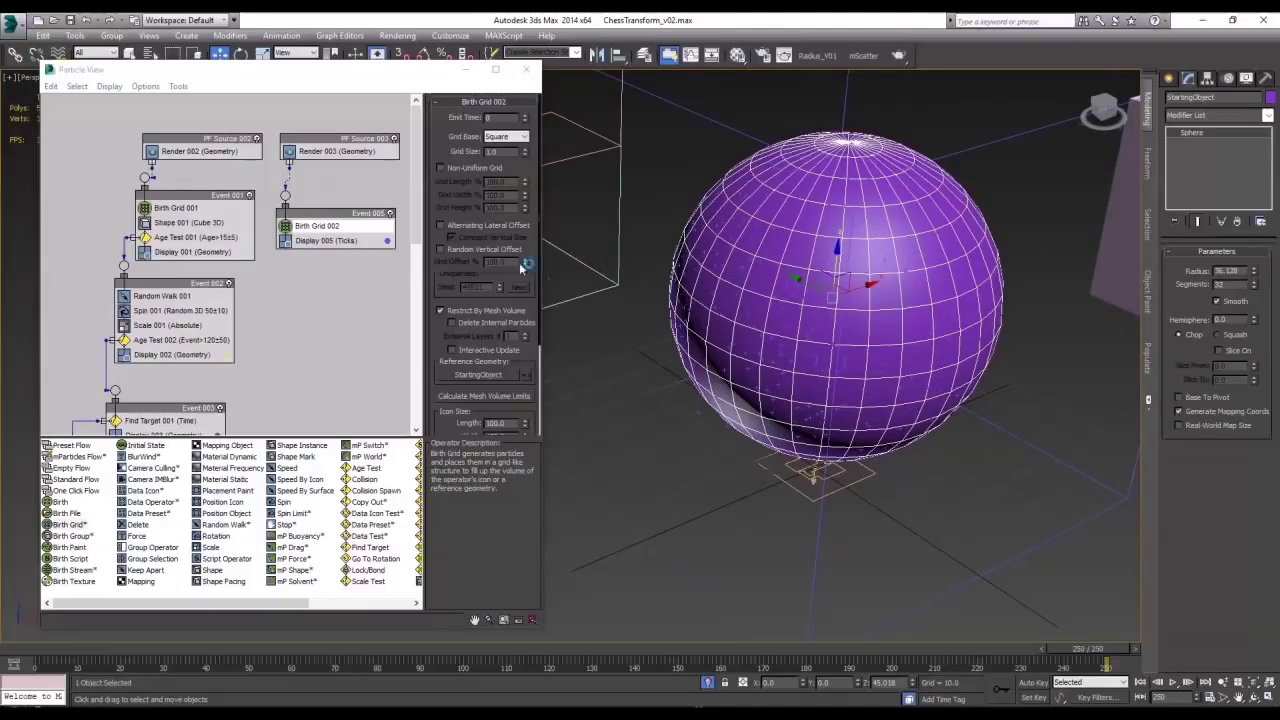
Add a Shape operator to Event 005 between Birth Grid 002 and Display 005
{"action": "left_click", "coordinate": [338, 244]}
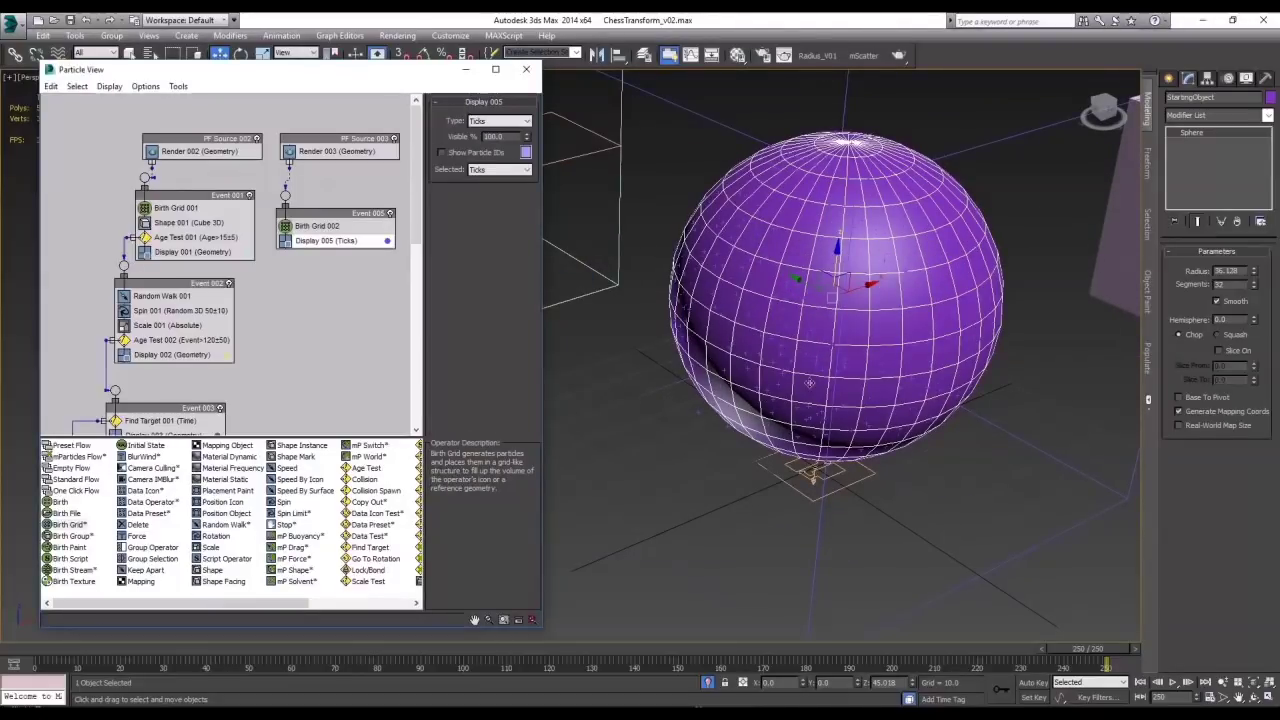
{"action": "scroll", "coordinate": [858, 347], "scroll_direction": "up", "scroll_amount": 3}
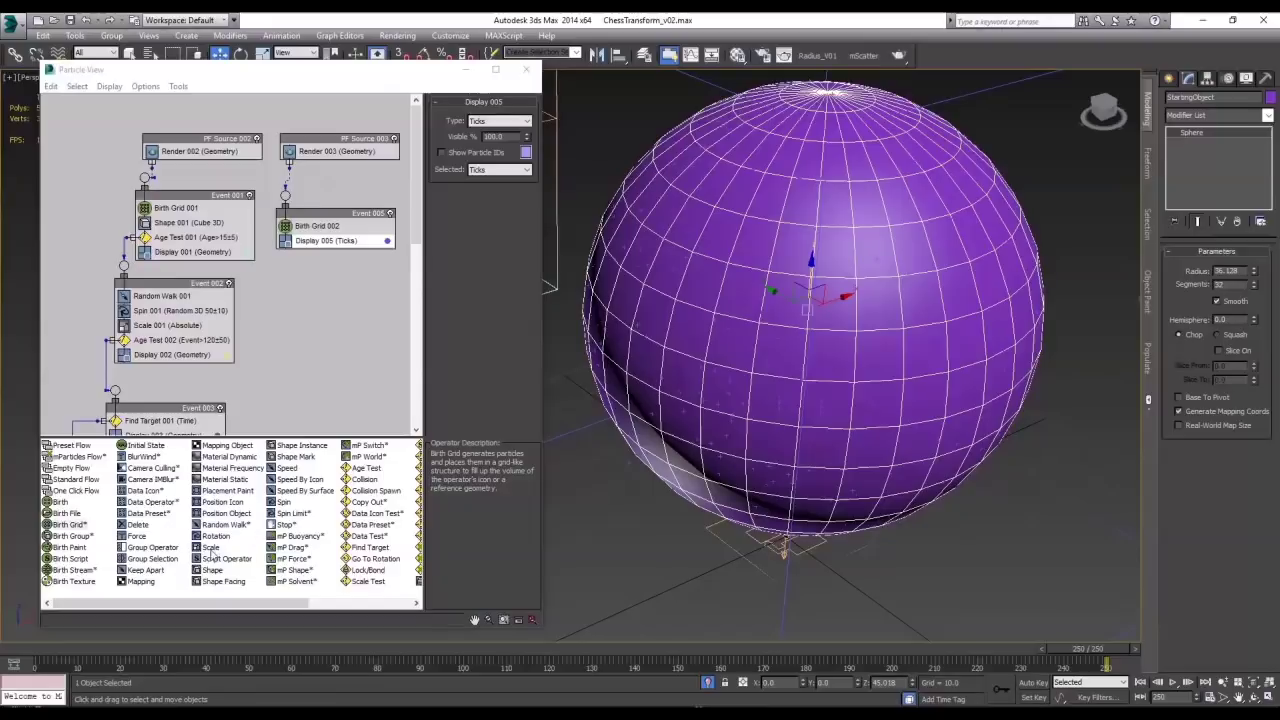
{"action": "left_click_drag", "start_coordinate": [233, 571], "coordinate": [298, 250]}
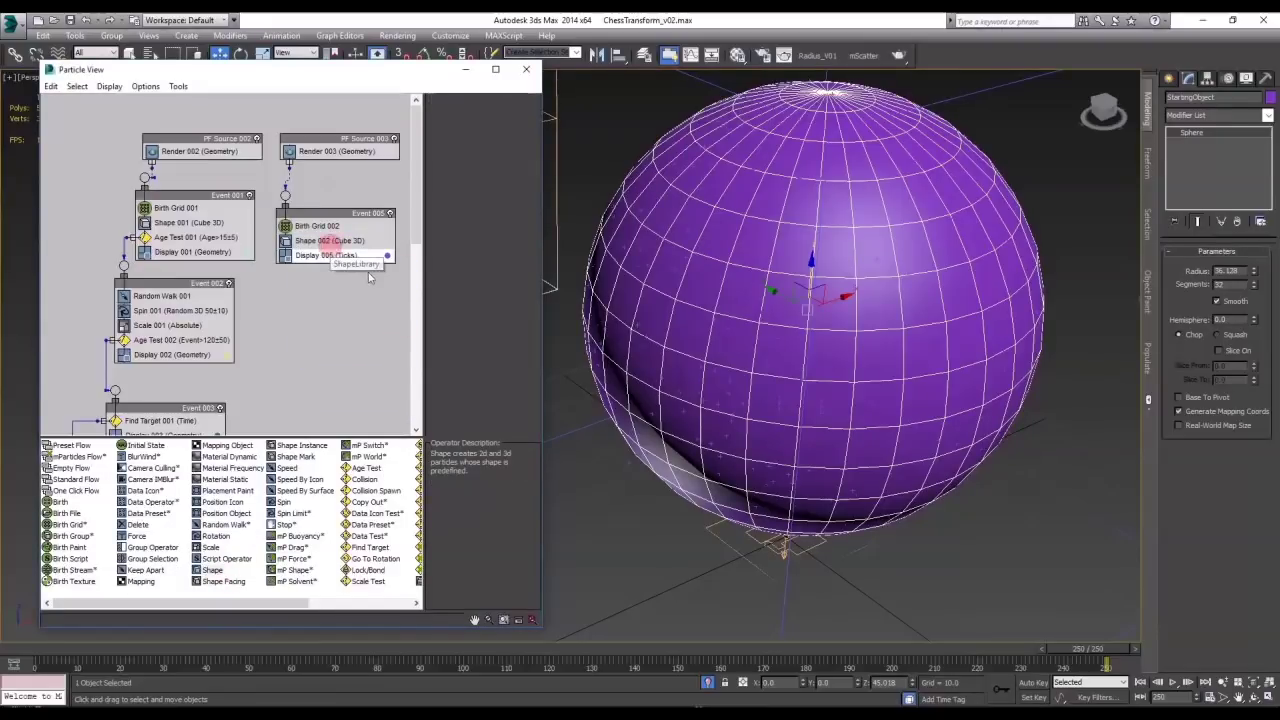
{"action": "left_click", "coordinate": [333, 241]}
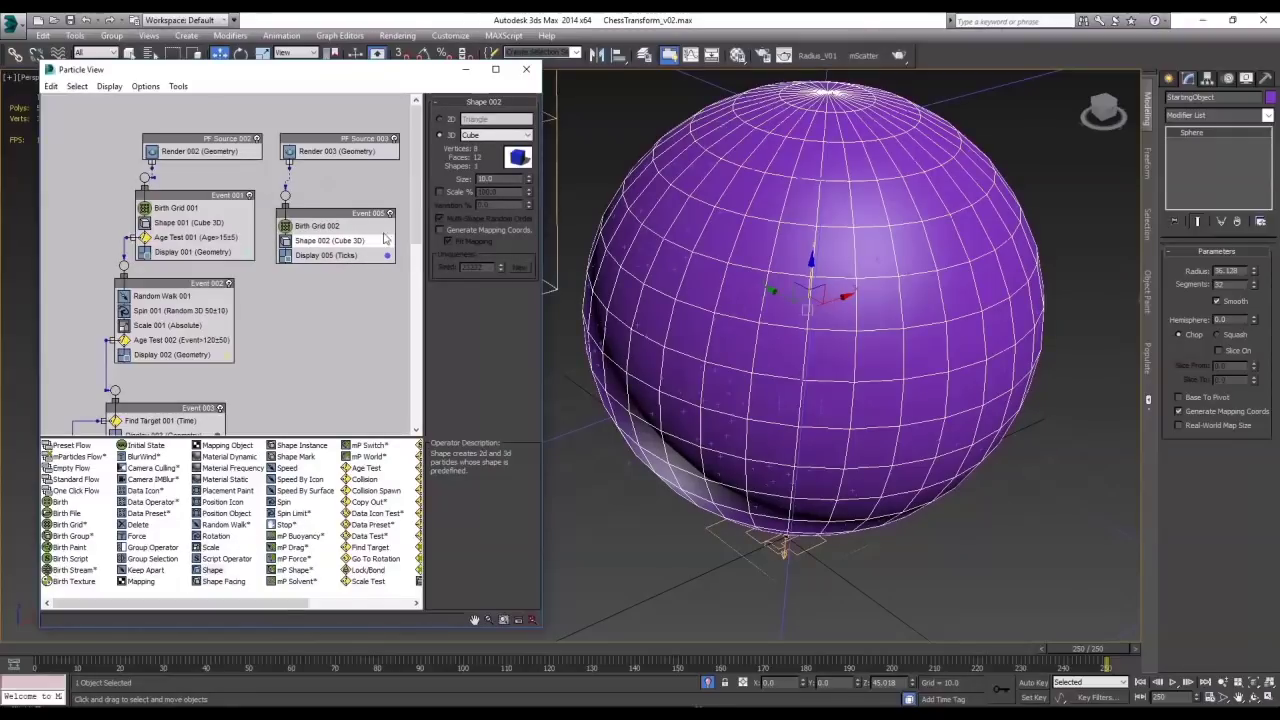
Set the display type of Display 005 to Geometry
{"action": "left_click", "coordinate": [360, 255]}
{"action": "left_click", "coordinate": [490, 122]}
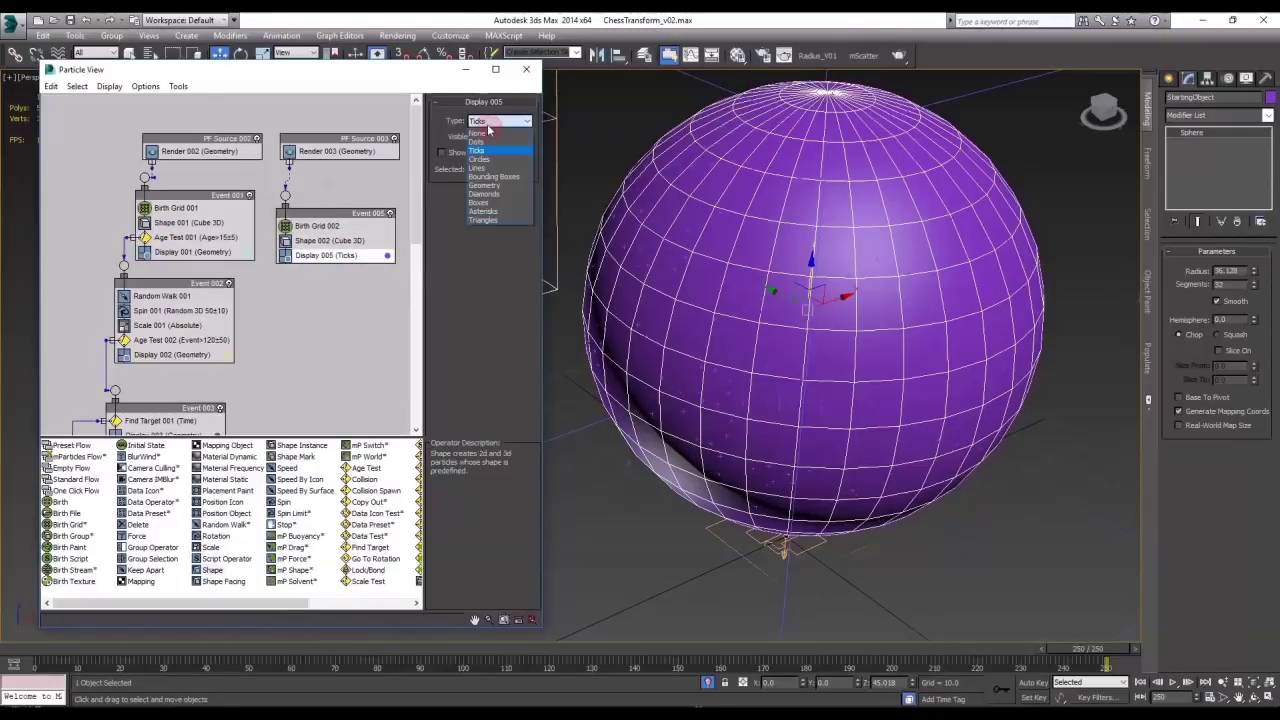
{"action": "left_click", "coordinate": [486, 186]}
Examine the cube particles filling the sphere from several distances and angles and scrub the animation from the start to frame 49
{"action": "scroll", "coordinate": [918, 257], "scroll_direction": "down", "scroll_amount": 3}
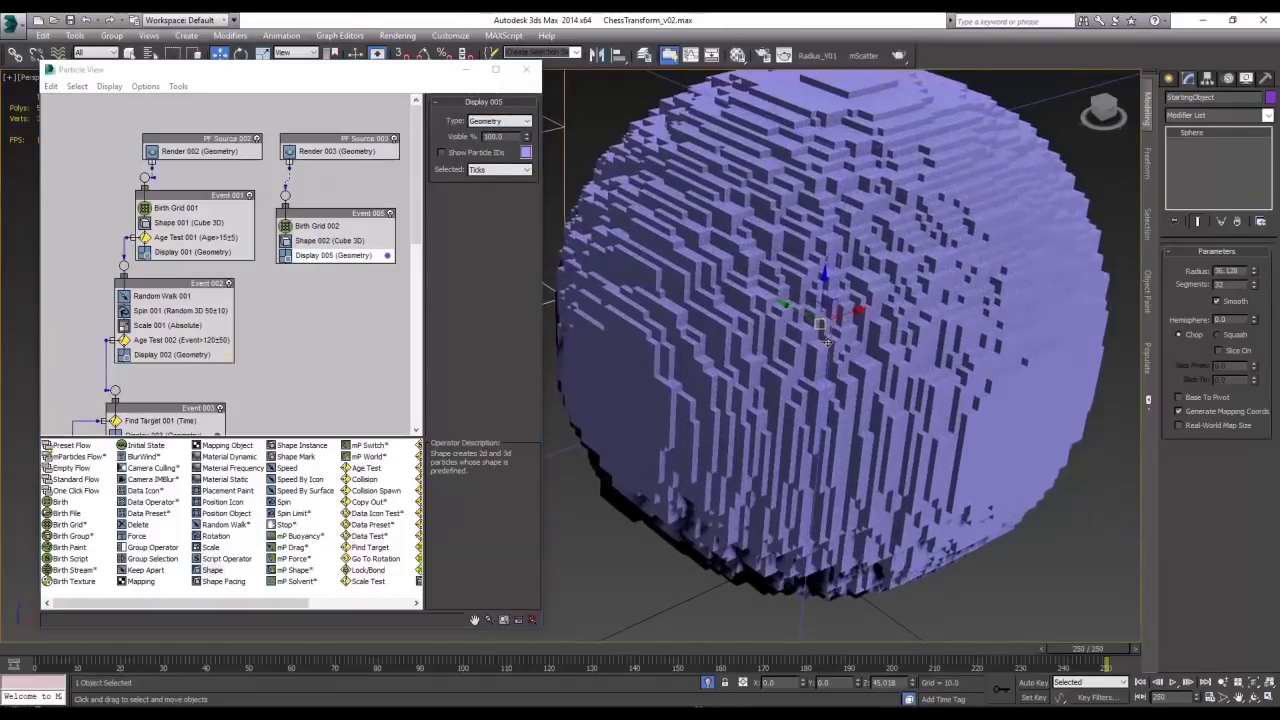
{"action": "middle_click_drag", "start_coordinate": [756, 418], "coordinate": [785, 400], "text": "alt"}
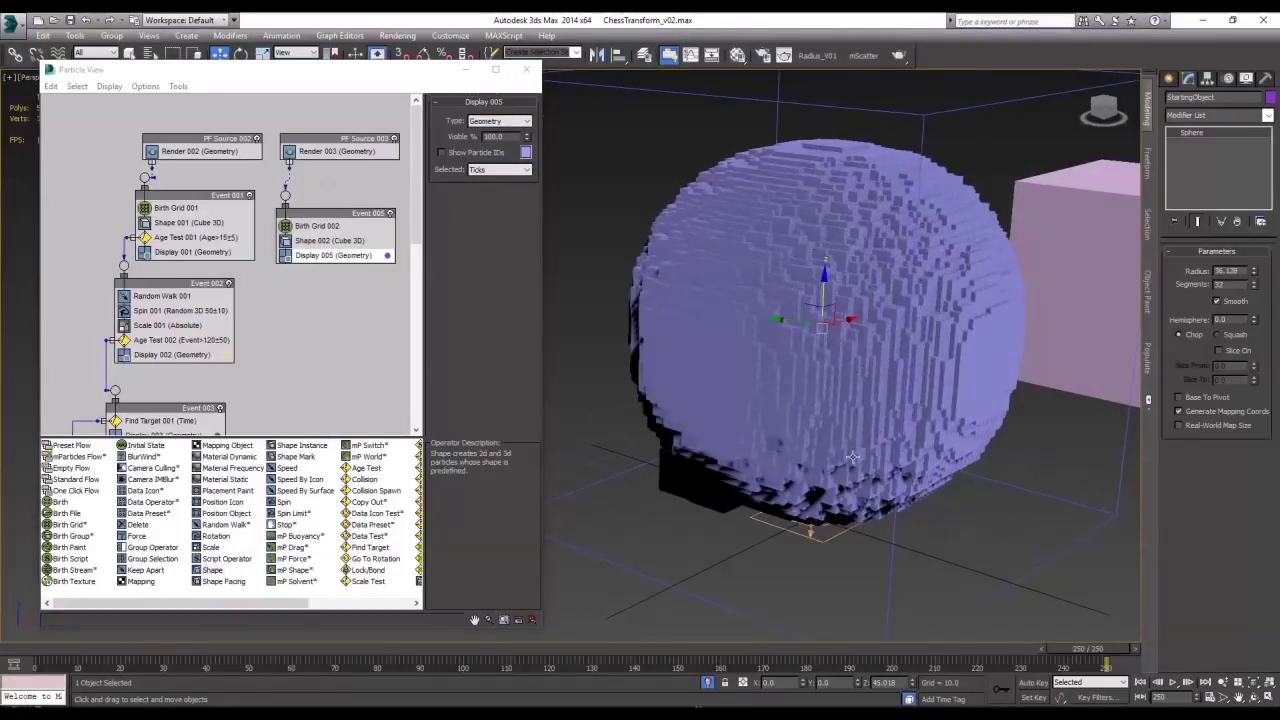
{"action": "middle_click_drag", "start_coordinate": [852, 457], "coordinate": [799, 345], "text": "alt"}
{"action": "scroll", "coordinate": [800, 347], "scroll_direction": "up", "scroll_amount": 2}
{"action": "scroll", "coordinate": [800, 350], "scroll_direction": "up", "scroll_amount": 2}
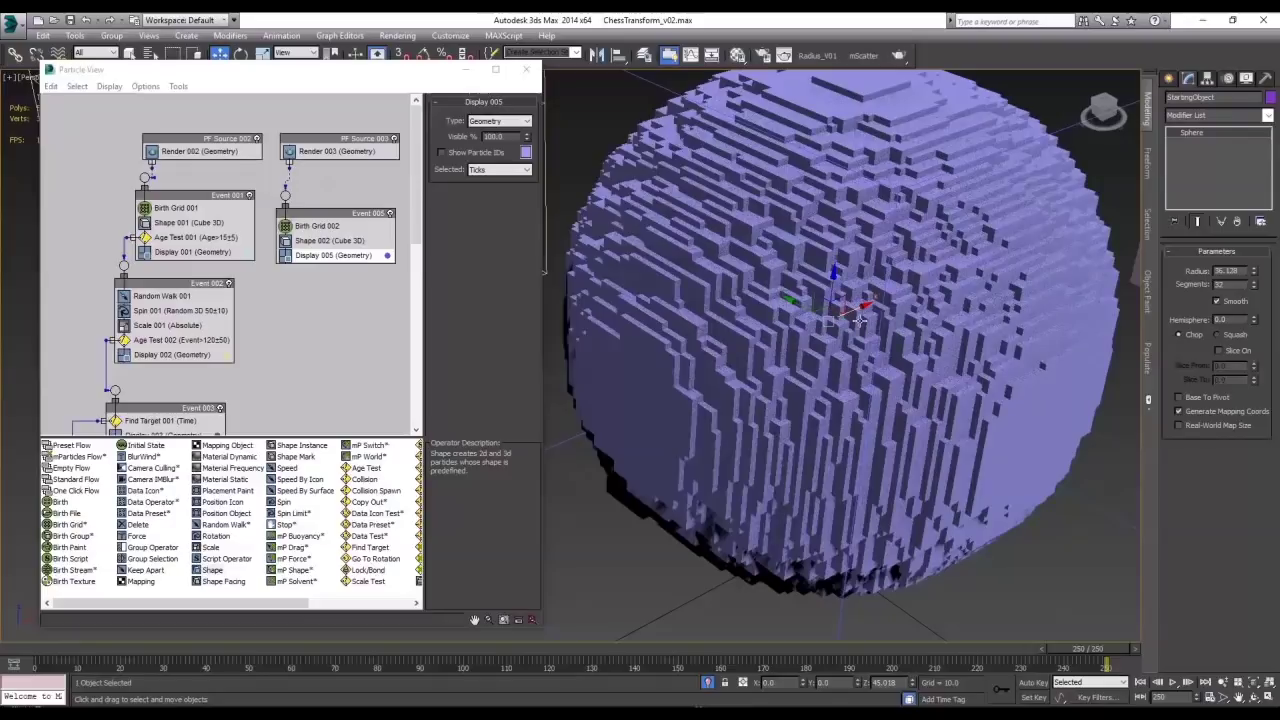
{"action": "scroll", "coordinate": [848, 373], "scroll_direction": "down", "scroll_amount": 5}
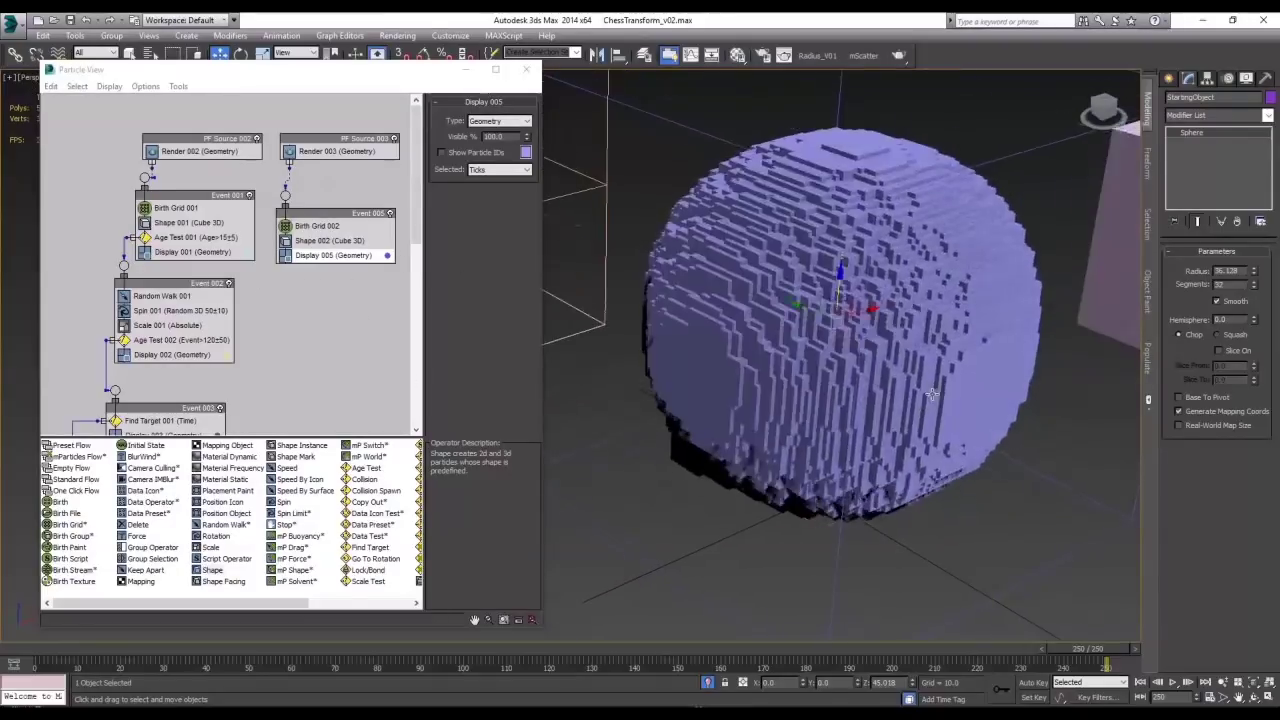
{"action": "scroll", "coordinate": [882, 420], "scroll_direction": "up", "scroll_amount": 5}
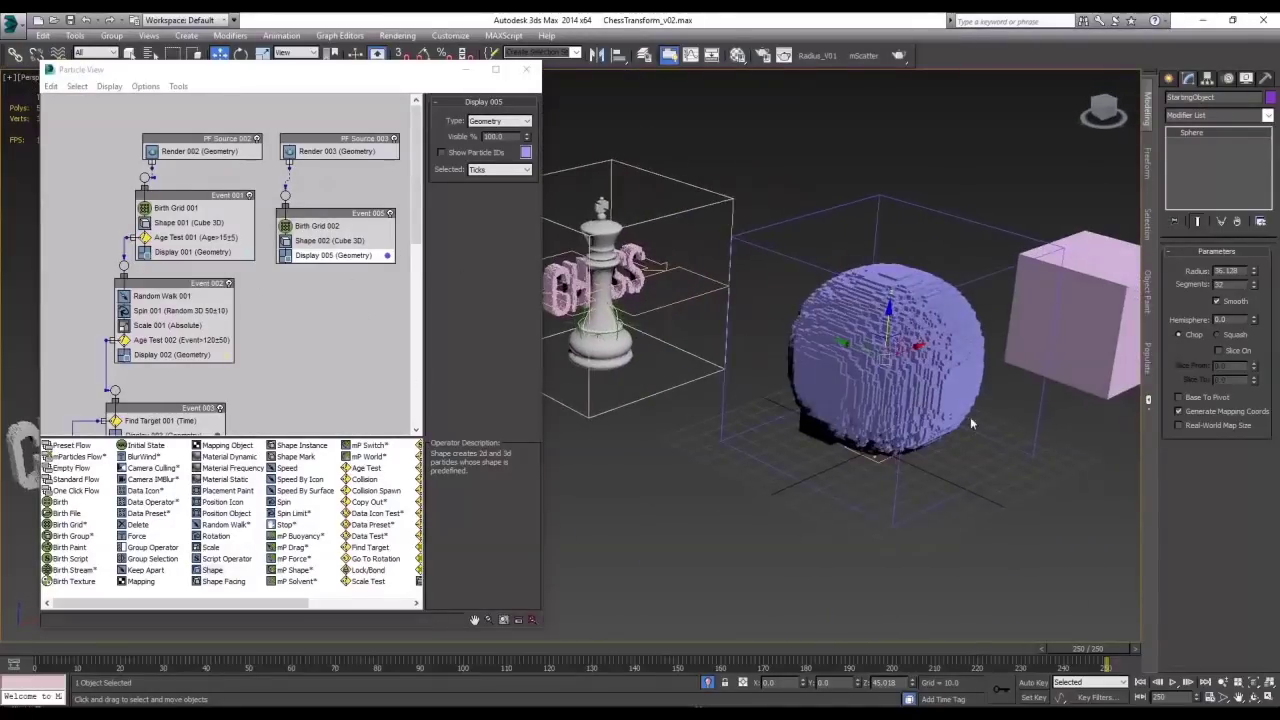
{"action": "middle_click_drag", "start_coordinate": [715, 369], "coordinate": [770, 392], "text": "alt"}
{"action": "left_click", "coordinate": [44, 652]}
{"action": "left_click_drag", "start_coordinate": [45, 655], "coordinate": [247, 652]}
{"action": "key", "text": "w"}
{"action": "scroll", "coordinate": [890, 410], "scroll_direction": "down", "scroll_amount": 4}
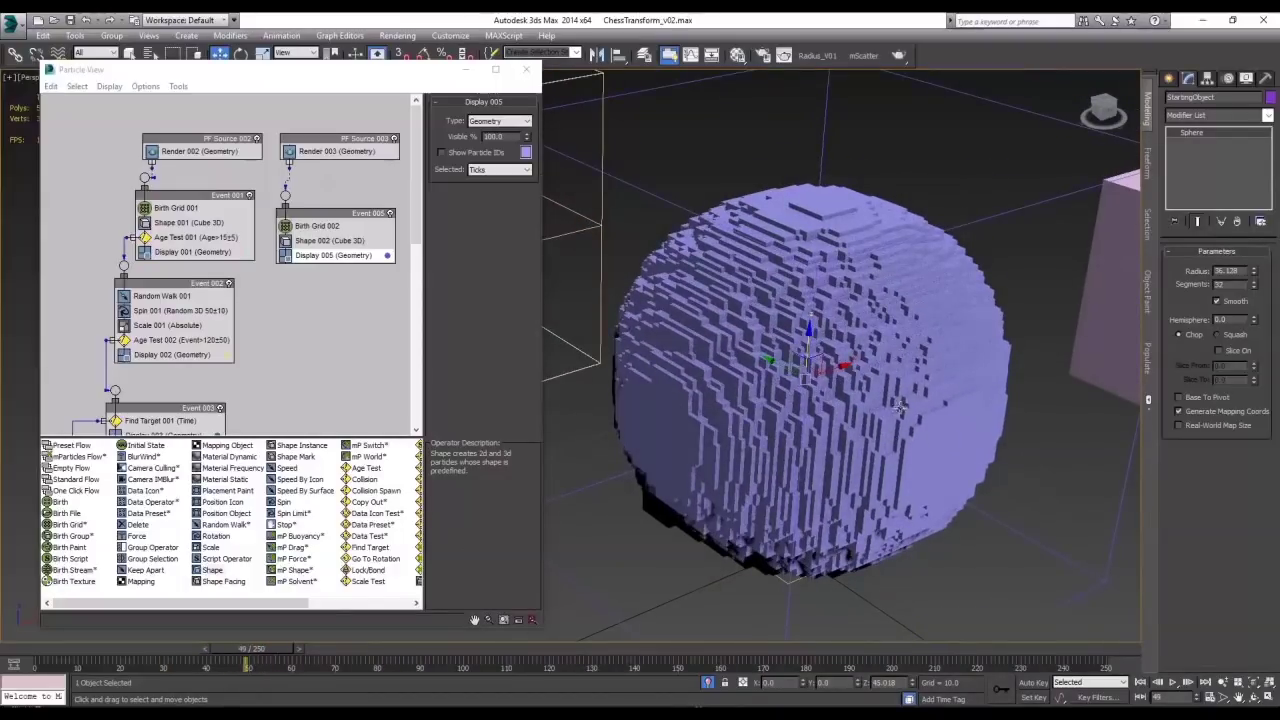
{"action": "scroll", "coordinate": [890, 404], "scroll_direction": "up", "scroll_amount": 5}
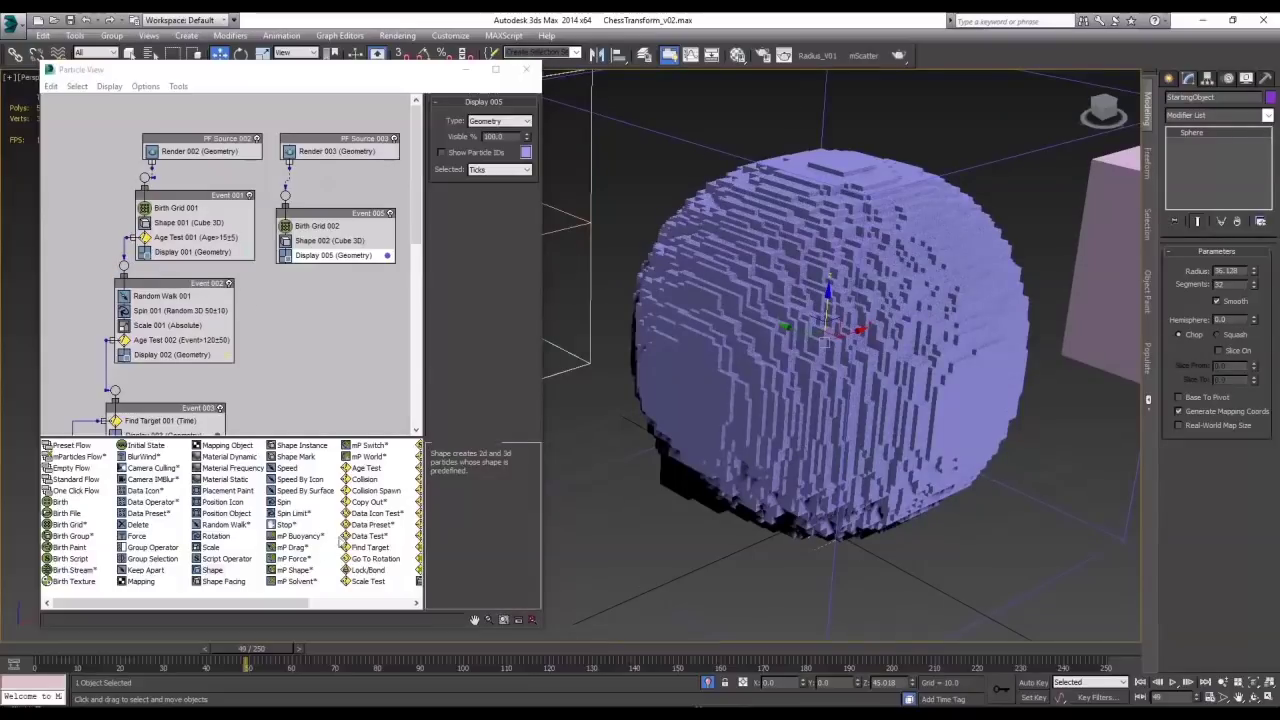
Add an Age Test to Event 005 after Shape 002 and set its test value to 25
{"action": "left_click", "coordinate": [369, 470]}
{"action": "left_click_drag", "start_coordinate": [370, 470], "coordinate": [346, 262]}
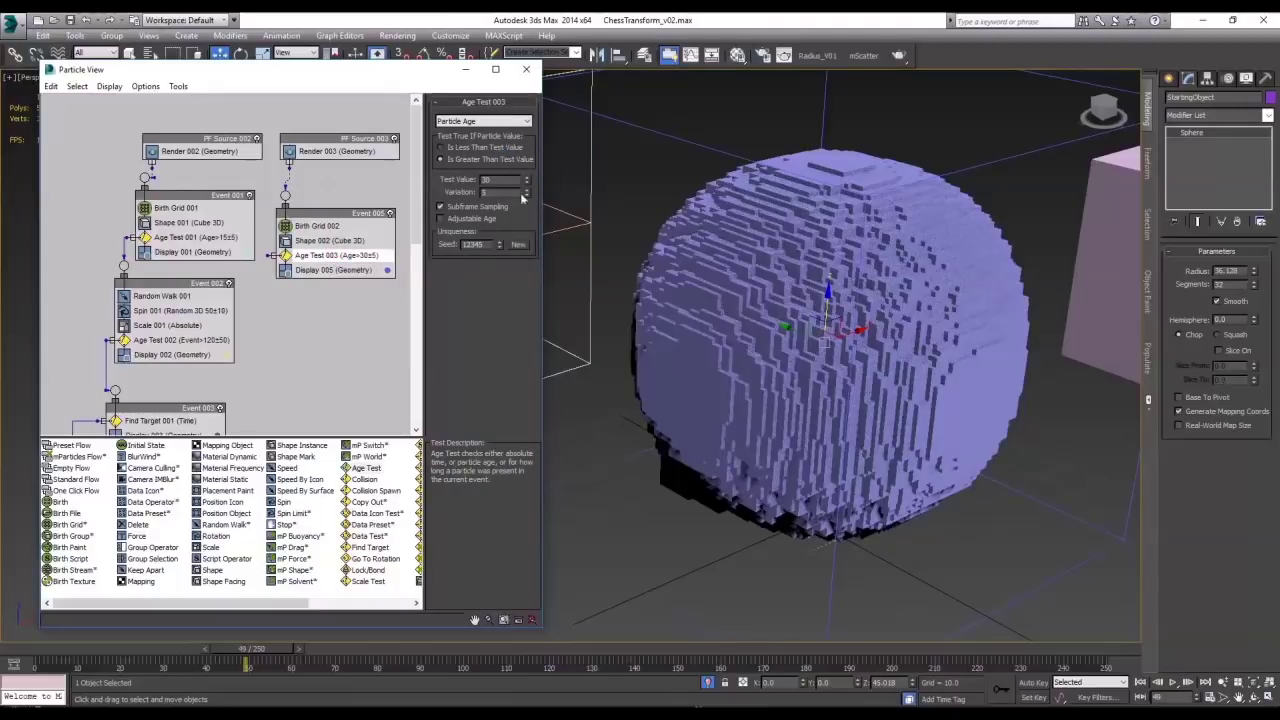
{"action": "type", "text": "25"}
{"action": "key", "text": "Return"}
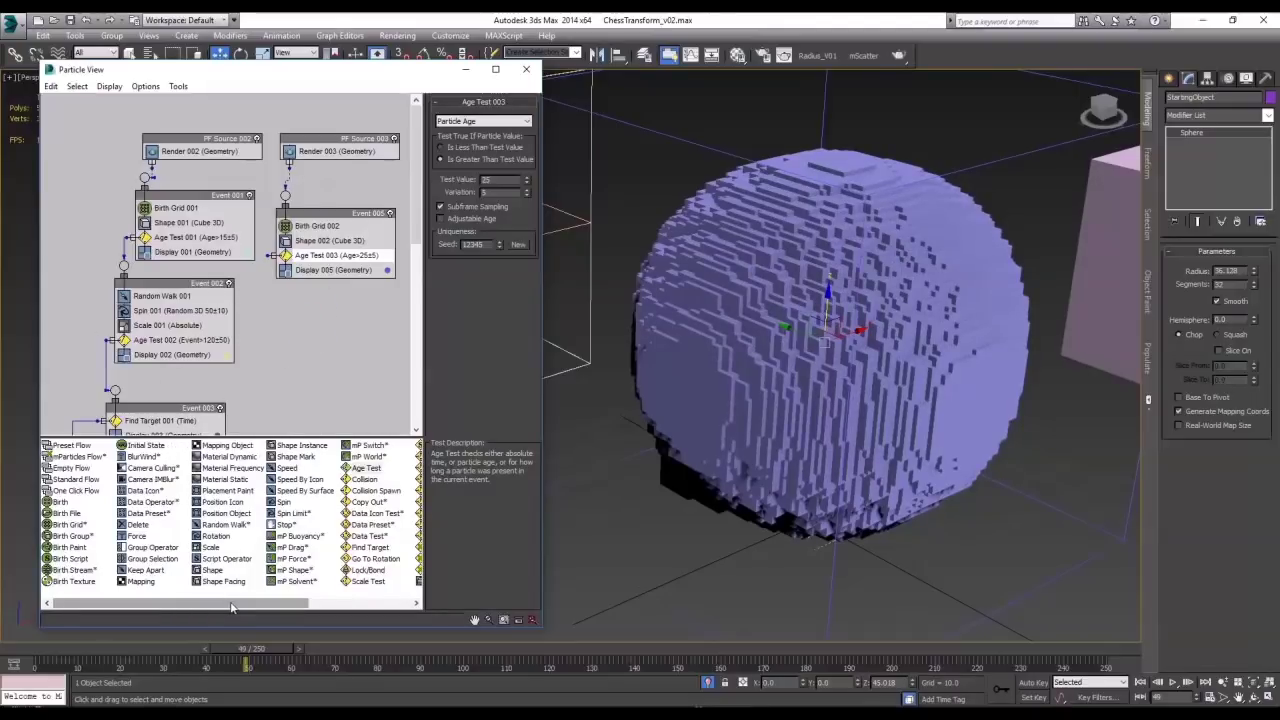
Create a new event from a Random Walk operator, wire Age Test 003 to it, and scrub back to frame 21
{"action": "left_click_drag", "start_coordinate": [225, 524], "coordinate": [266, 256]}
{"action": "left_click_drag", "start_coordinate": [342, 313], "coordinate": [331, 326]}
{"action": "left_click_drag", "start_coordinate": [246, 662], "coordinate": [298, 668]}
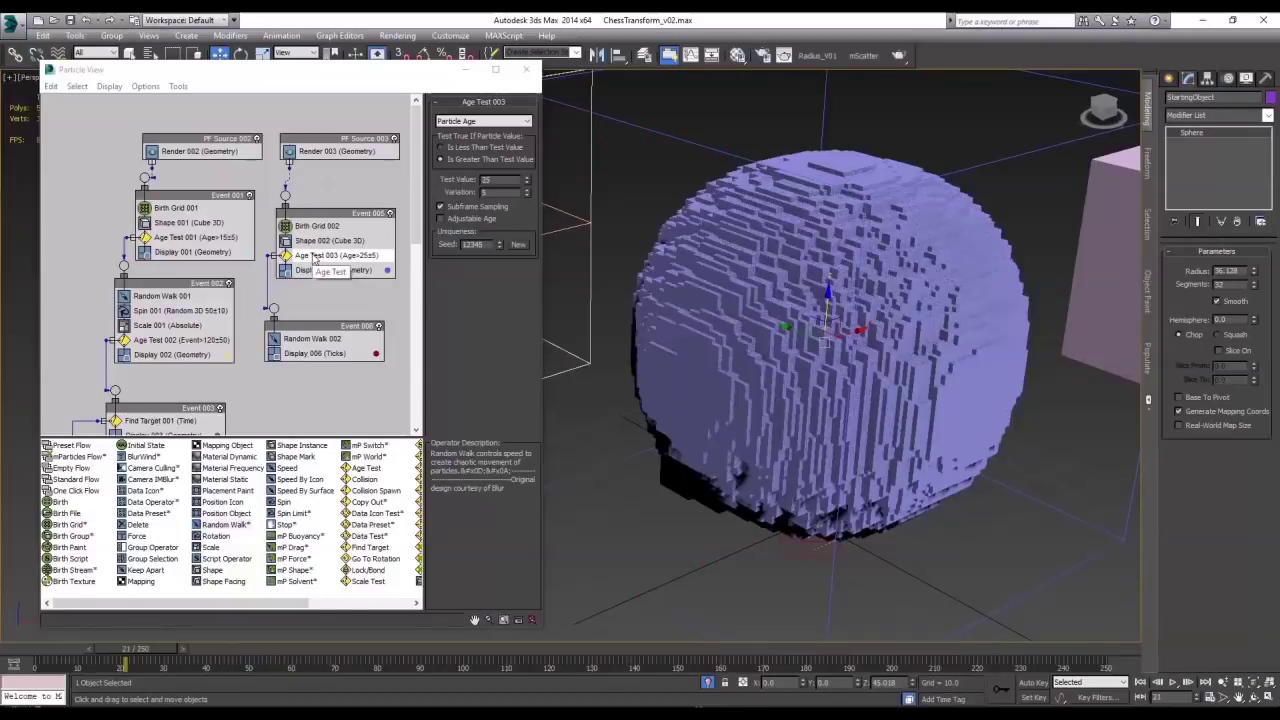
Set Display 006 in the Random Walk event to Geometry and advance to frame 74 to view the scattered particles
{"action": "left_click", "coordinate": [318, 353]}
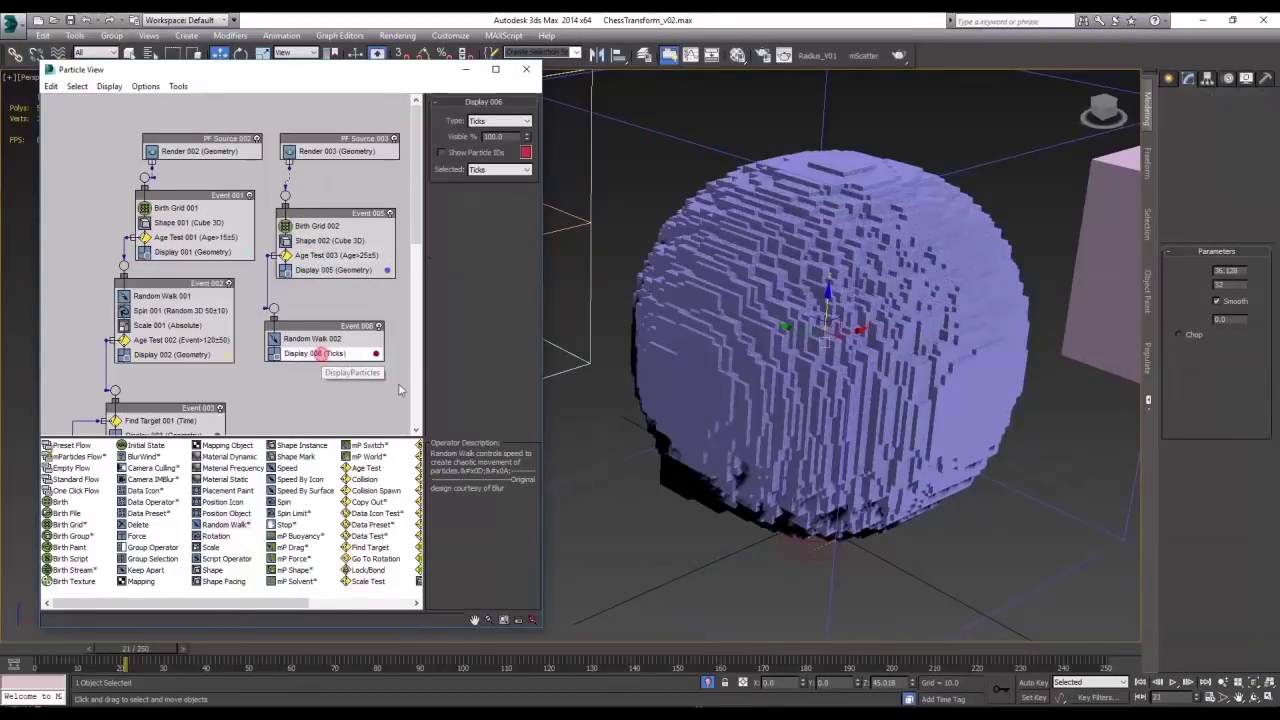
{"action": "left_click_drag", "start_coordinate": [143, 649], "coordinate": [250, 649]}
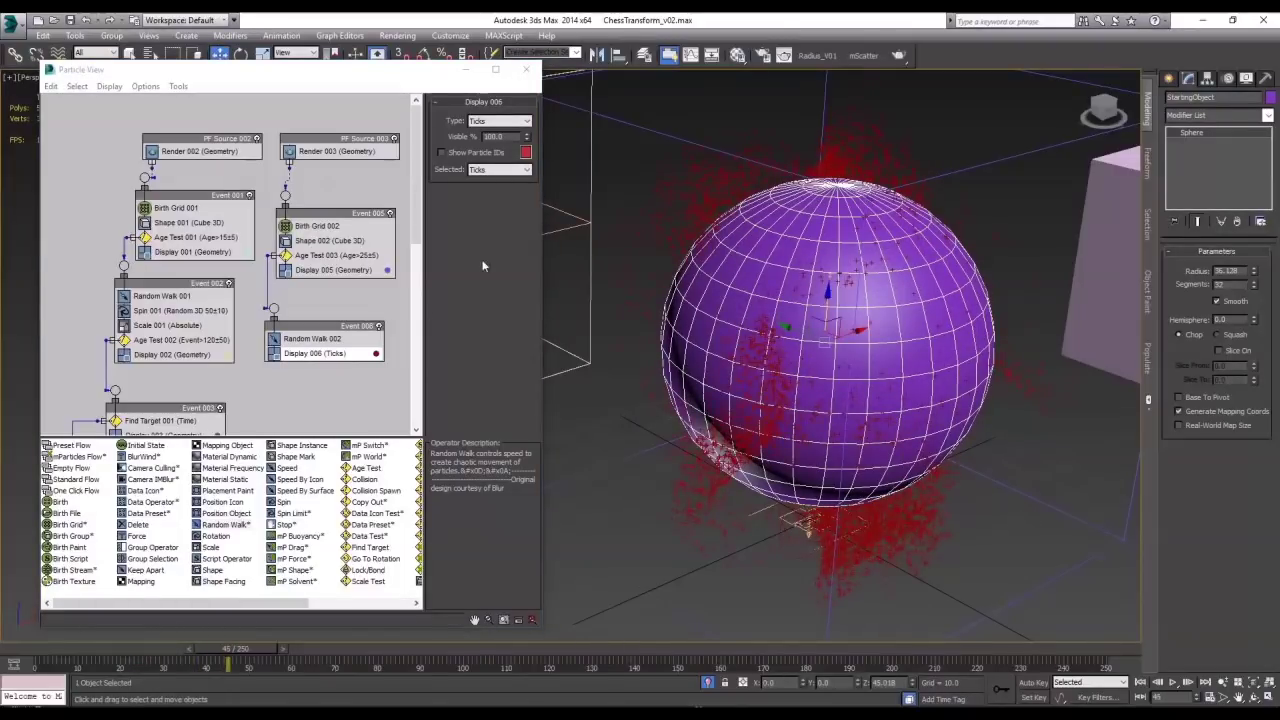
{"action": "left_click", "coordinate": [490, 121]}
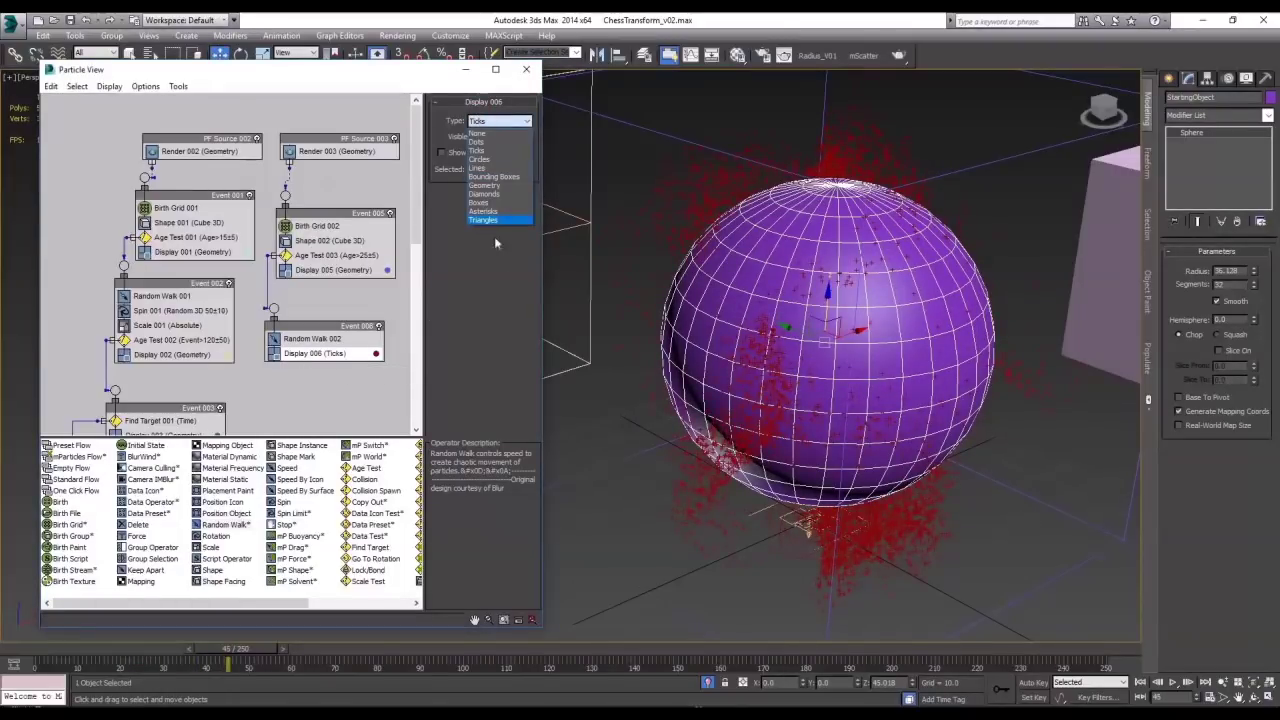
{"action": "left_click", "coordinate": [484, 185]}
{"action": "left_click_drag", "start_coordinate": [240, 651], "coordinate": [369, 659]}
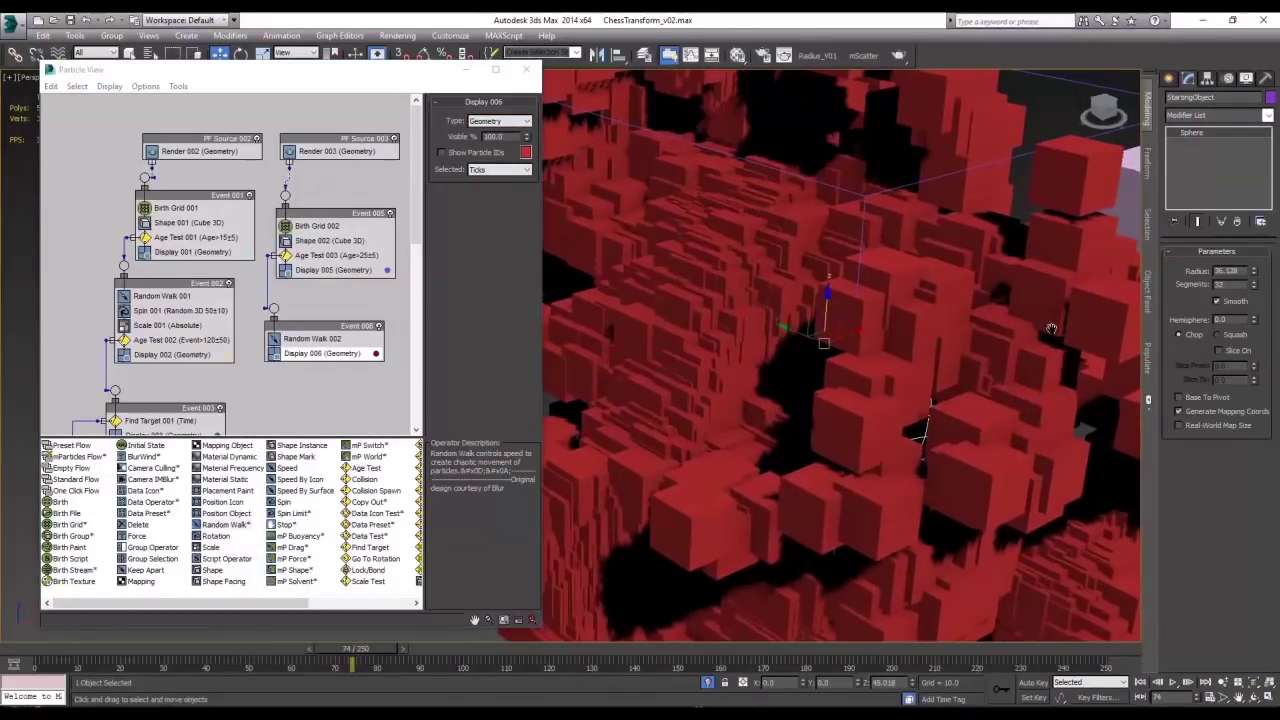
{"action": "scroll", "coordinate": [1034, 360], "scroll_direction": "down", "scroll_amount": 2}
{"action": "scroll", "coordinate": [1034, 360], "scroll_direction": "down", "scroll_amount": 1}
{"action": "scroll", "coordinate": [1028, 369], "scroll_direction": "up", "scroll_amount": 1}
{"action": "scroll", "coordinate": [1036, 389], "scroll_direction": "down", "scroll_amount": 1}
{"action": "middle_click_drag", "start_coordinate": [1036, 389], "coordinate": [870, 391]}
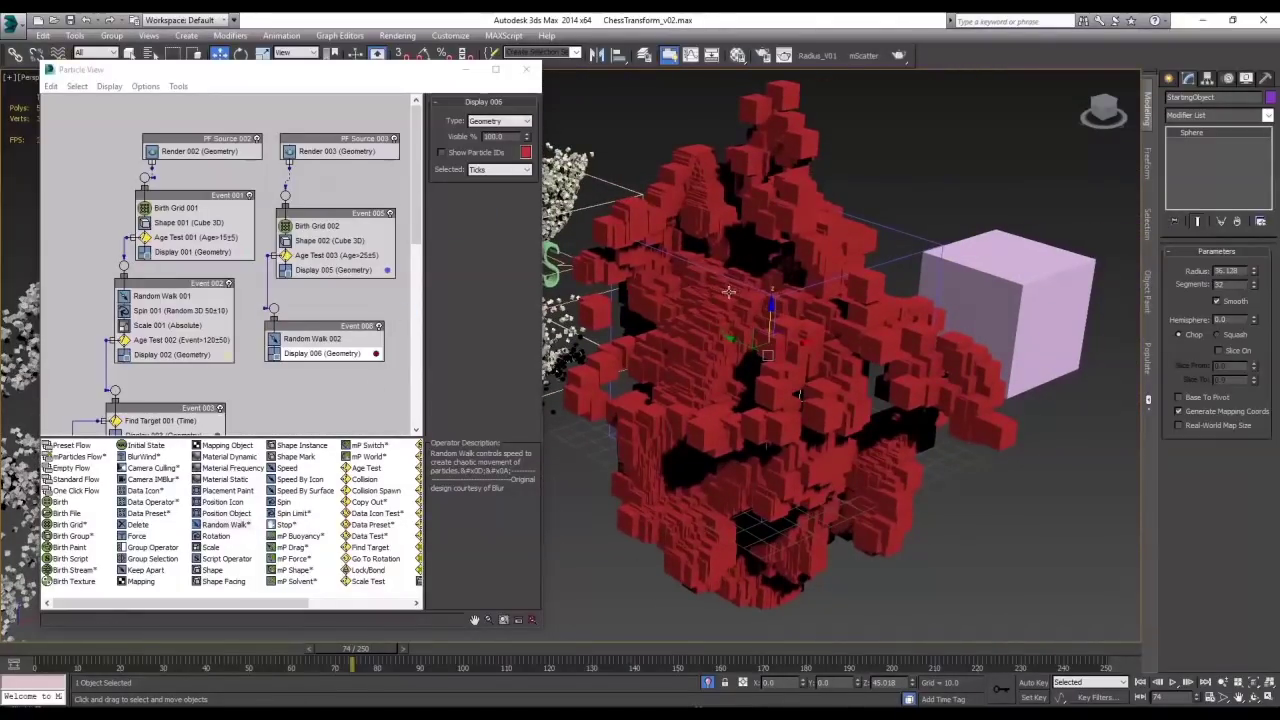
Try the Diamond, Heart and Letters Times 3D shapes on the Shape 002 operator
{"action": "left_click", "coordinate": [330, 240]}
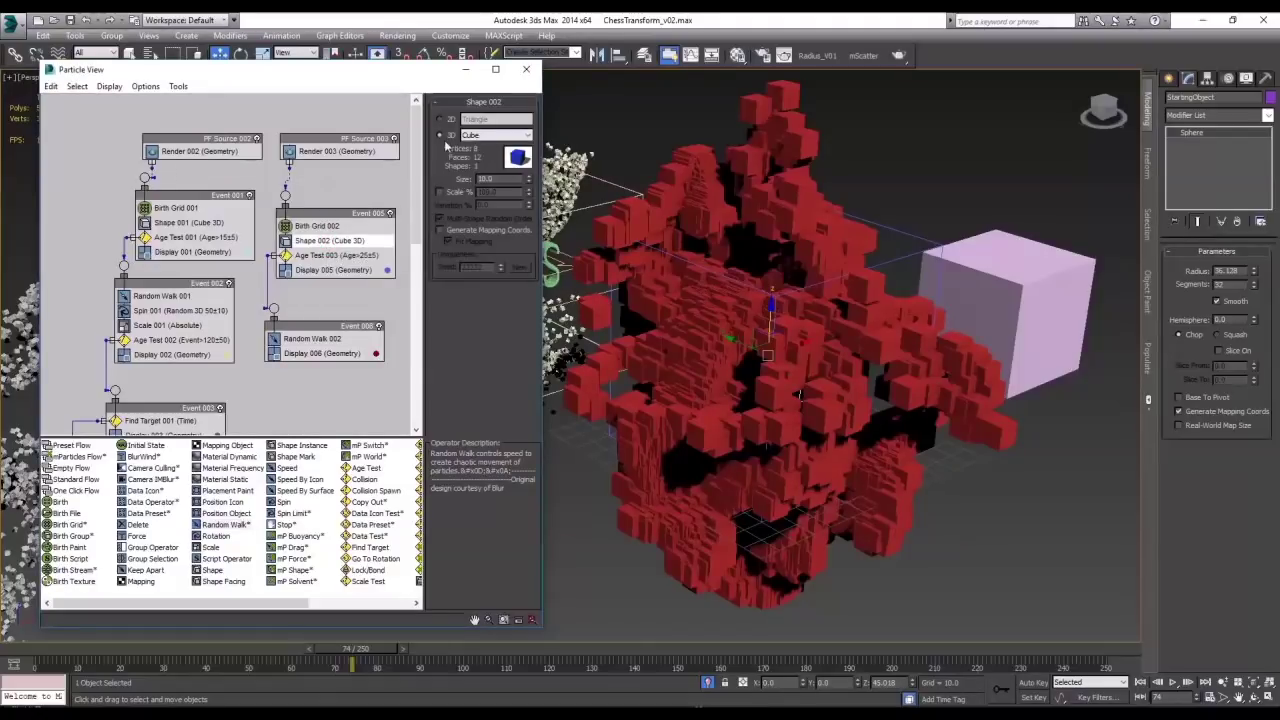
{"action": "left_click", "coordinate": [490, 136]}
{"action": "left_click", "coordinate": [482, 156]}
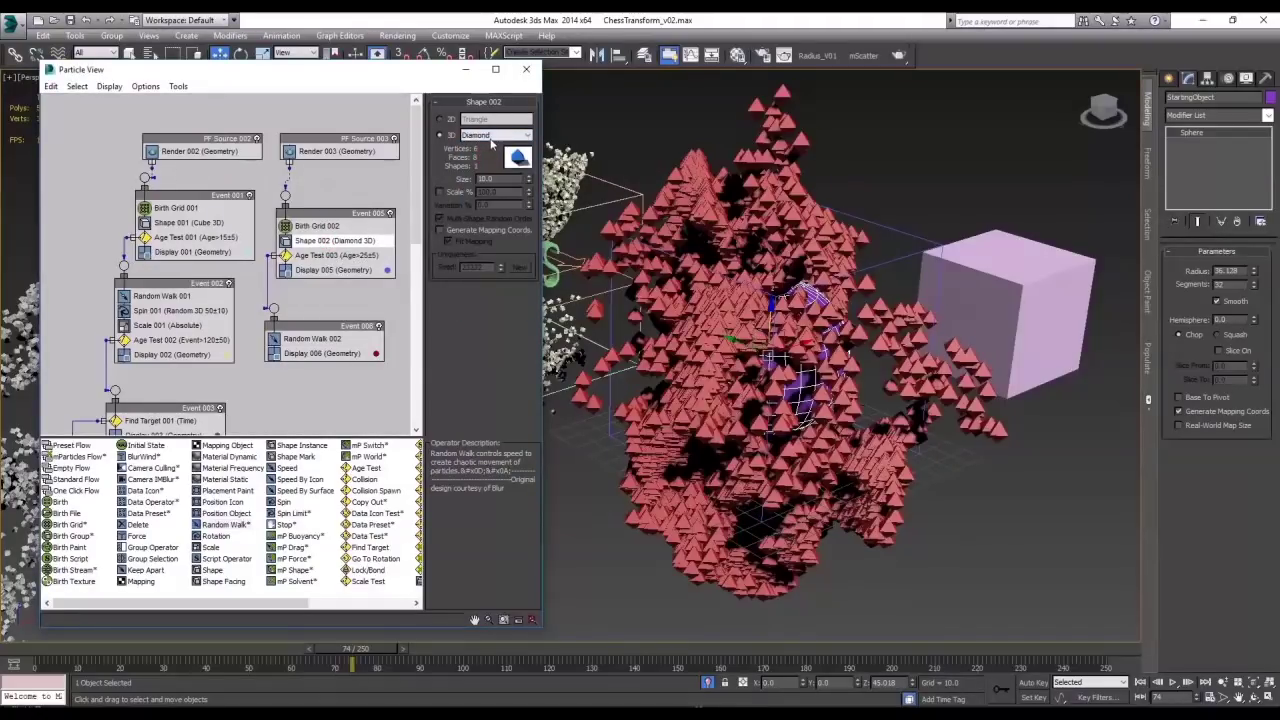
{"action": "left_click", "coordinate": [496, 137]}
{"action": "left_click", "coordinate": [485, 207]}
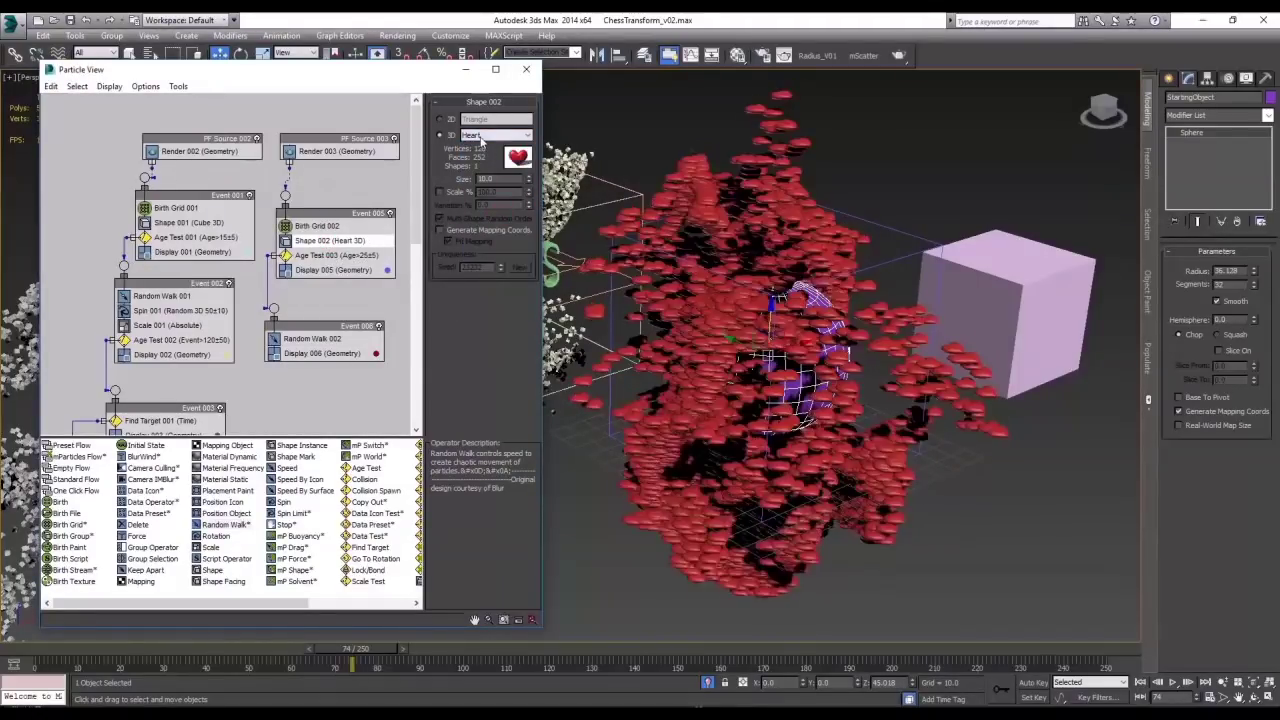
{"action": "left_click", "coordinate": [496, 136]}
{"action": "left_click", "coordinate": [485, 233]}
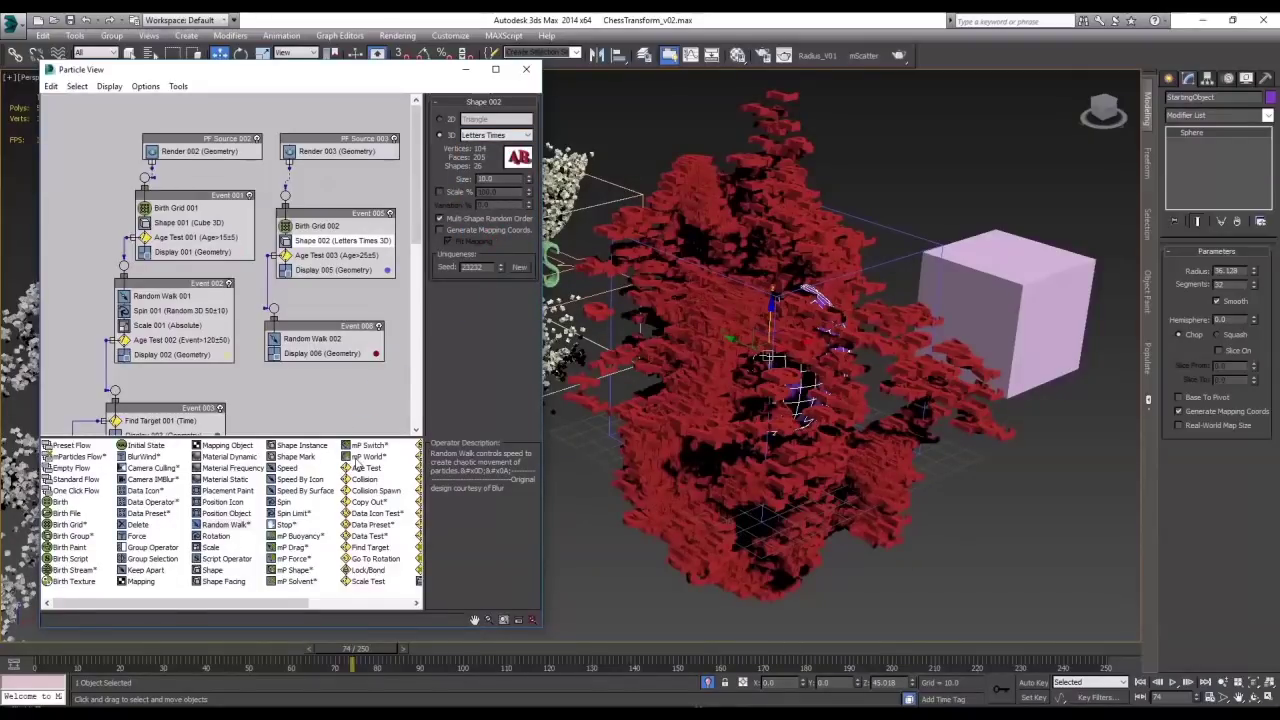
{"action": "left_click", "coordinate": [1169, 79]}
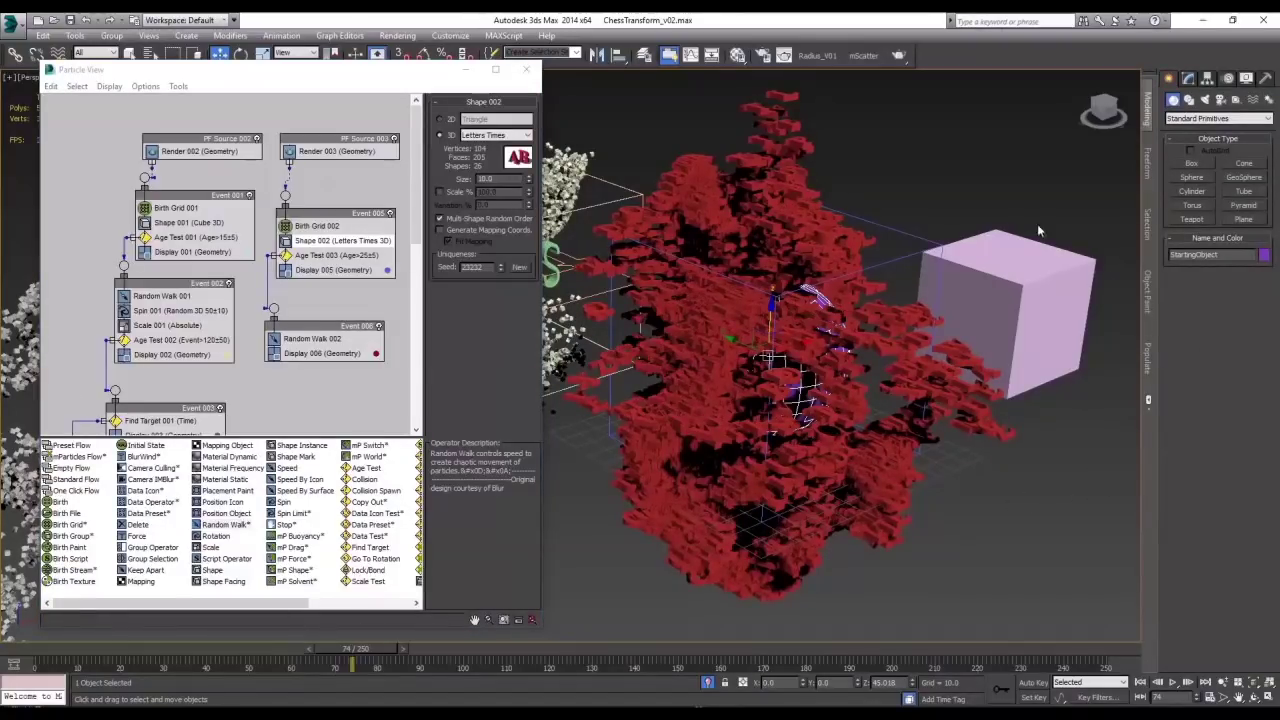
{"action": "left_click", "coordinate": [305, 446]}
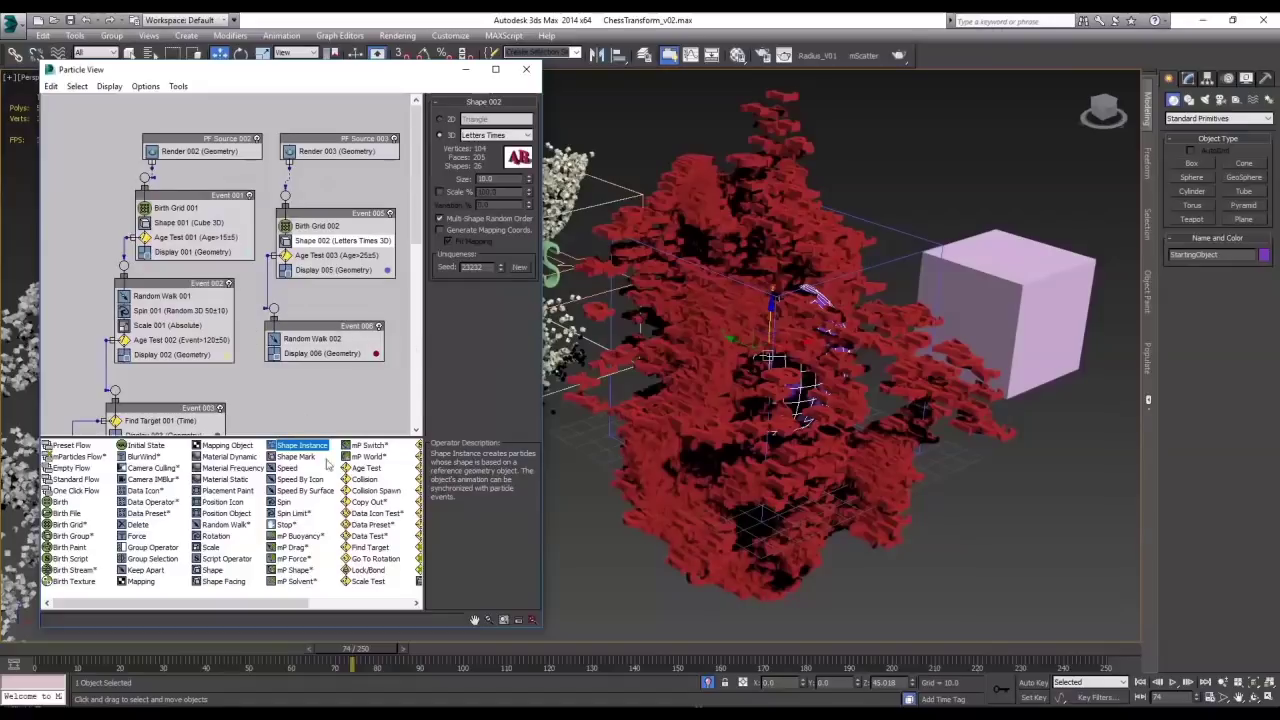
{"action": "left_click", "coordinate": [314, 339]}
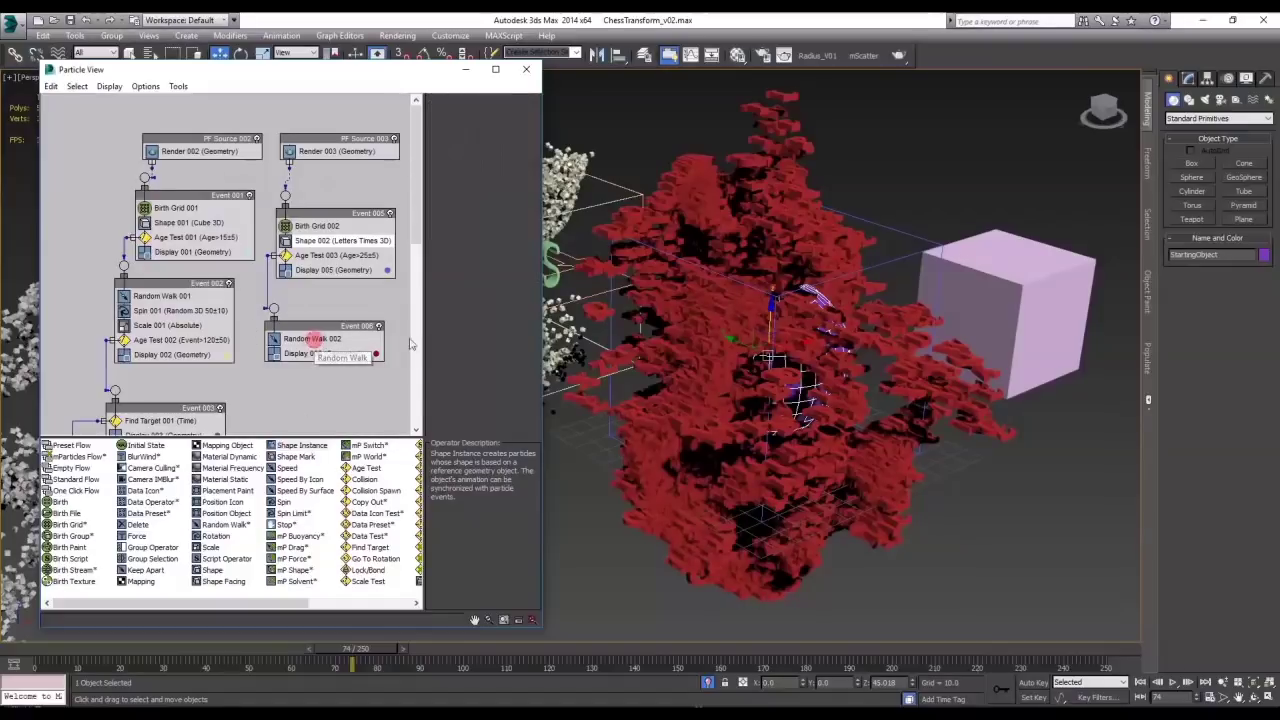
Set Shape 002 to Cube with a size of 2 and return the timeline to frame 0
{"action": "left_click", "coordinate": [322, 241]}
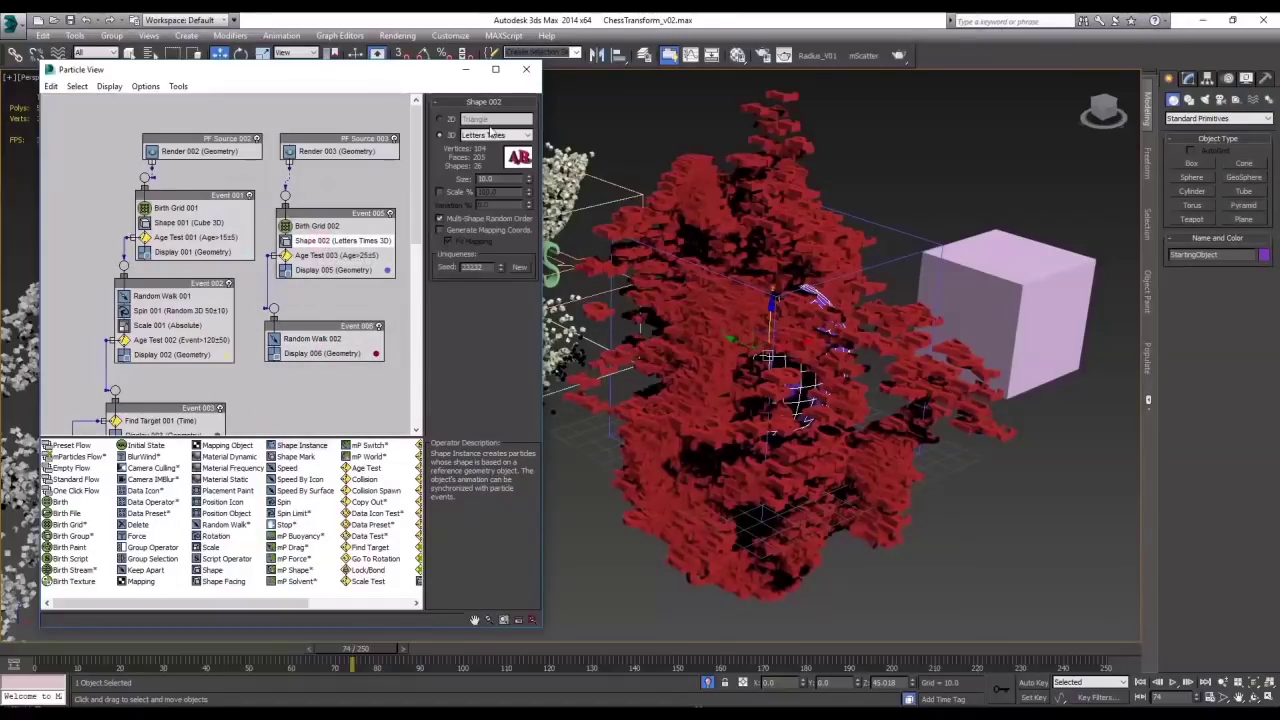
{"action": "left_click", "coordinate": [495, 134]}
{"action": "left_click", "coordinate": [476, 148]}
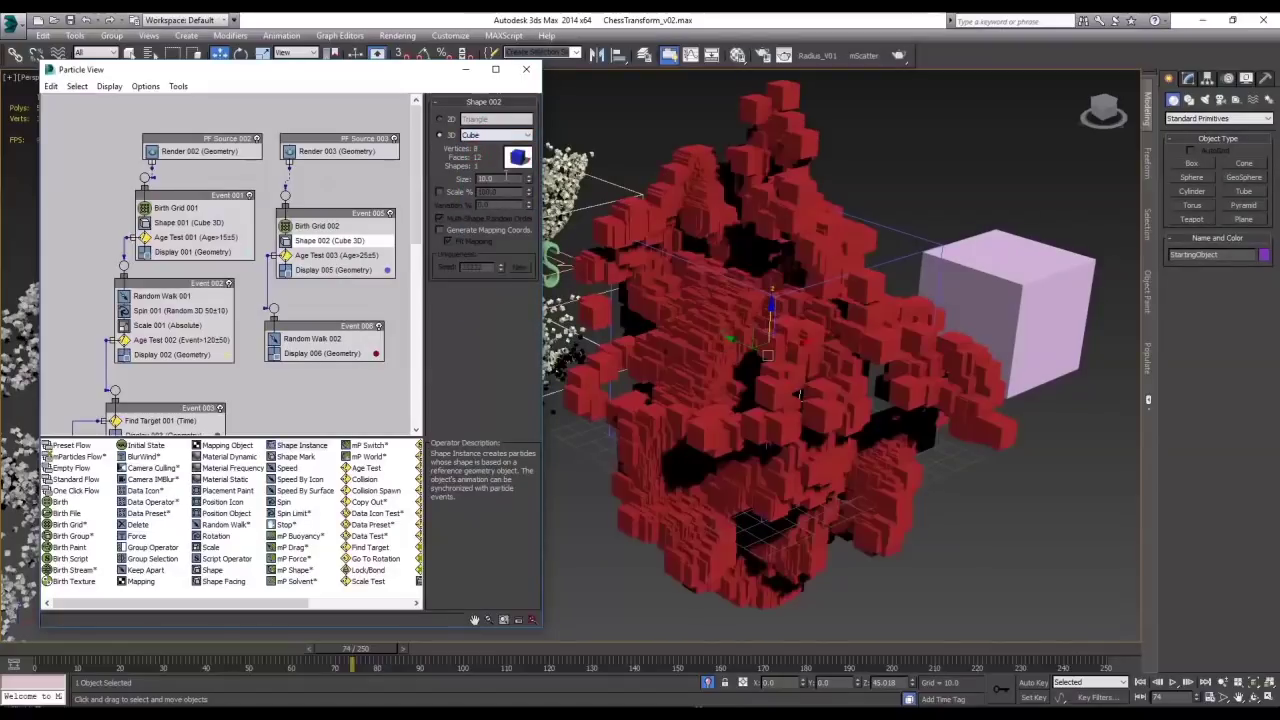
{"action": "type", "text": "2"}
{"action": "key", "text": "Return"}
{"action": "scroll", "coordinate": [915, 406], "scroll_direction": "up", "scroll_amount": 2}
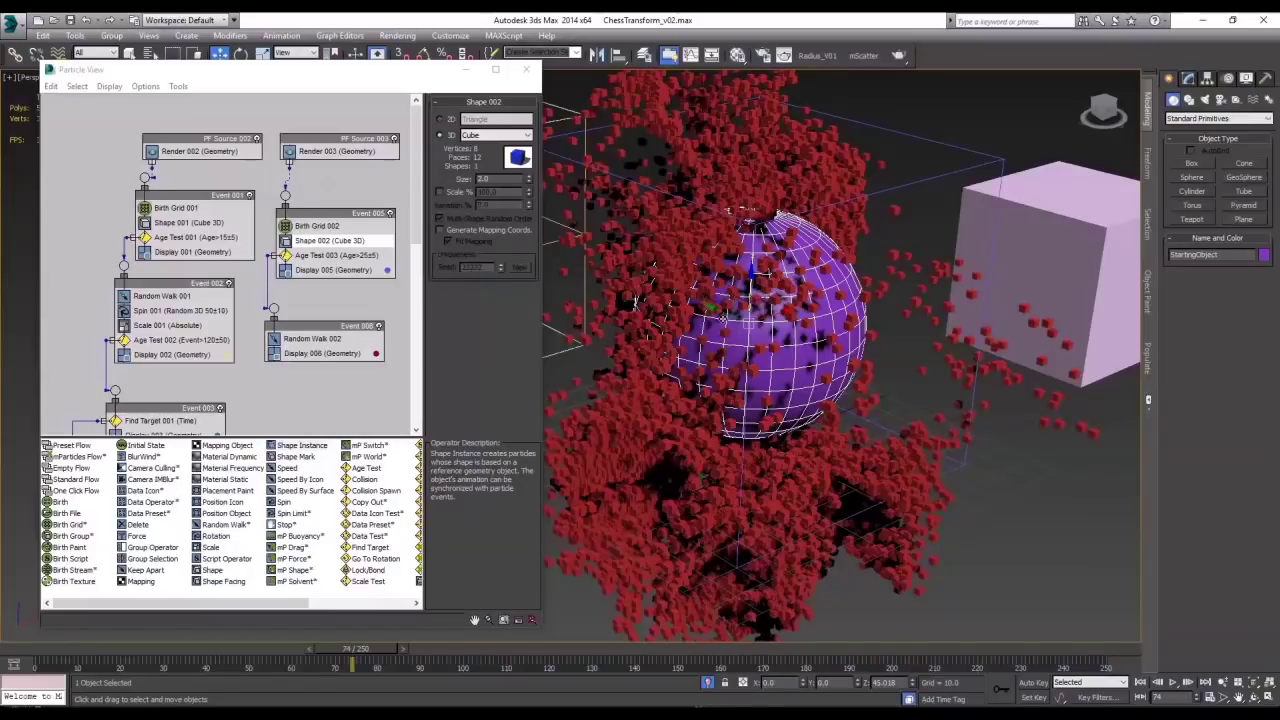
{"action": "scroll", "coordinate": [915, 406], "scroll_direction": "up", "scroll_amount": 2}
{"action": "left_click", "coordinate": [36, 649]}
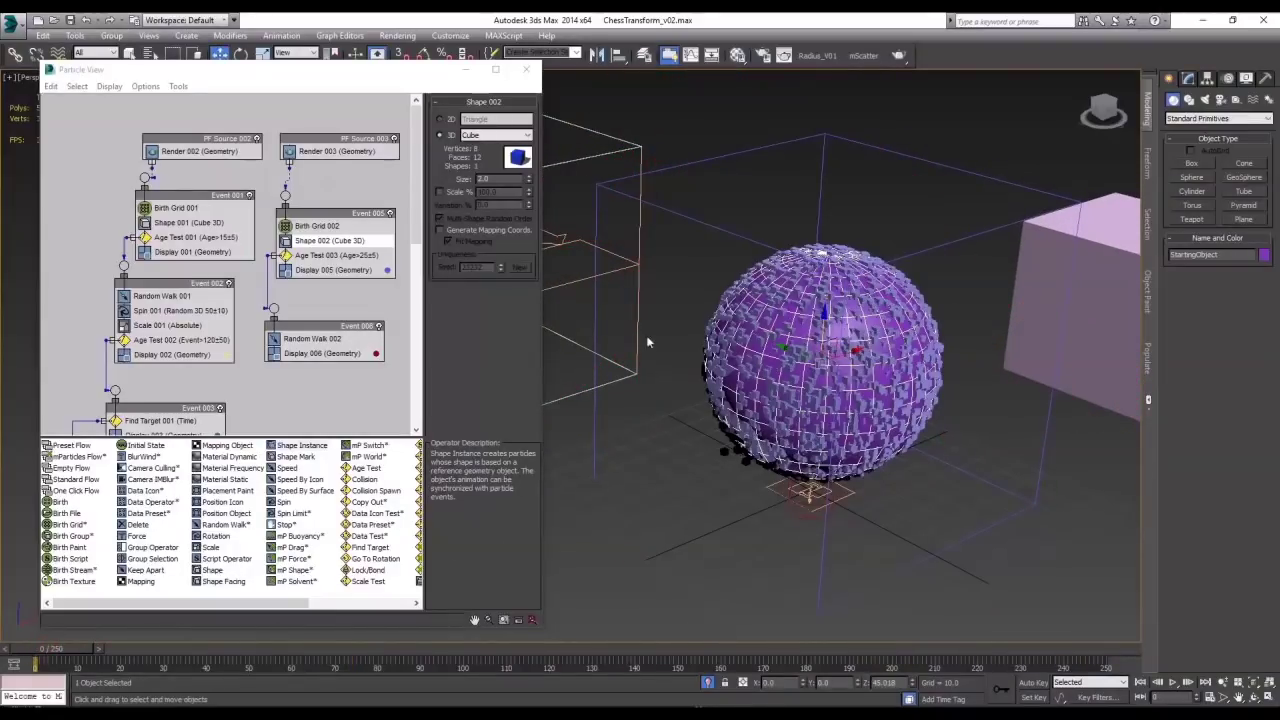
Turn off Renderable for StartingObject in its object properties
{"action": "scroll", "coordinate": [866, 399], "scroll_direction": "up", "scroll_amount": 3}
{"action": "middle_click_drag", "start_coordinate": [839, 446], "coordinate": [928, 460]}
{"action": "scroll", "coordinate": [928, 460], "scroll_direction": "down", "scroll_amount": 3}
{"action": "scroll", "coordinate": [928, 460], "scroll_direction": "down", "scroll_amount": 4}
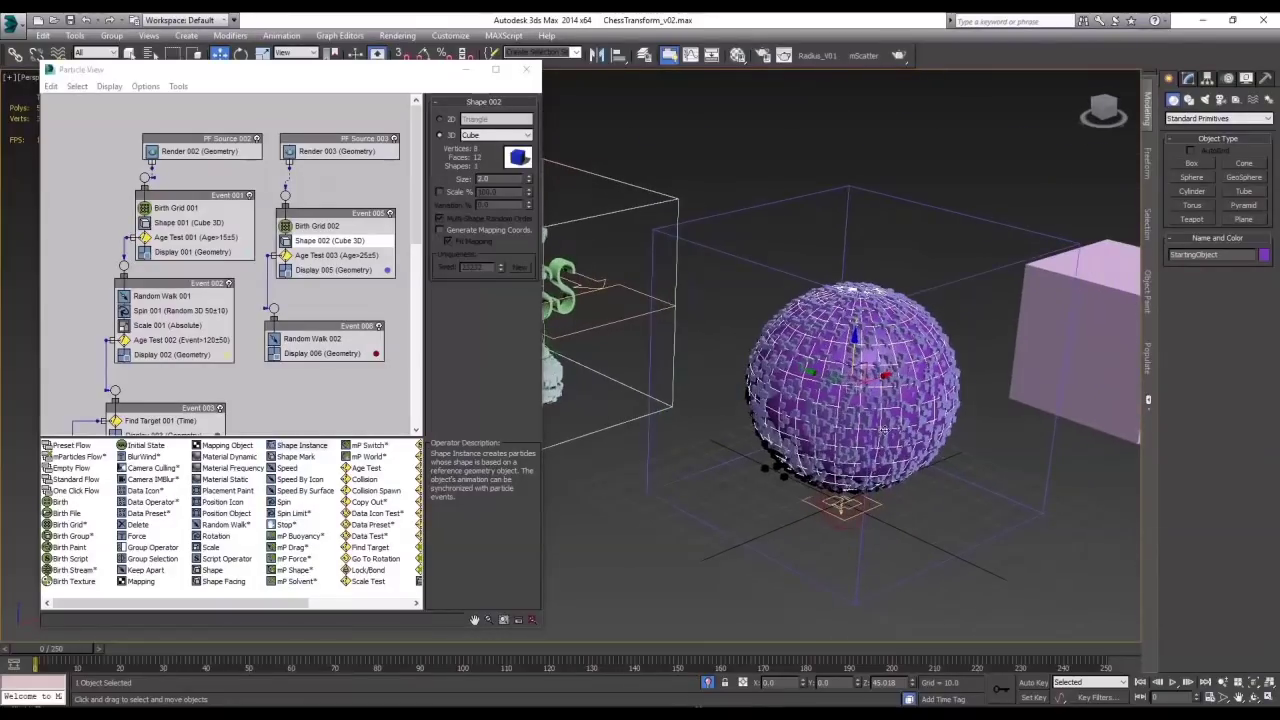
{"action": "right_click", "coordinate": [838, 350]}
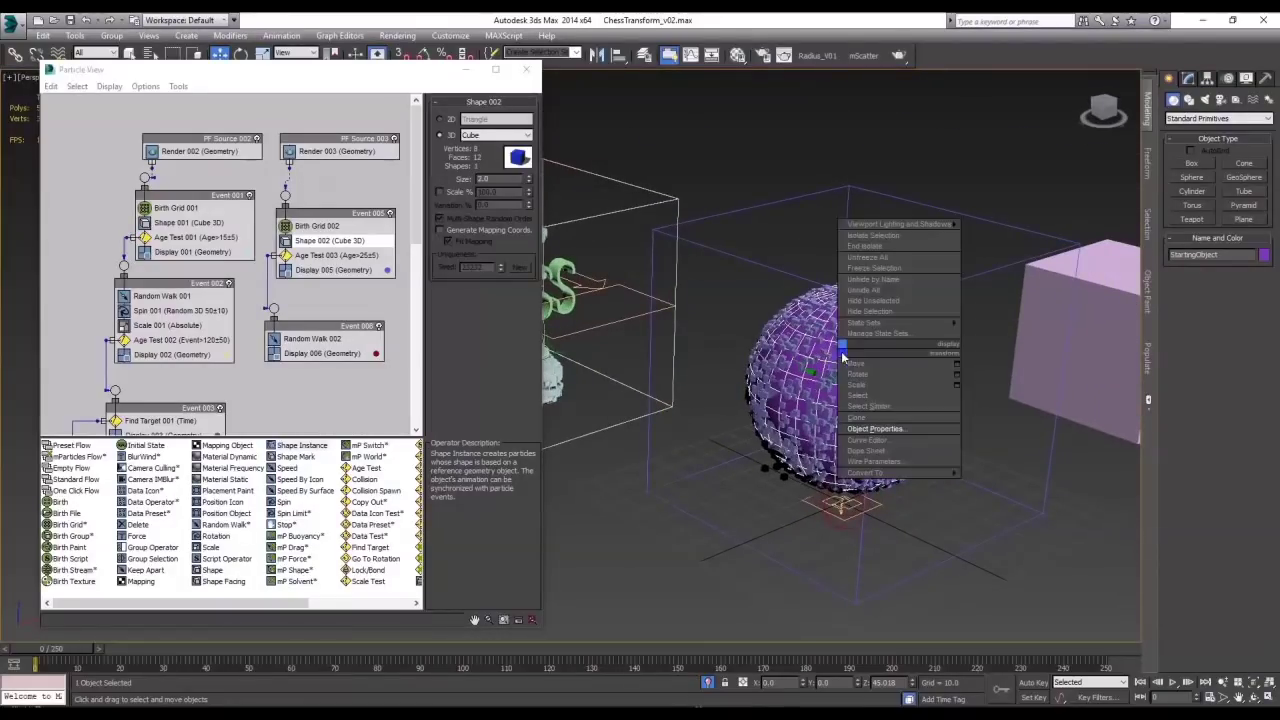
{"action": "left_click", "coordinate": [896, 430]}
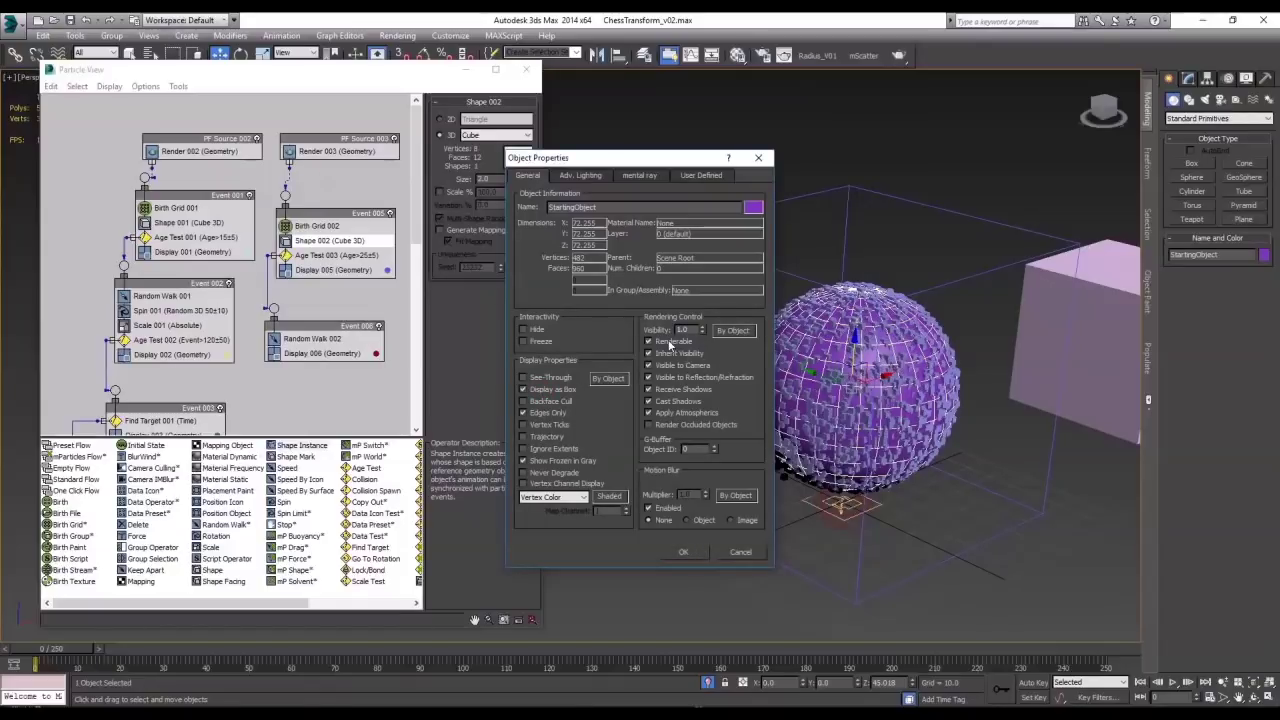
{"action": "left_click", "coordinate": [683, 552]}
Inspect the sphere up close and scrub the animation to about frame 109 to check the particle scatter
{"action": "scroll", "coordinate": [903, 368], "scroll_direction": "up", "scroll_amount": 4}
{"action": "middle_click_drag", "start_coordinate": [903, 368], "coordinate": [870, 350], "text": "alt"}
{"action": "scroll", "coordinate": [868, 418], "scroll_direction": "down", "scroll_amount": 5}
{"action": "mouse_move", "coordinate": [490, 652]}
{"action": "left_mouse_down"}
{"action": "mouse_move", "coordinate": [458, 652]}
{"action": "mouse_move", "coordinate": [506, 652]}
{"action": "left_mouse_up"}
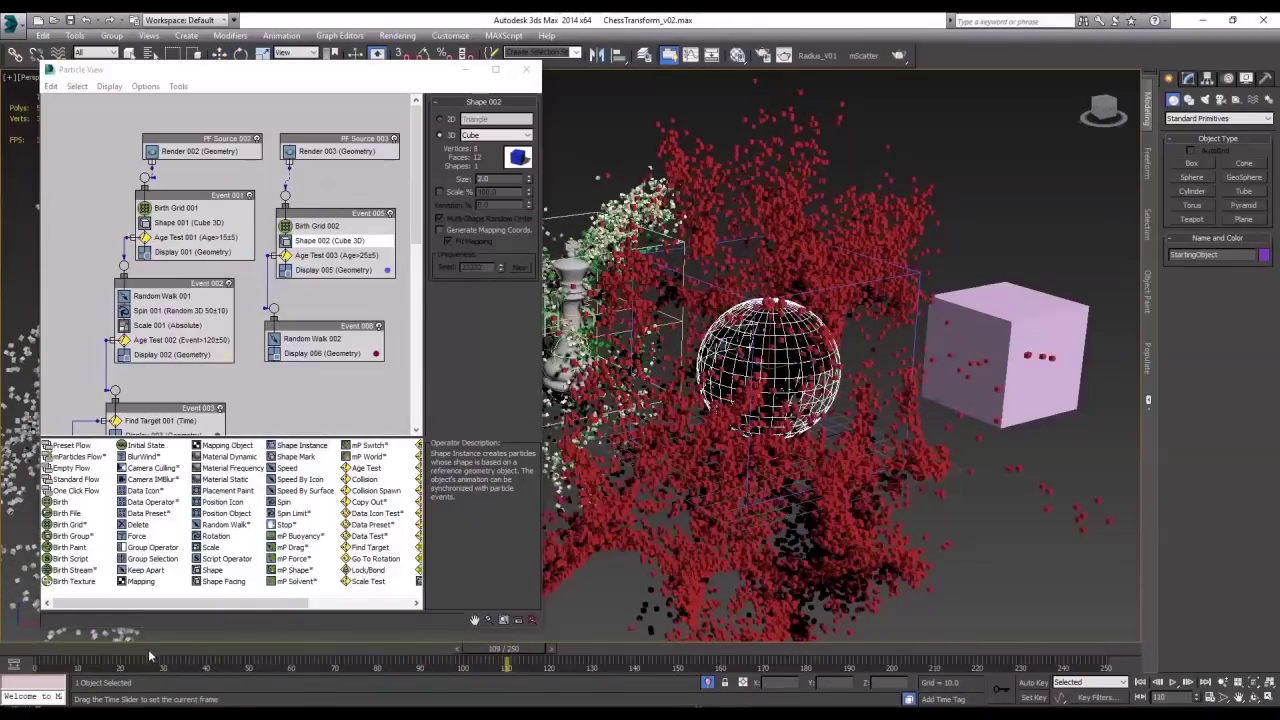
Check the scatter through the last frame and add a Find Target test as a new event below Event 006
{"action": "left_click_drag", "start_coordinate": [148, 651], "coordinate": [886, 635]}
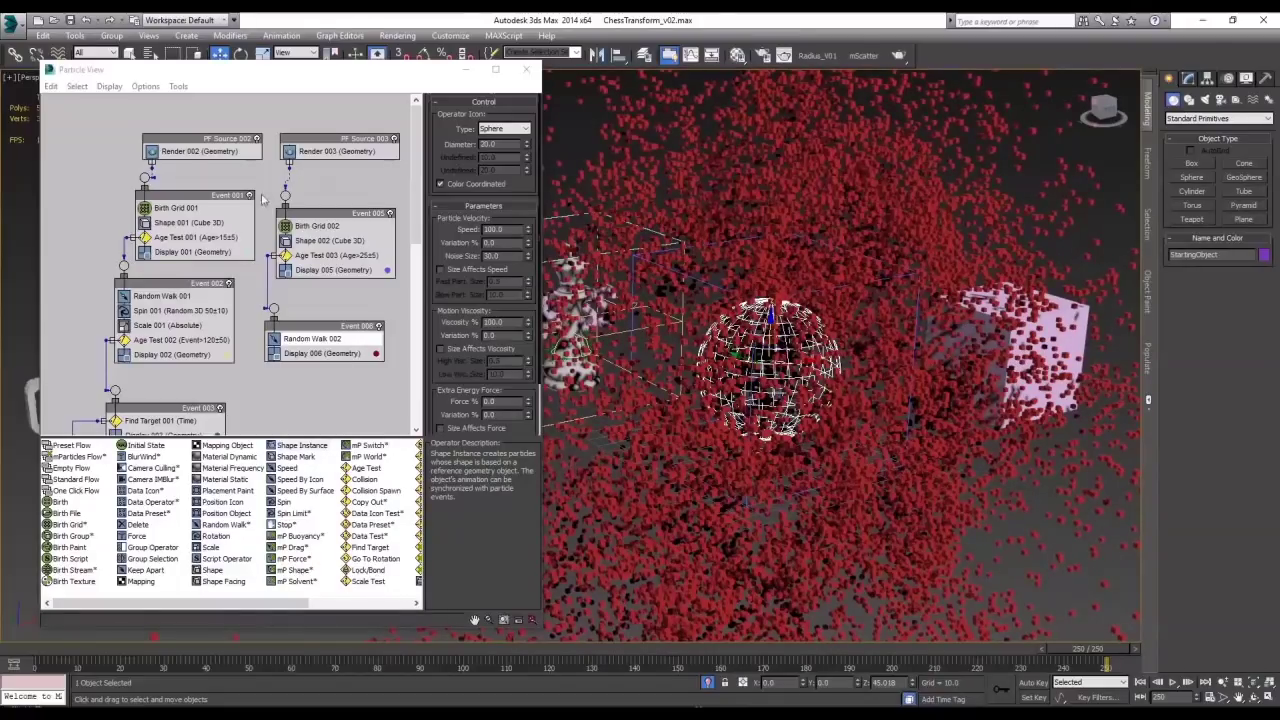
{"action": "middle_click_drag", "start_coordinate": [334, 398], "coordinate": [318, 338]}
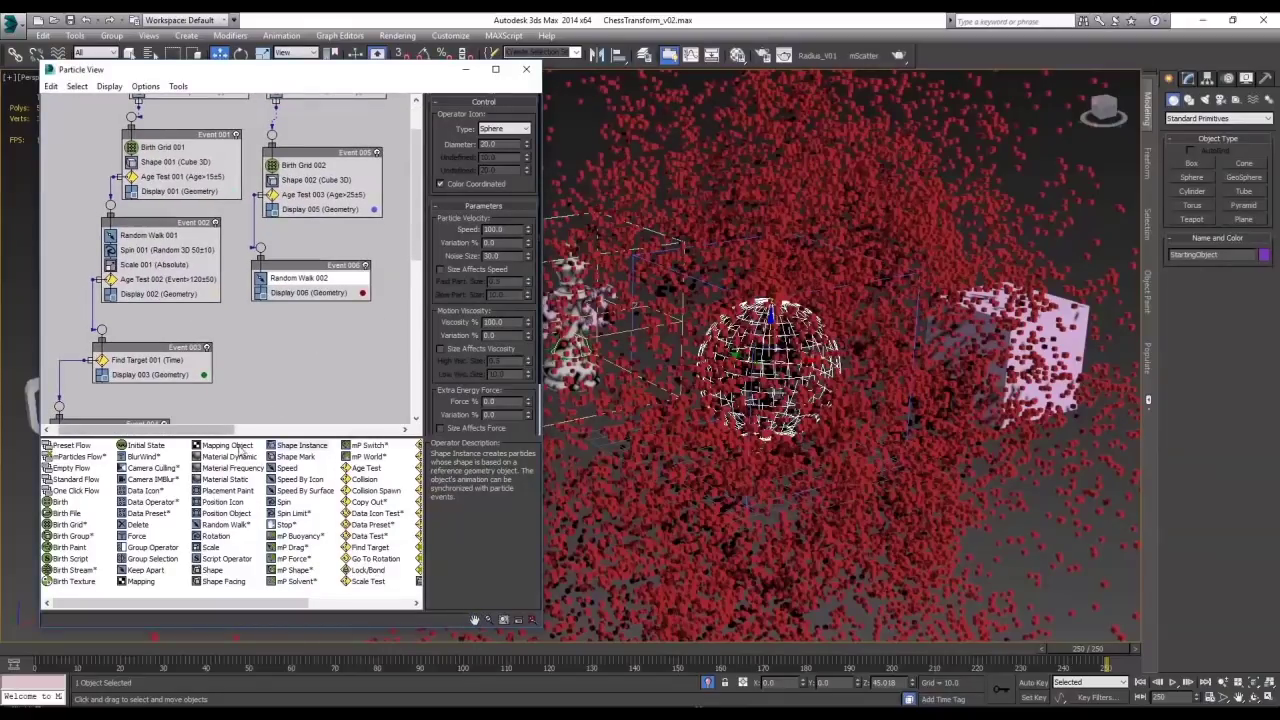
{"action": "left_click_drag", "start_coordinate": [281, 599], "coordinate": [384, 600]}
{"action": "left_click_drag", "start_coordinate": [220, 547], "coordinate": [267, 343]}
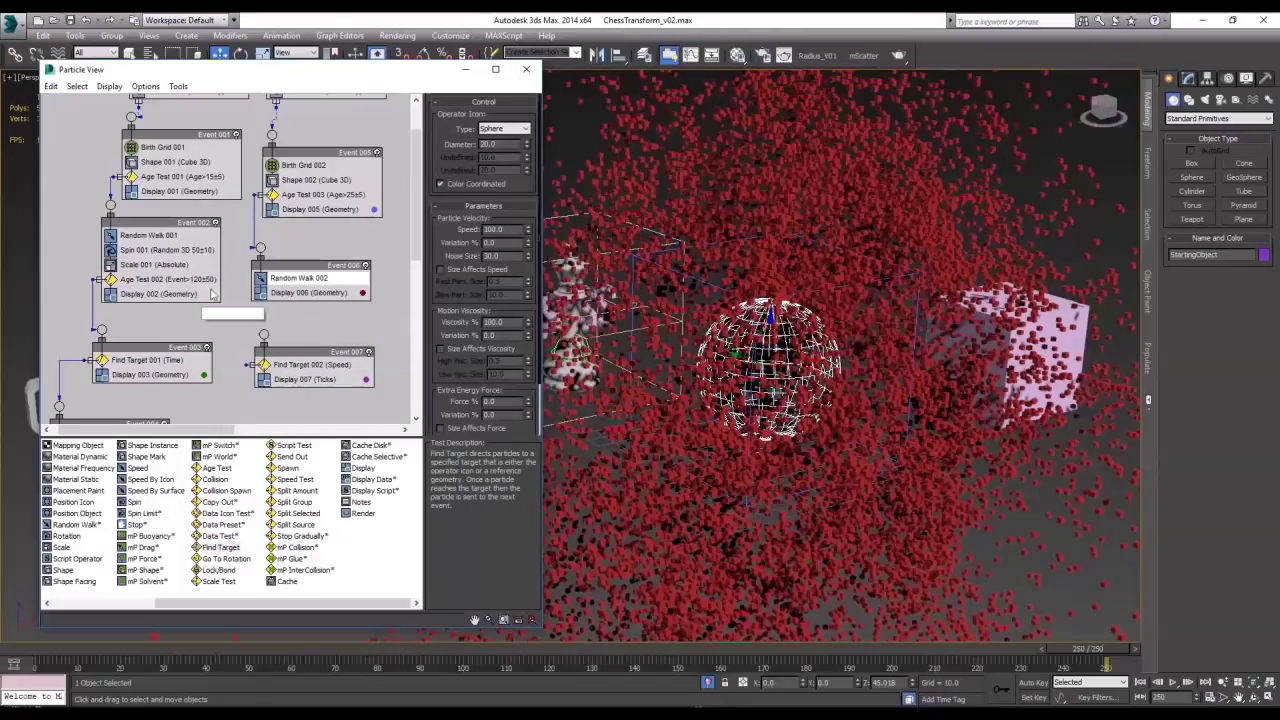
Scrub the animation back and forward to about frame 103 to examine how far the red particles scatter
{"action": "middle_click_drag", "start_coordinate": [864, 329], "coordinate": [886, 324]}
{"action": "left_click_drag", "start_coordinate": [609, 650], "coordinate": [618, 652]}
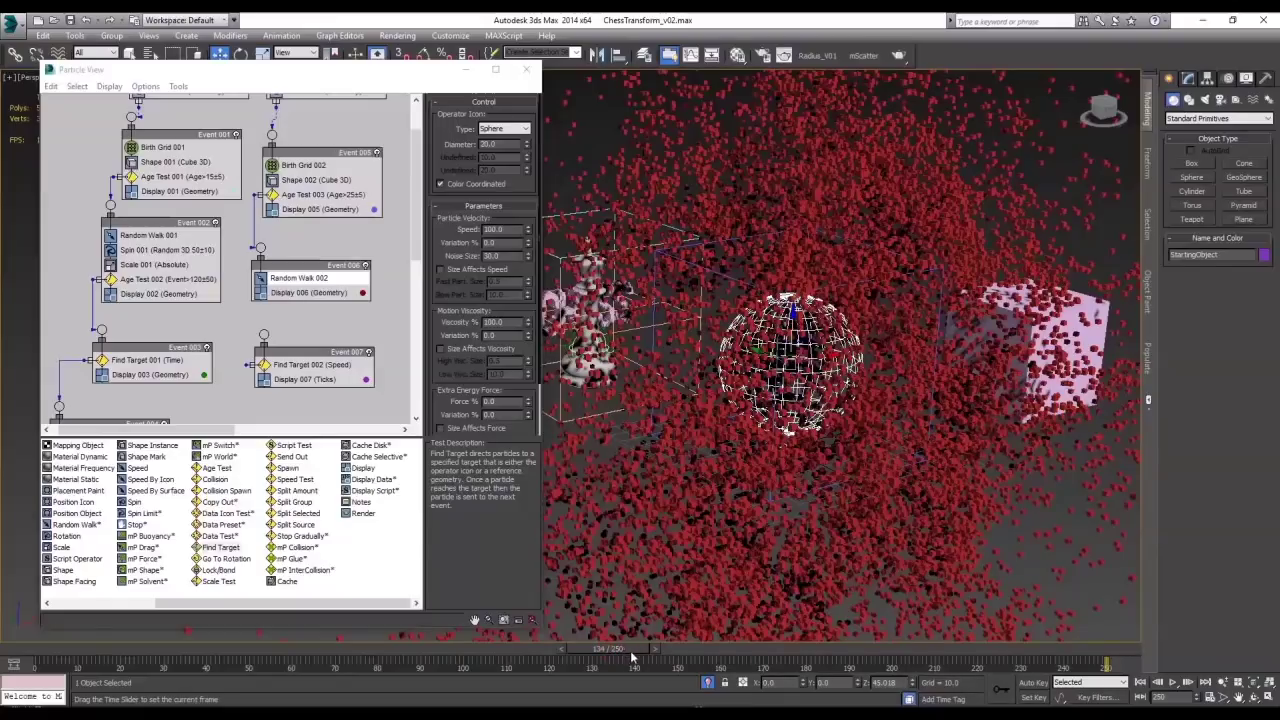
{"action": "left_click", "coordinate": [369, 652]}
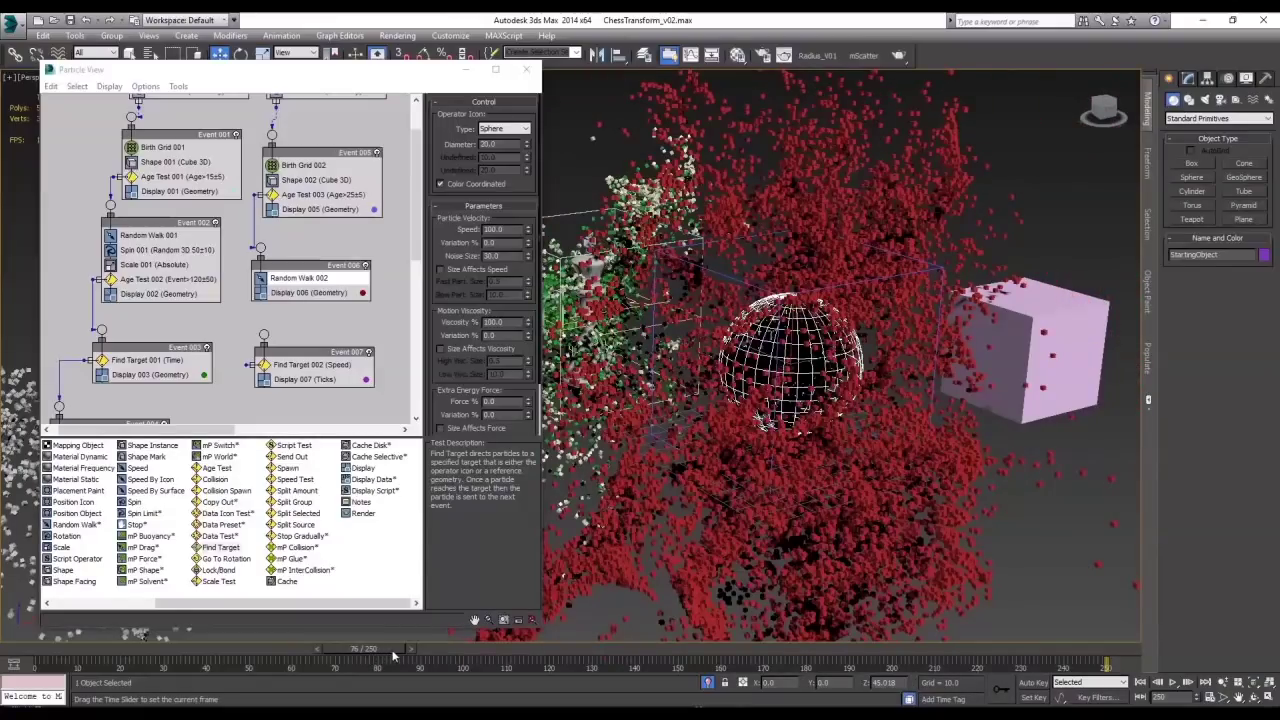
{"action": "left_click_drag", "start_coordinate": [396, 655], "coordinate": [481, 658]}
{"action": "key", "text": "w"}
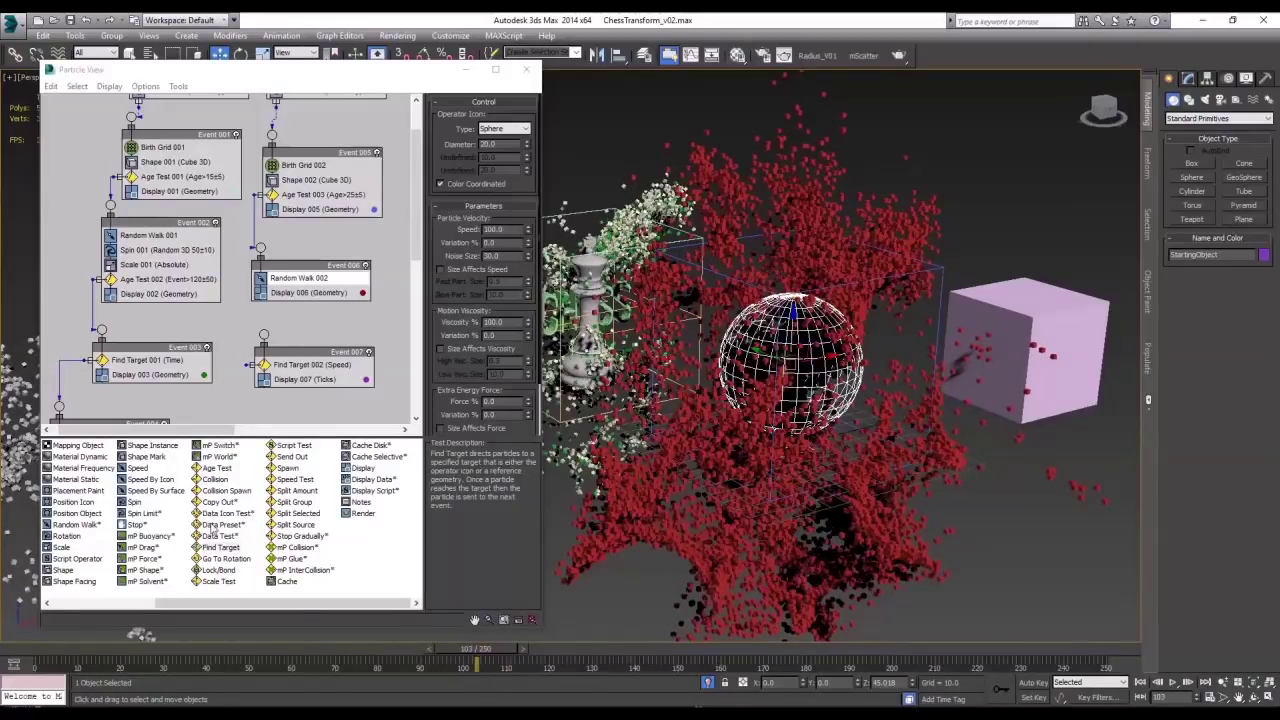
Add an Age Test below Random Walk 002 in Event 006, wire it to the Find Target event and align that event
{"action": "left_click_drag", "start_coordinate": [216, 470], "coordinate": [294, 286]}
{"action": "left_click_drag", "start_coordinate": [259, 350], "coordinate": [240, 292]}
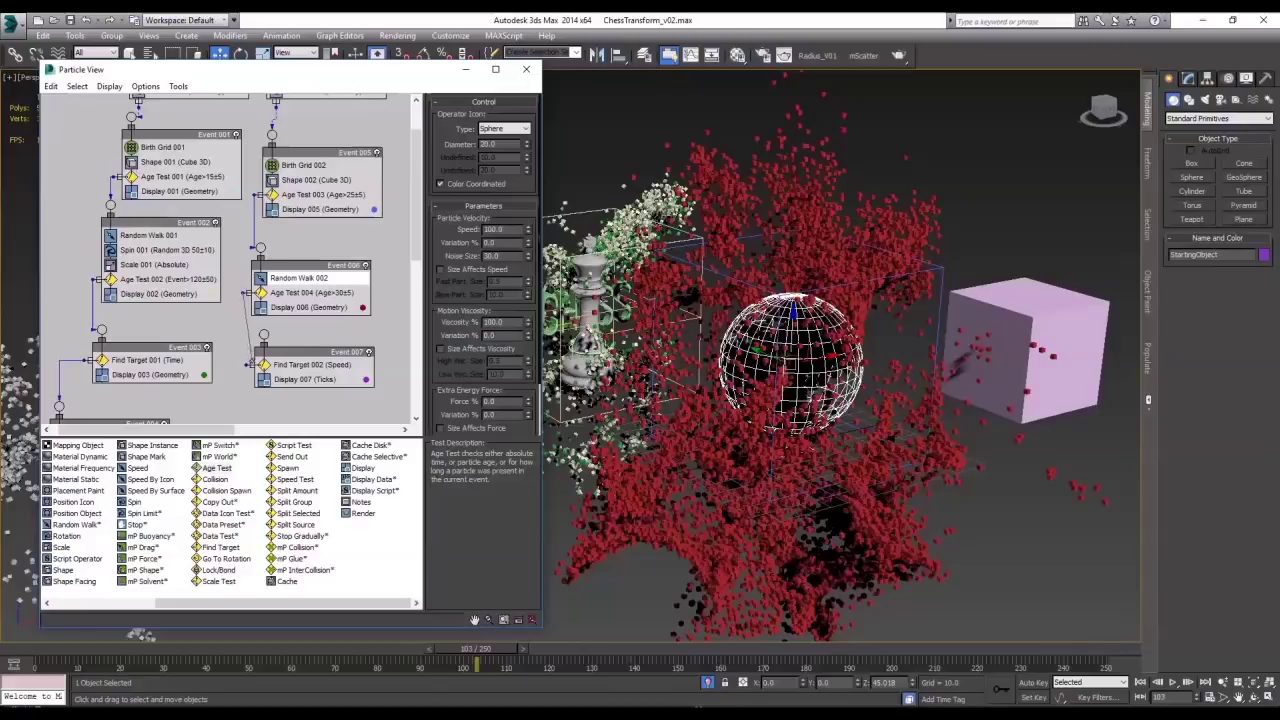
{"action": "left_click_drag", "start_coordinate": [265, 334], "coordinate": [312, 360]}
Set the display type of Display 007 in the Find Target event to Geometry
{"action": "left_click", "coordinate": [300, 385]}
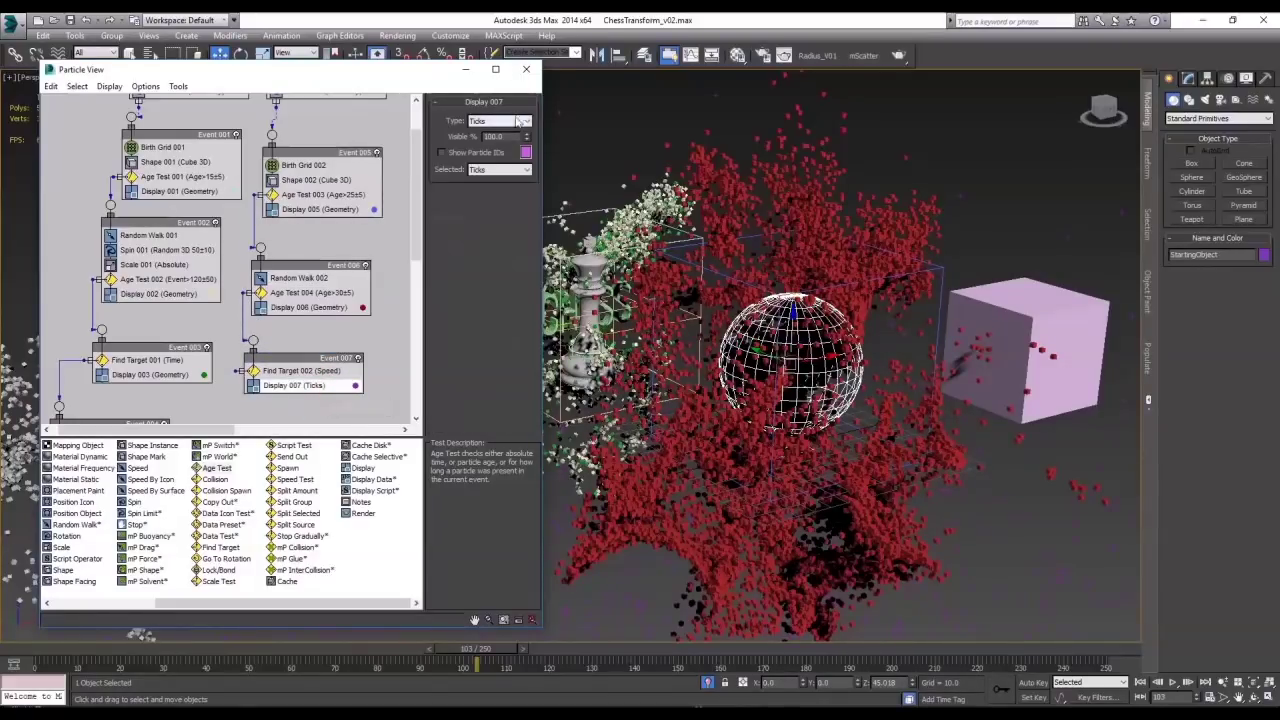
{"action": "left_click", "coordinate": [497, 121]}
{"action": "left_click", "coordinate": [498, 186]}
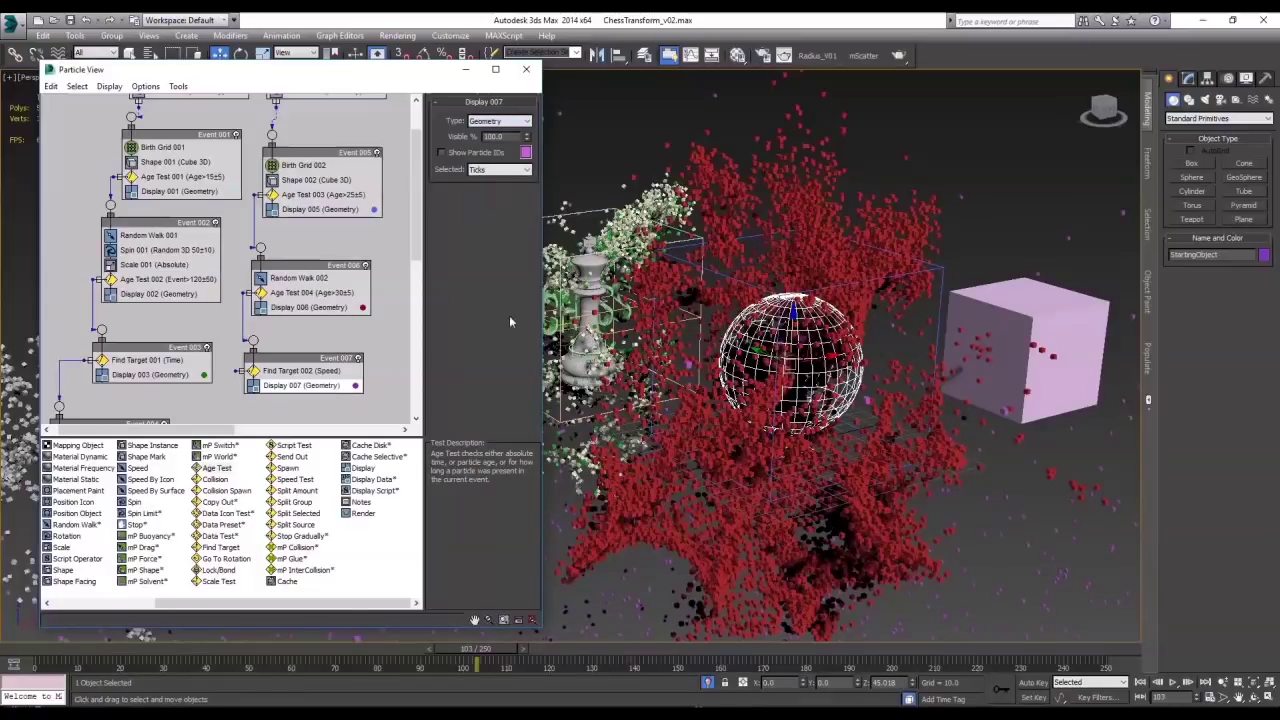
Set Age Test 004 to a test value of 120 with a variation of 50 and go to frame 75
{"action": "left_click", "coordinate": [312, 292]}
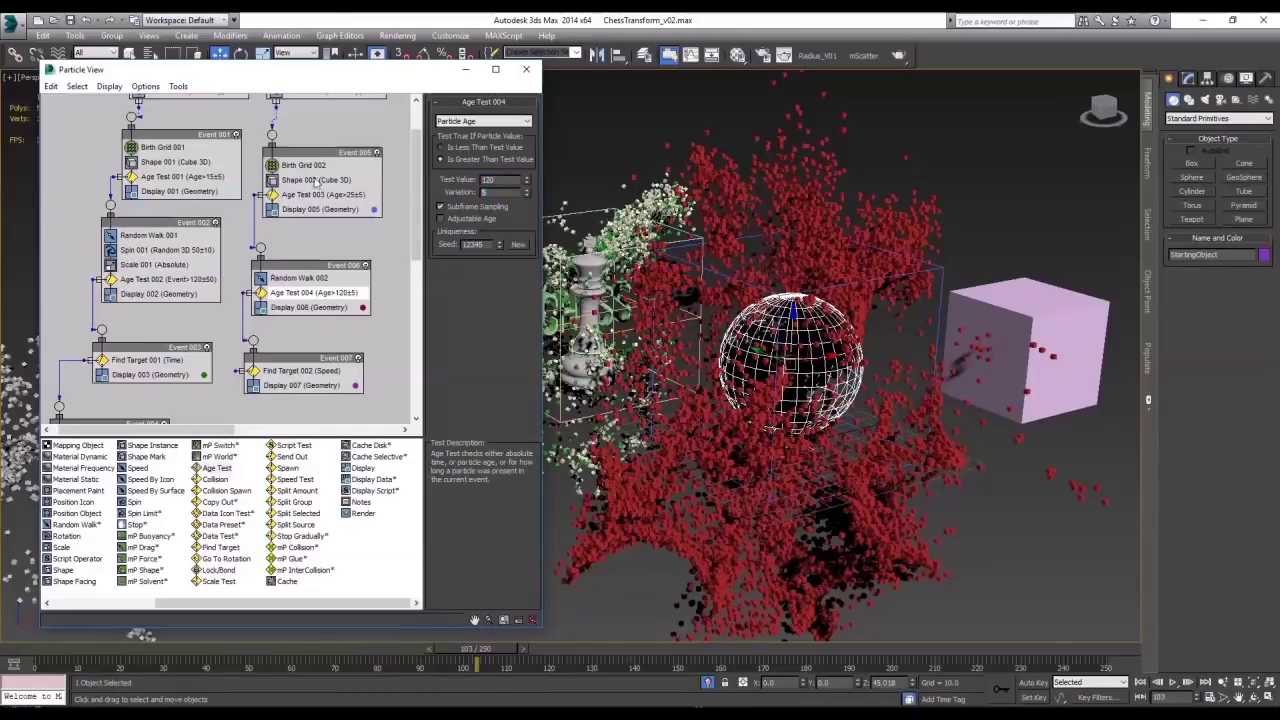
{"action": "type", "text": "50"}
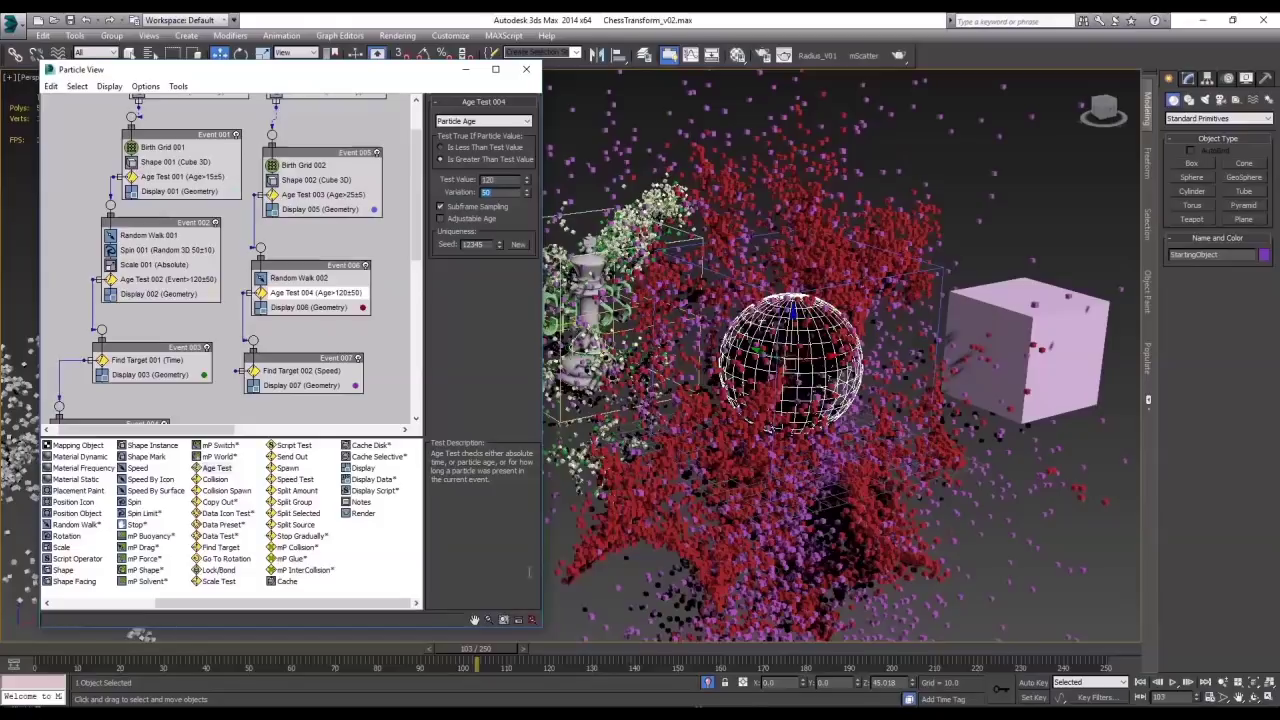
{"action": "left_click_drag", "start_coordinate": [481, 665], "coordinate": [419, 663]}
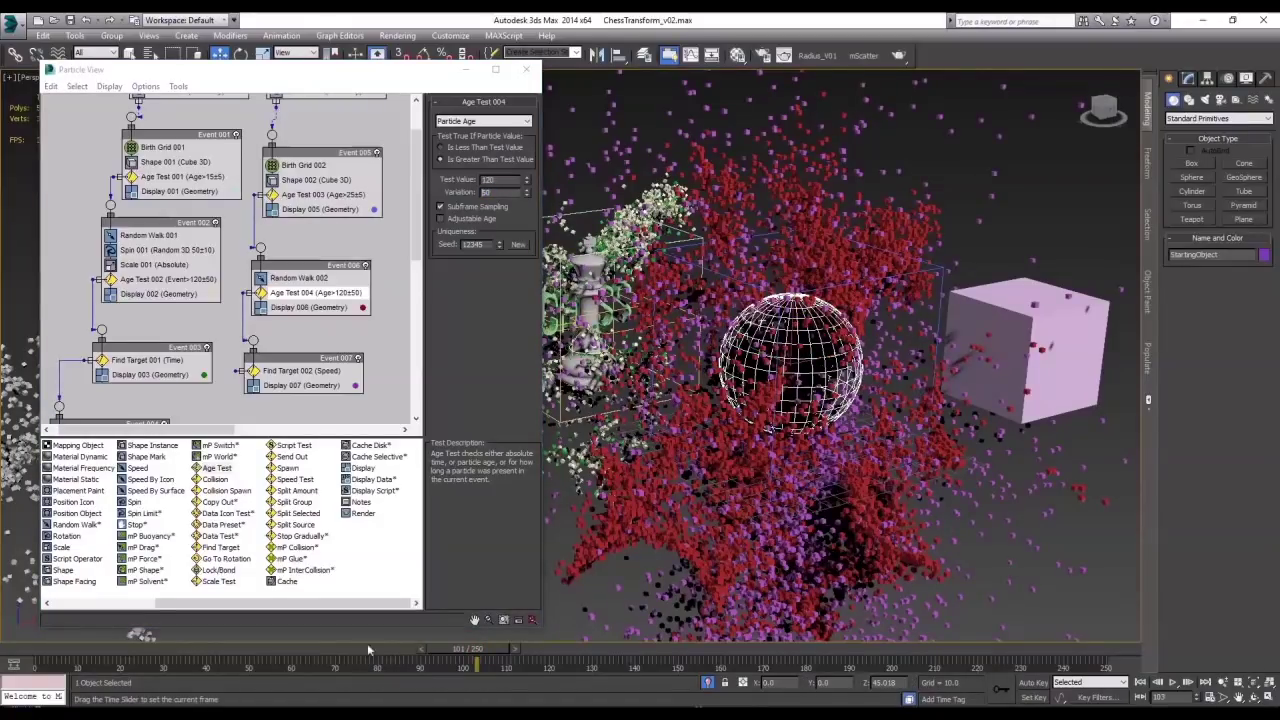
Switch Find Target 002 to Mesh Objects, name the large box EndingObject and add it as the target
{"action": "left_click", "coordinate": [318, 370]}
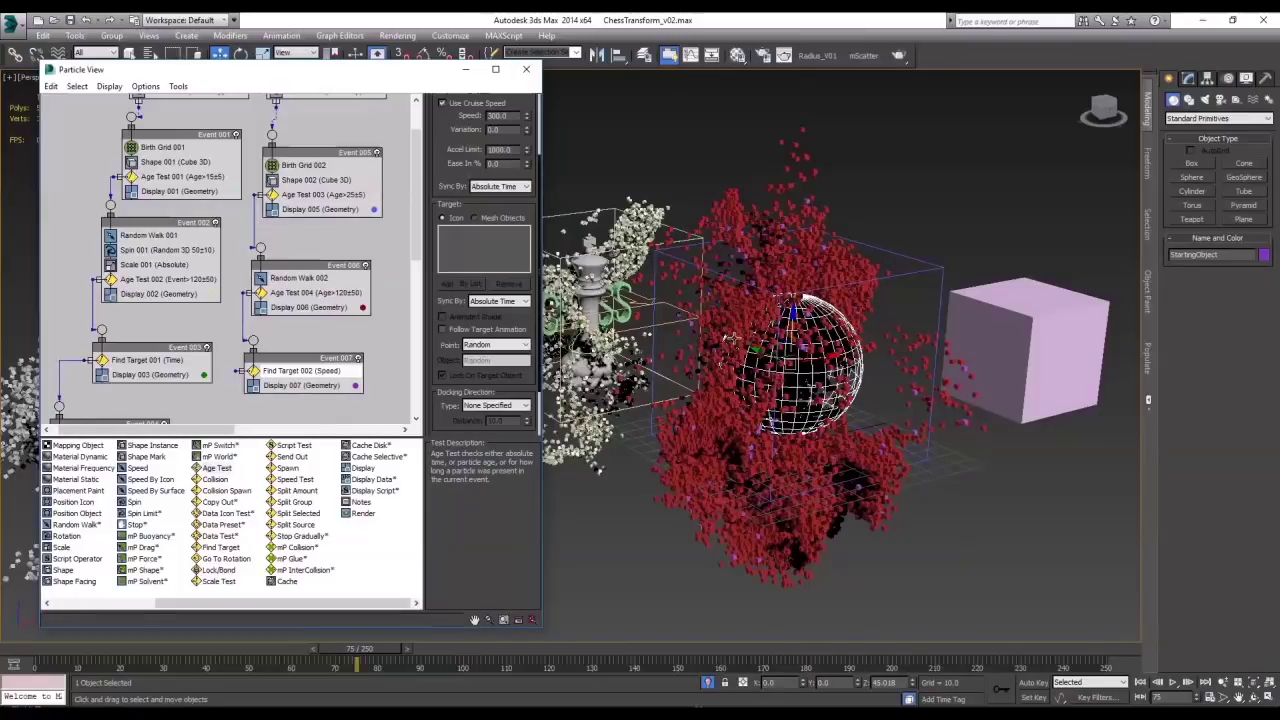
{"action": "middle_click_drag", "start_coordinate": [860, 390], "coordinate": [802, 414], "text": "alt"}
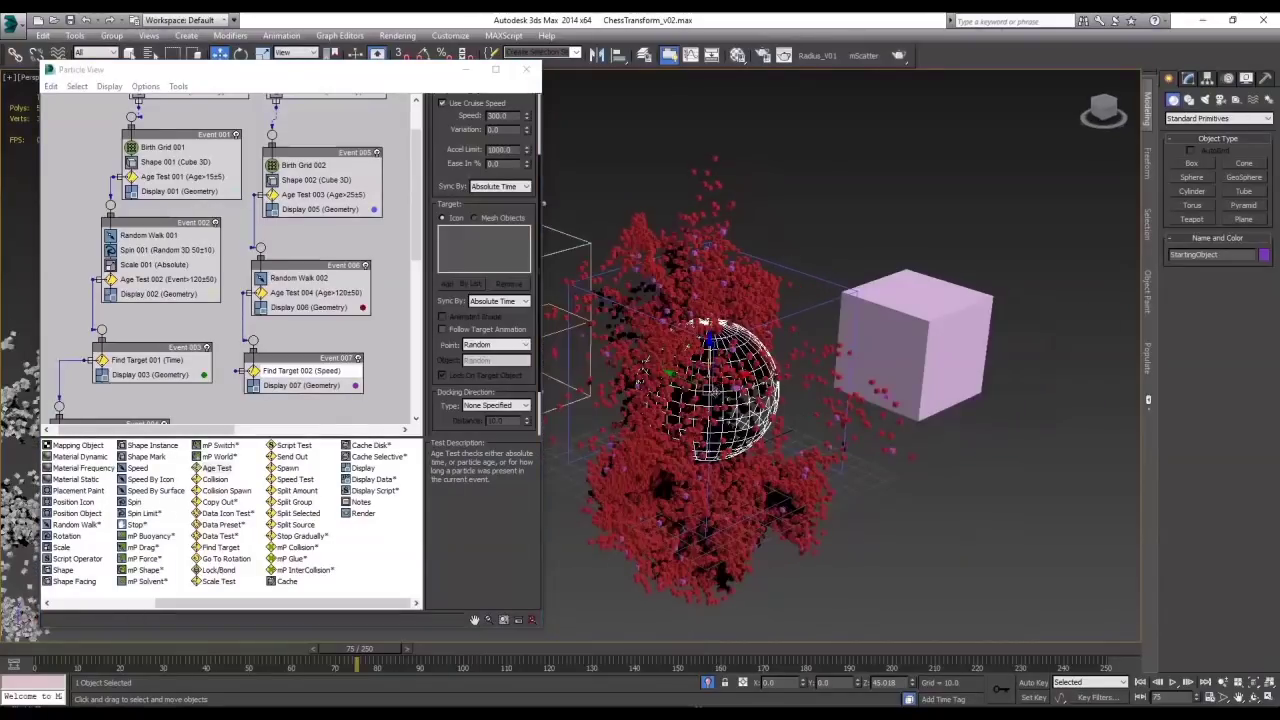
{"action": "left_click", "coordinate": [480, 219]}
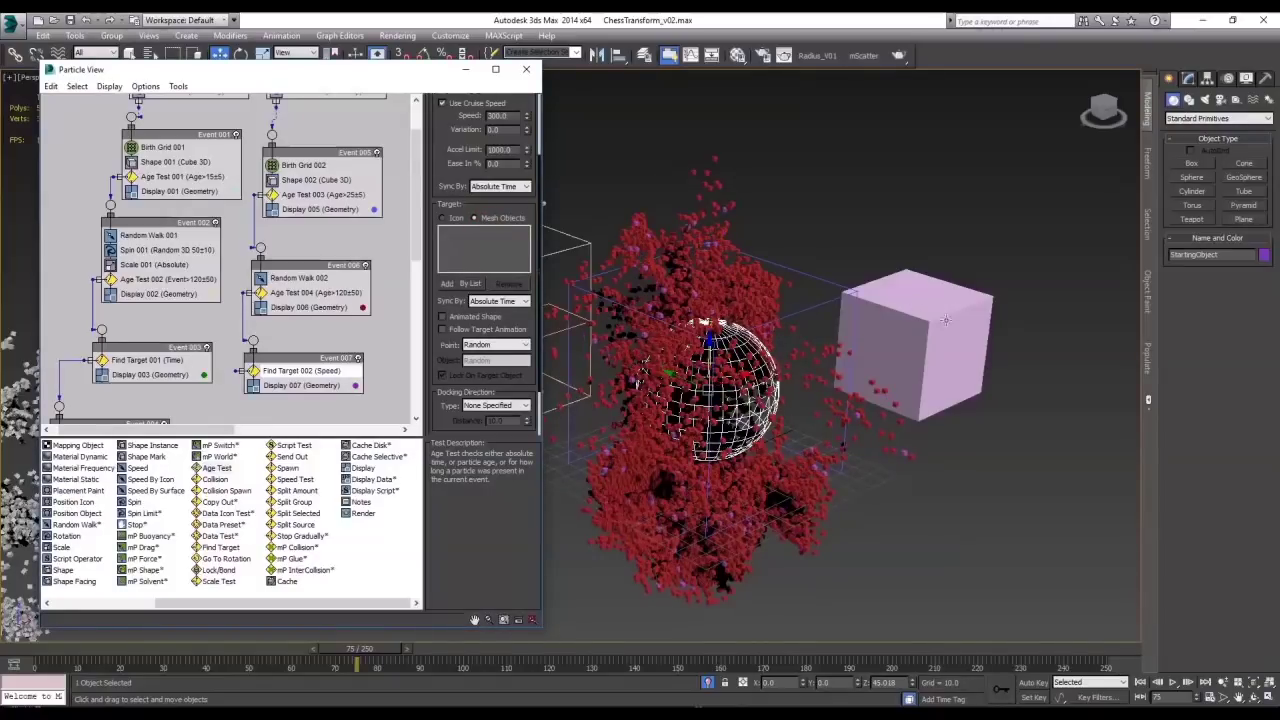
{"action": "left_click", "coordinate": [900, 322]}
{"action": "left_click", "coordinate": [1188, 78]}
{"action": "type", "text": "End"}
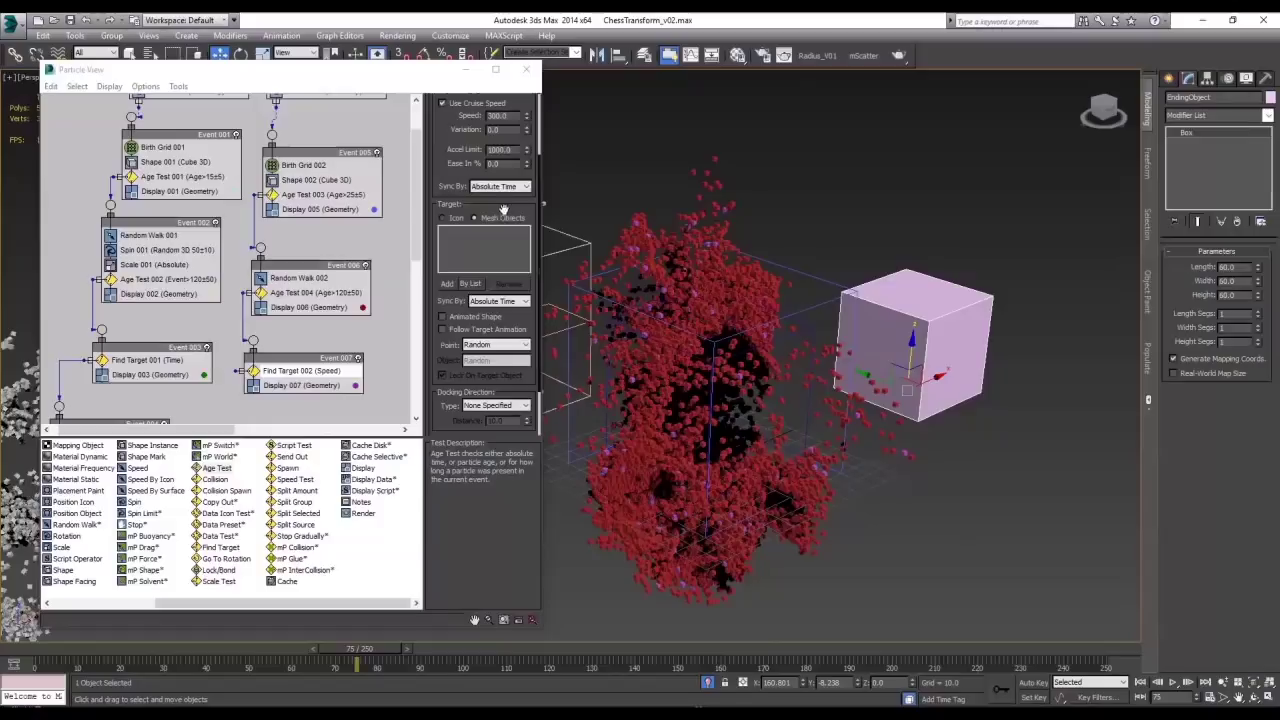
{"action": "left_click", "coordinate": [447, 284]}
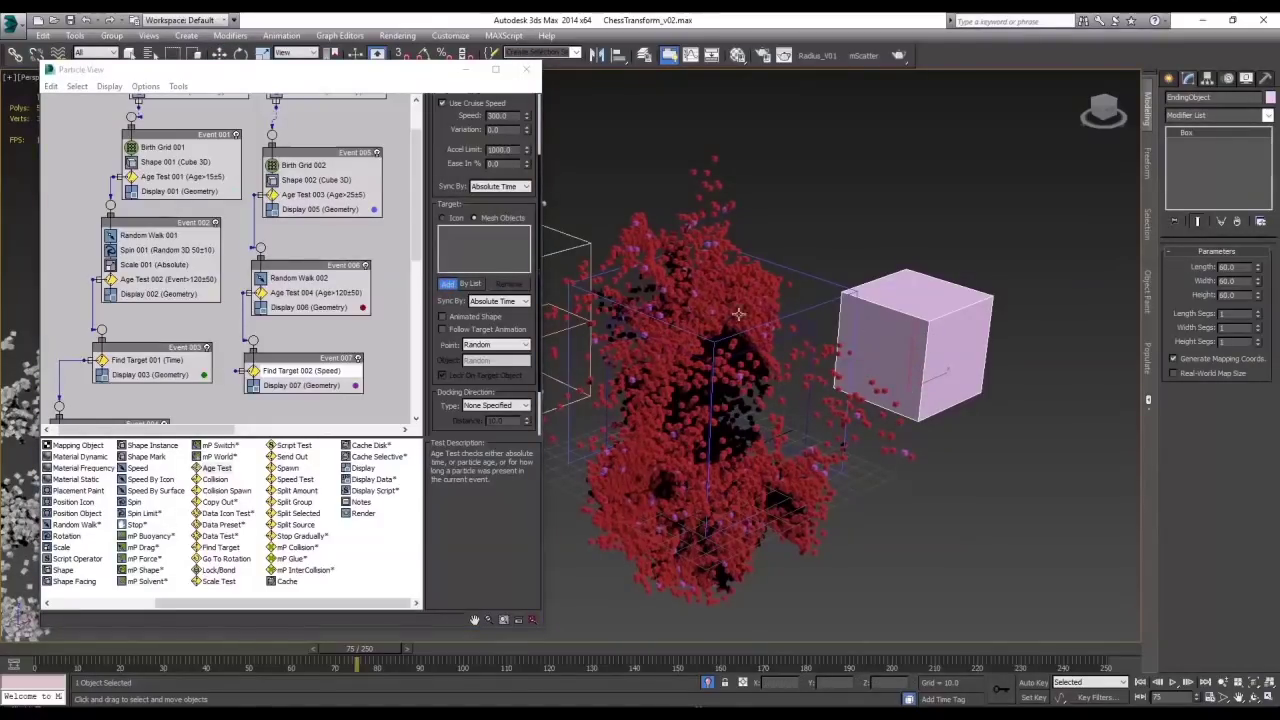
{"action": "left_click", "coordinate": [932, 338]}
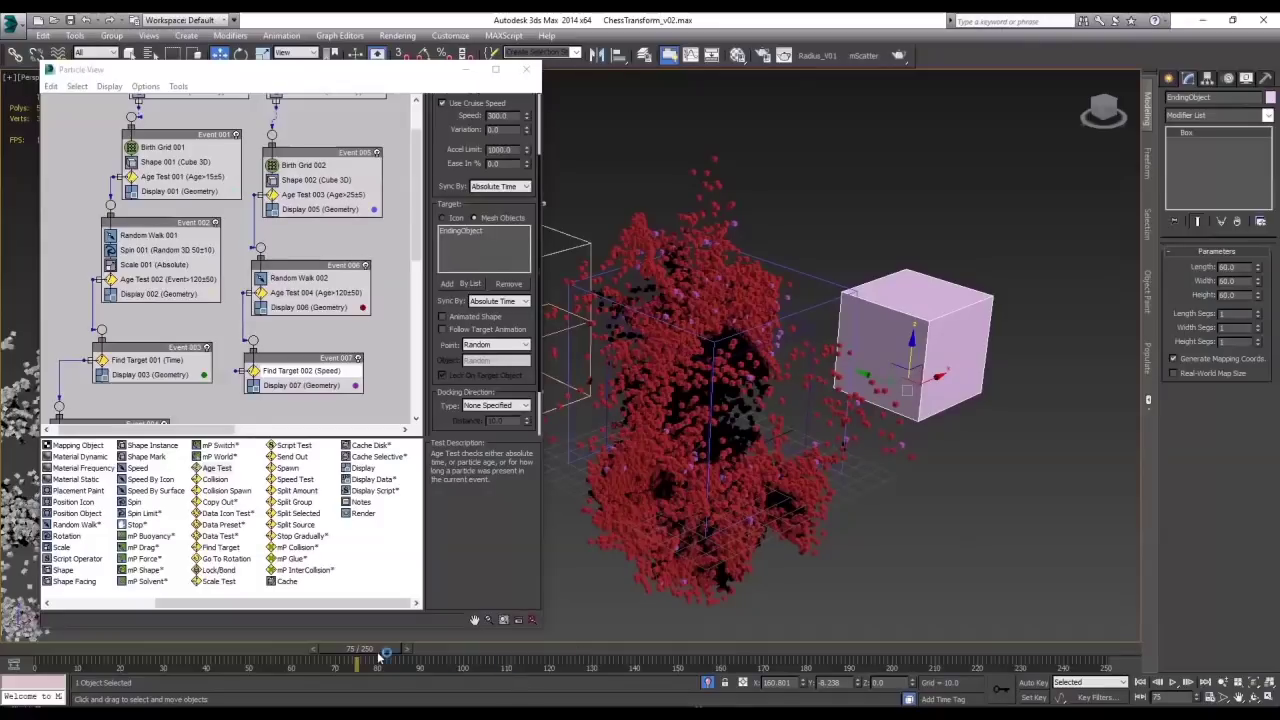
Scrub the animation up to about frame 188 to check how the particles travel to the box
{"action": "left_click_drag", "start_coordinate": [388, 656], "coordinate": [550, 661]}
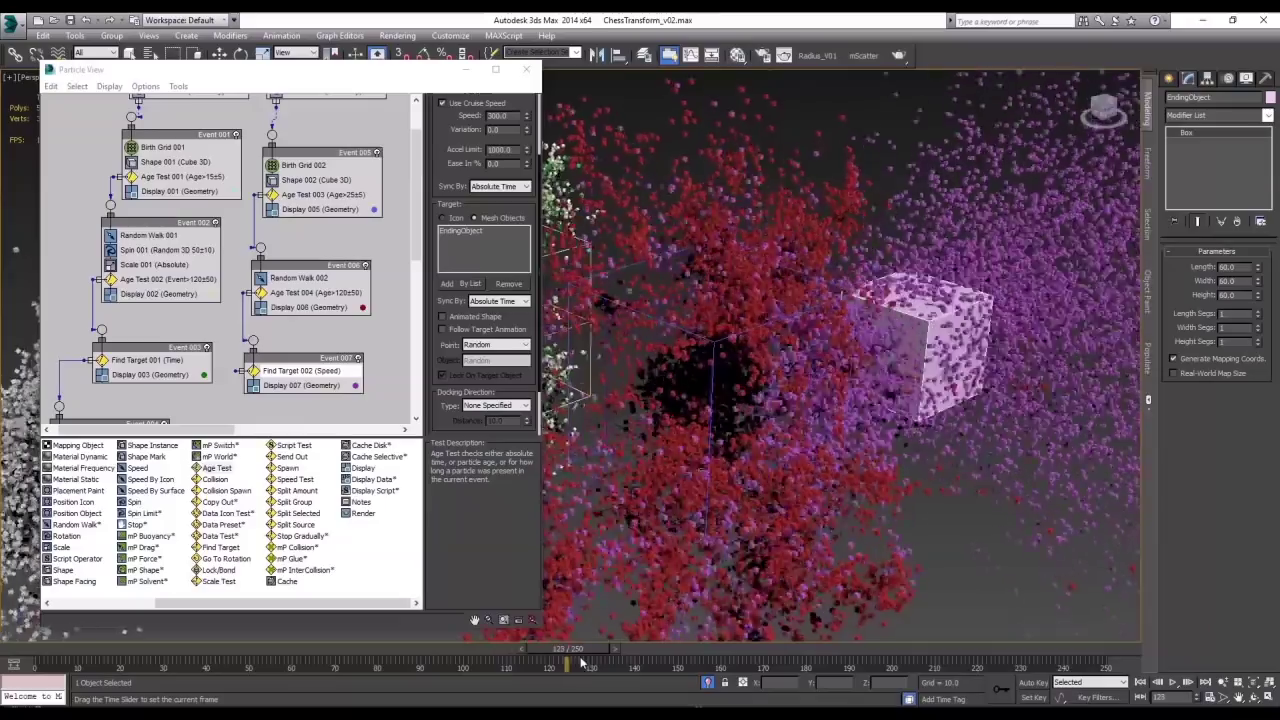
{"action": "left_click_drag", "start_coordinate": [583, 662], "coordinate": [805, 667]}
{"action": "key", "text": "w"}
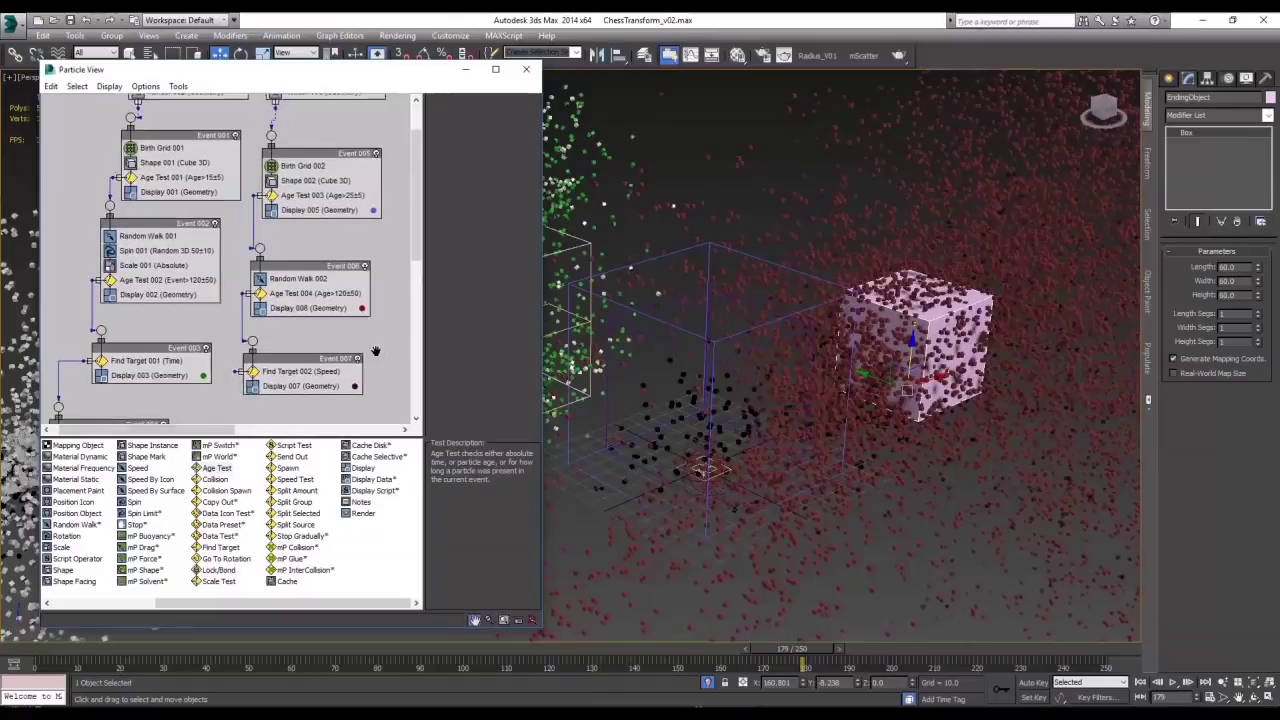
{"action": "middle_click_drag", "start_coordinate": [374, 354], "coordinate": [349, 283]}
{"action": "left_click_drag", "start_coordinate": [777, 650], "coordinate": [769, 649]}
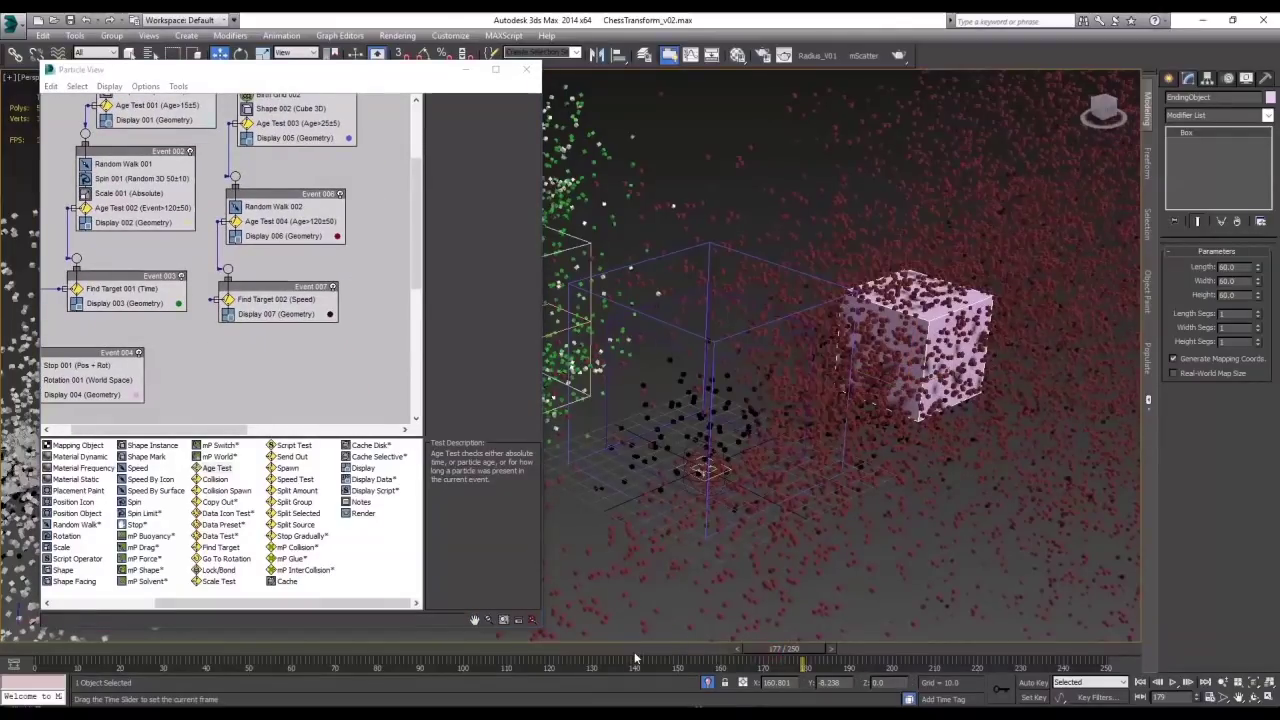
{"action": "left_click_drag", "start_coordinate": [638, 653], "coordinate": [894, 660]}
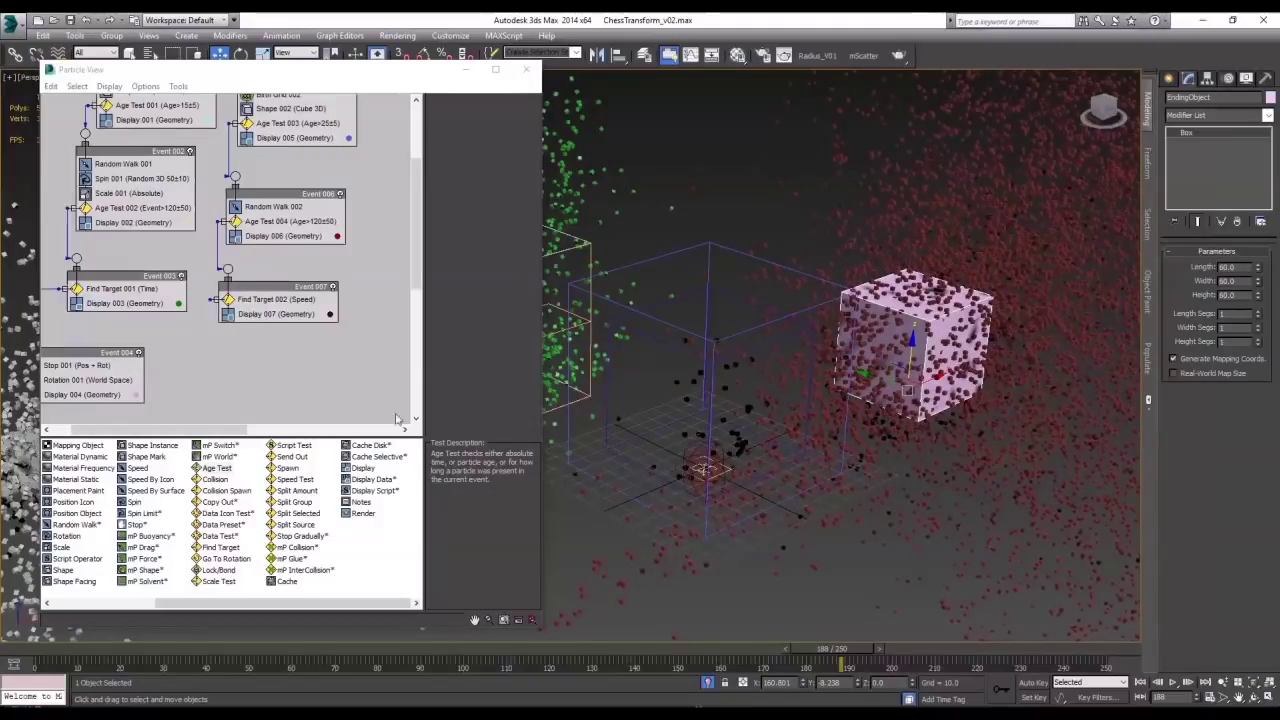
Add a Stop operator as a new event below Event 007 and wire Find Target 002 to it
{"action": "middle_click_drag", "start_coordinate": [268, 351], "coordinate": [326, 338]}
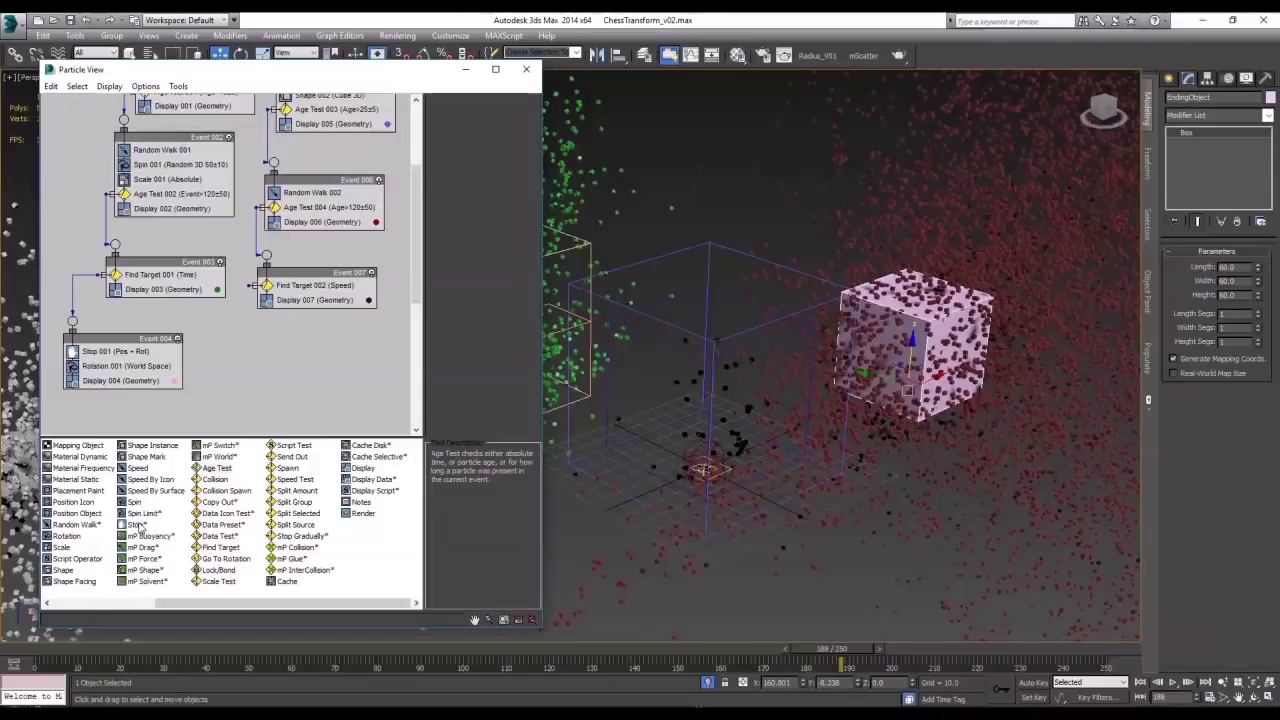
{"action": "left_click_drag", "start_coordinate": [135, 524], "coordinate": [257, 365]}
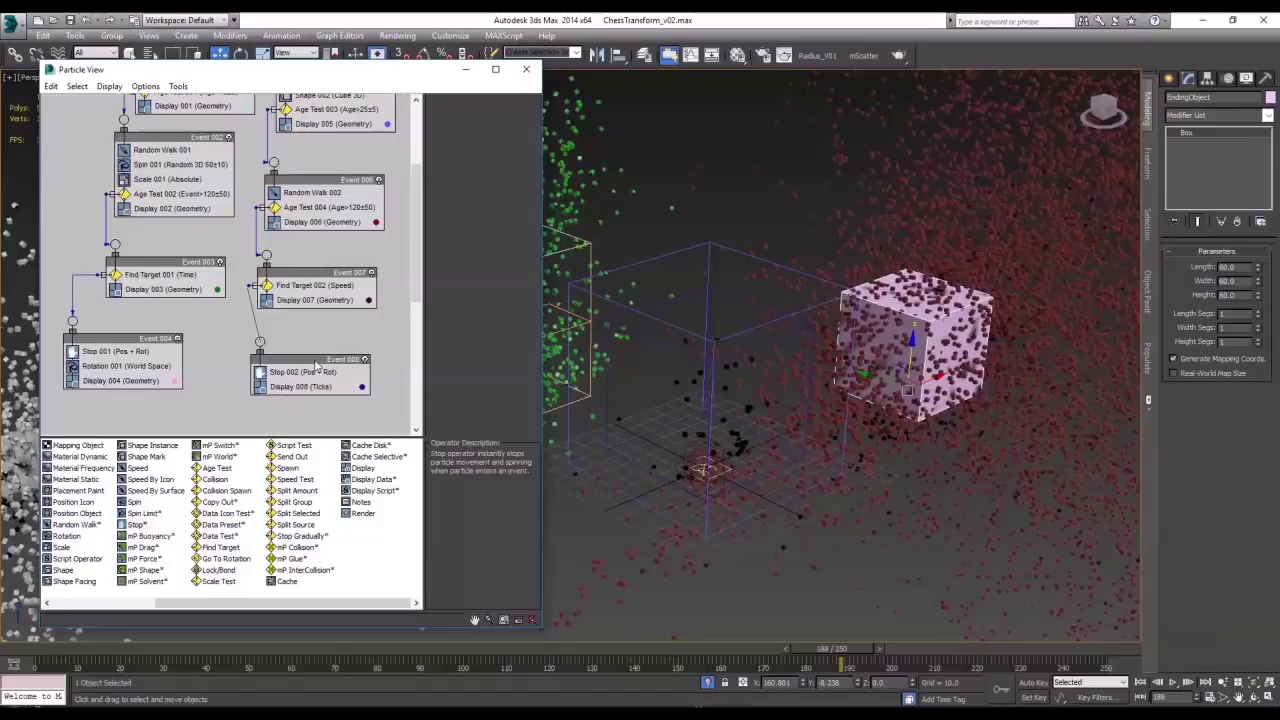
{"action": "left_click_drag", "start_coordinate": [316, 366], "coordinate": [300, 370]}
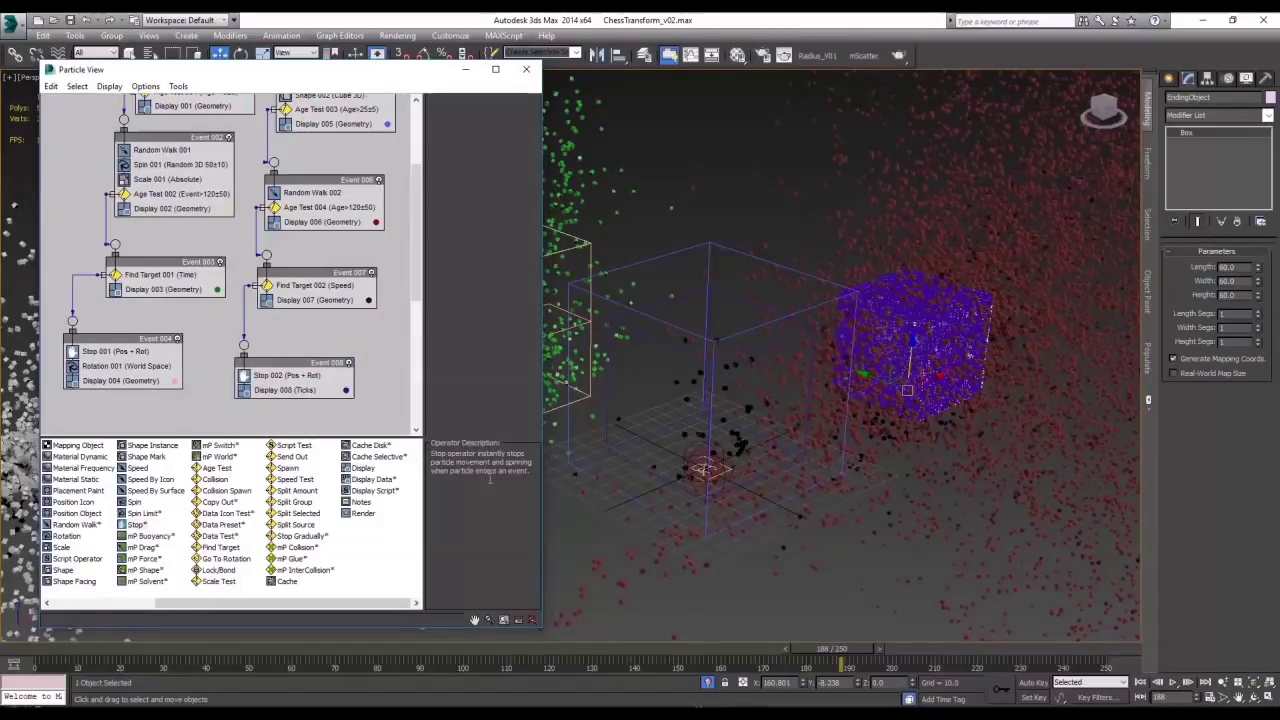
Advance the animation to frame 218 and set the display type of Display 008 in the Stop event to Geometry
{"action": "left_click", "coordinate": [614, 649]}
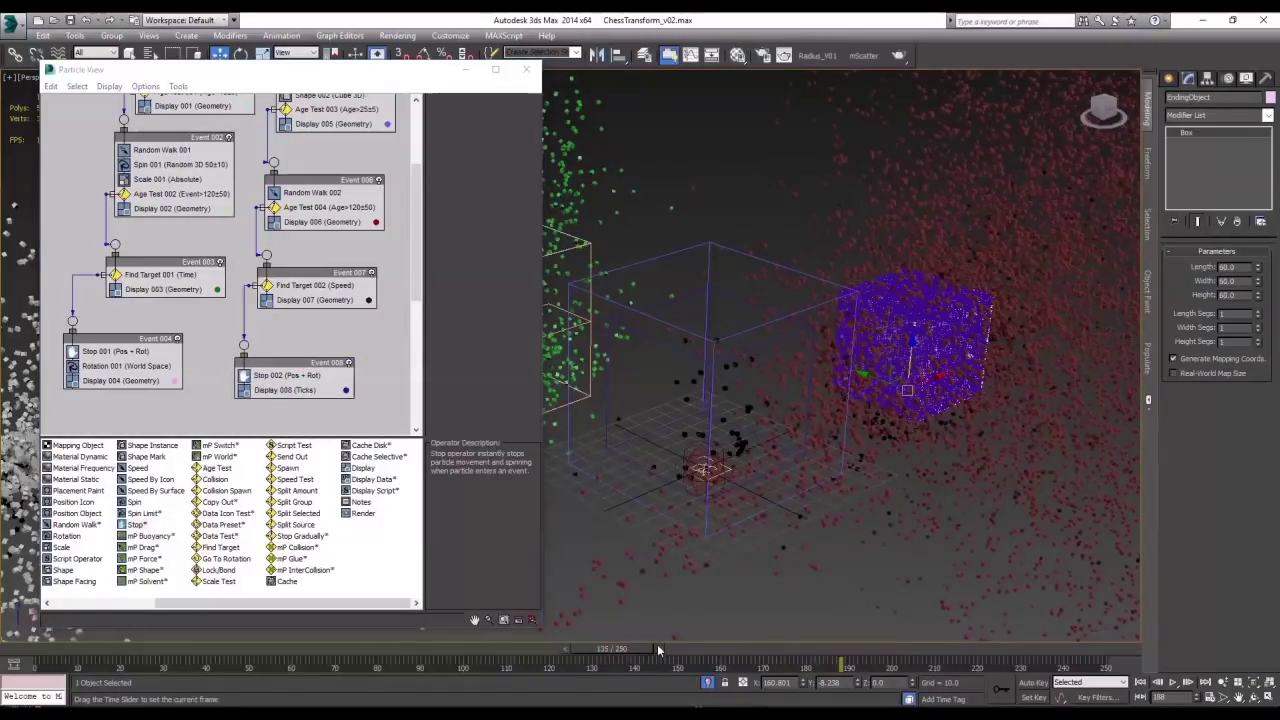
{"action": "left_click_drag", "start_coordinate": [663, 646], "coordinate": [968, 665]}
{"action": "key", "text": "w"}
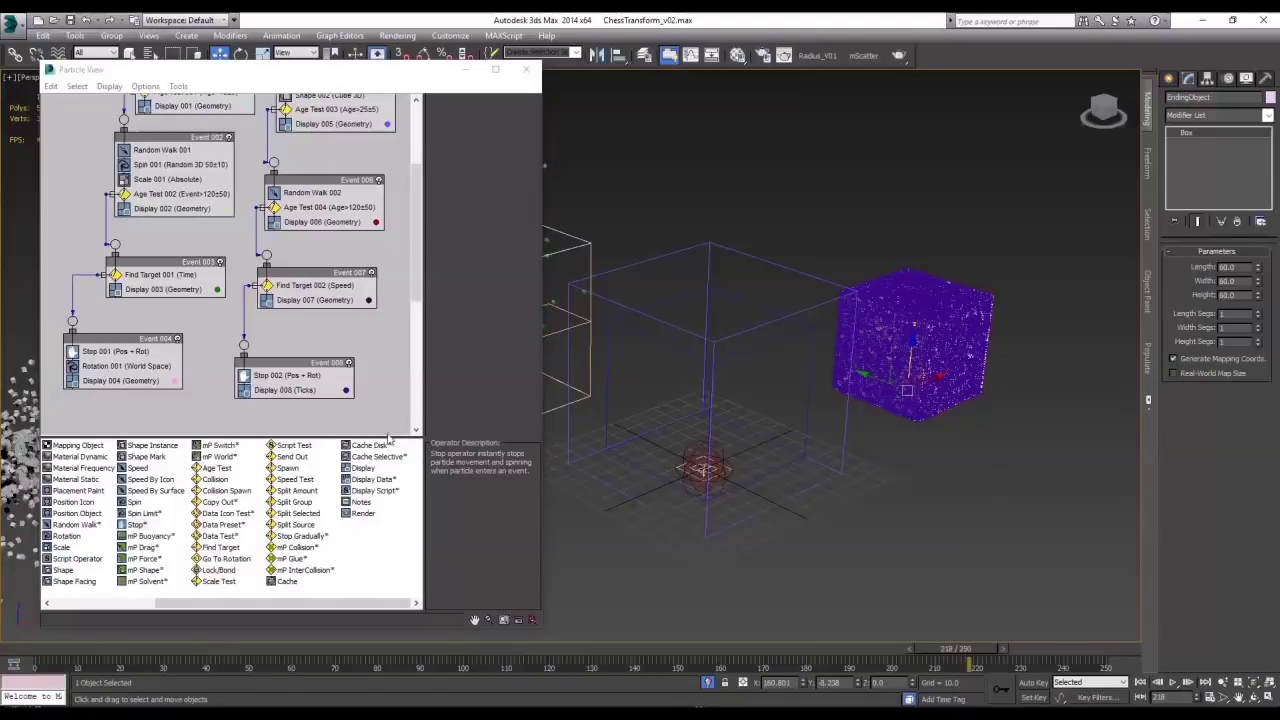
{"action": "left_click", "coordinate": [300, 389]}
{"action": "left_click", "coordinate": [500, 121]}
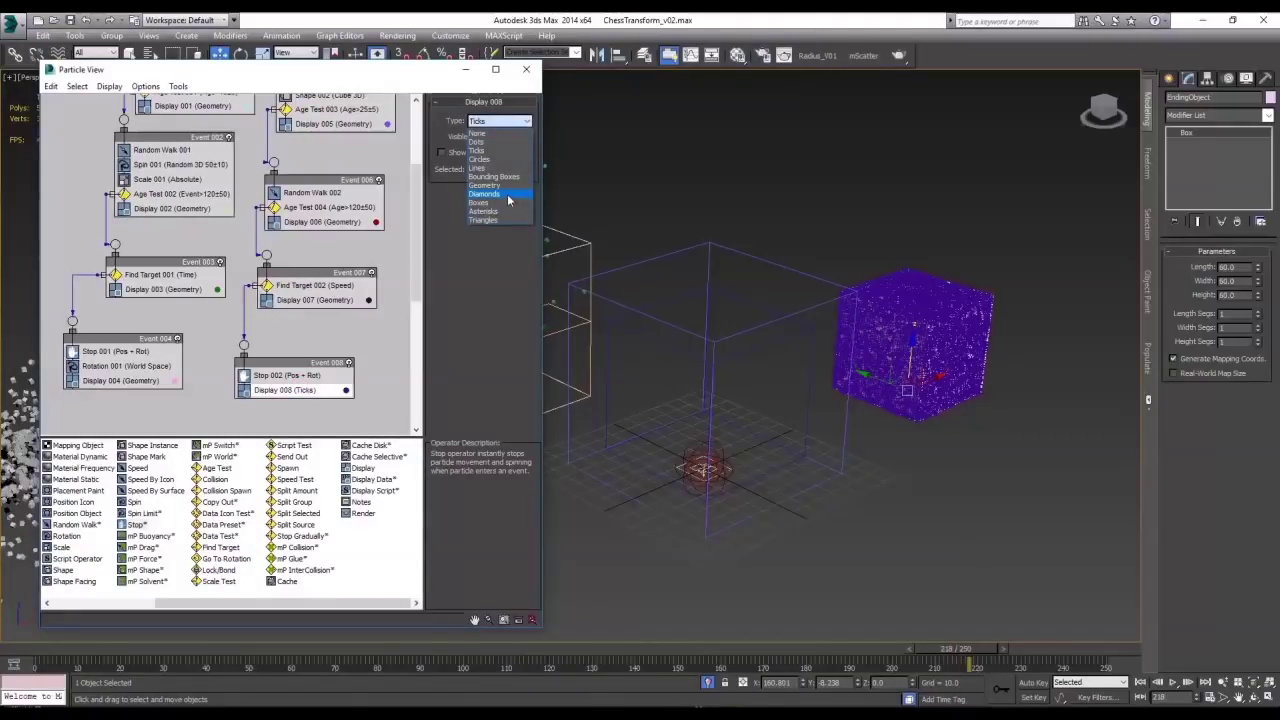
{"action": "left_click", "coordinate": [490, 185]}
Change Find Target 002 from speed control to Control By Time
{"action": "left_click", "coordinate": [314, 285]}
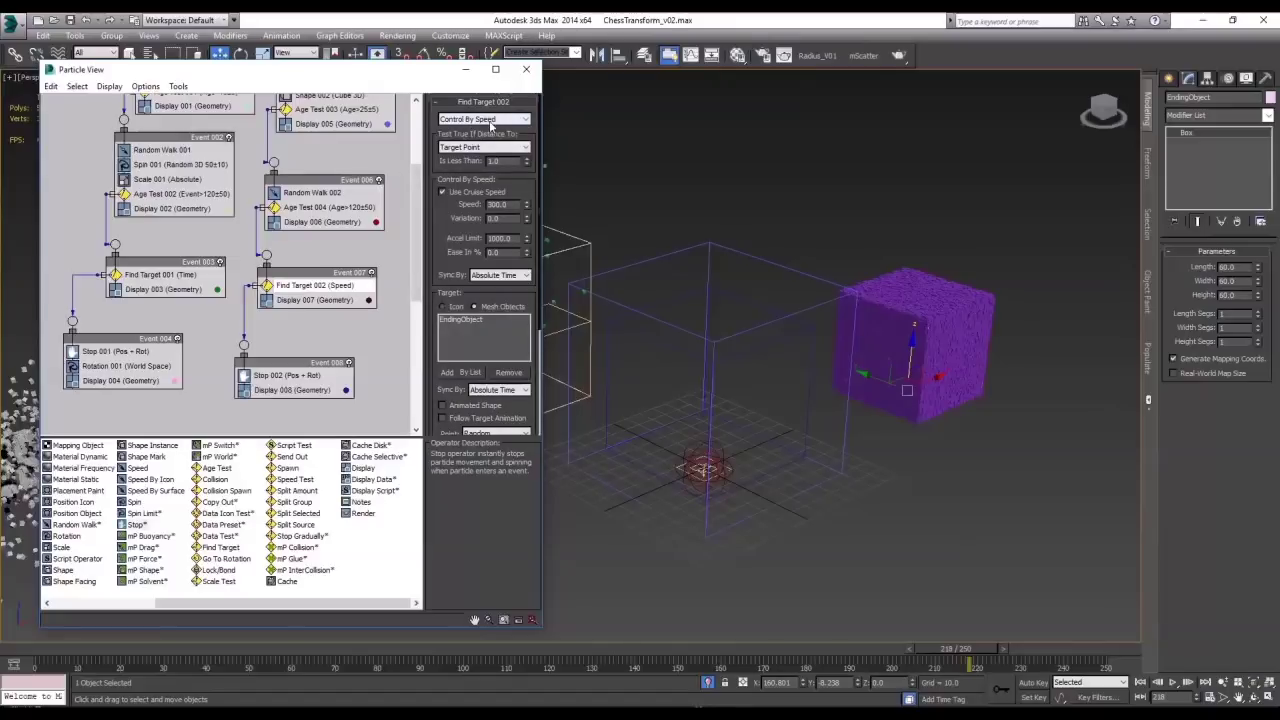
{"action": "left_click", "coordinate": [490, 120]}
{"action": "left_click", "coordinate": [482, 141]}
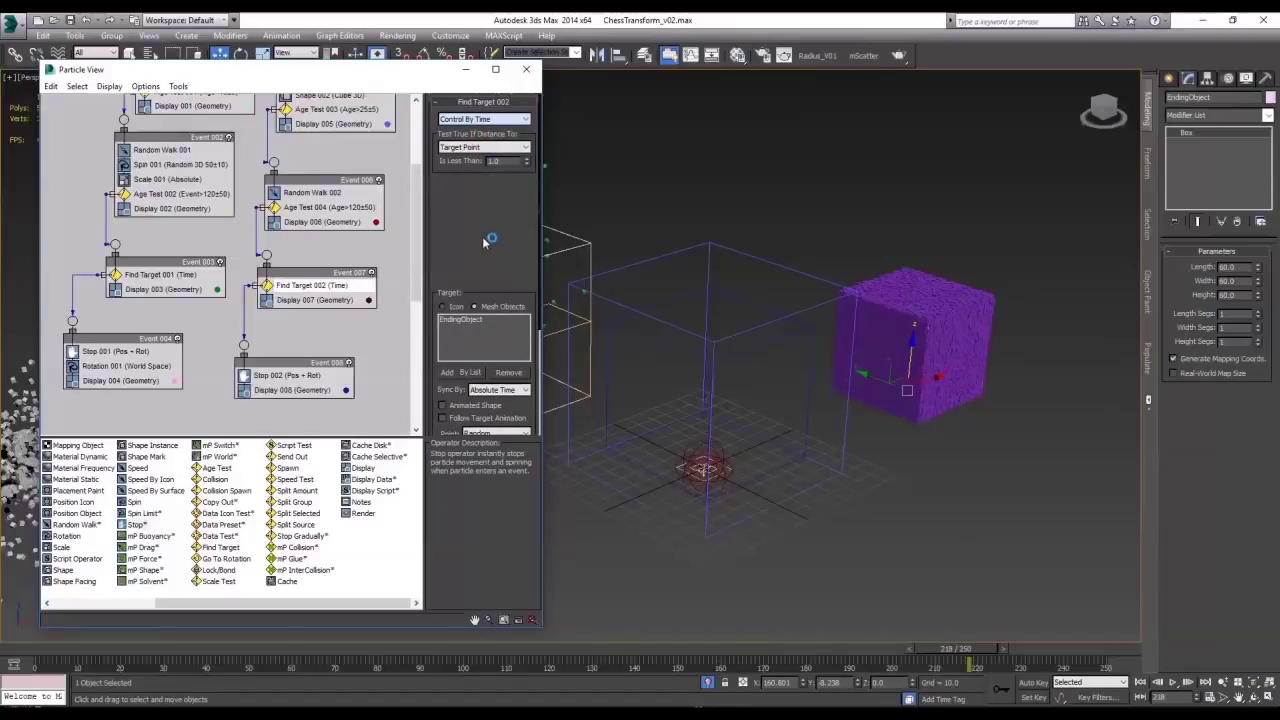
Scrub through the animation to frame 250 to check the particles' transformation into the box
{"action": "left_click_drag", "start_coordinate": [549, 649], "coordinate": [1063, 679]}
{"action": "key", "text": "w"}
{"action": "left_click_drag", "start_coordinate": [313, 657], "coordinate": [635, 660]}
{"action": "left_click_drag", "start_coordinate": [639, 705], "coordinate": [1105, 663]}
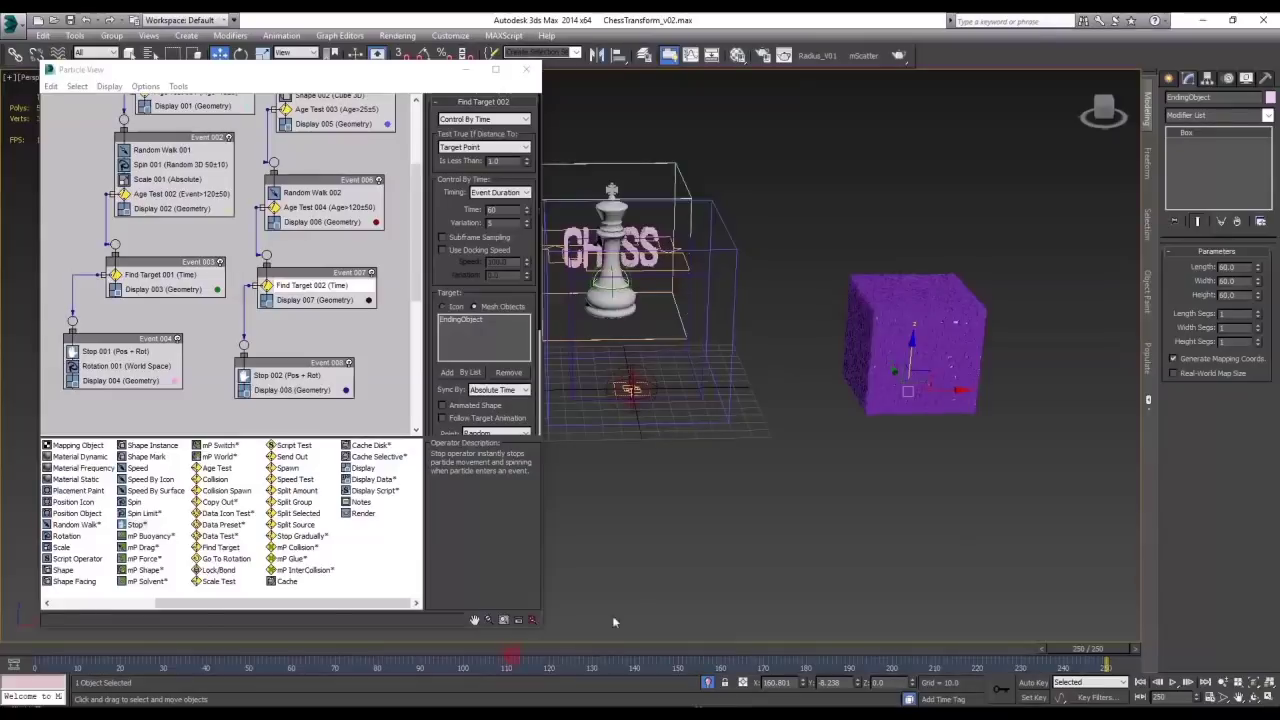
Go to frame 109, then turn on Display as Box and turn off Renderable in EndingObject's object properties
{"action": "left_click", "coordinate": [506, 652]}
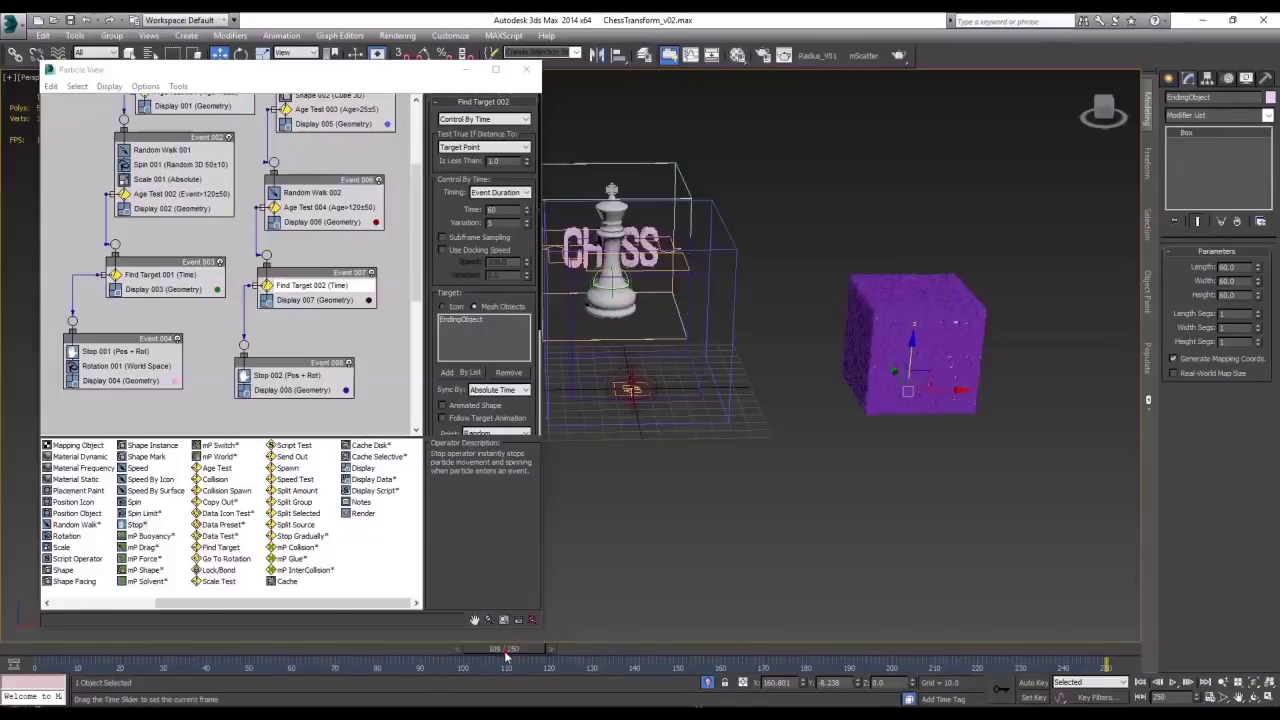
{"action": "left_click", "coordinate": [914, 476]}
{"action": "left_click", "coordinate": [925, 352]}
{"action": "right_click", "coordinate": [909, 331]}
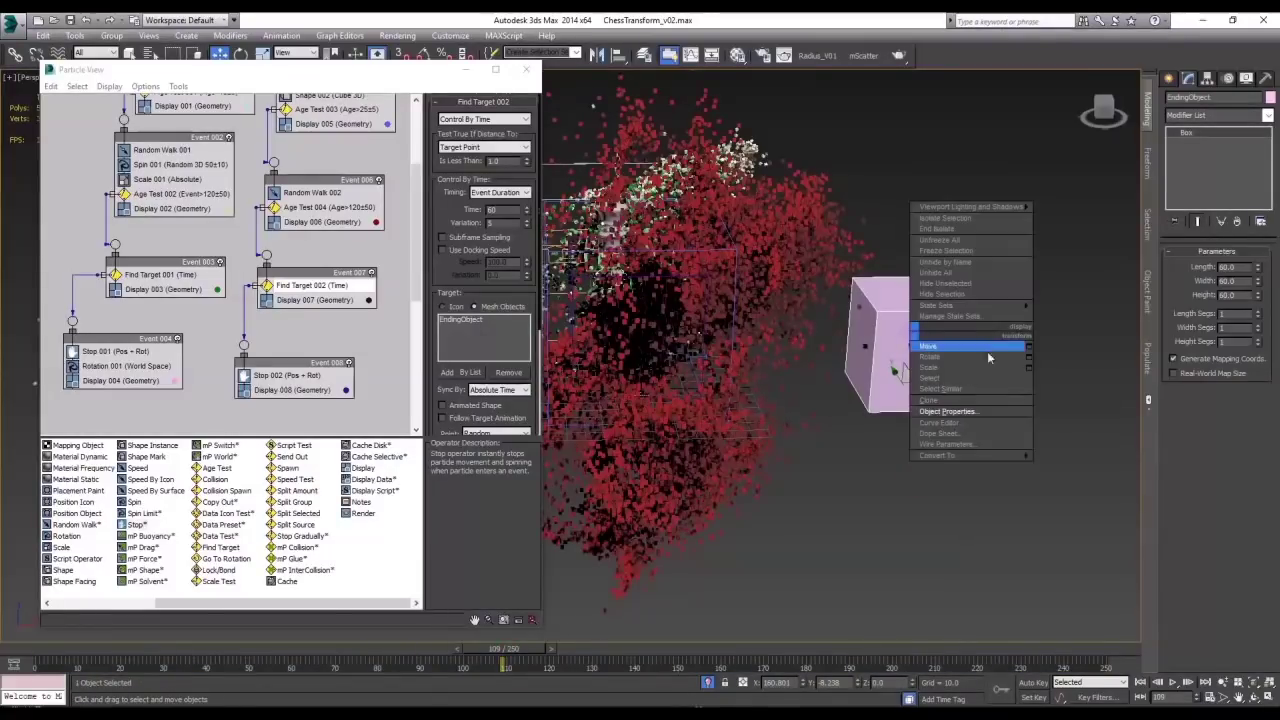
{"action": "left_click", "coordinate": [948, 411]}
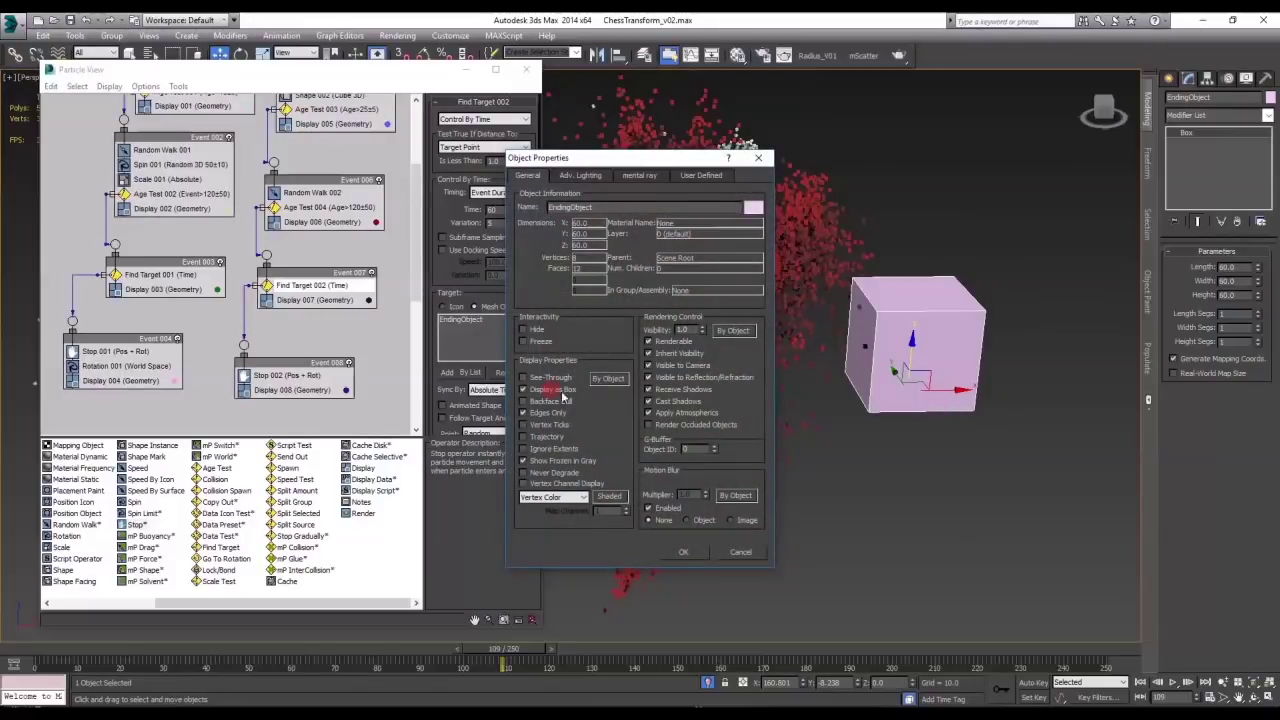
{"action": "left_click", "coordinate": [670, 342]}
{"action": "left_click", "coordinate": [694, 554]}
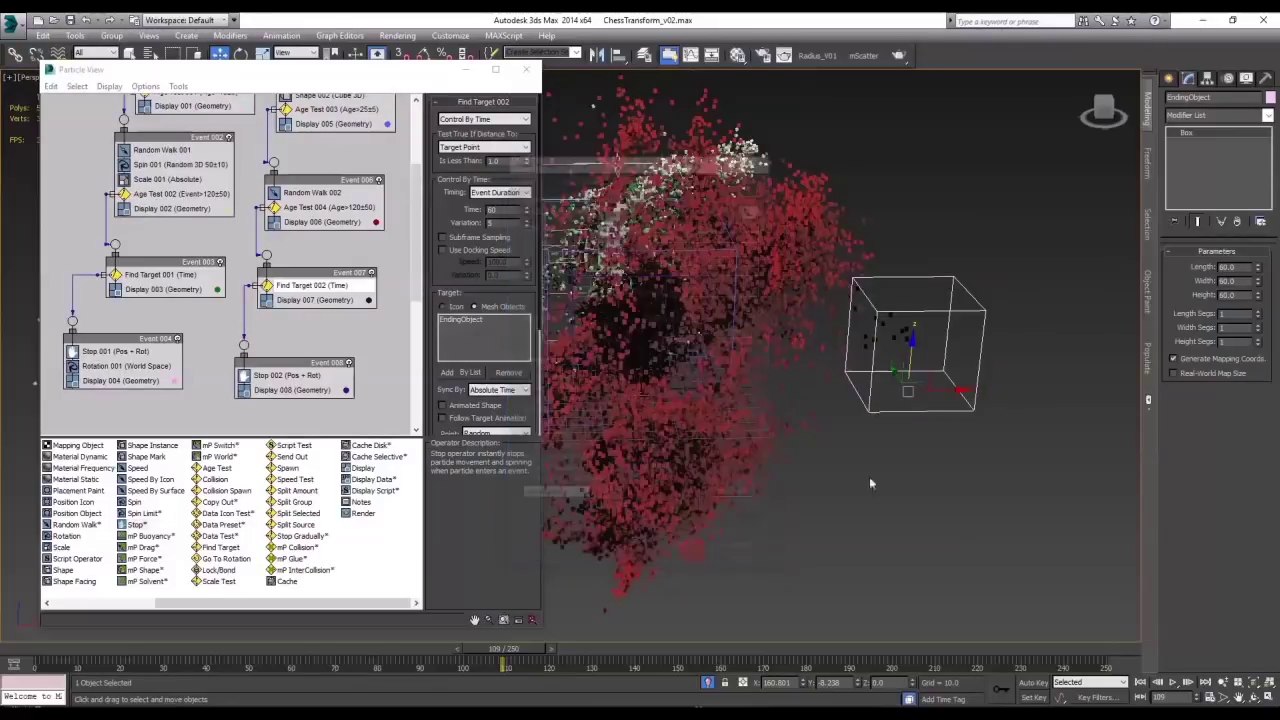
Advance the animation to frame 141 and add a Spin operator to Event 006 below Random Walk 002
{"action": "left_click_drag", "start_coordinate": [520, 646], "coordinate": [1020, 668]}
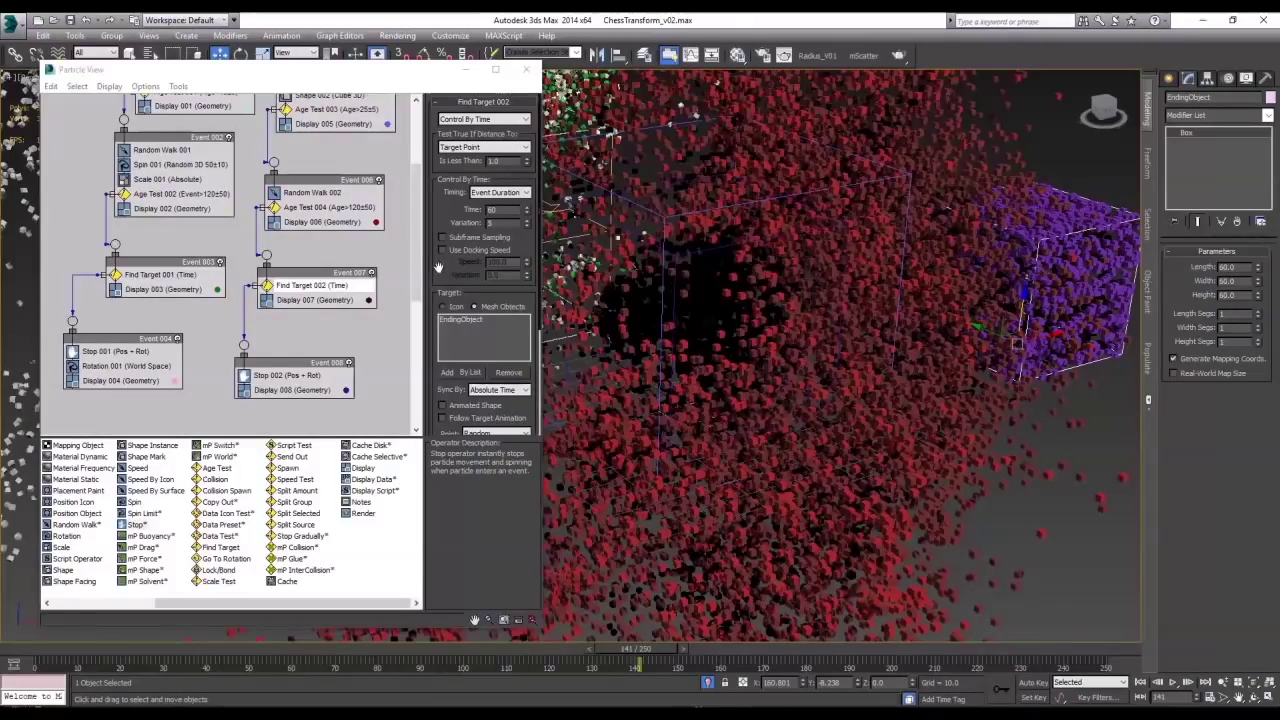
{"action": "left_click_drag", "start_coordinate": [420, 267], "coordinate": [421, 256]}
{"action": "scroll", "coordinate": [421, 257], "scroll_direction": "up", "scroll_amount": 1}
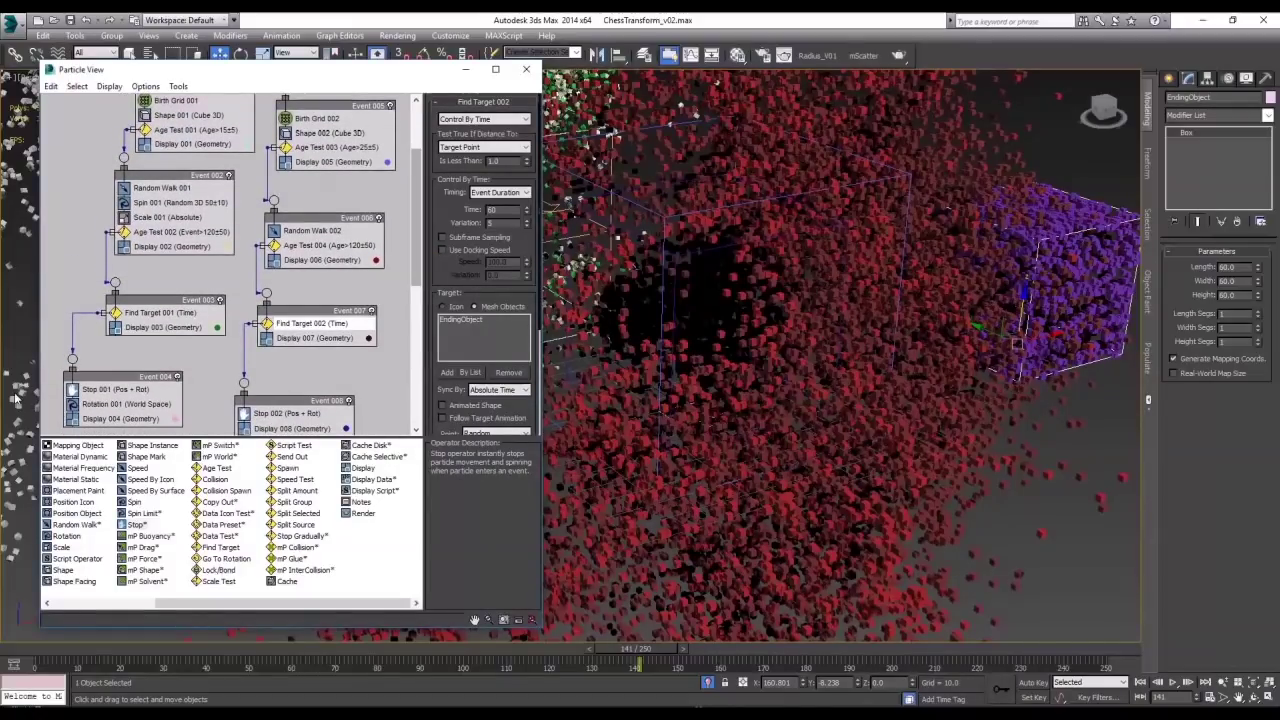
{"action": "mouse_move", "coordinate": [134, 502]}
{"action": "left_mouse_down"}
{"action": "mouse_move", "coordinate": [343, 246]}
{"action": "mouse_move", "coordinate": [328, 257]}
{"action": "left_mouse_up"}
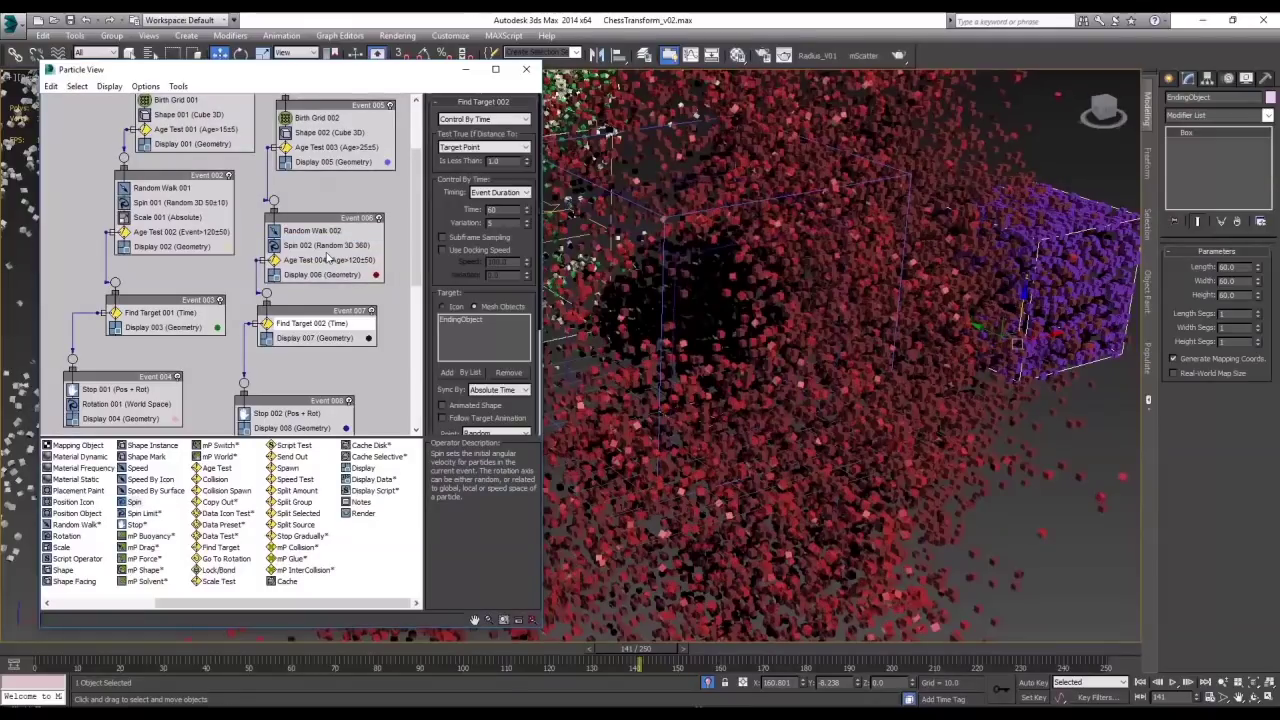
{"action": "left_click", "coordinate": [322, 246]}
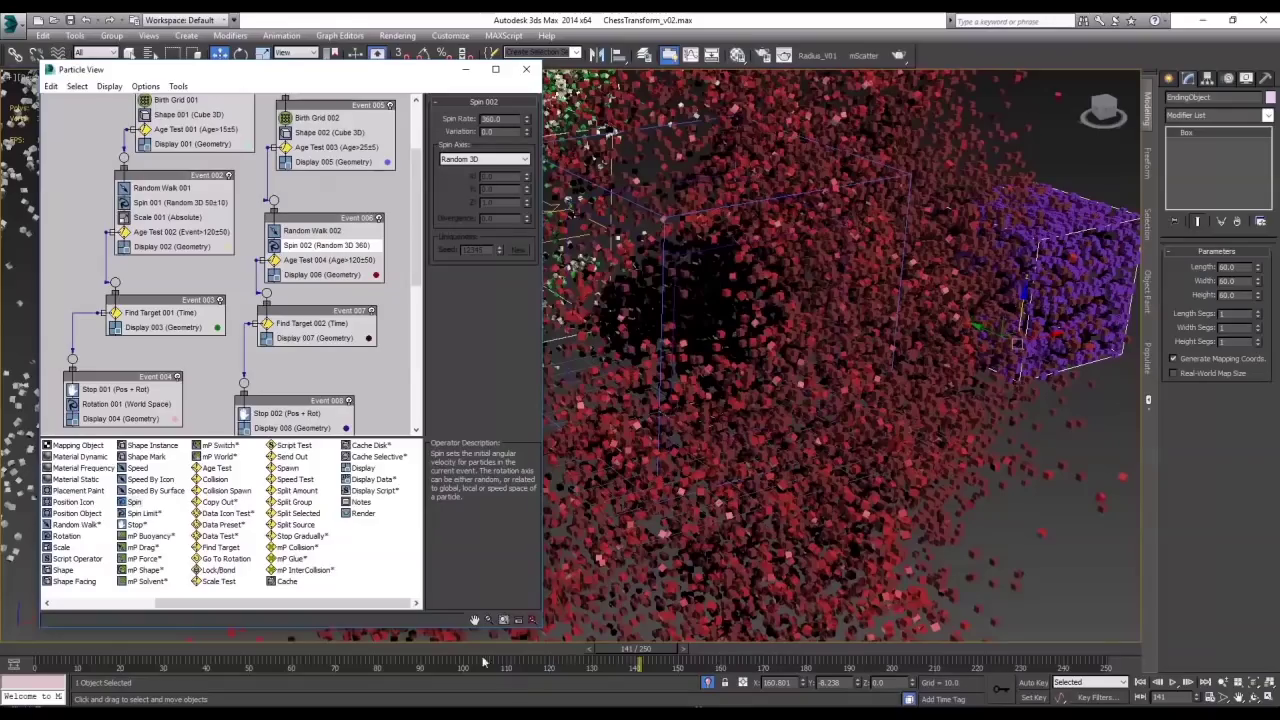
Advance the animation to frame 242 and examine the cubes' orientation on the surface of the formed box
{"action": "left_click_drag", "start_coordinate": [478, 652], "coordinate": [1072, 694]}
{"action": "middle_click_drag", "start_coordinate": [1076, 487], "coordinate": [728, 575]}
{"action": "key", "text": "w"}
{"action": "scroll", "coordinate": [750, 485], "scroll_direction": "up", "scroll_amount": 4}
{"action": "middle_click_drag", "start_coordinate": [754, 480], "coordinate": [690, 555]}
{"action": "scroll", "coordinate": [720, 450], "scroll_direction": "up", "scroll_amount": 1}
{"action": "middle_click_drag", "start_coordinate": [782, 388], "coordinate": [763, 465]}
{"action": "scroll", "coordinate": [728, 432], "scroll_direction": "up", "scroll_amount": 2}
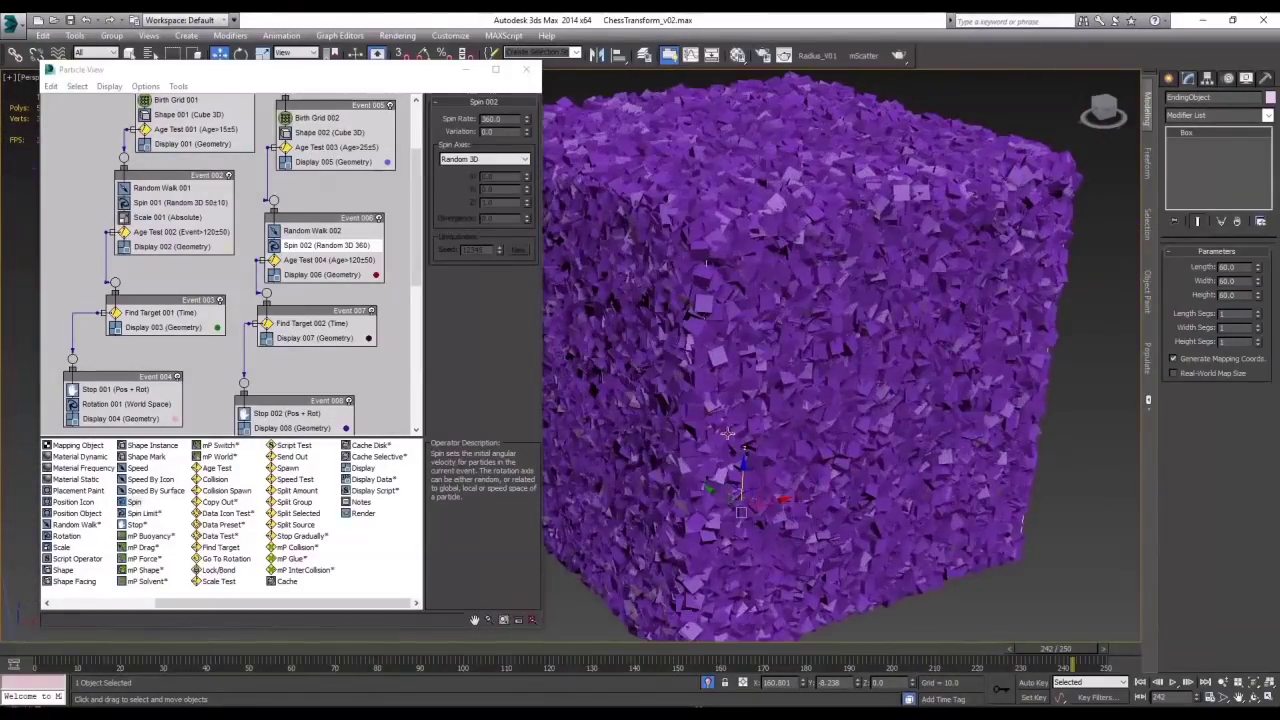
{"action": "scroll", "coordinate": [633, 383], "scroll_direction": "down", "scroll_amount": 1}
{"action": "middle_click_drag", "start_coordinate": [716, 560], "coordinate": [759, 576]}
Go to frame 231, clear the selection and examine the spinning cubes arriving at the box
{"action": "left_click", "coordinate": [777, 649]}
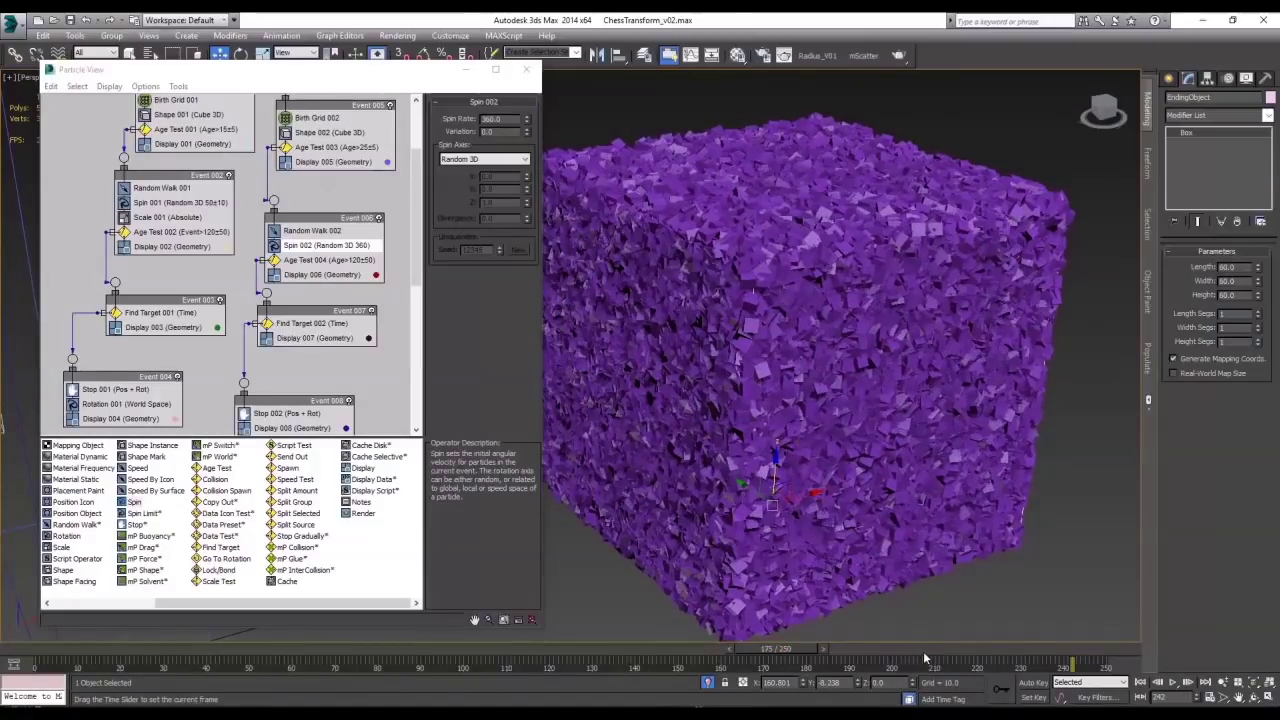
{"action": "left_click_drag", "start_coordinate": [925, 651], "coordinate": [1011, 660]}
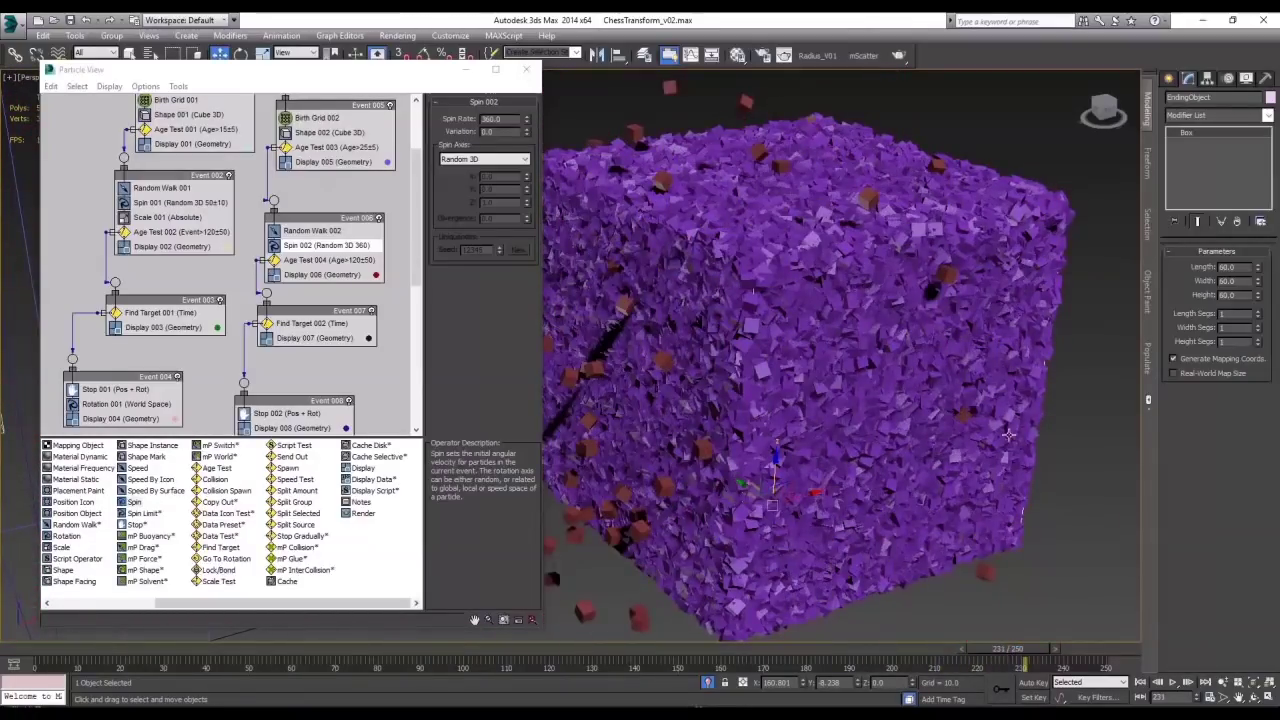
{"action": "left_click", "coordinate": [828, 374]}
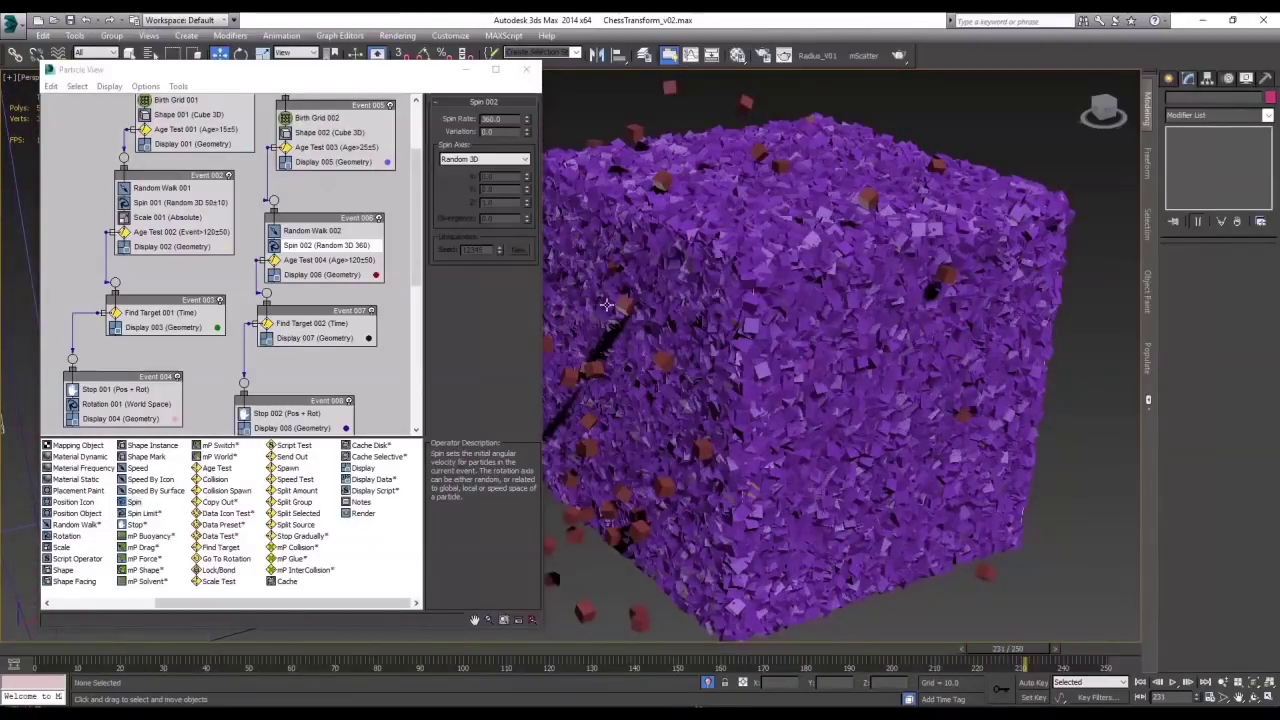
{"action": "scroll", "coordinate": [830, 360], "scroll_direction": "down", "scroll_amount": 4}
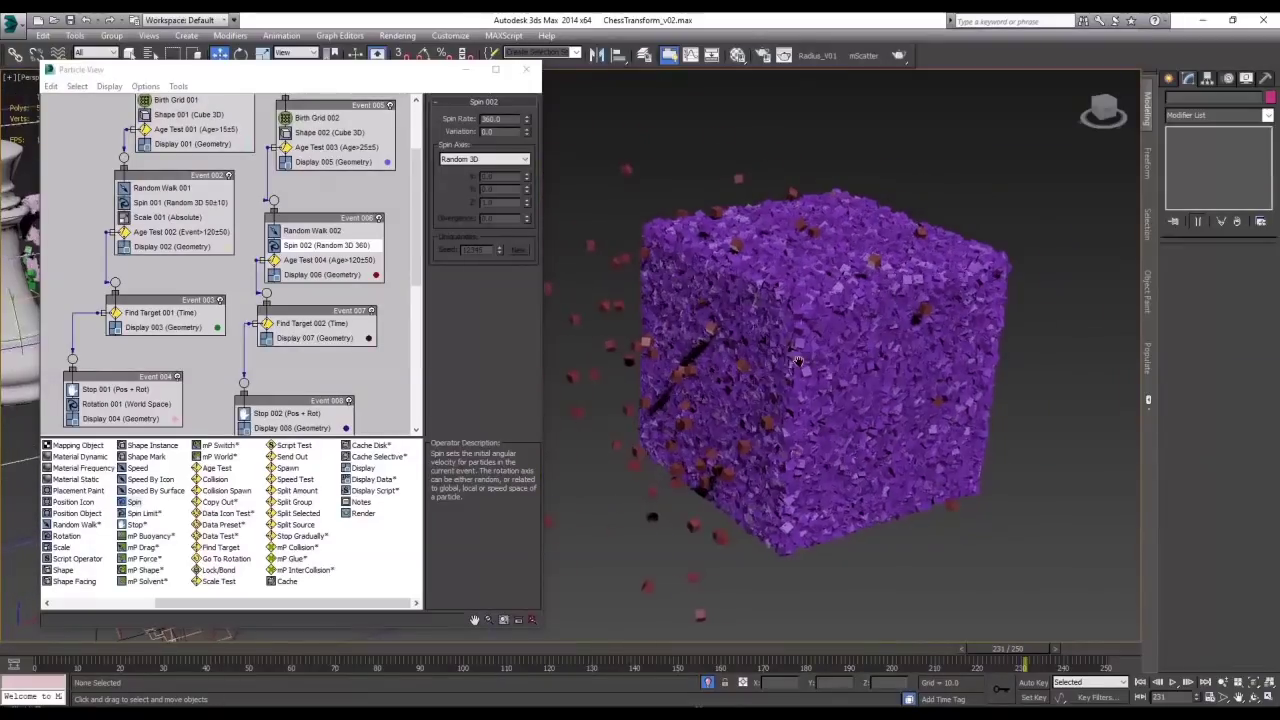
{"action": "middle_click_drag", "start_coordinate": [832, 359], "coordinate": [842, 353]}
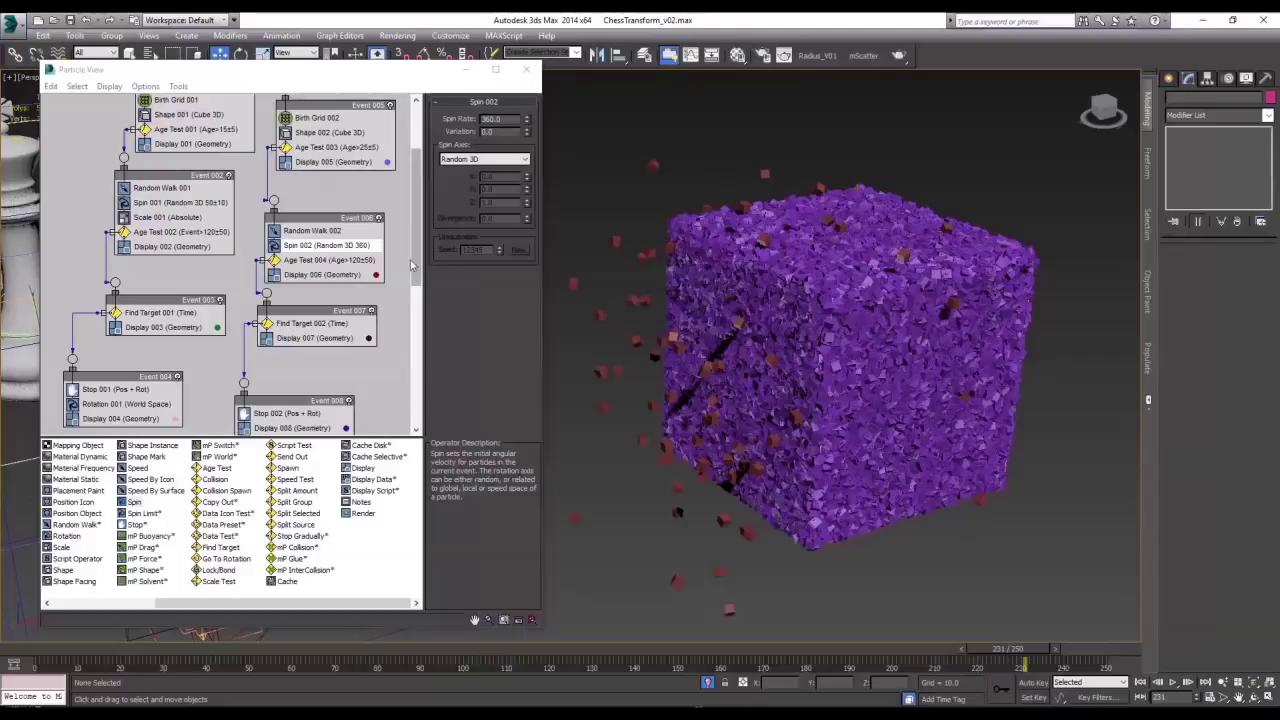
Add a Rotation operator to Event 008 after Stop 002 and set its orientation matrix to World Space
{"action": "scroll", "coordinate": [406, 299], "scroll_direction": "down", "scroll_amount": 3}
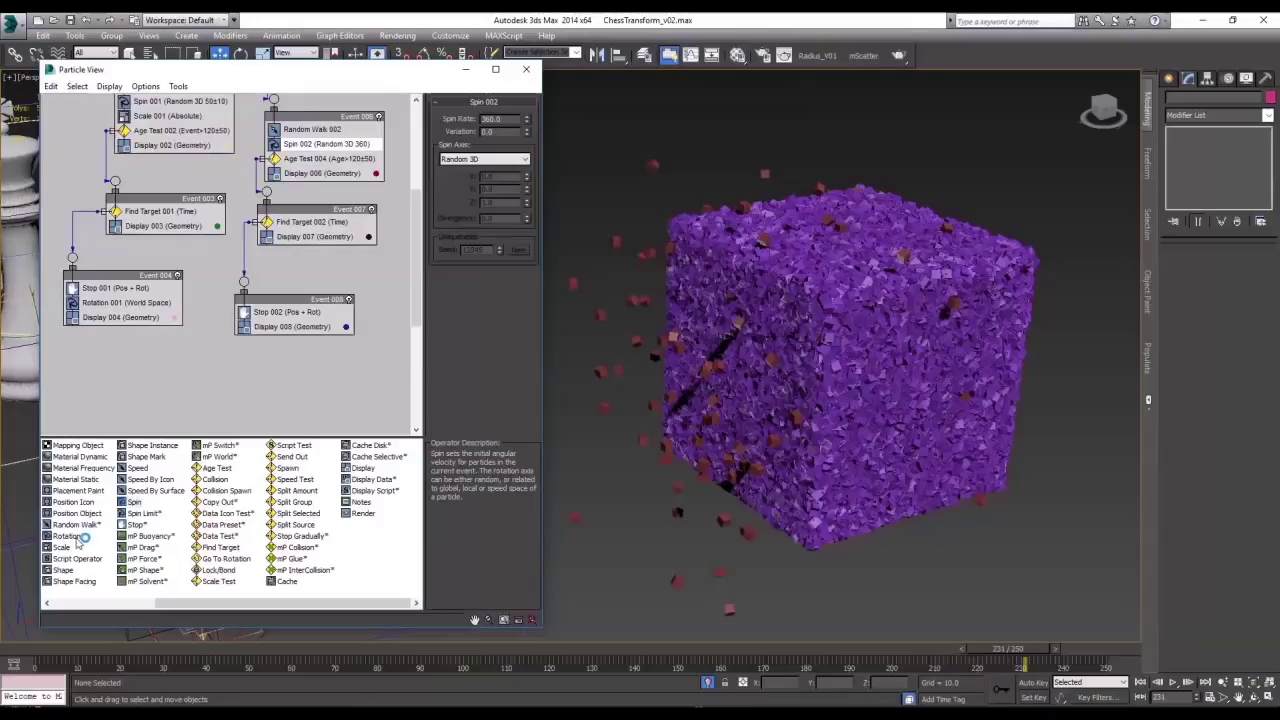
{"action": "left_click_drag", "start_coordinate": [68, 536], "coordinate": [283, 320]}
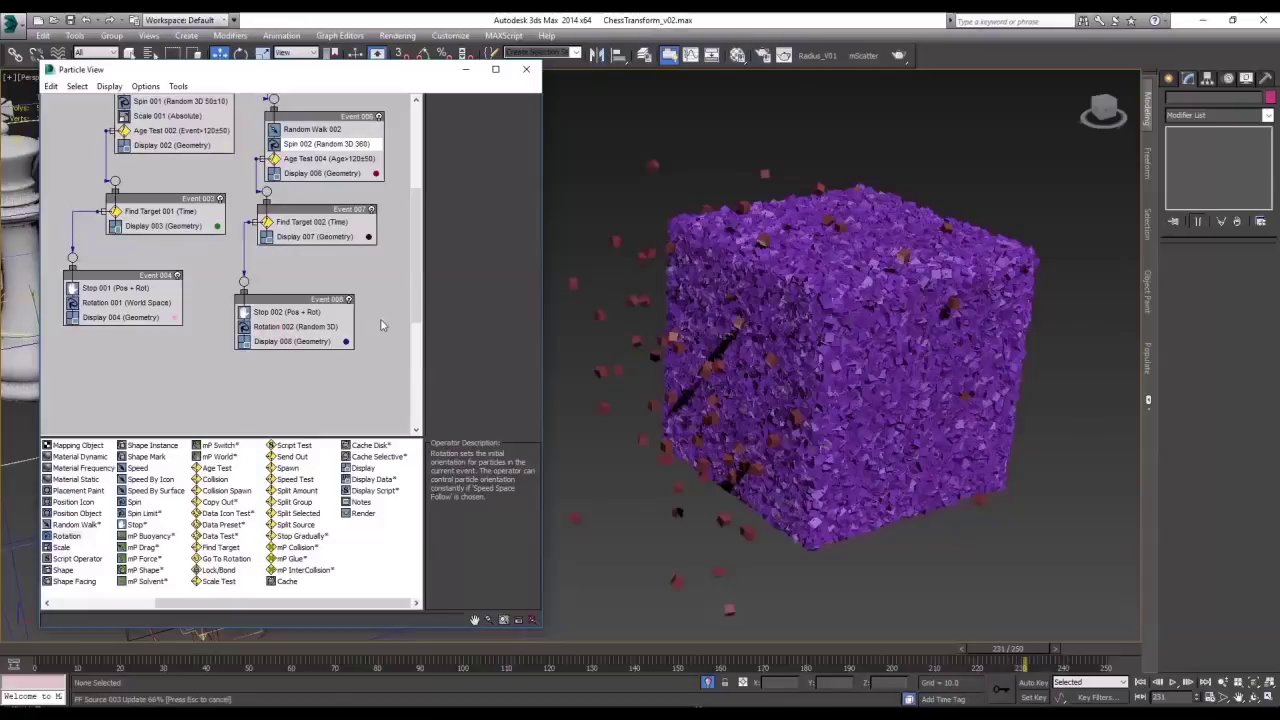
{"action": "left_click", "coordinate": [284, 328]}
{"action": "left_click", "coordinate": [490, 129]}
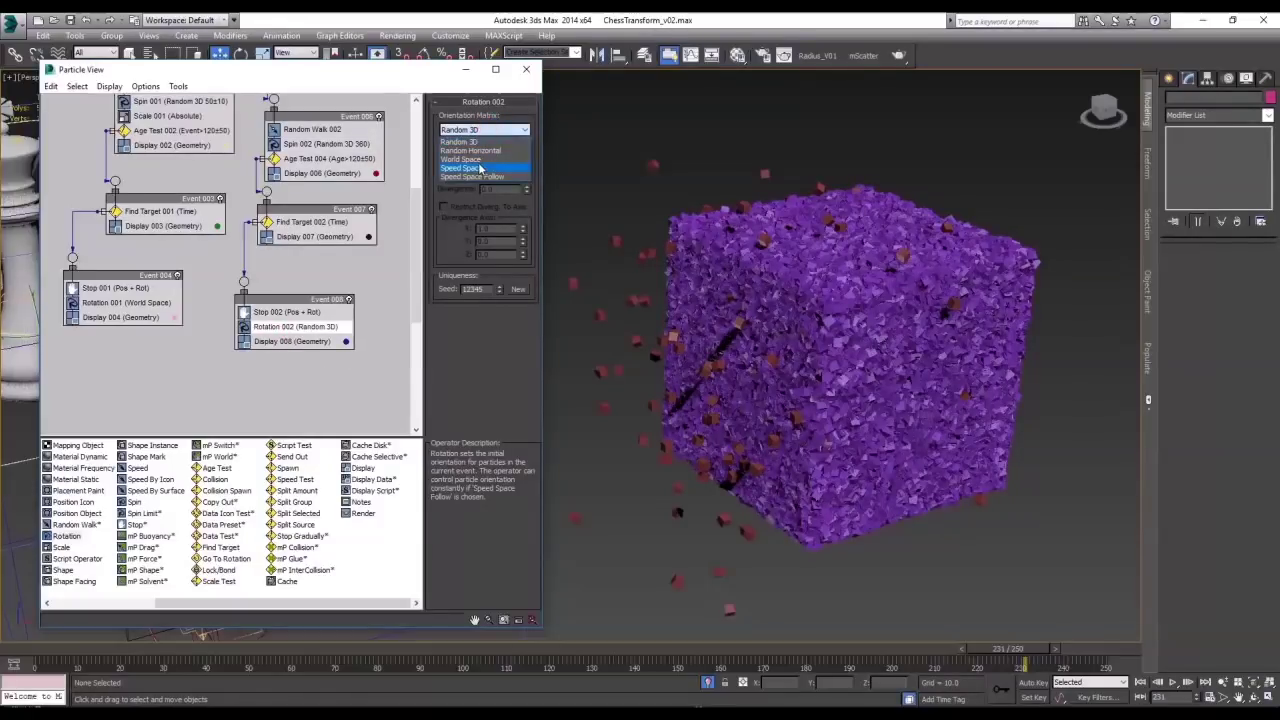
{"action": "left_click", "coordinate": [470, 140]}
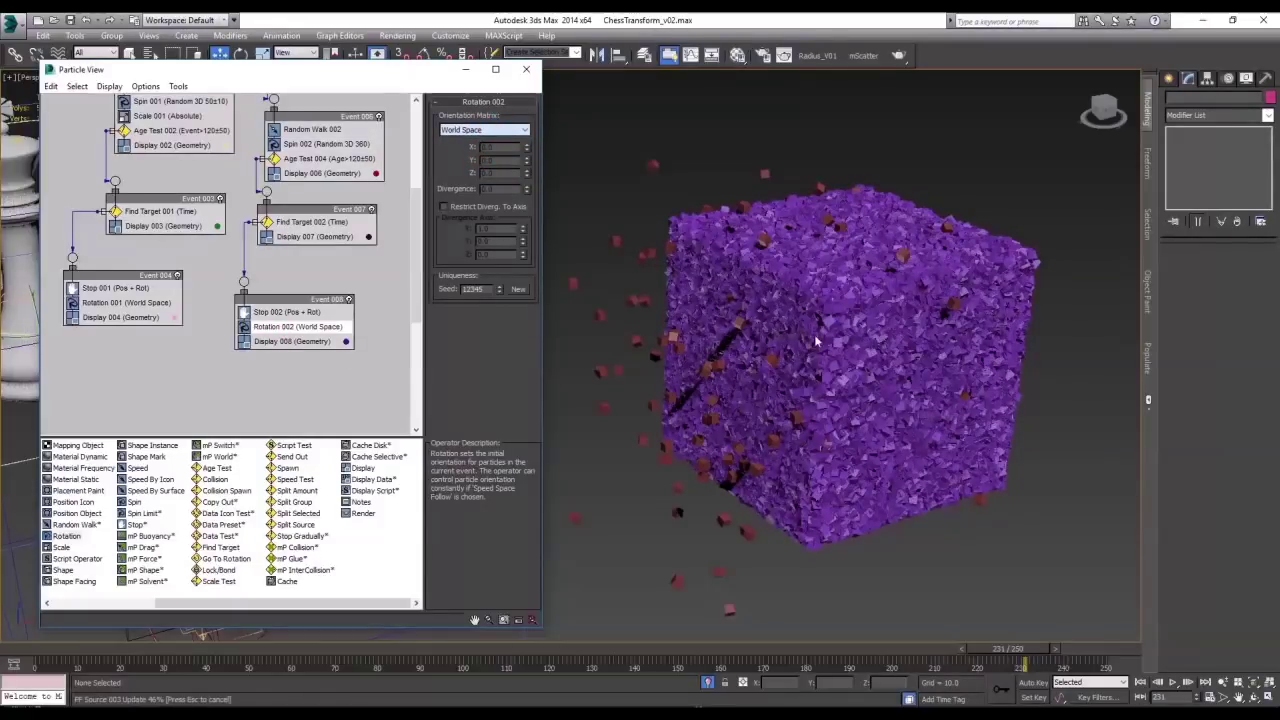
Inspect the box's surface, then scrub the animation from frame 0 to frame 247 to check the cubes' alignment
{"action": "scroll", "coordinate": [794, 372], "scroll_direction": "up", "scroll_amount": 10}
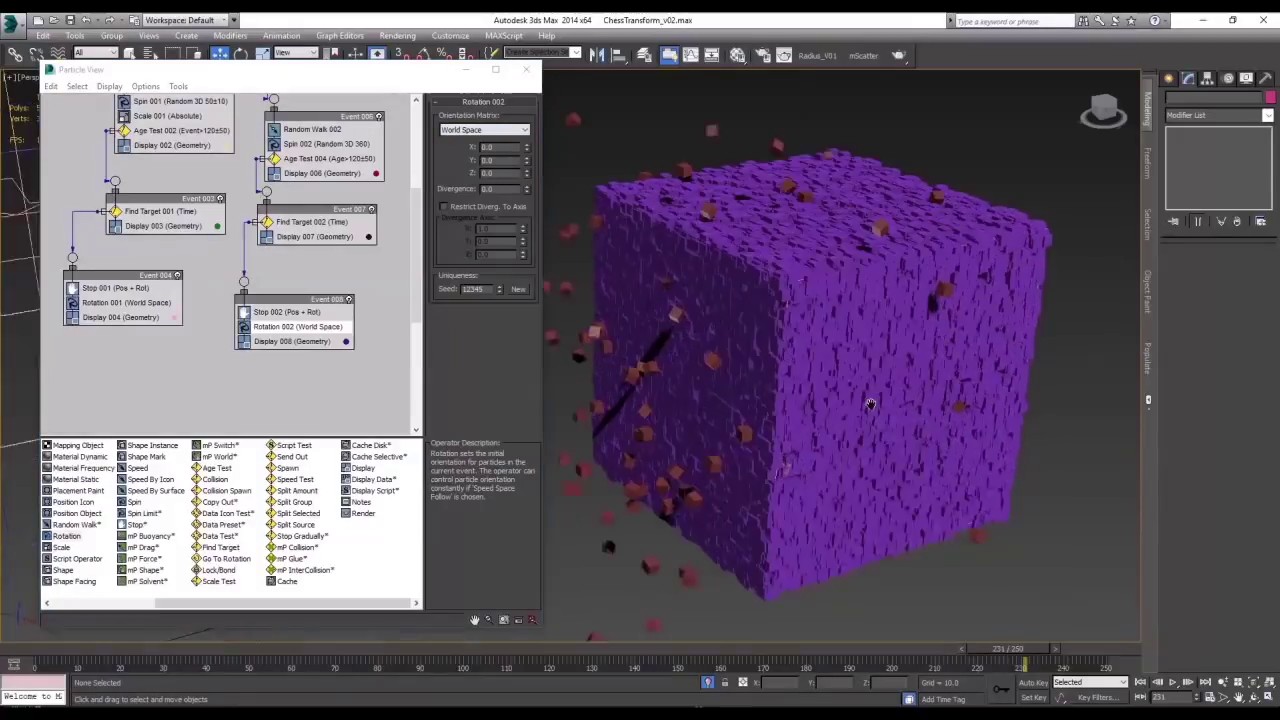
{"action": "middle_click_drag", "start_coordinate": [735, 405], "coordinate": [765, 435]}
{"action": "scroll", "coordinate": [765, 435], "scroll_direction": "down", "scroll_amount": 10}
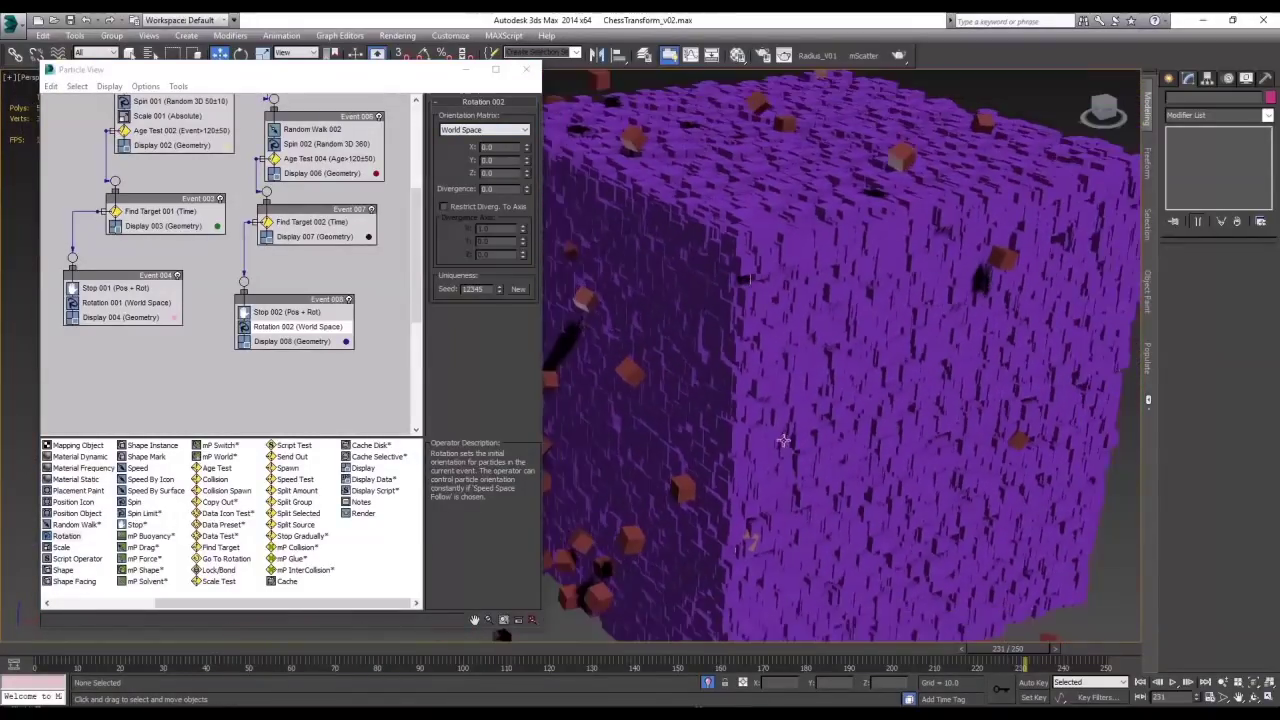
{"action": "key", "text": "Home"}
{"action": "middle_click_drag", "start_coordinate": [884, 328], "coordinate": [541, 496], "text": "alt"}
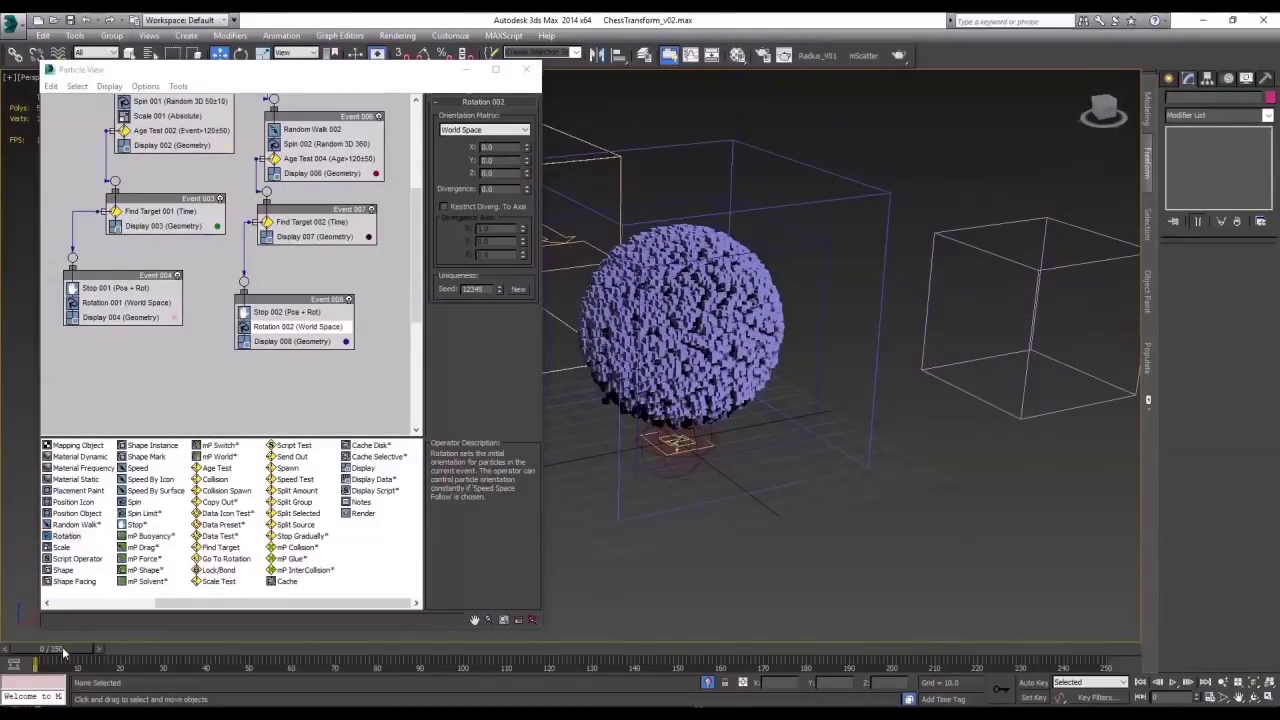
{"action": "left_click_drag", "start_coordinate": [55, 649], "coordinate": [1085, 682]}
{"action": "middle_click_drag", "start_coordinate": [970, 556], "coordinate": [755, 498], "text": "alt"}
{"action": "scroll", "coordinate": [778, 455], "scroll_direction": "up", "scroll_amount": 3}
{"action": "middle_click_drag", "start_coordinate": [822, 430], "coordinate": [672, 496]}
{"action": "middle_click_drag", "start_coordinate": [655, 310], "coordinate": [847, 402], "text": "alt"}
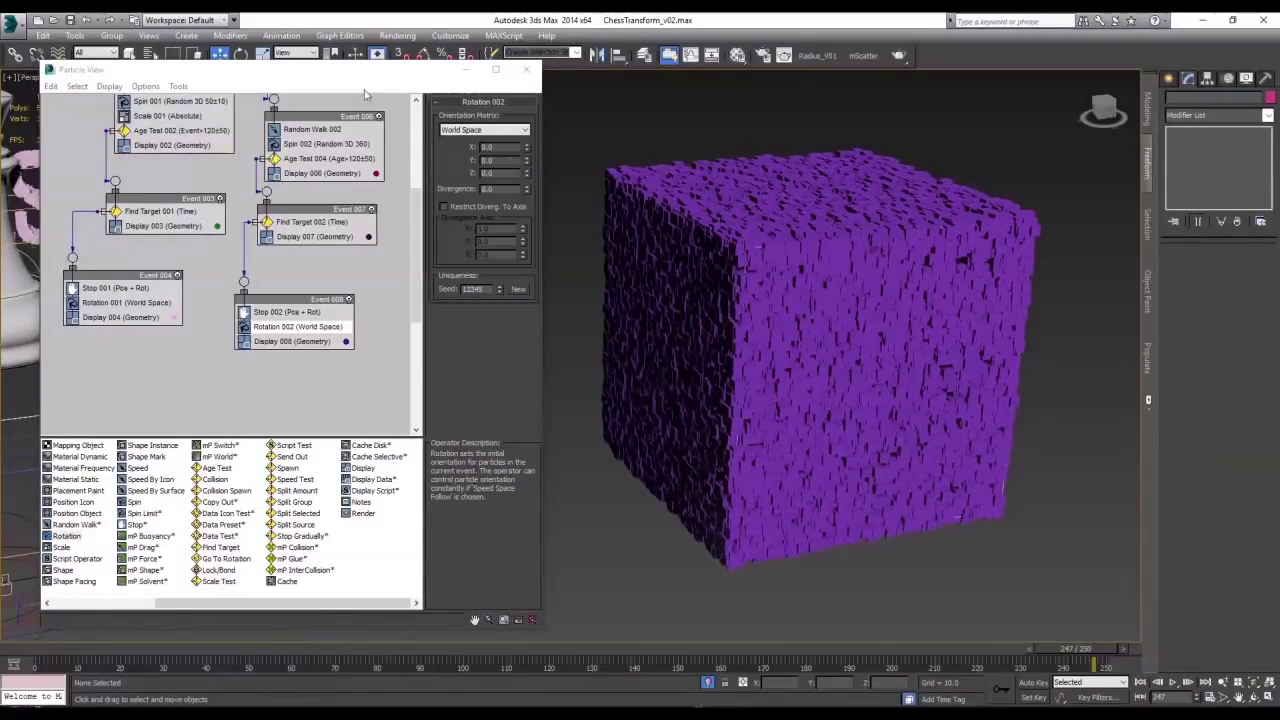
Scrub through the whole animation with the starting sphere and the ending box both in view
{"action": "middle_click_drag", "start_coordinate": [815, 248], "coordinate": [889, 257]}
{"action": "scroll", "coordinate": [889, 257], "scroll_direction": "down", "scroll_amount": 4}
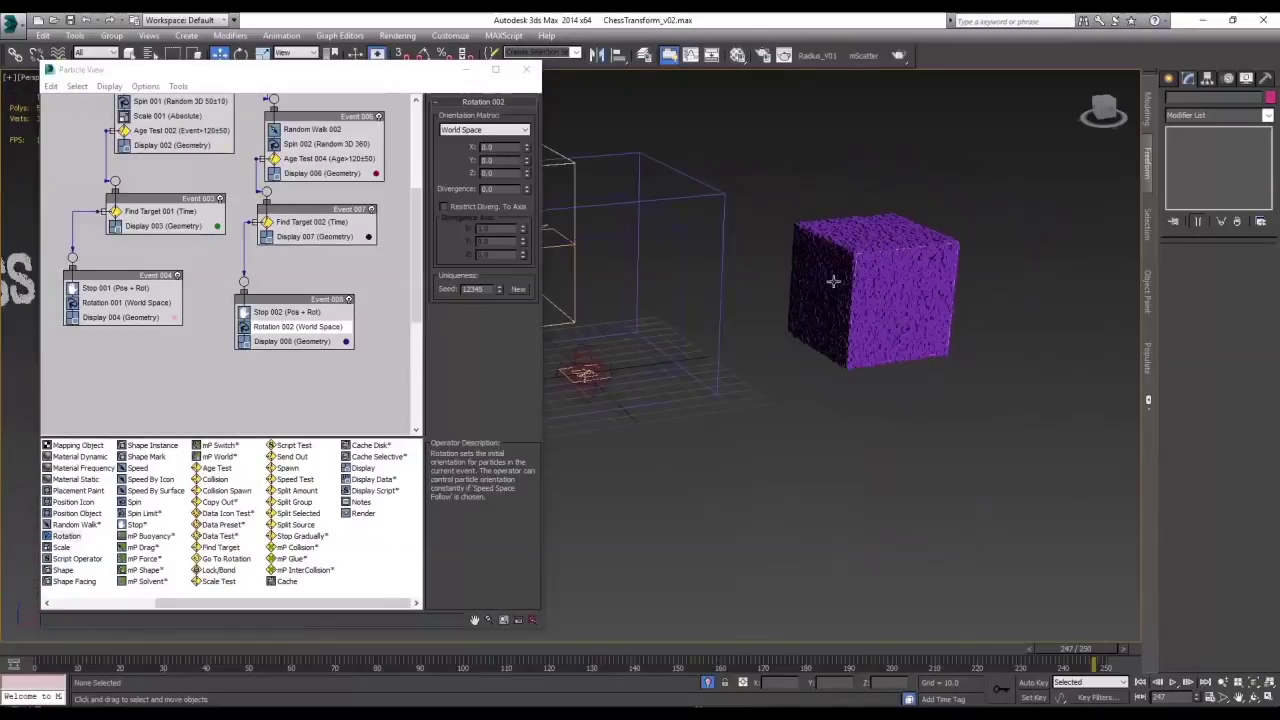
{"action": "middle_click_drag", "start_coordinate": [811, 286], "coordinate": [1014, 231], "text": "alt"}
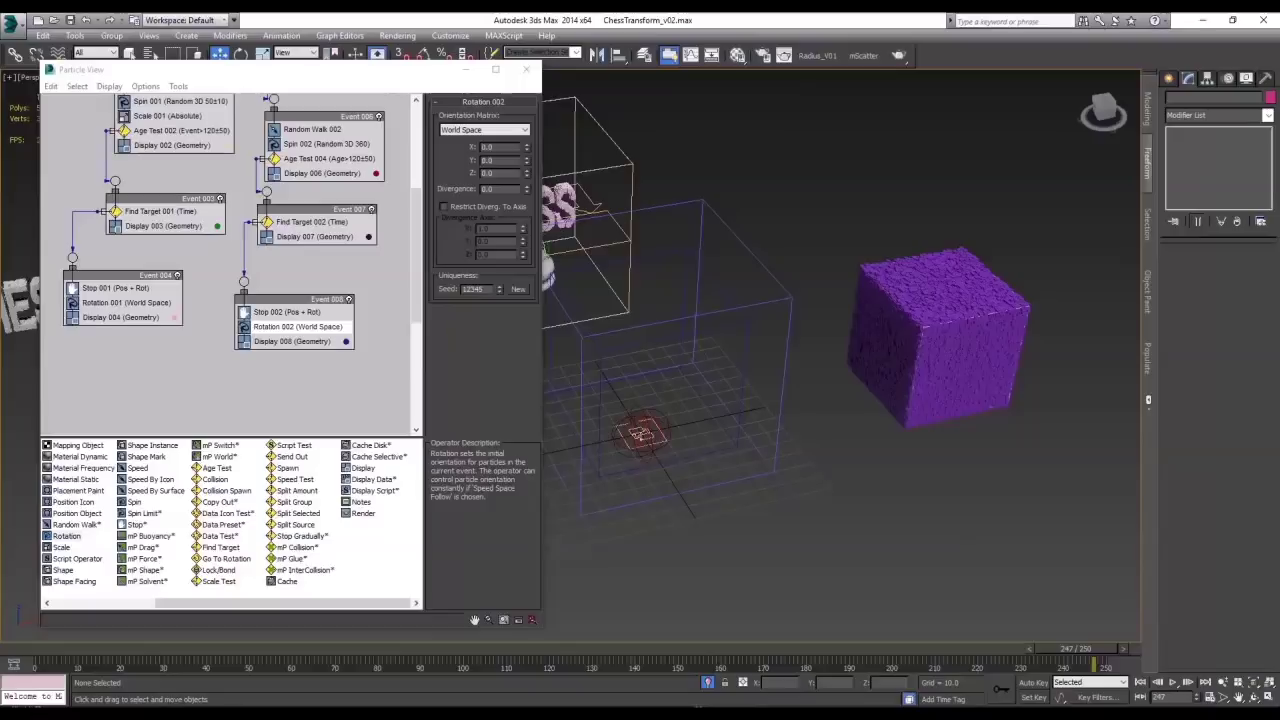
{"action": "left_click_drag", "start_coordinate": [68, 646], "coordinate": [1100, 662]}
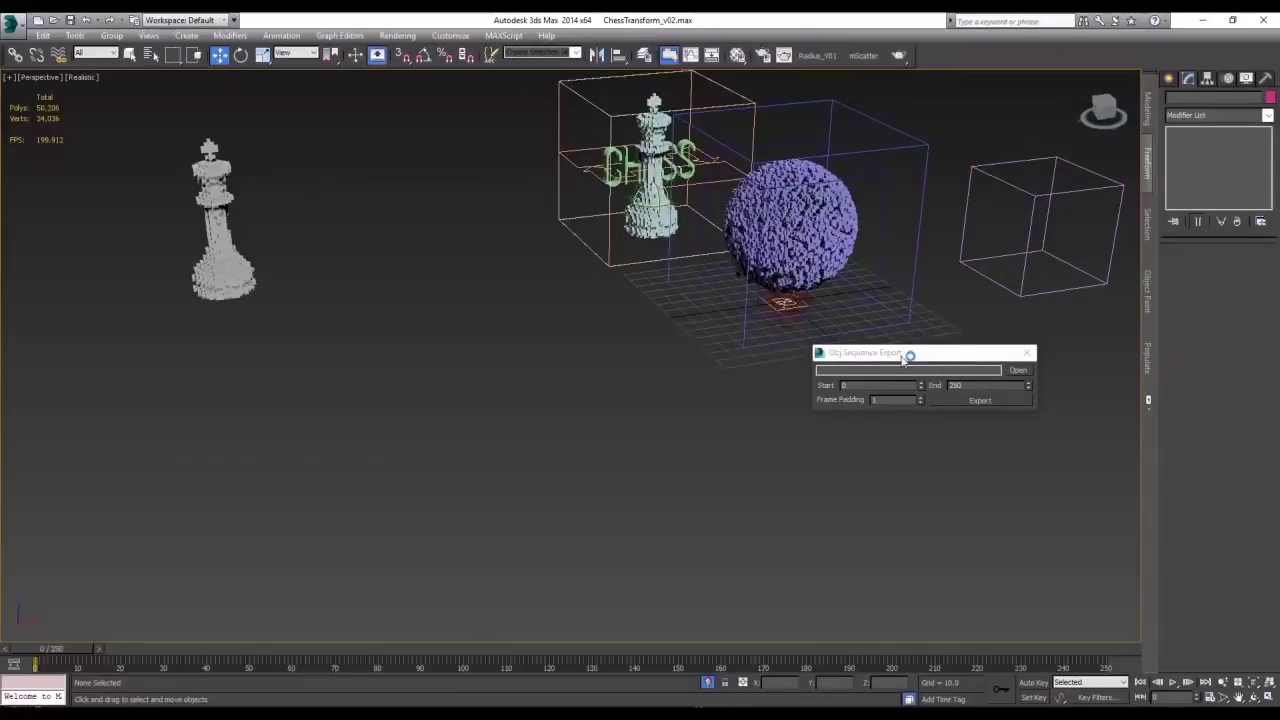
Create a Mesher compound object in the empty space in front of the particle systems
{"action": "left_click_drag", "start_coordinate": [903, 357], "coordinate": [918, 374]}
{"action": "left_click", "coordinate": [1167, 80]}
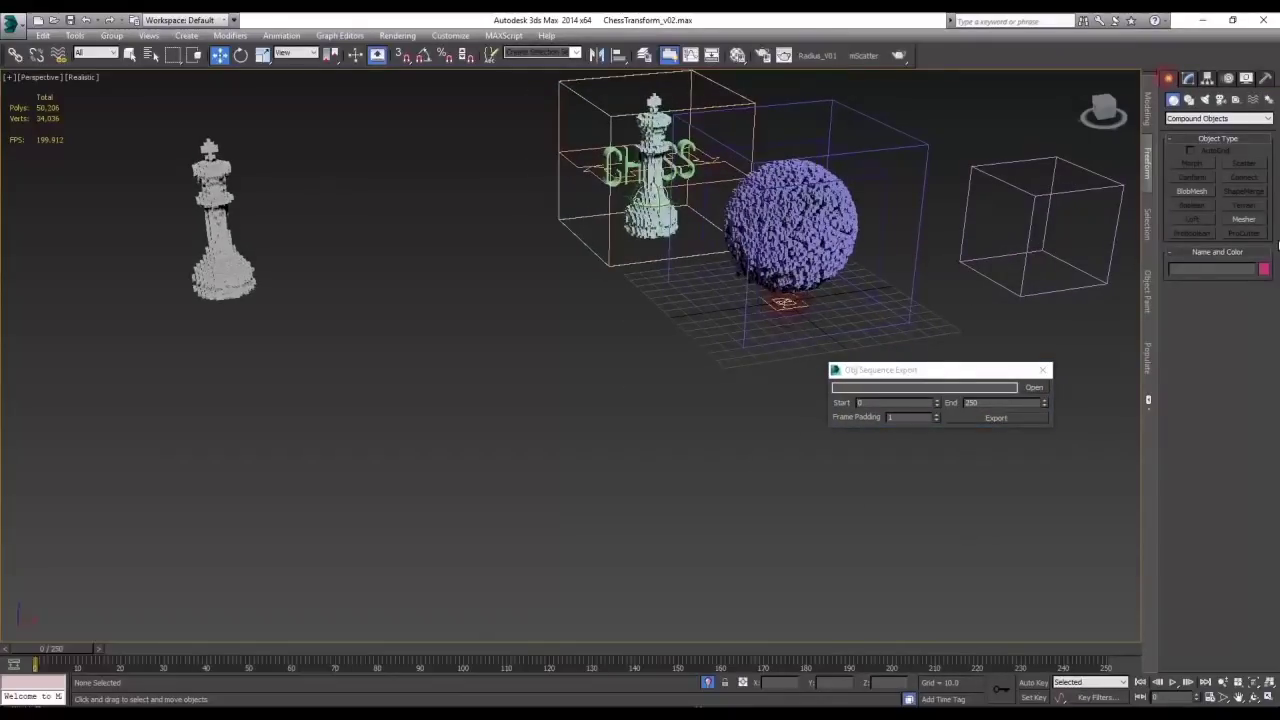
{"action": "left_click", "coordinate": [1244, 219]}
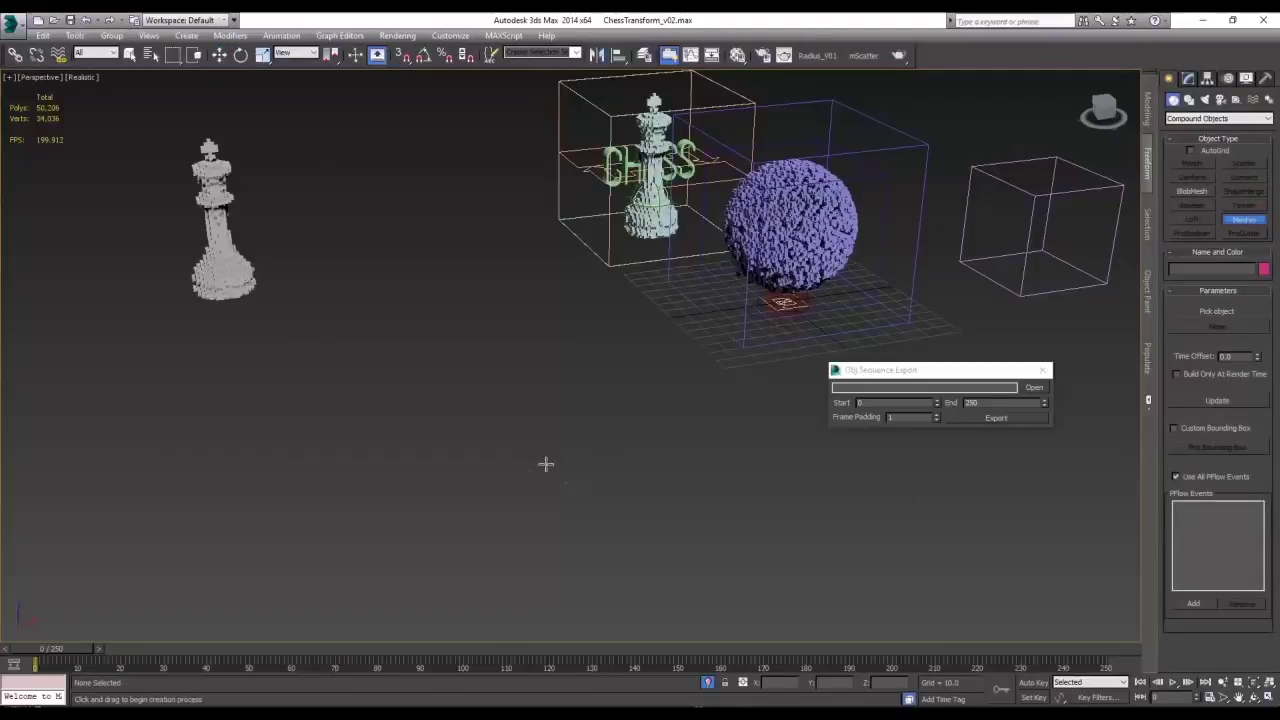
{"action": "left_click_drag", "start_coordinate": [530, 463], "coordinate": [548, 447]}
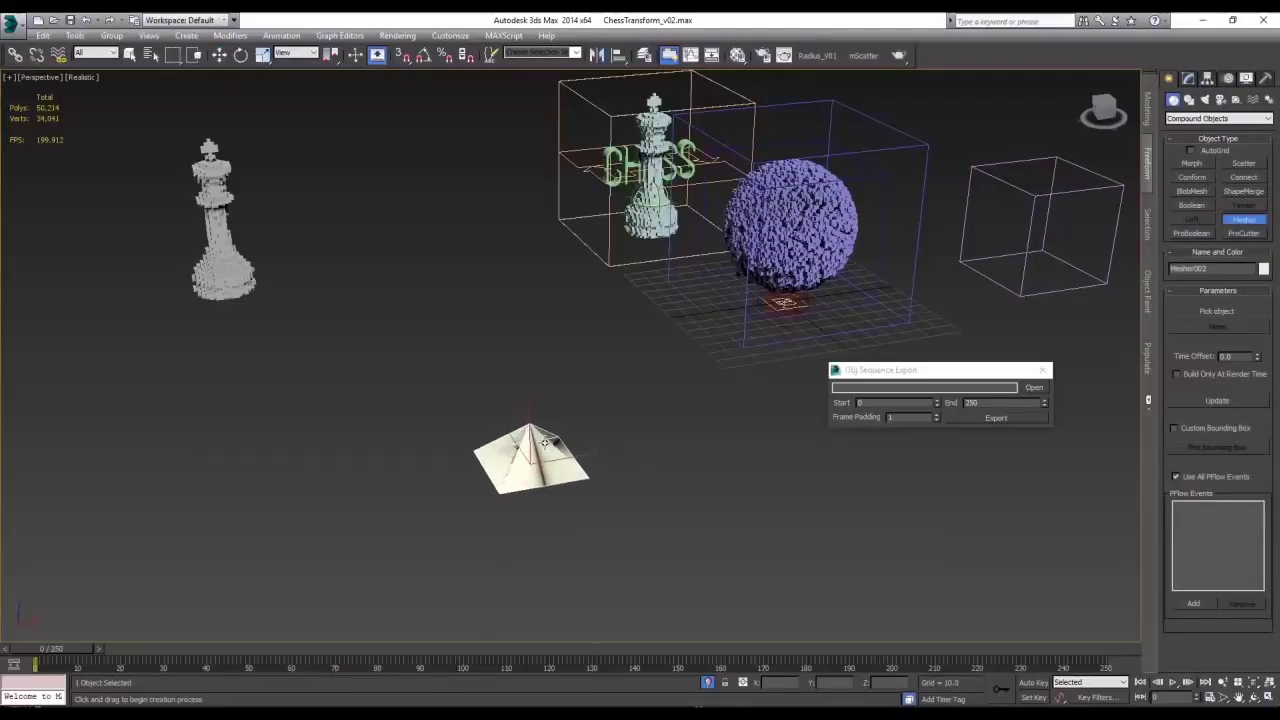
{"action": "left_click", "coordinate": [1190, 78]}
{"action": "middle_click_drag", "start_coordinate": [649, 275], "coordinate": [586, 317]}
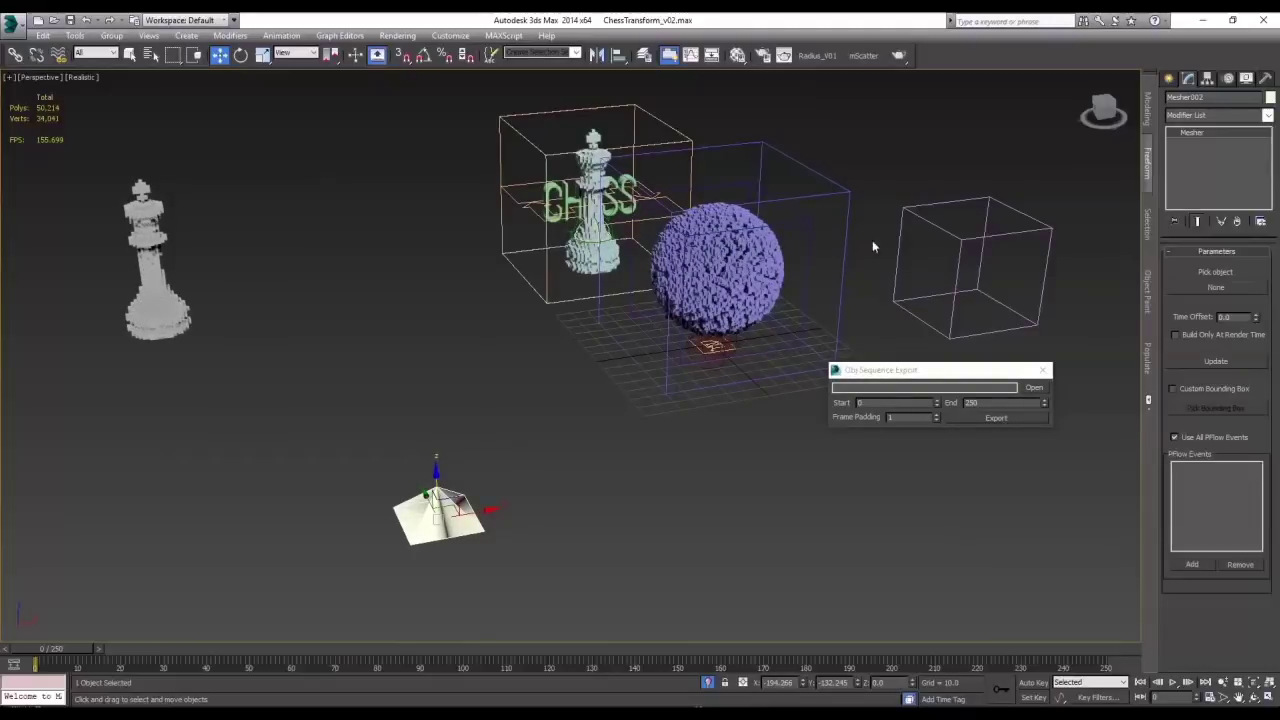
Assign PF Source 003 as the new Mesher's source object by choosing it by name
{"action": "left_click", "coordinate": [1216, 287]}
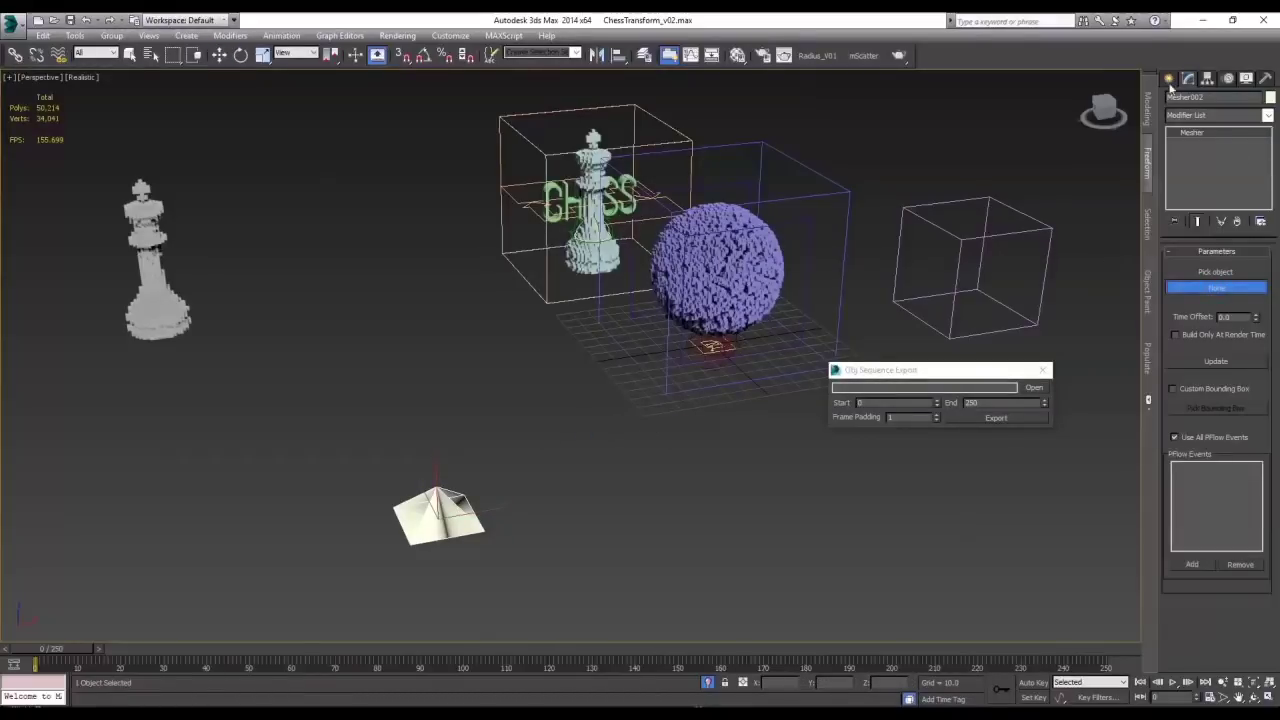
{"action": "left_click", "coordinate": [1168, 80]}
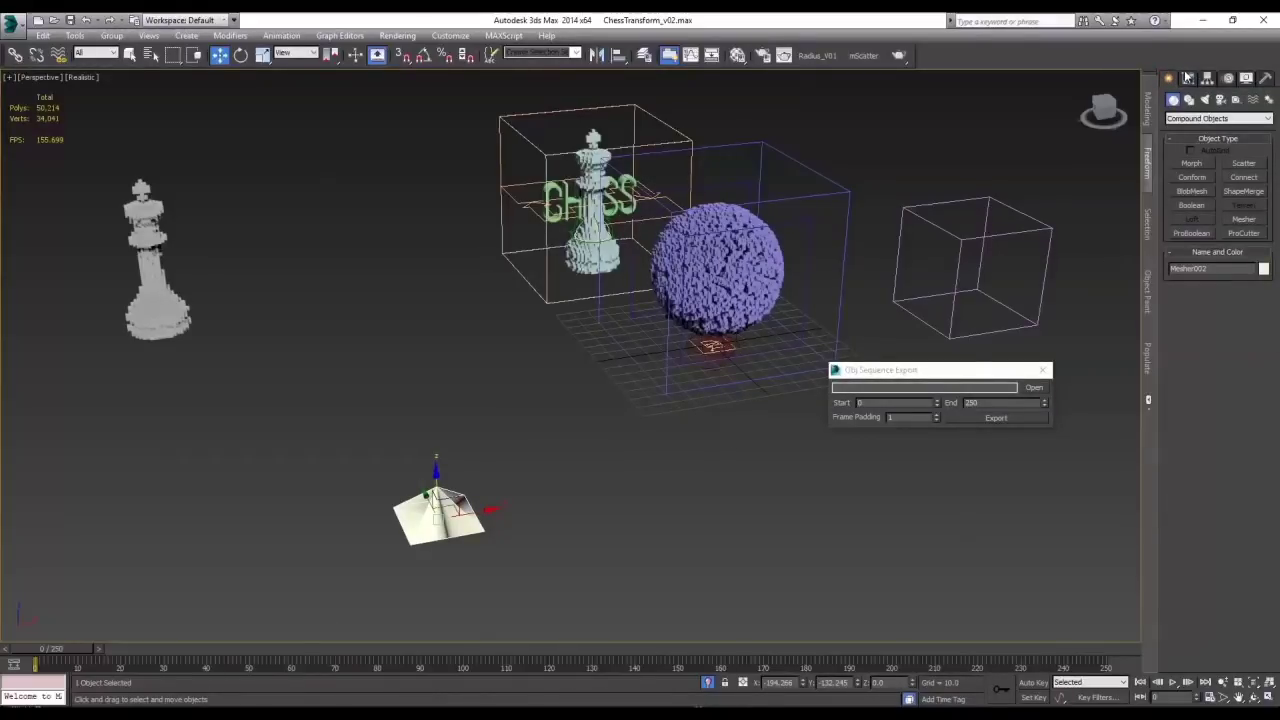
{"action": "left_click", "coordinate": [1188, 78]}
{"action": "left_click", "coordinate": [1216, 287]}
{"action": "key", "text": "h"}
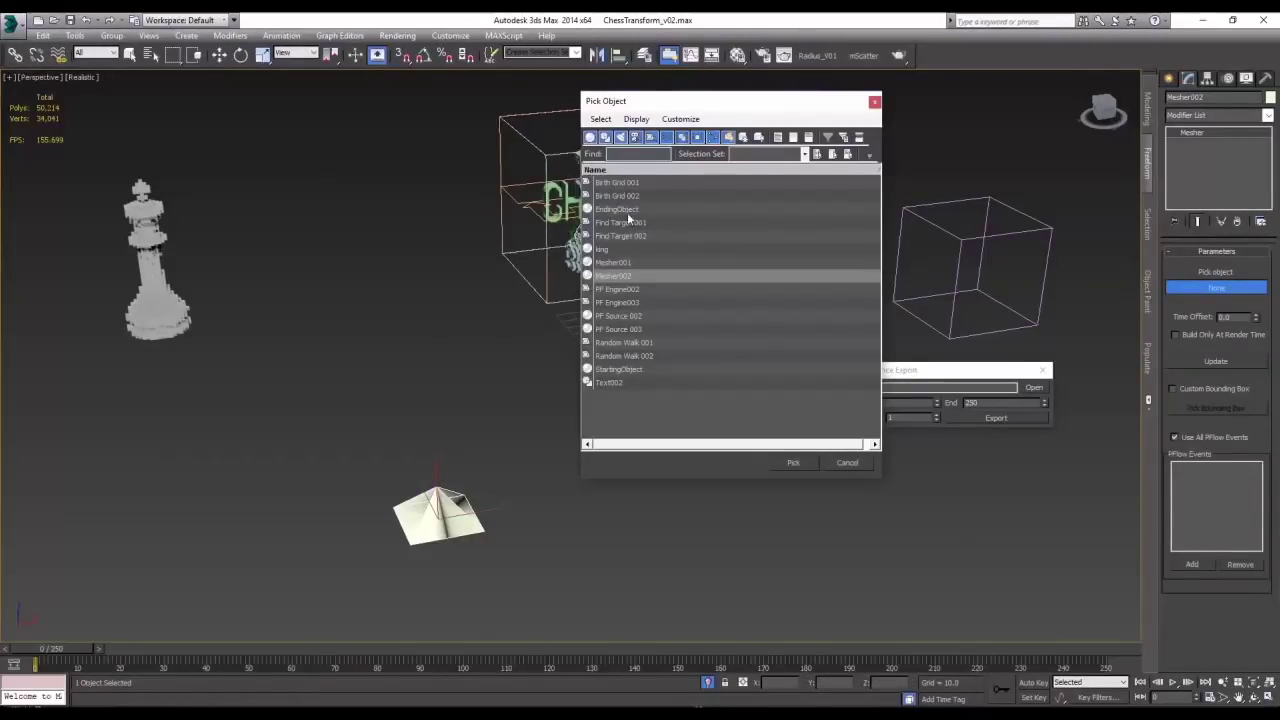
{"action": "left_click", "coordinate": [624, 330]}
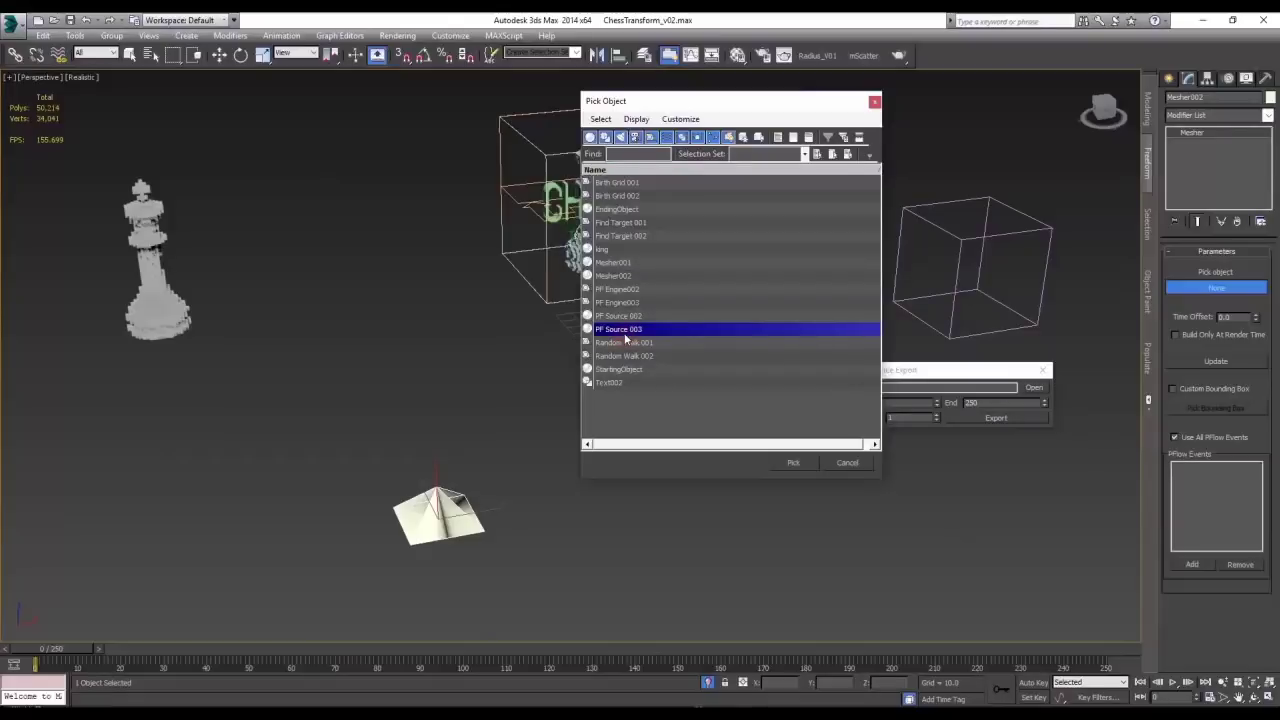
{"action": "mouse_move", "coordinate": [517, 410]}
{"action": "middle_mouse_down", "text": "alt"}
{"action": "mouse_move", "coordinate": [563, 411]}
{"action": "mouse_move", "coordinate": [503, 416]}
{"action": "mouse_move", "coordinate": [525, 418]}
{"action": "middle_mouse_up", "text": "alt"}
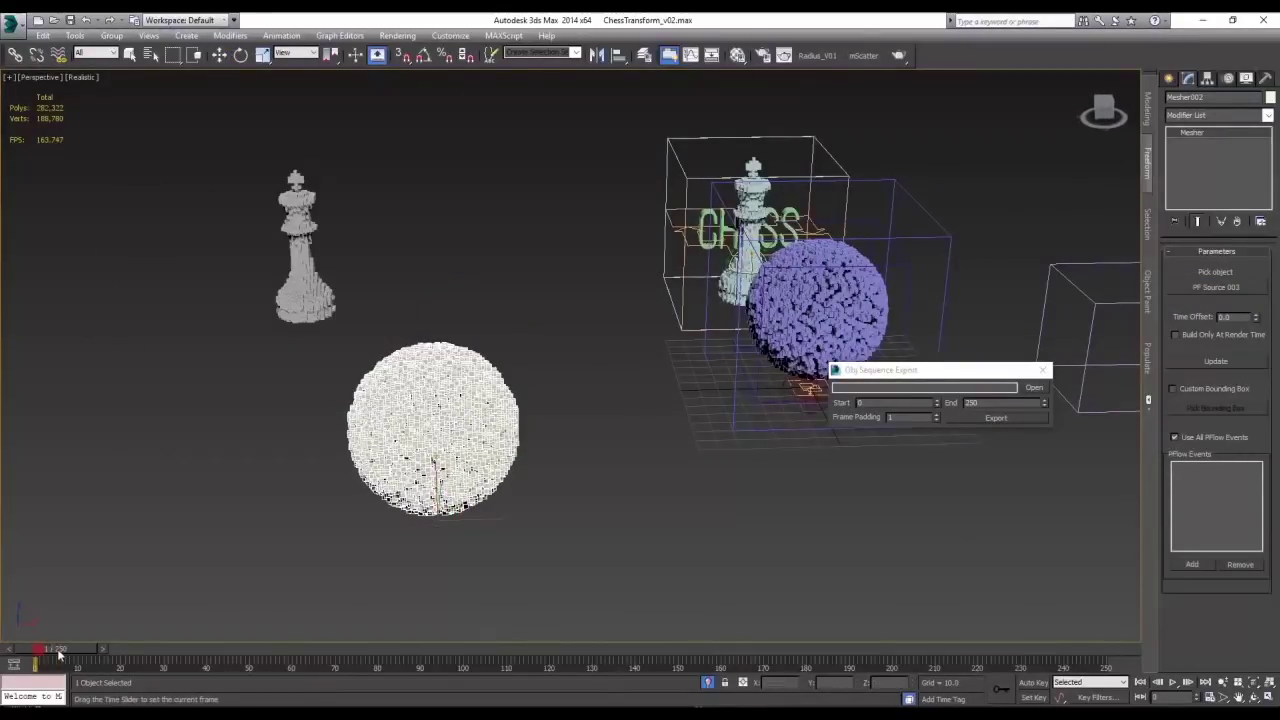
Scrub to frame 250 to check the meshed particles, return to frame 0 and move the Mesher along X to about -275
{"action": "left_click_drag", "start_coordinate": [65, 647], "coordinate": [1118, 666]}
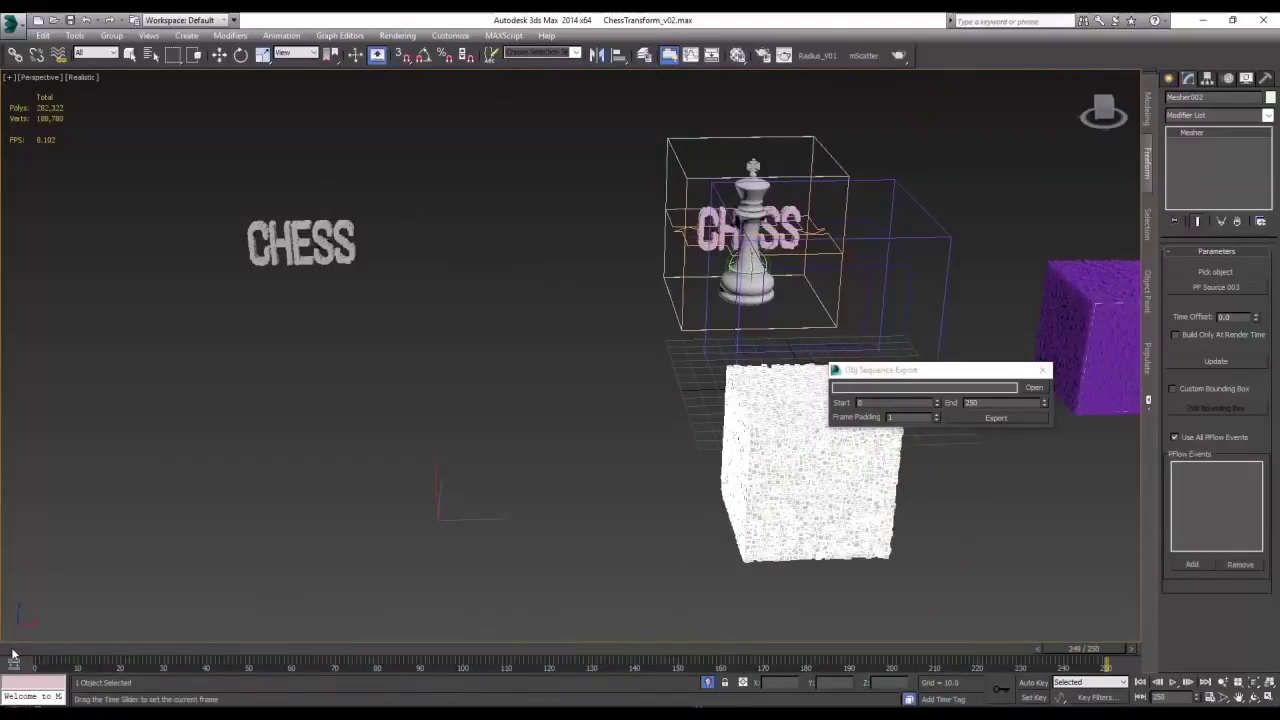
{"action": "key", "text": "w"}
{"action": "middle_click_drag", "start_coordinate": [351, 443], "coordinate": [380, 446]}
{"action": "scroll", "coordinate": [540, 459], "scroll_direction": "down", "scroll_amount": 3}
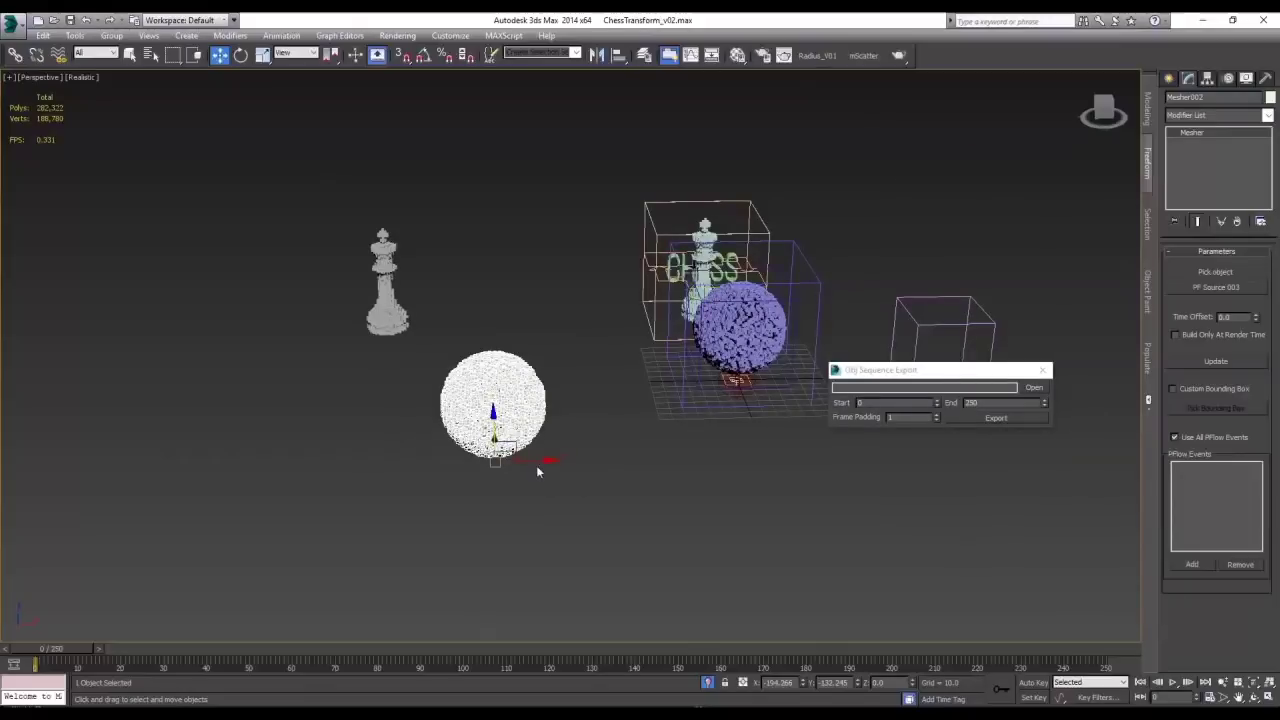
{"action": "left_click_drag", "start_coordinate": [535, 463], "coordinate": [424, 458]}
{"action": "middle_click_drag", "start_coordinate": [443, 442], "coordinate": [502, 457], "text": "alt"}
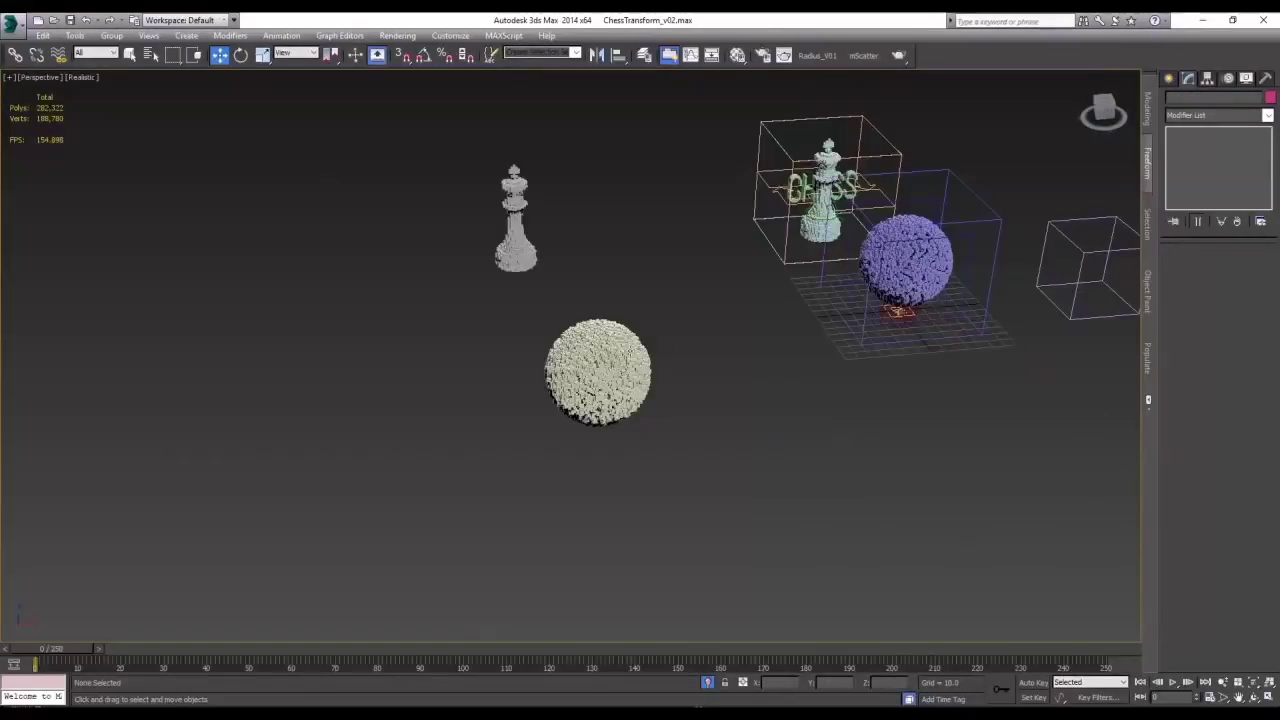
Select the Mesher sphere in the foreground and open the exportobjseq script from the Tutorial_1_TransformingAnObject folder
{"action": "left_click", "coordinate": [603, 385]}
{"action": "left_click", "coordinate": [505, 36]}
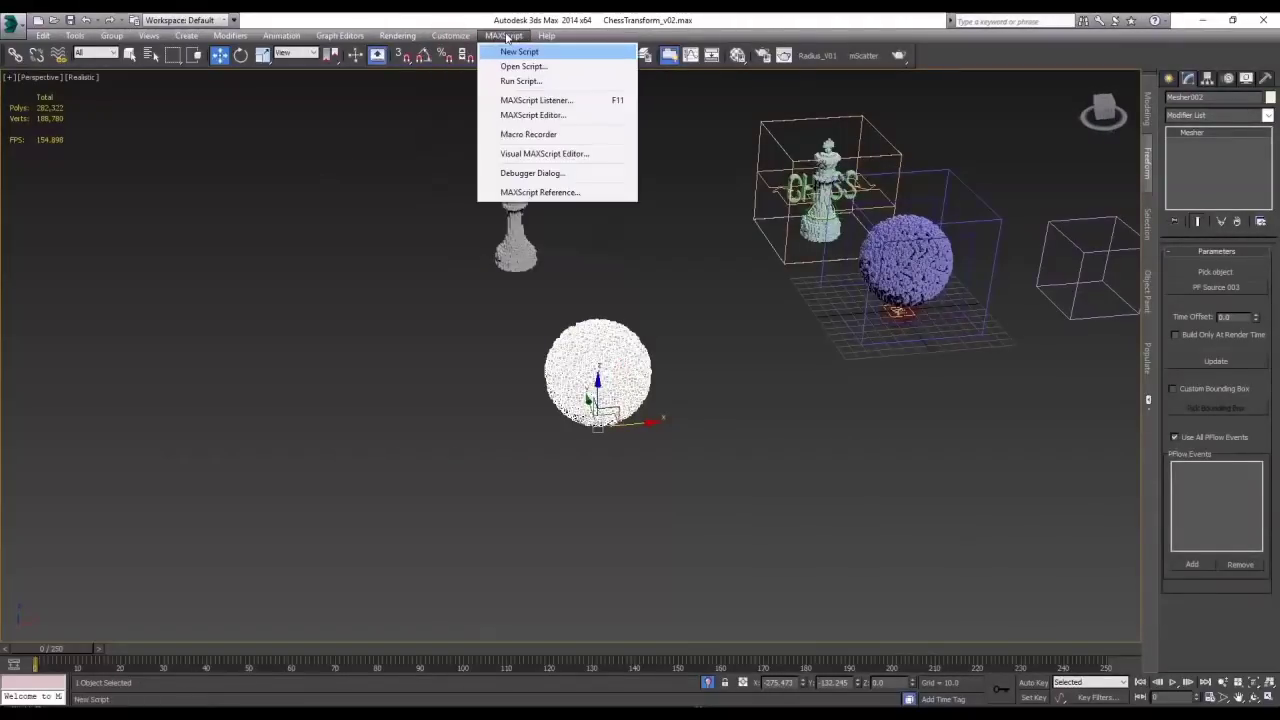
{"action": "left_click", "coordinate": [522, 66]}
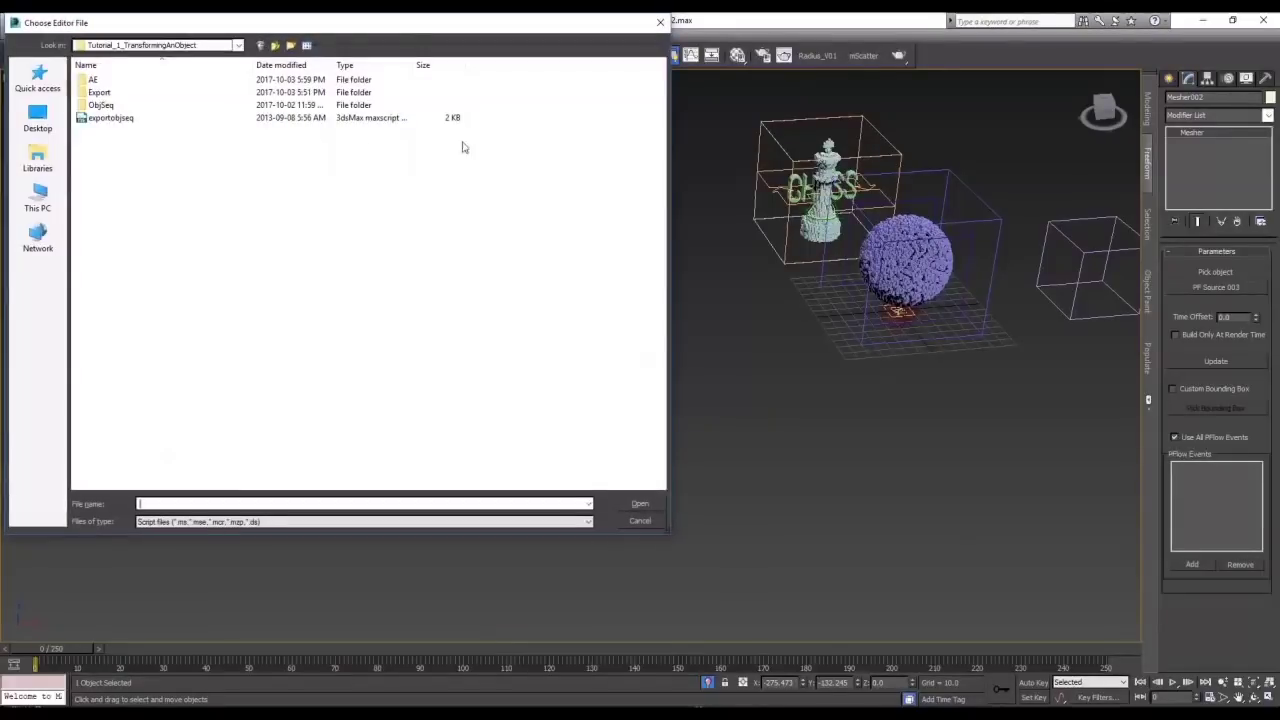
{"action": "left_click", "coordinate": [104, 119]}
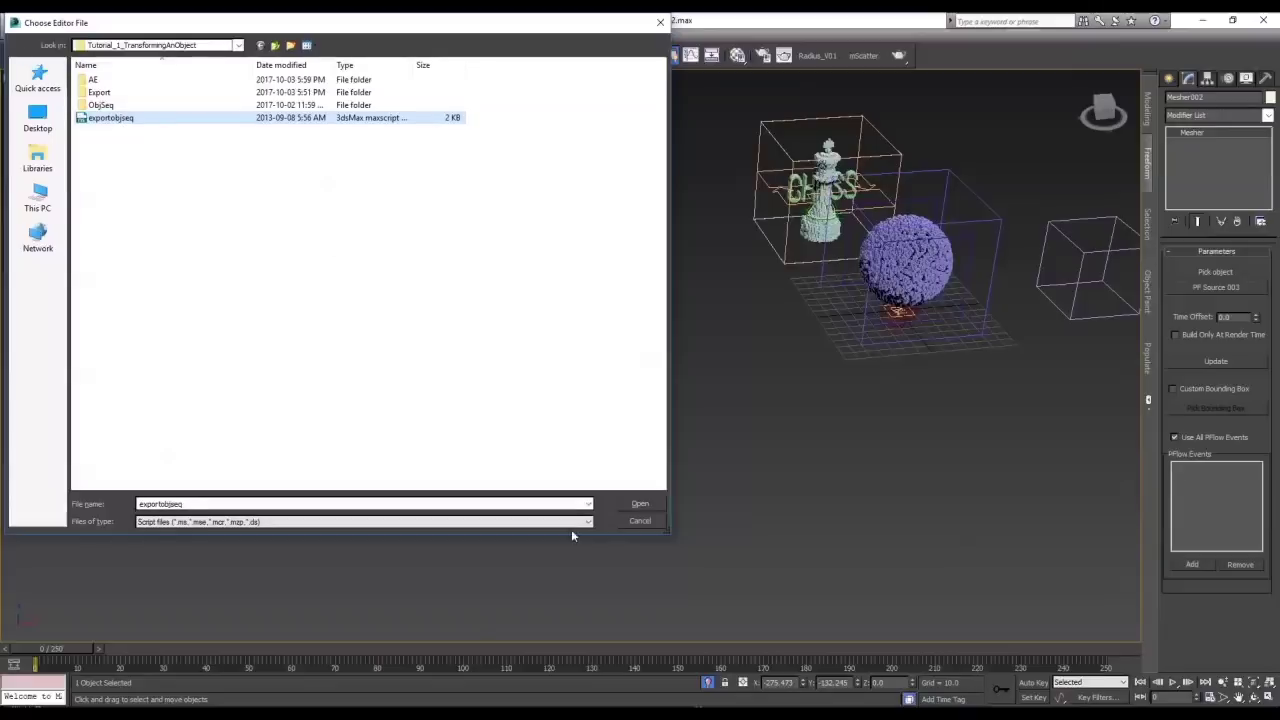
{"action": "left_click", "coordinate": [639, 505]}
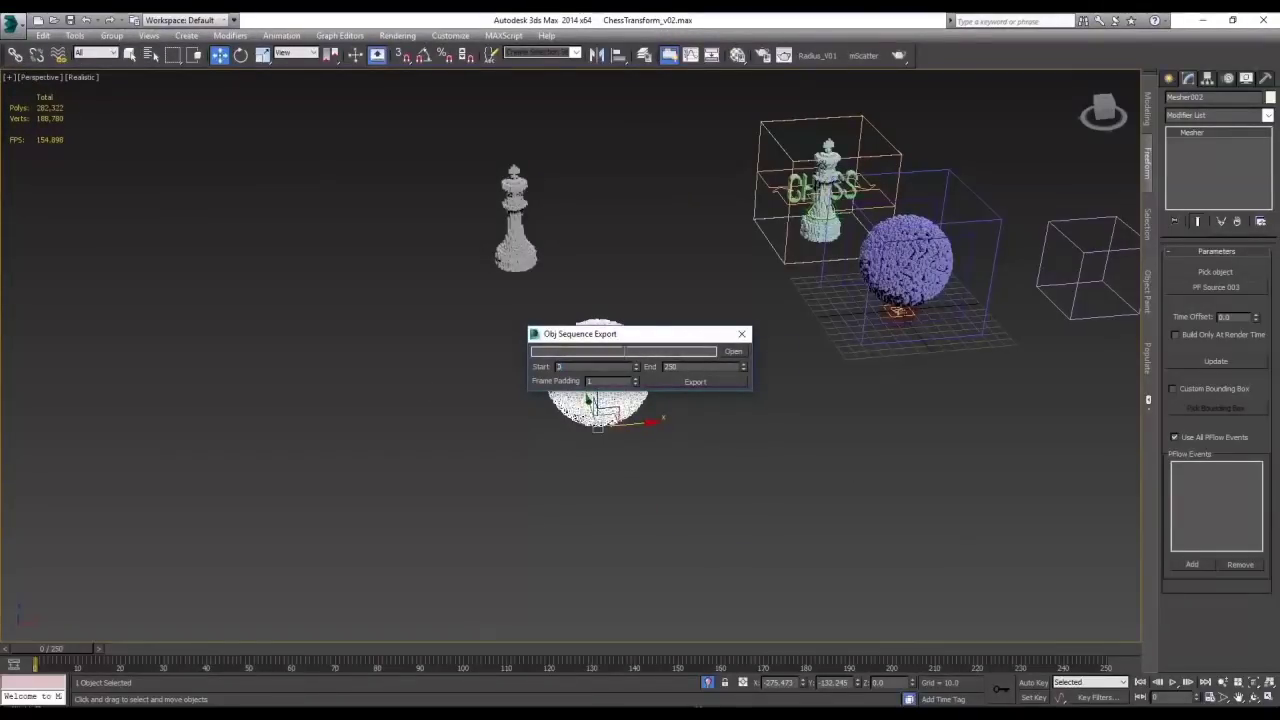
Start choosing the OBJ sequence's save path and create an ObjSeq_Example folder inside Tutorial_1_TransformingAnObject
{"action": "left_click_drag", "start_coordinate": [646, 336], "coordinate": [828, 370]}
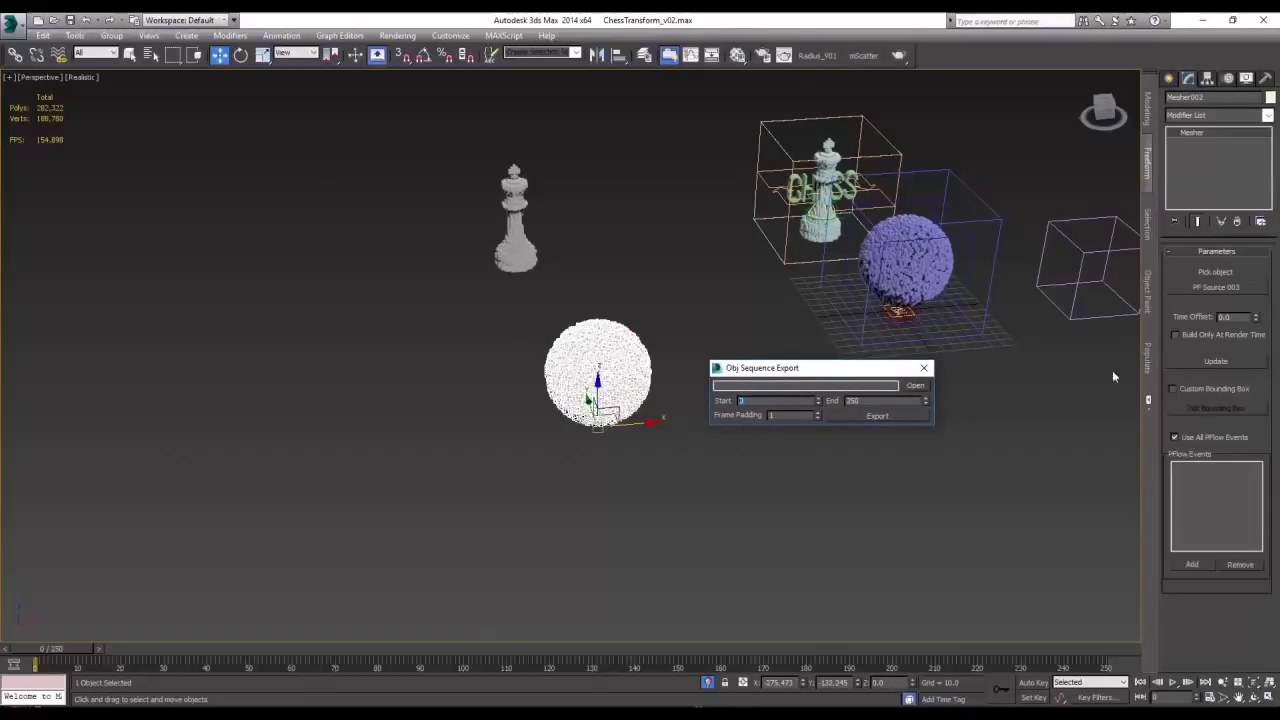
{"action": "left_click", "coordinate": [885, 400]}
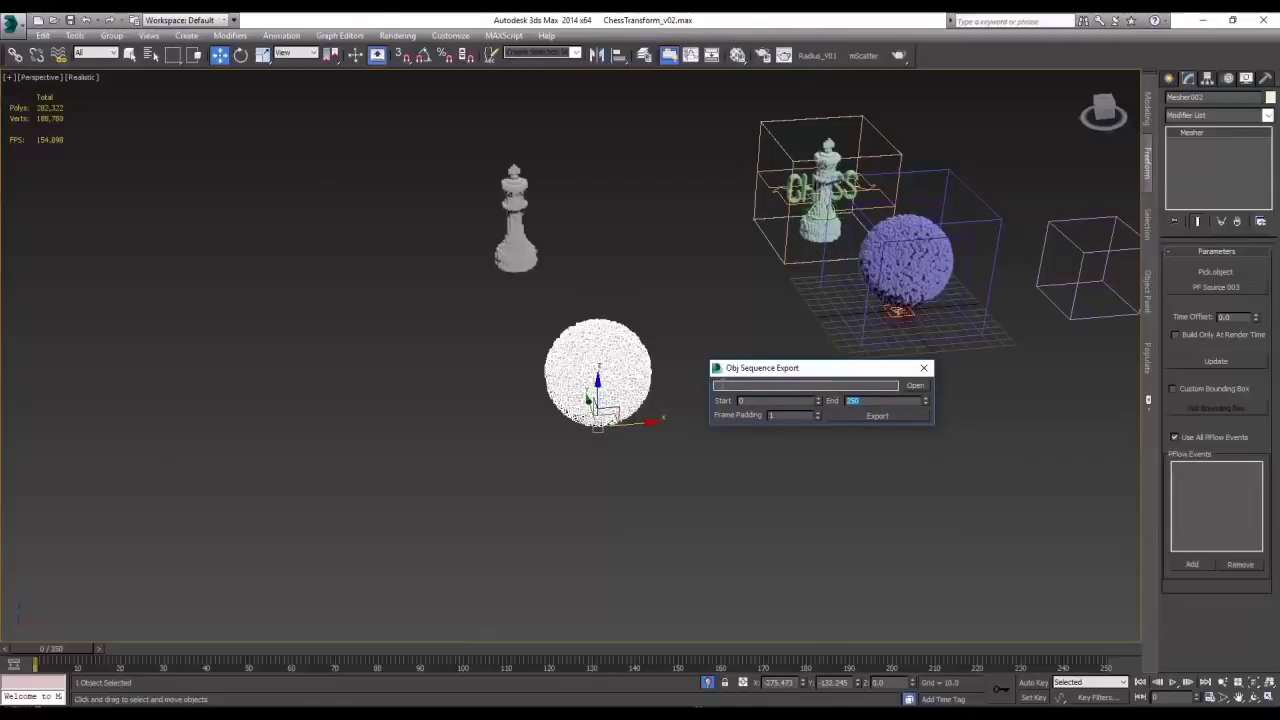
{"action": "left_click", "coordinate": [915, 385]}
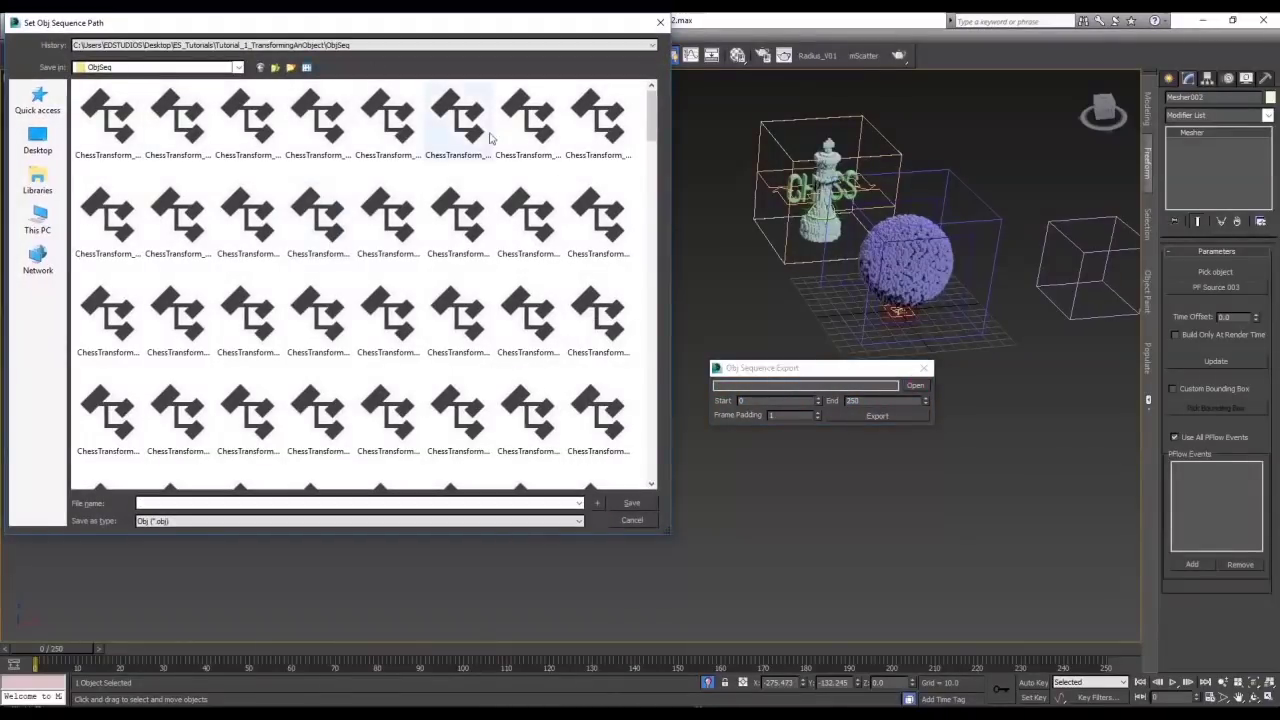
{"action": "double_click", "coordinate": [278, 72]}
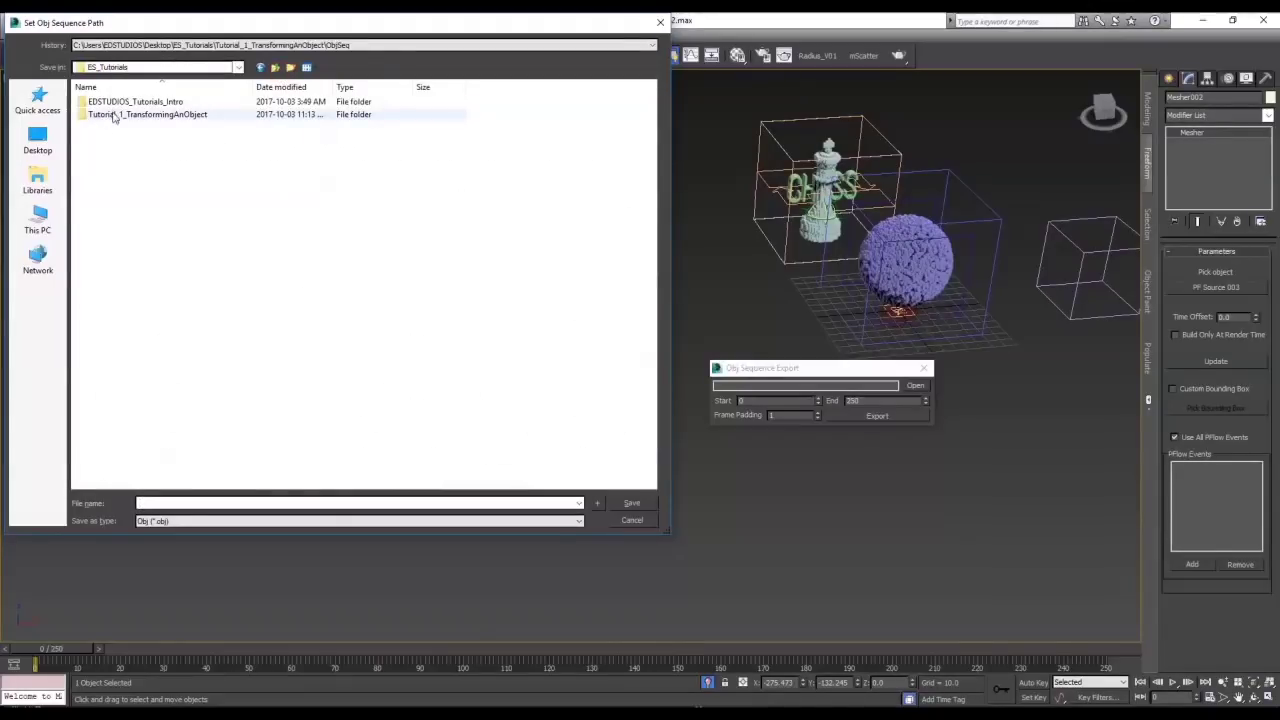
{"action": "double_click", "coordinate": [148, 114]}
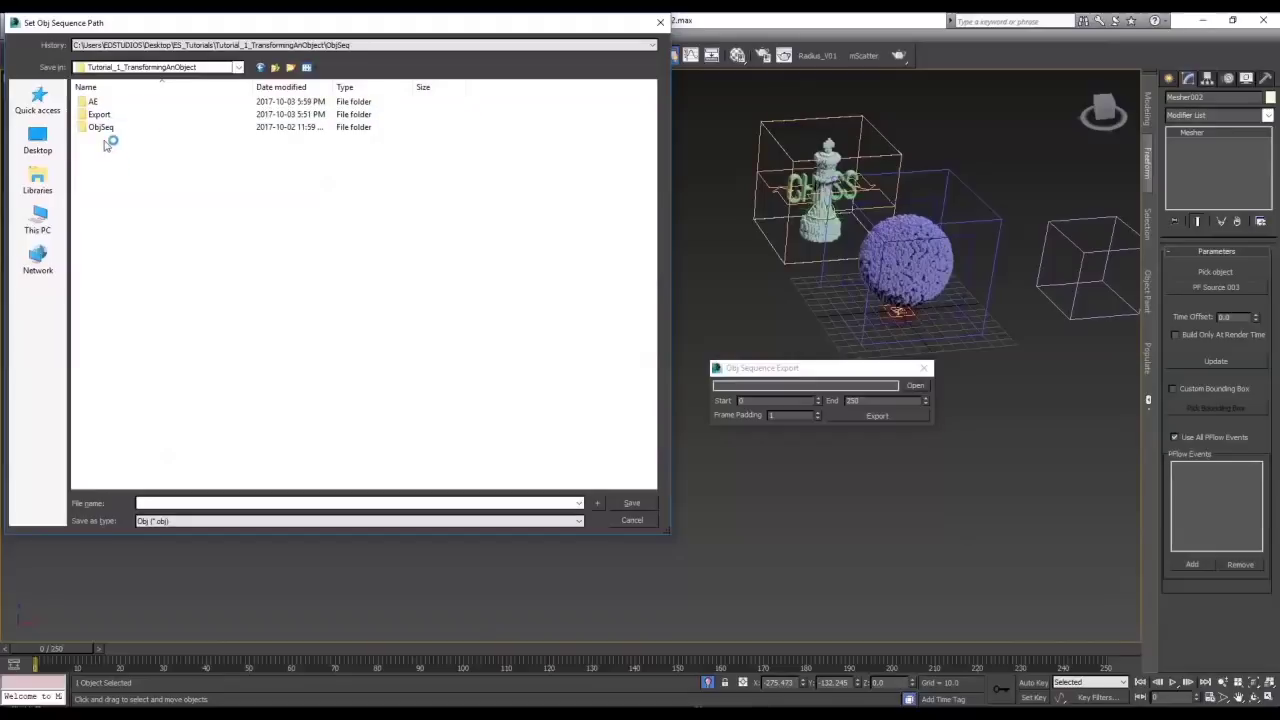
{"action": "right_click", "coordinate": [116, 197]}
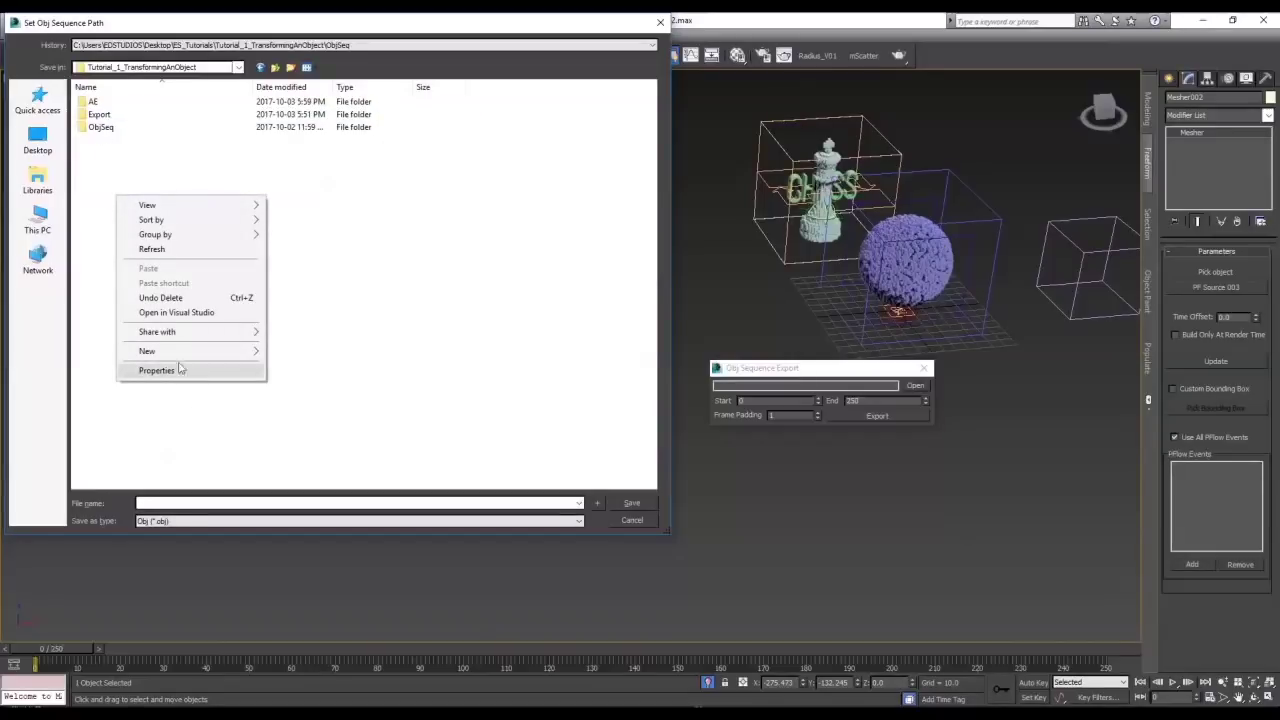
{"action": "mouse_move", "coordinate": [150, 351]}
{"action": "left_click", "coordinate": [300, 352]}
{"action": "type", "text": "ObjSeq_Example"}
{"action": "key", "text": "Return"}
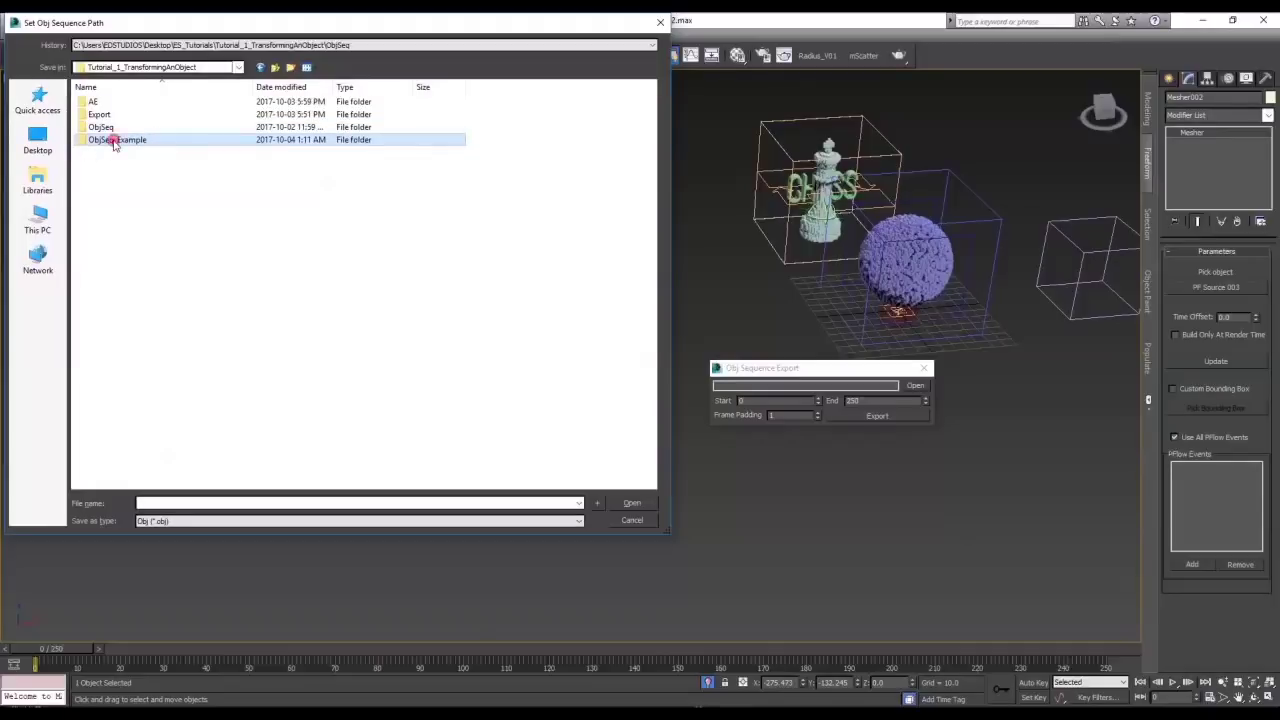
Name the sequence SphereToCube inside the ObjSeq_Example folder and export frames 0 to 250 as OBJ files
{"action": "double_click", "coordinate": [114, 139]}
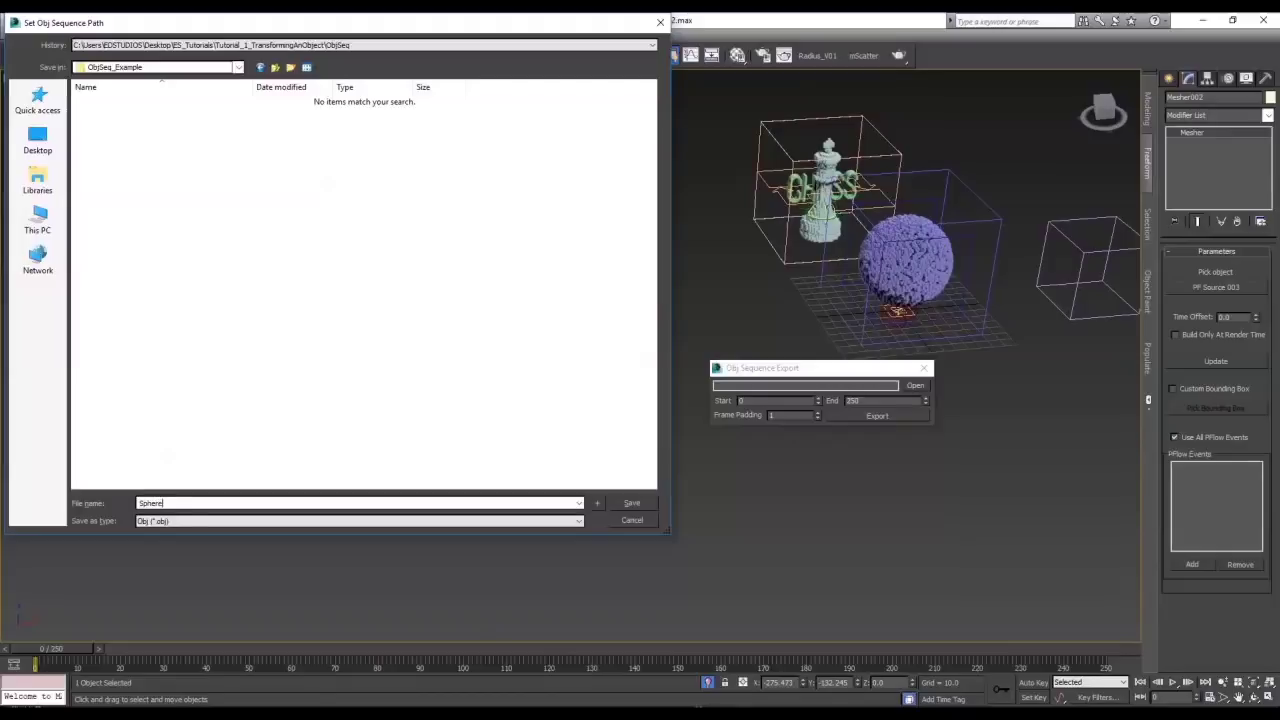
{"action": "type", "text": "ToCube"}
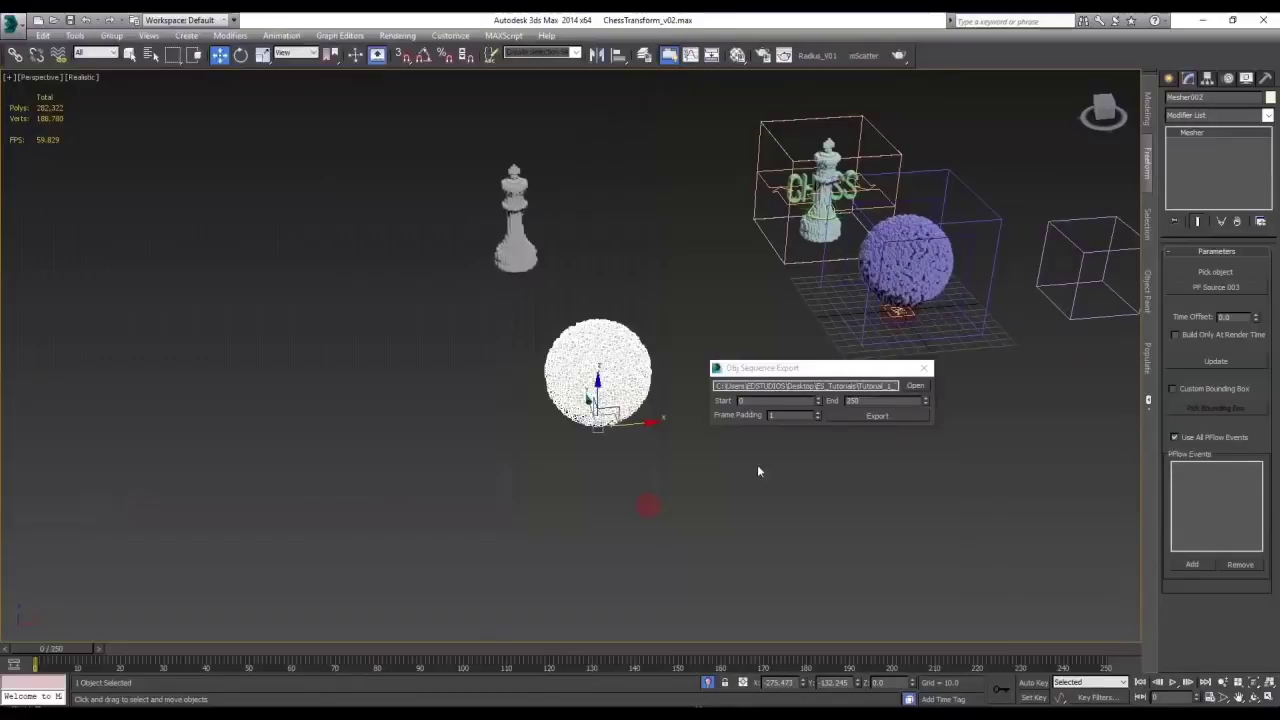
{"action": "key", "text": "Return"}
{"action": "left_click", "coordinate": [869, 417]}
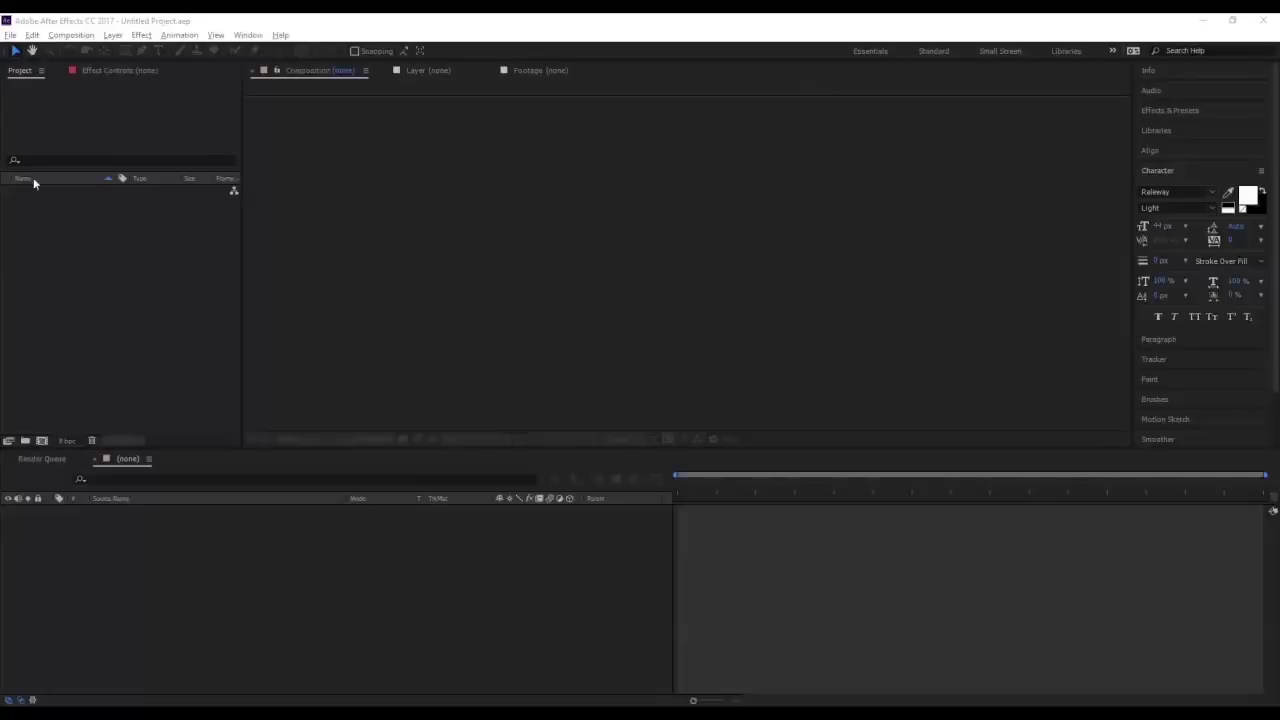
Switch to After Effects and create a 1920 x 1080, 24 fps composition named Main
{"action": "left_click", "coordinate": [93, 350]}
{"action": "left_click", "coordinate": [42, 441]}
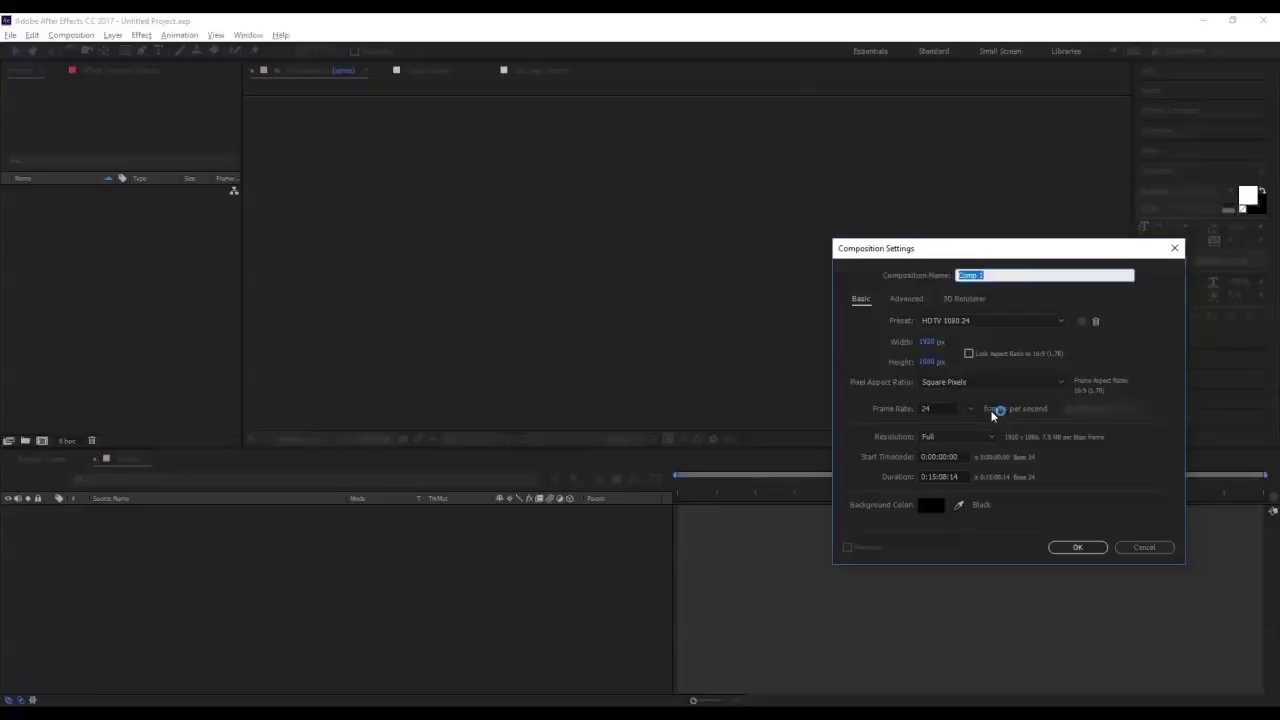
{"action": "type", "text": "Main"}
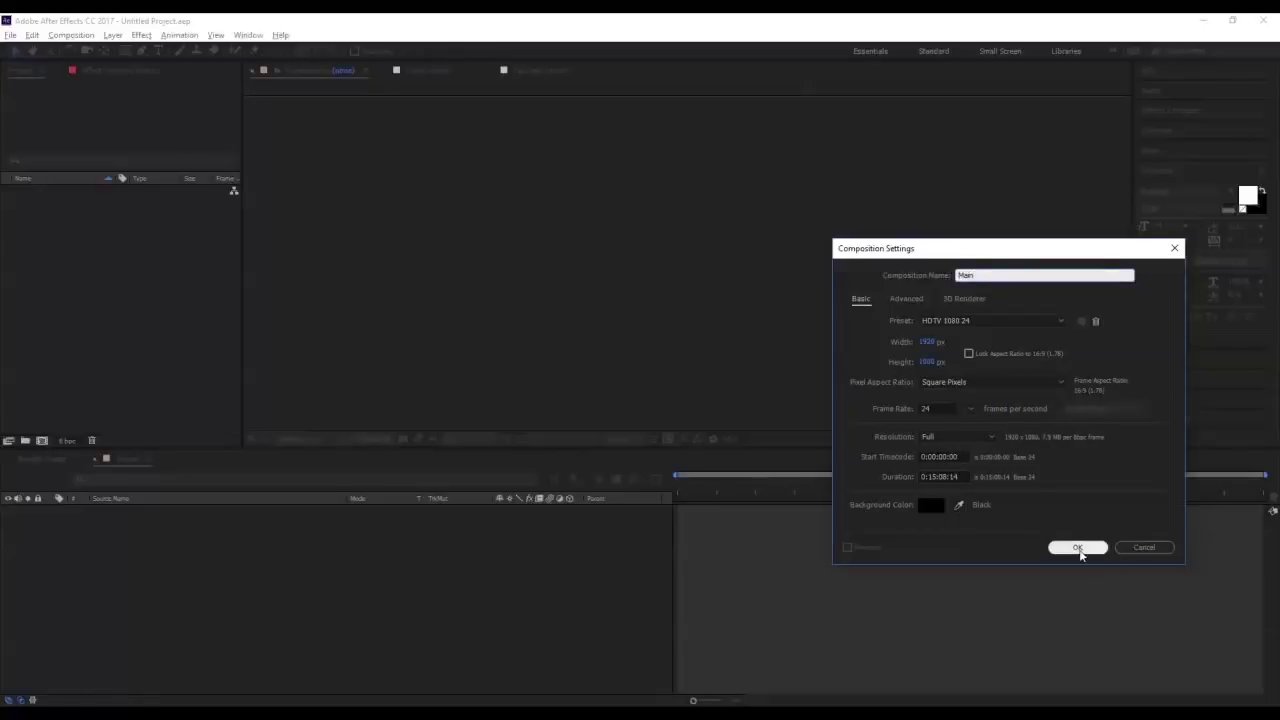
{"action": "left_click", "coordinate": [1078, 548]}
Add a comp-sized solid named Element3D to the Main composition
{"action": "right_click", "coordinate": [135, 522]}
{"action": "mouse_move", "coordinate": [190, 531]}
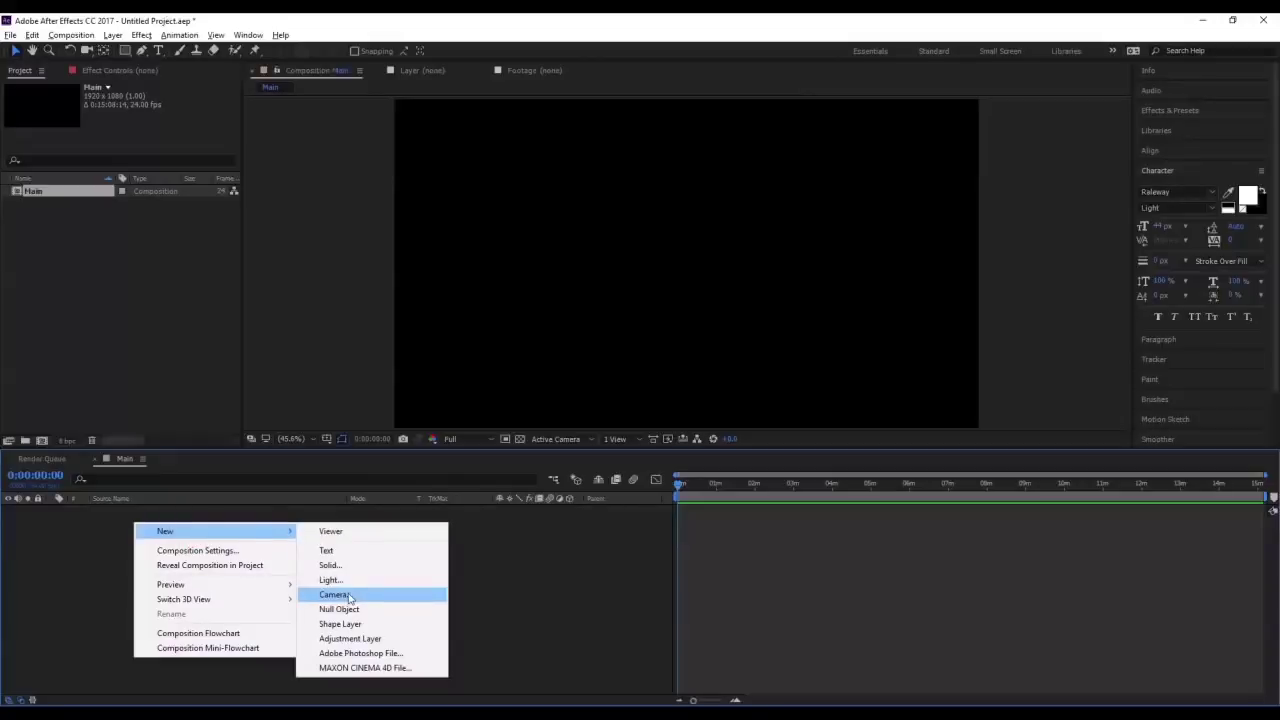
{"action": "left_click", "coordinate": [338, 565]}
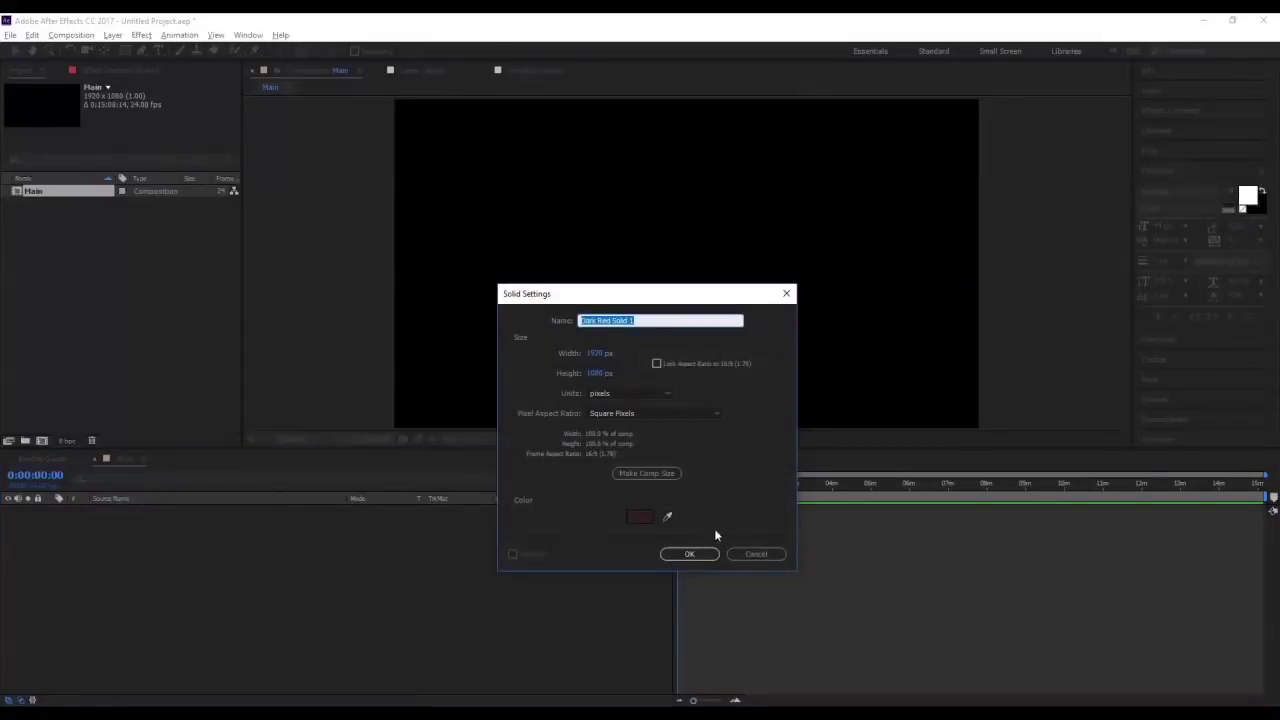
{"action": "type", "text": "Element3D"}
{"action": "key", "text": "Return"}
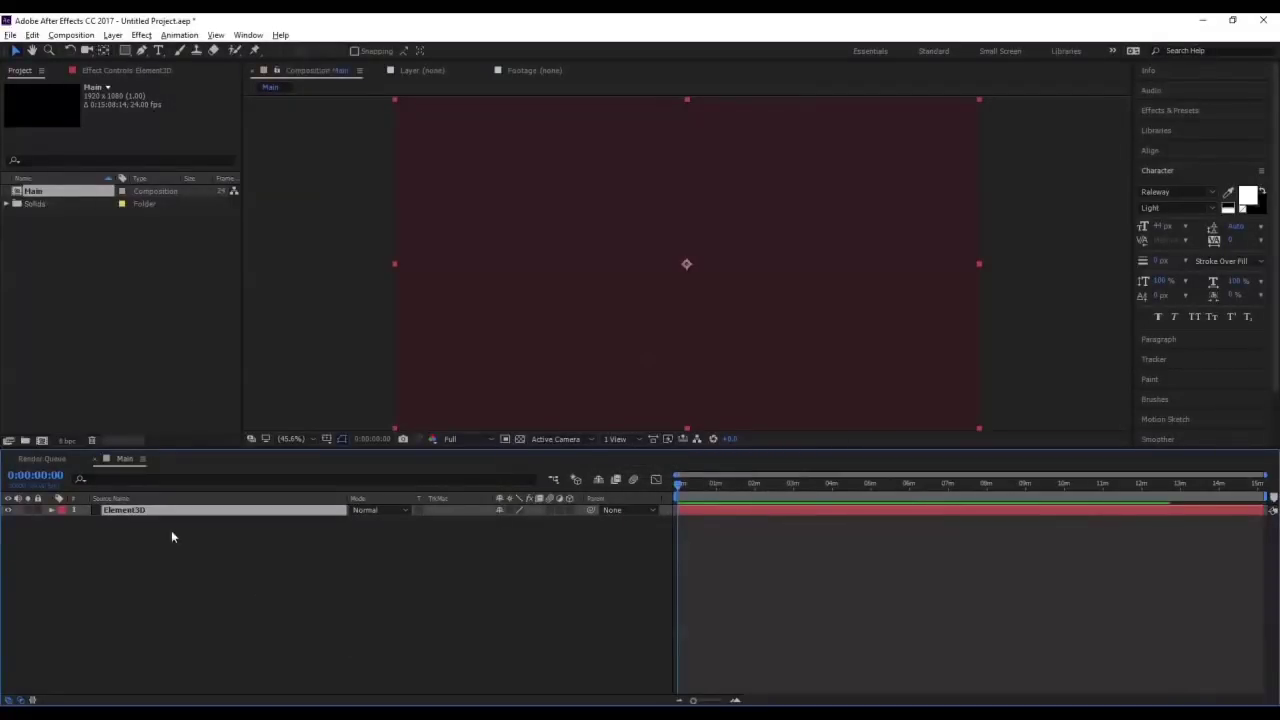
Apply the Video Copilot Element effect to the Element3D solid and open its Scene Setup
{"action": "left_click", "coordinate": [141, 35]}
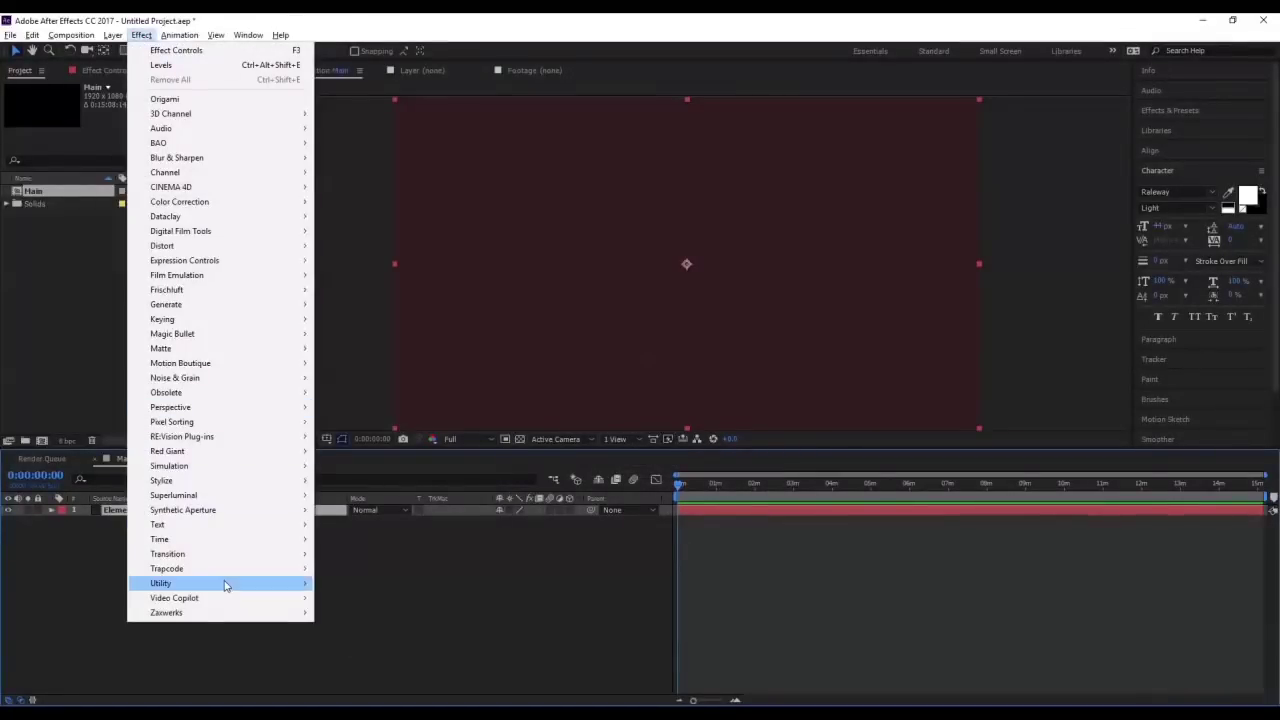
{"action": "mouse_move", "coordinate": [229, 597]}
{"action": "left_click", "coordinate": [380, 598]}
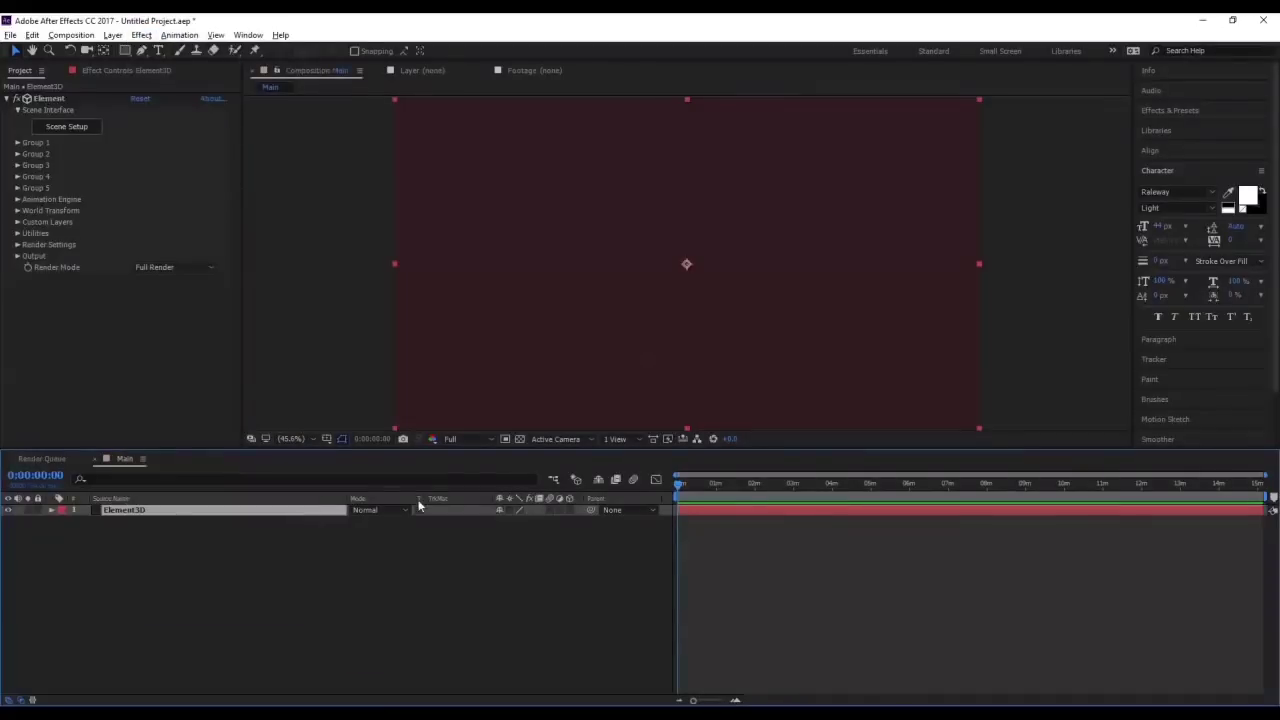
{"action": "left_click", "coordinate": [70, 127]}
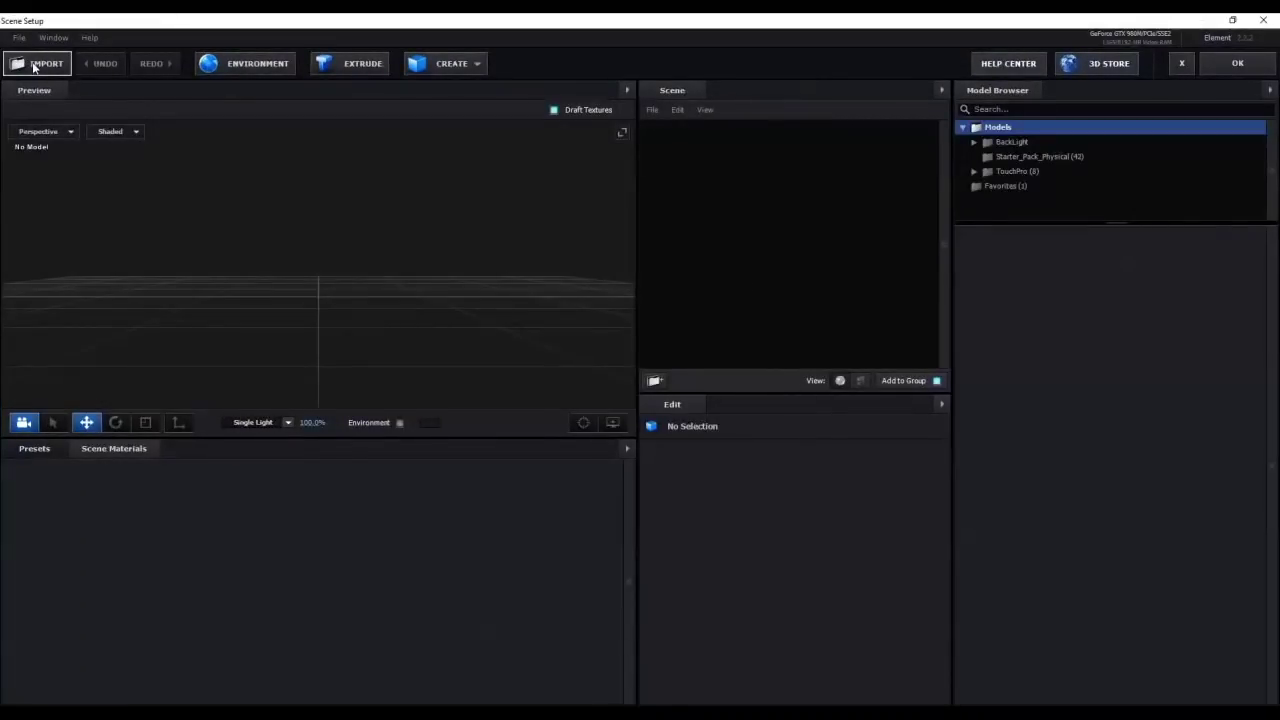
Import the OBJ files in ObjSeq_Example as a 3D sequence, starting from SphereToCube_0.obj
{"action": "left_click", "coordinate": [20, 38]}
{"action": "mouse_move", "coordinate": [97, 55]}
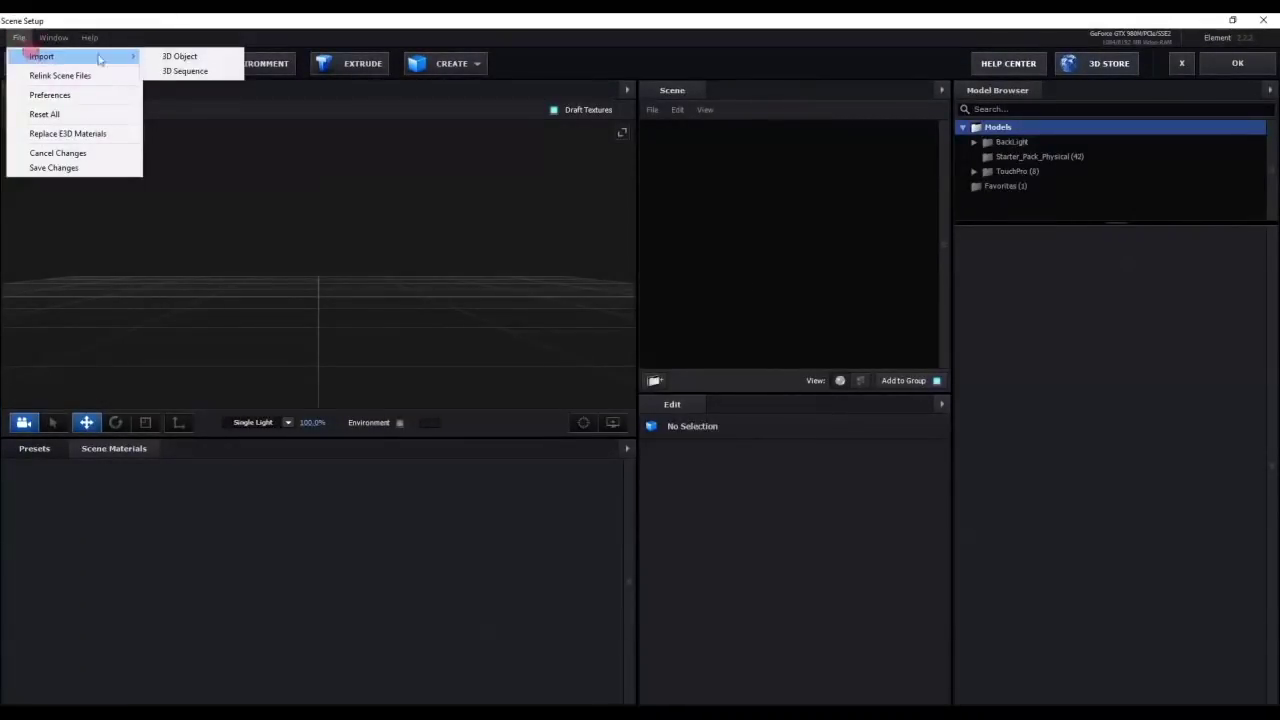
{"action": "left_click", "coordinate": [185, 71]}
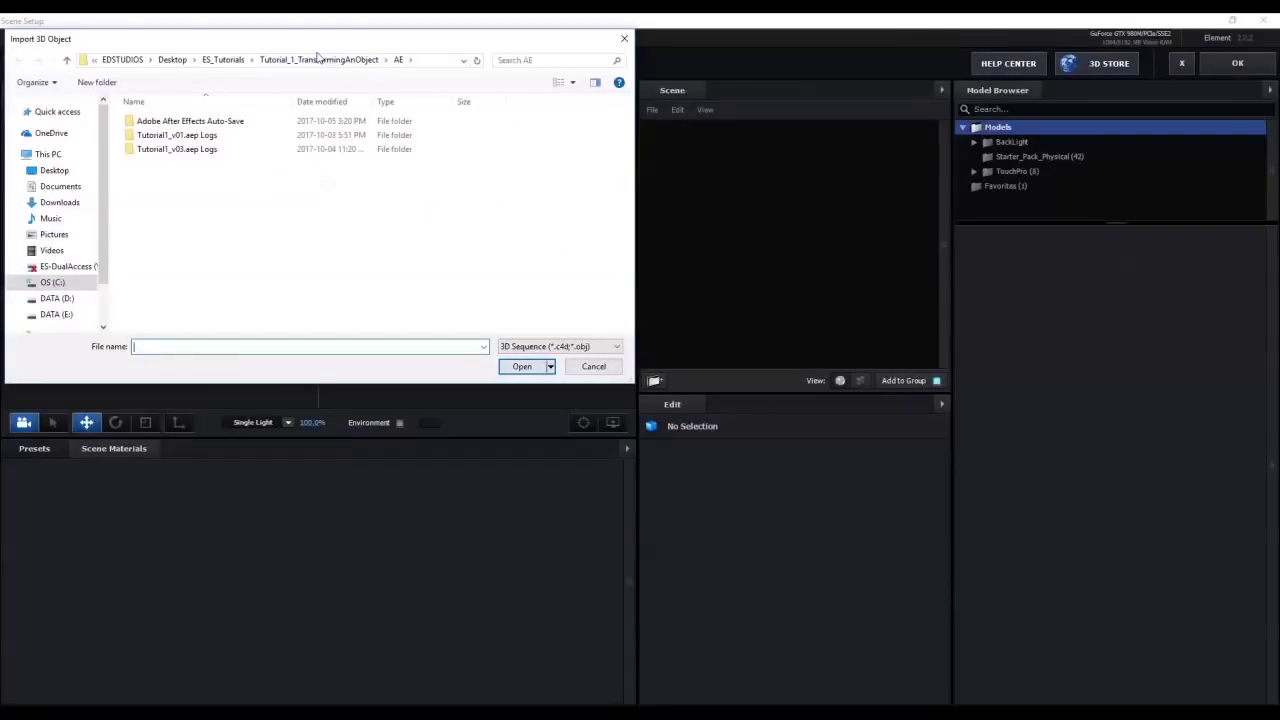
{"action": "left_click", "coordinate": [318, 59]}
{"action": "left_click", "coordinate": [170, 161]}
{"action": "double_click", "coordinate": [170, 162]}
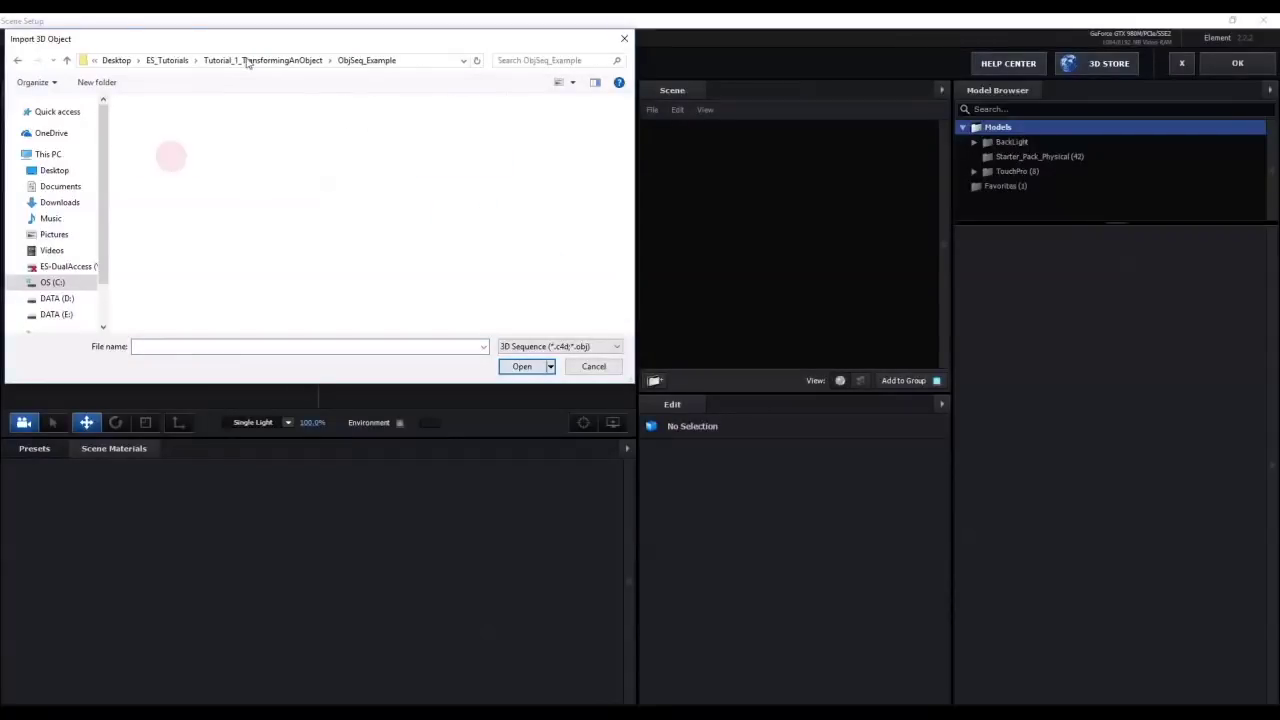
{"action": "left_click", "coordinate": [163, 135]}
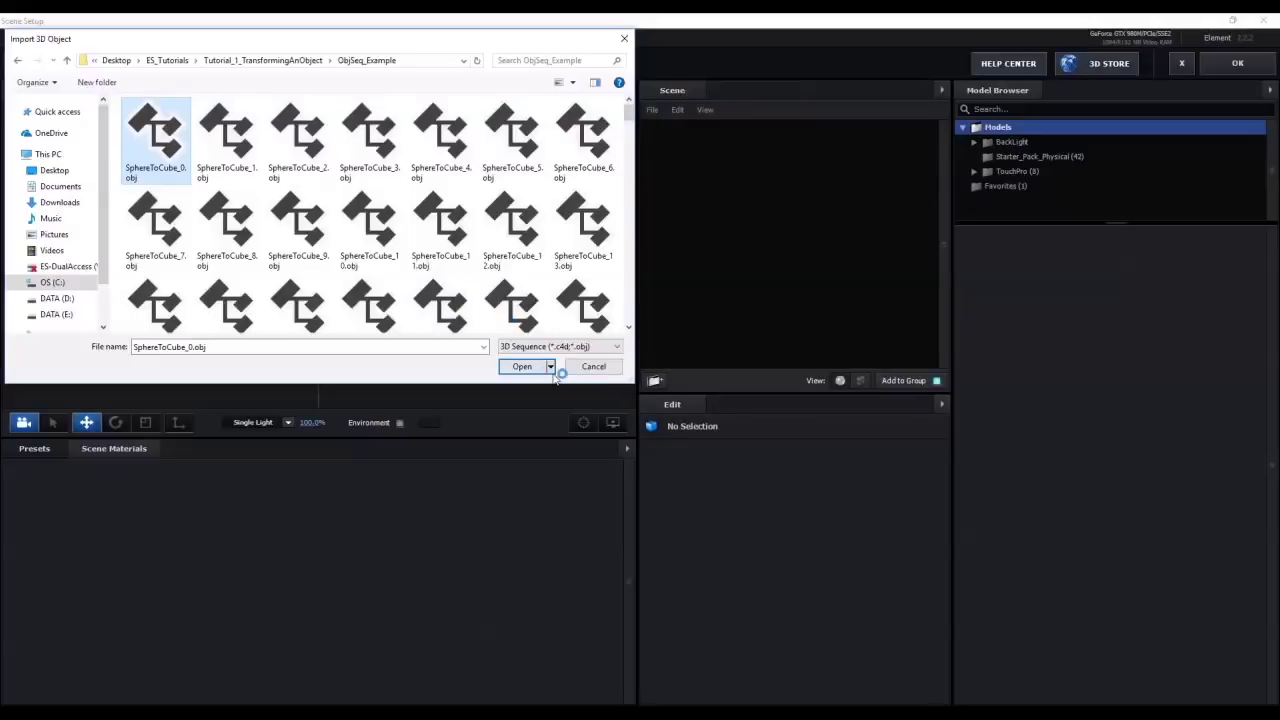
{"action": "left_click", "coordinate": [522, 366]}
{"action": "left_click", "coordinate": [522, 366]}
{"action": "left_click", "coordinate": [735, 496]}
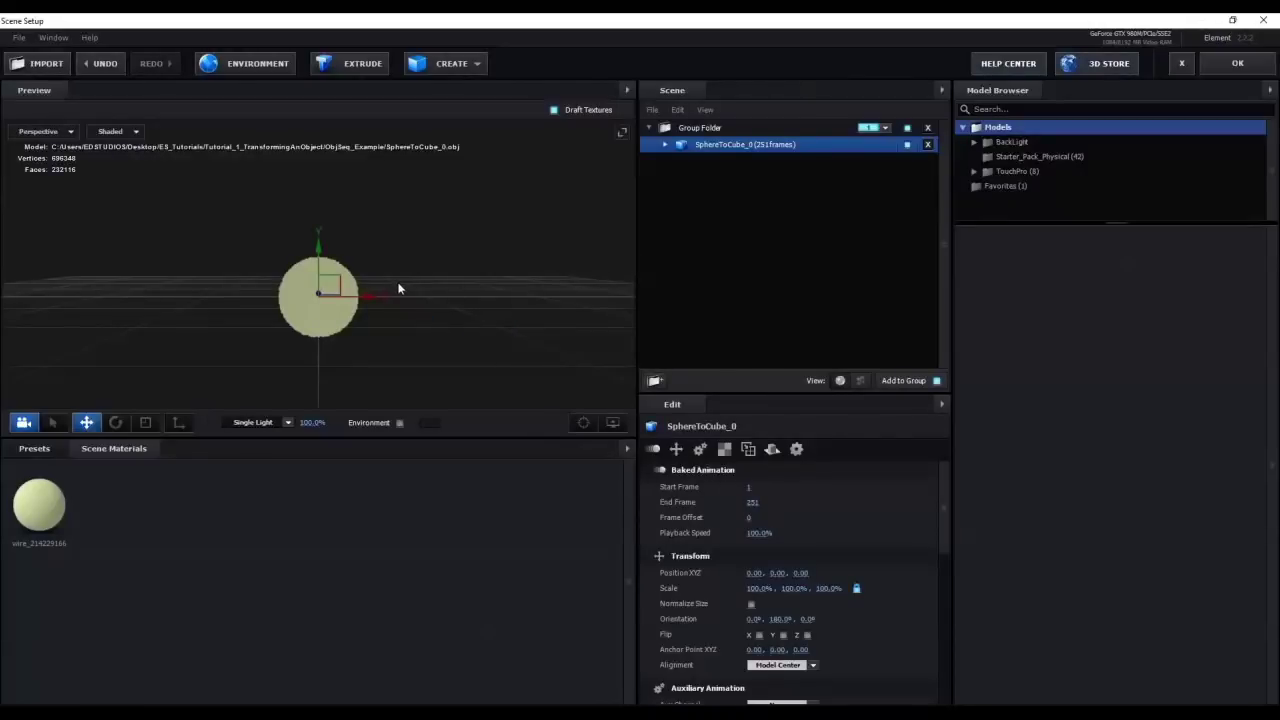
Apply the Grey preset from the Physical materials to the SphereToCube_0 model and expand the model to show its material
{"action": "middle_click_drag", "start_coordinate": [398, 290], "coordinate": [411, 305]}
{"action": "right_click_drag", "start_coordinate": [411, 305], "coordinate": [441, 308]}
{"action": "left_click", "coordinate": [511, 369]}
{"action": "middle_click_drag", "start_coordinate": [511, 369], "coordinate": [451, 120]}
{"action": "left_click_drag", "start_coordinate": [480, 220], "coordinate": [508, 315]}
{"action": "left_click", "coordinate": [67, 510]}
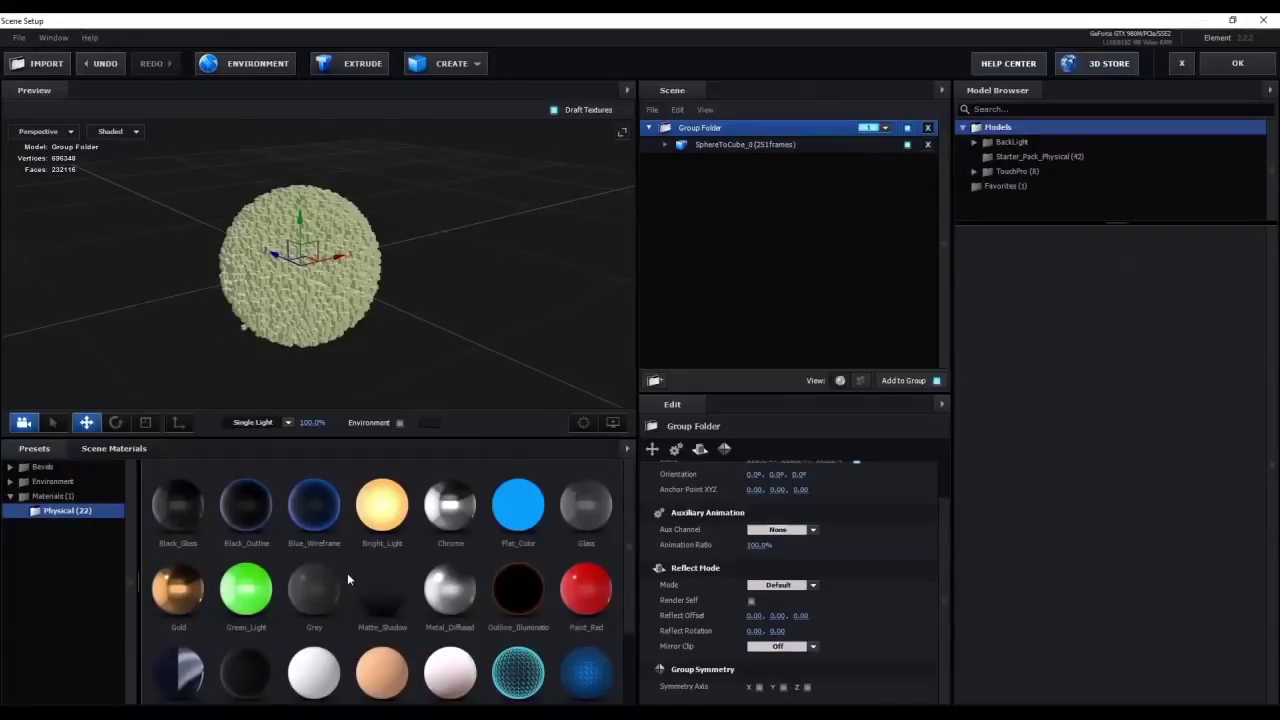
{"action": "scroll", "coordinate": [347, 573], "scroll_direction": "down", "scroll_amount": 2}
{"action": "scroll", "coordinate": [343, 577], "scroll_direction": "up", "scroll_amount": 2}
{"action": "left_click_drag", "start_coordinate": [527, 527], "coordinate": [729, 148]}
{"action": "left_click_drag", "start_coordinate": [314, 590], "coordinate": [645, 140]}
{"action": "left_click", "coordinate": [664, 144]}
{"action": "left_click", "coordinate": [745, 144]}
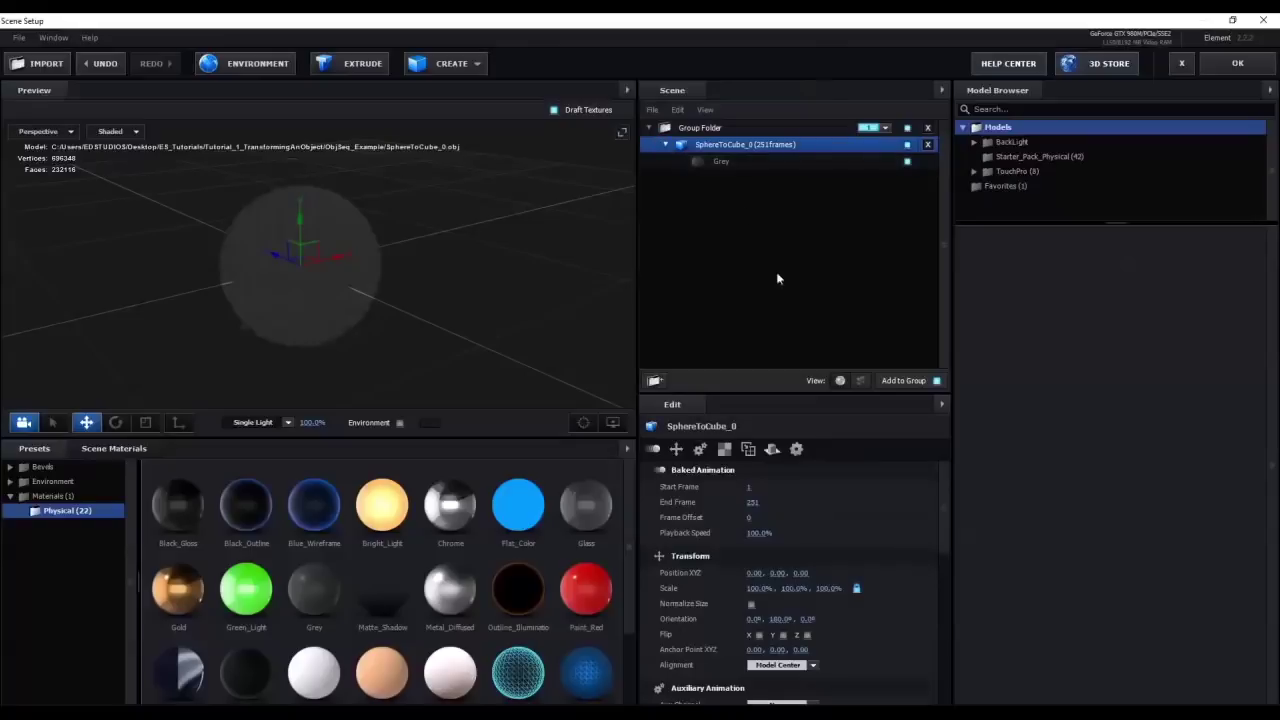
Set the Grey material's diffuse color to the lighter grey 9B9B9B and accept the scene setup
{"action": "left_click", "coordinate": [703, 161]}
{"action": "left_click", "coordinate": [756, 659]}
{"action": "left_click_drag", "start_coordinate": [684, 586], "coordinate": [627, 590]}
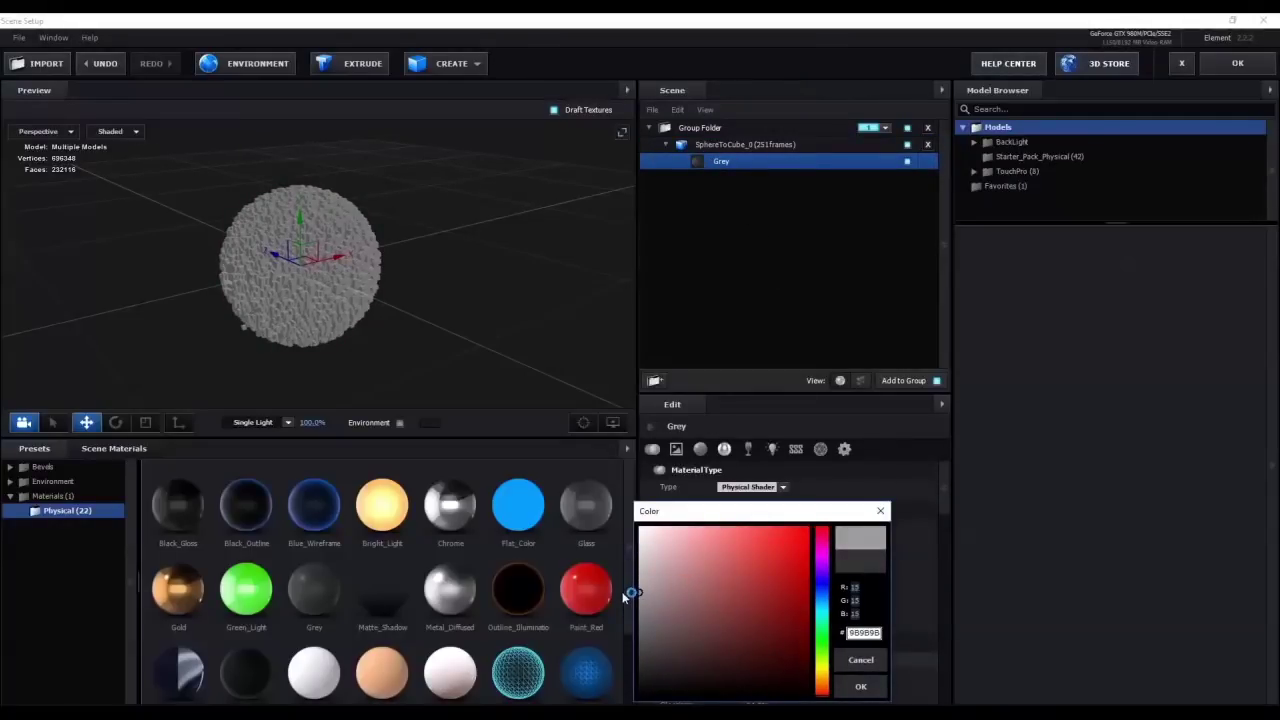
{"action": "left_click", "coordinate": [860, 686]}
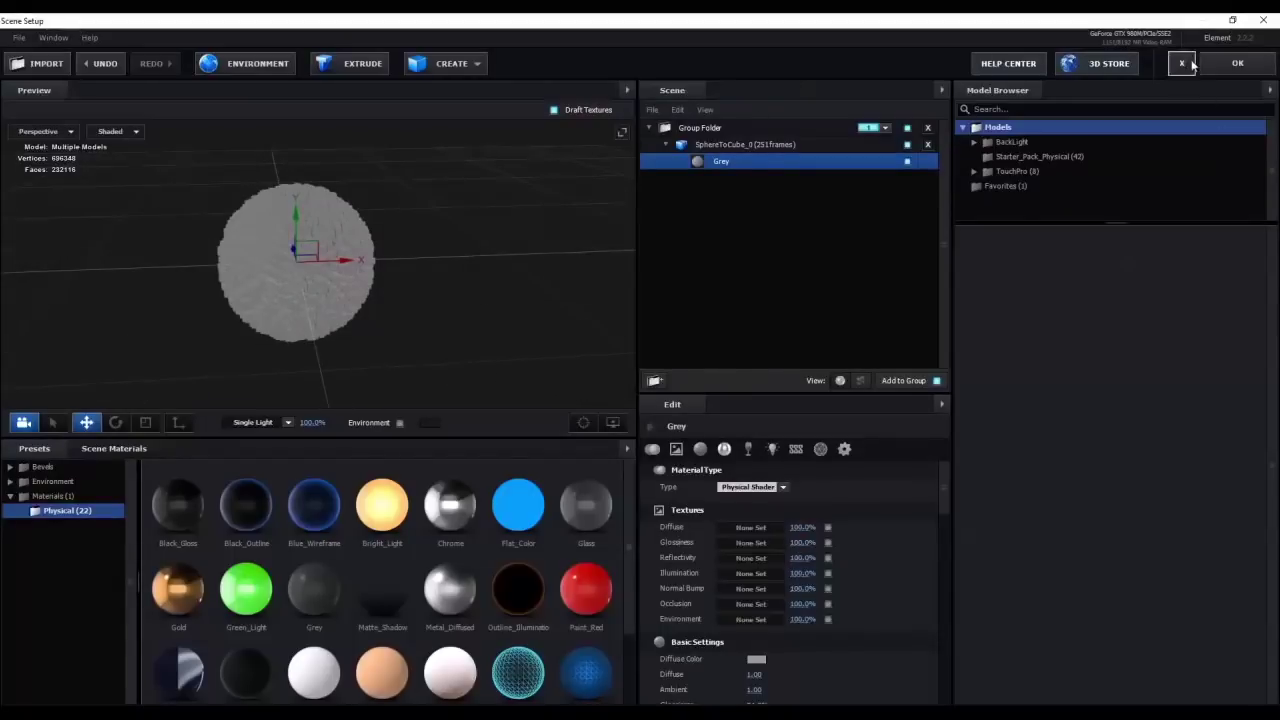
{"action": "left_click", "coordinate": [1237, 63]}
Add a two-node camera named Camera 1 to the Main composition and activate the camera tool
{"action": "left_click", "coordinate": [250, 595]}
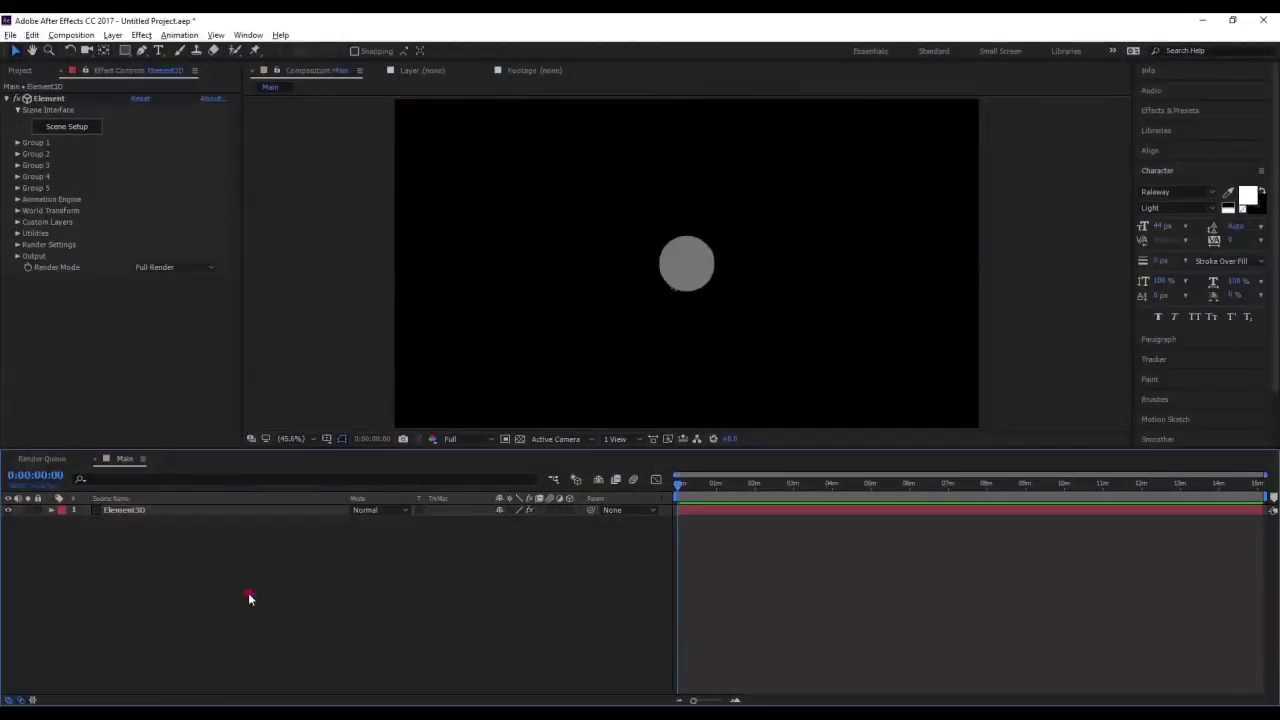
{"action": "right_click", "coordinate": [142, 560]}
{"action": "mouse_move", "coordinate": [222, 569]}
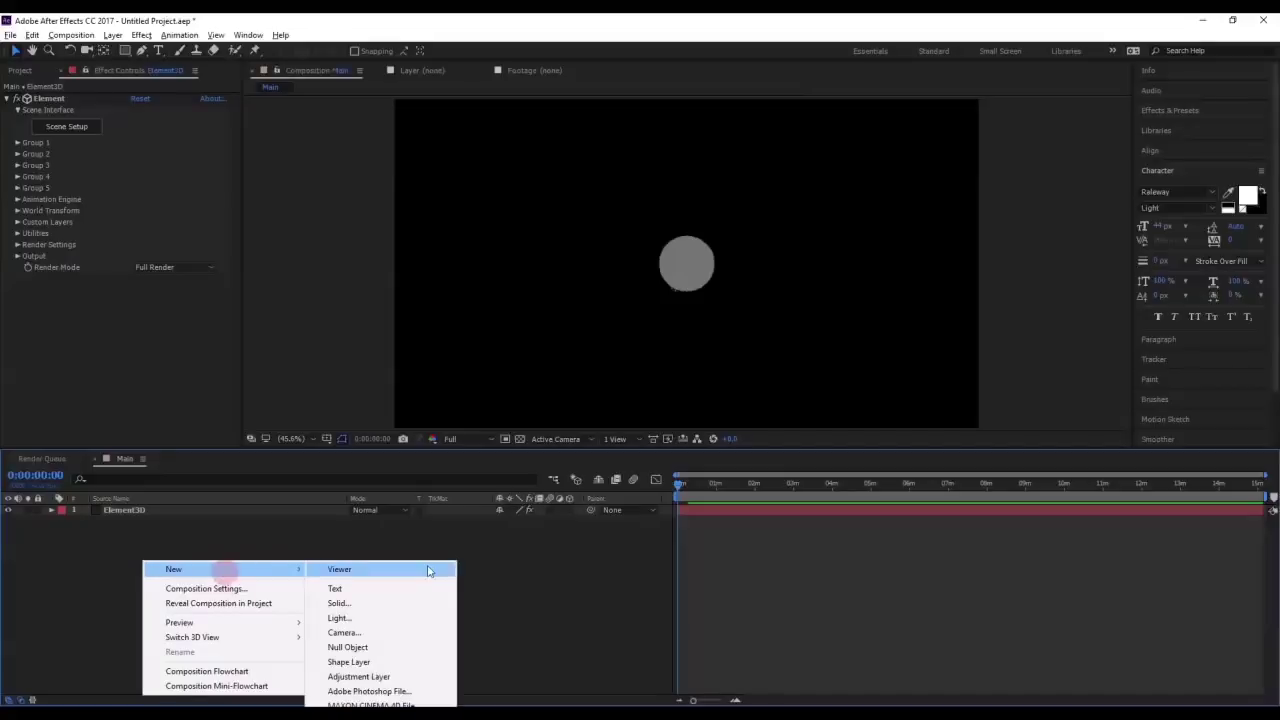
{"action": "left_click", "coordinate": [356, 638]}
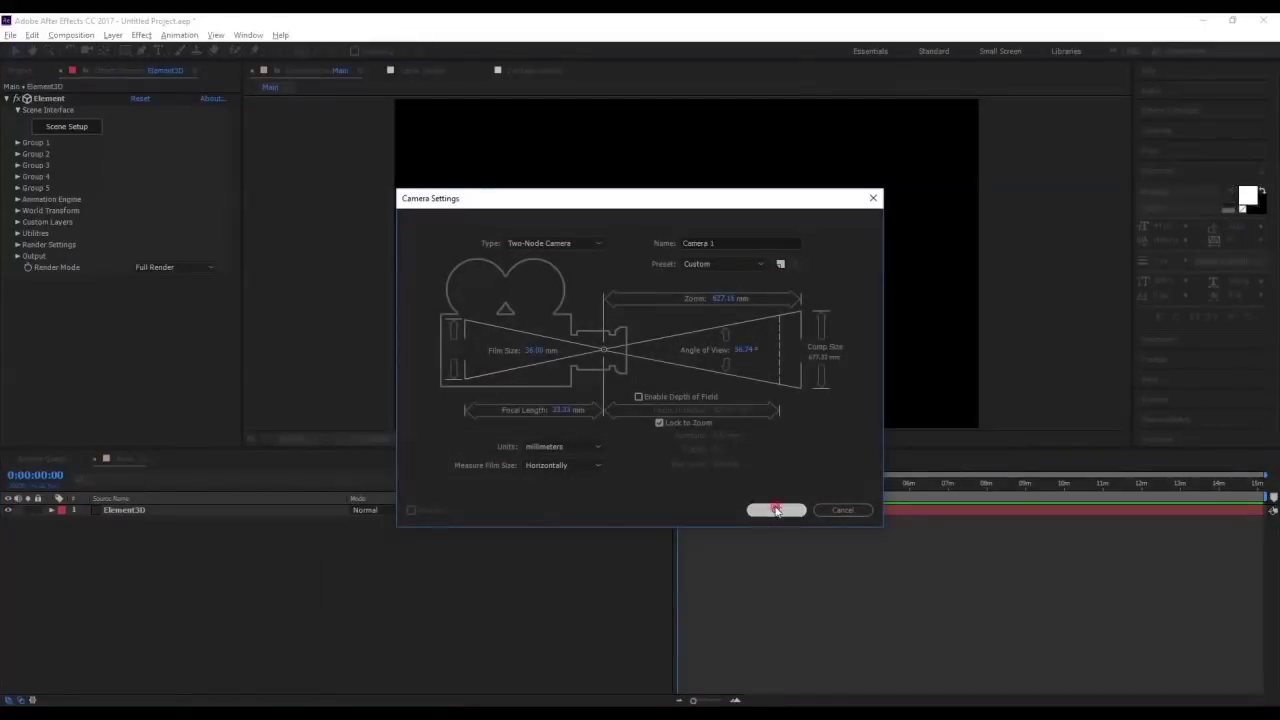
{"action": "left_click", "coordinate": [771, 509]}
{"action": "left_click", "coordinate": [87, 50]}
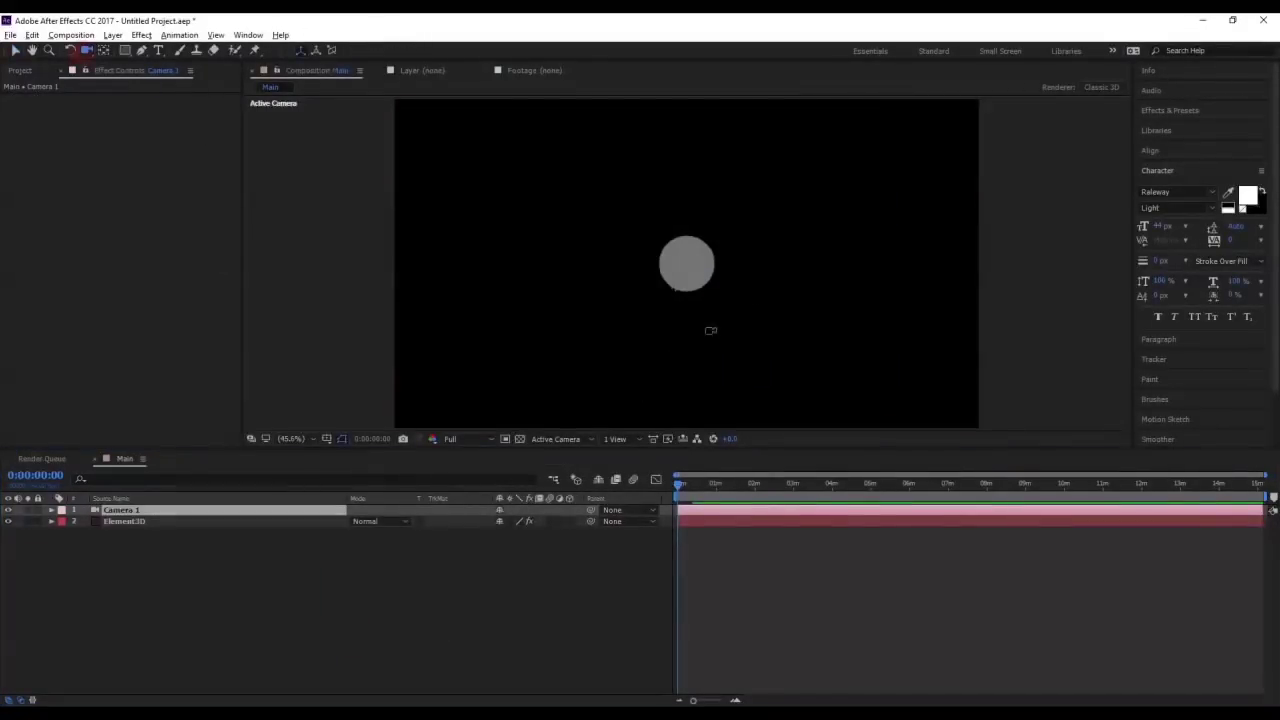
Move the camera closer to the sphere and turn on Show in BG in Element's Physical Environment render settings
{"action": "right_click_drag", "start_coordinate": [728, 253], "coordinate": [733, 97]}
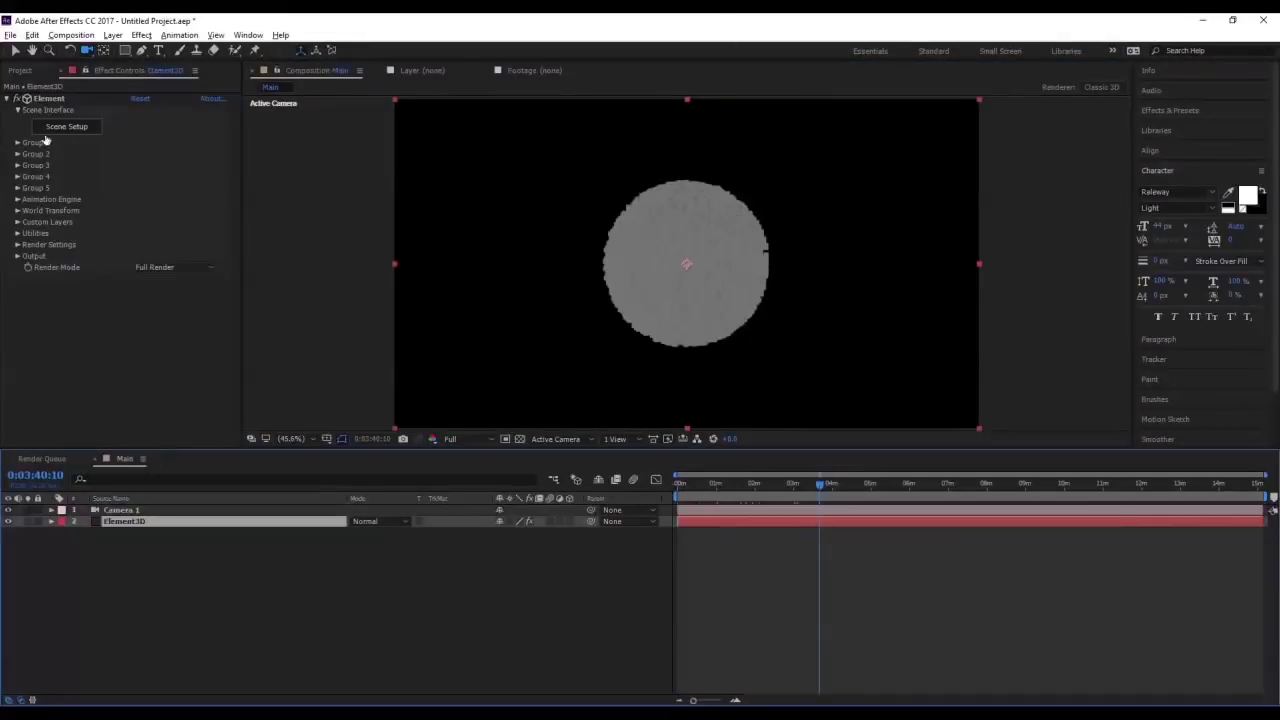
{"action": "left_click", "coordinate": [45, 141]}
{"action": "left_click", "coordinate": [29, 176]}
{"action": "scroll", "coordinate": [115, 357], "scroll_direction": "down", "scroll_amount": 1}
{"action": "left_click", "coordinate": [17, 418]}
{"action": "scroll", "coordinate": [40, 380], "scroll_direction": "down", "scroll_amount": 7}
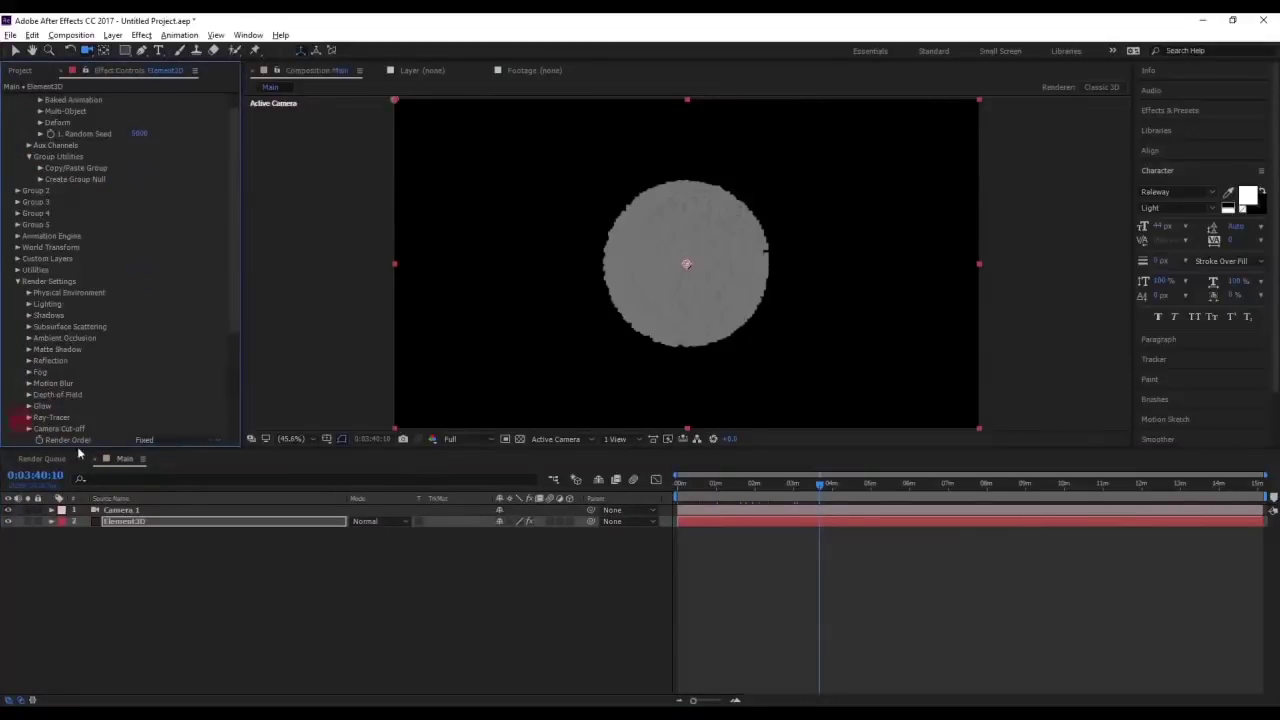
{"action": "left_click", "coordinate": [29, 270]}
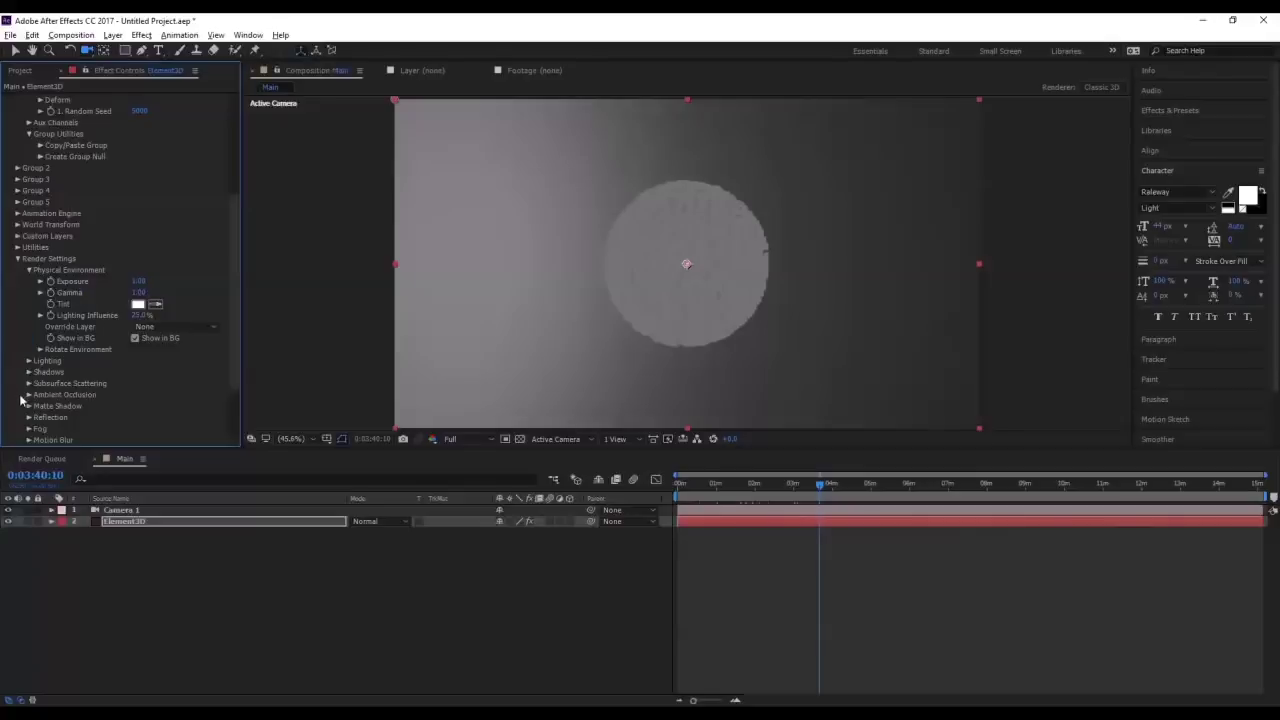
Set Add Lighting to Stylized in Element's Lighting render settings and orbit the camera slightly around the sphere
{"action": "left_click", "coordinate": [29, 360]}
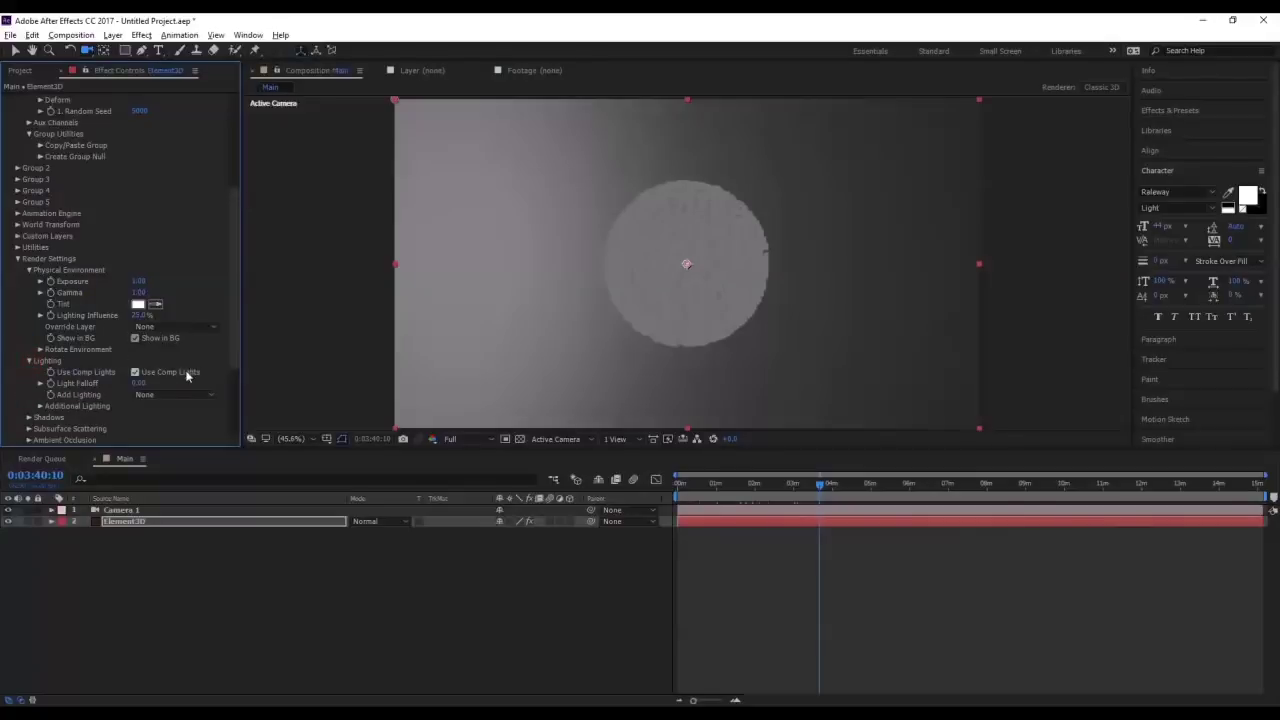
{"action": "scroll", "coordinate": [187, 375], "scroll_direction": "down", "scroll_amount": 2}
{"action": "left_click", "coordinate": [180, 334]}
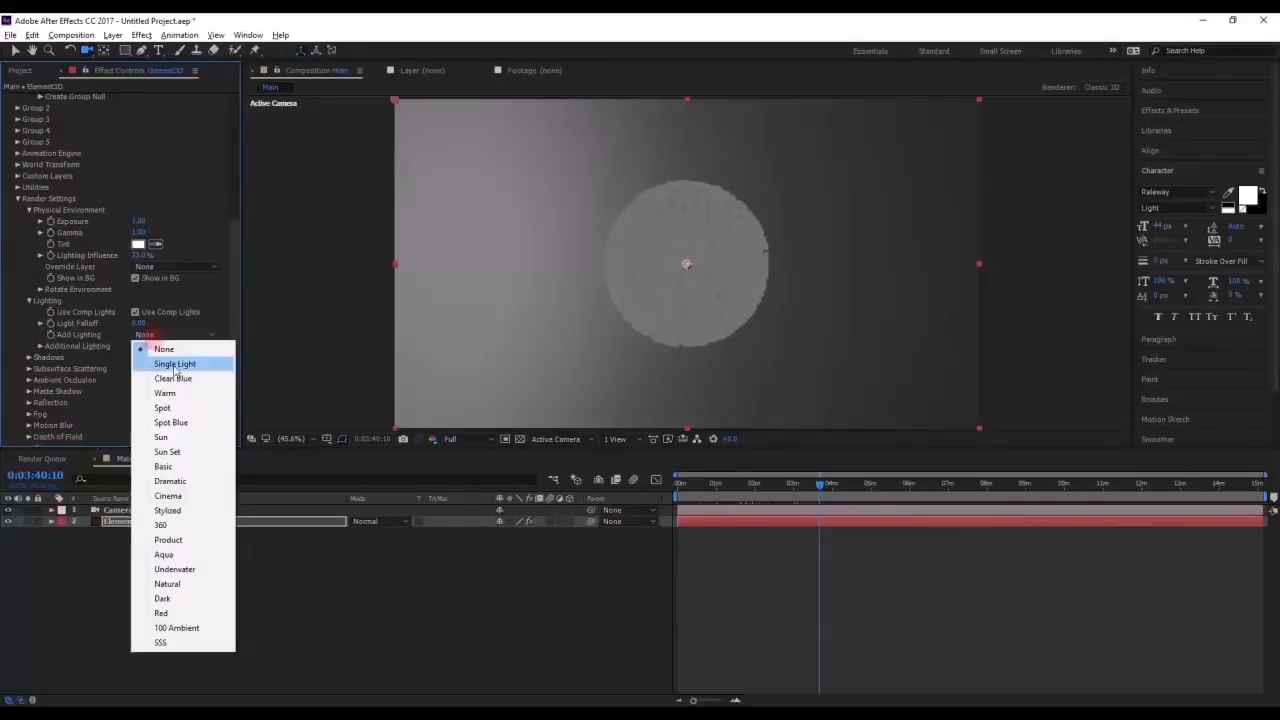
{"action": "left_click", "coordinate": [168, 511]}
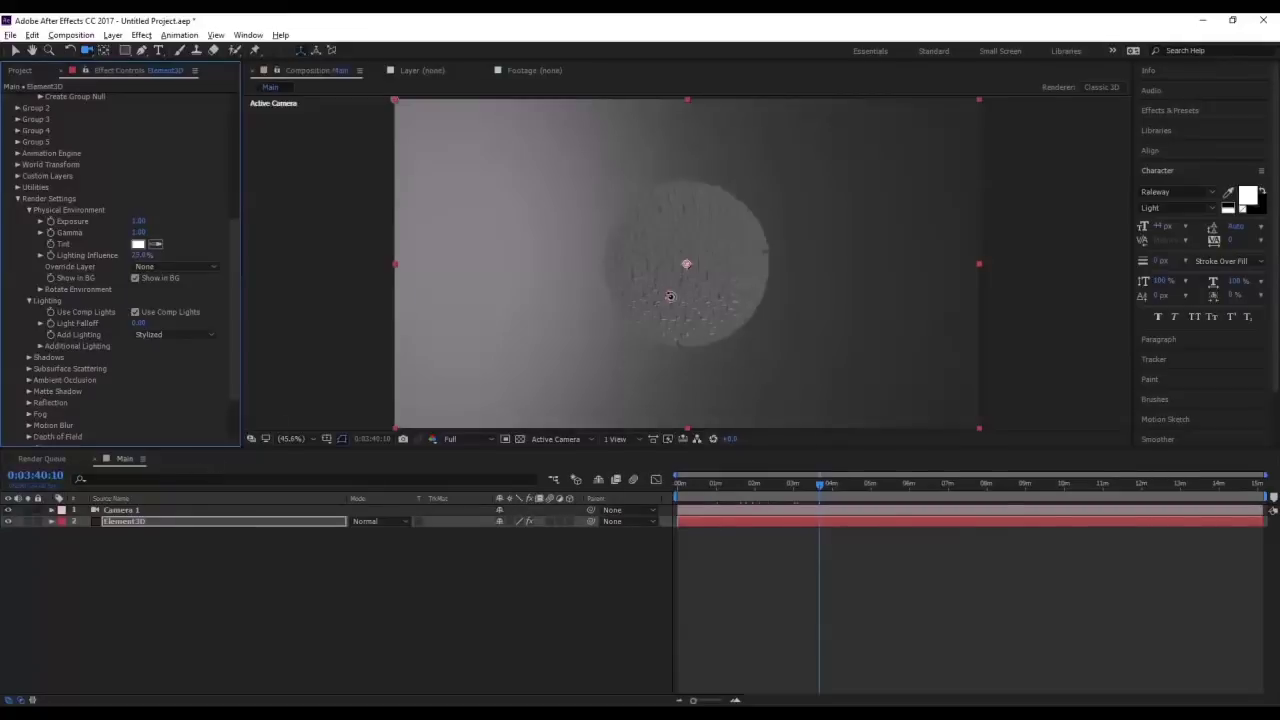
{"action": "mouse_move", "coordinate": [674, 297]}
{"action": "left_mouse_down"}
{"action": "mouse_move", "coordinate": [697, 305]}
{"action": "mouse_move", "coordinate": [676, 302]}
{"action": "mouse_move", "coordinate": [686, 299]}
{"action": "left_mouse_up"}
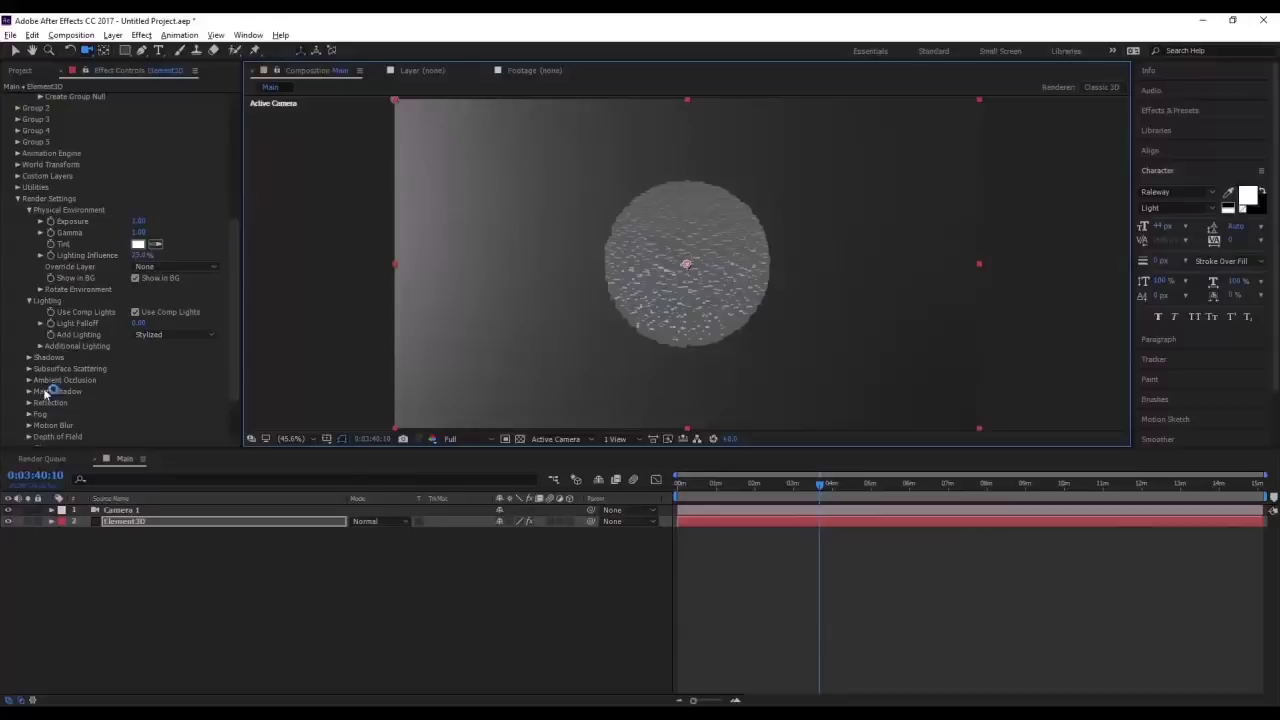
Enable shadows in the Element render settings and set the shadow map size to 2048
{"action": "left_click", "coordinate": [28, 357]}
{"action": "scroll", "coordinate": [98, 368], "scroll_direction": "down", "scroll_amount": 1}
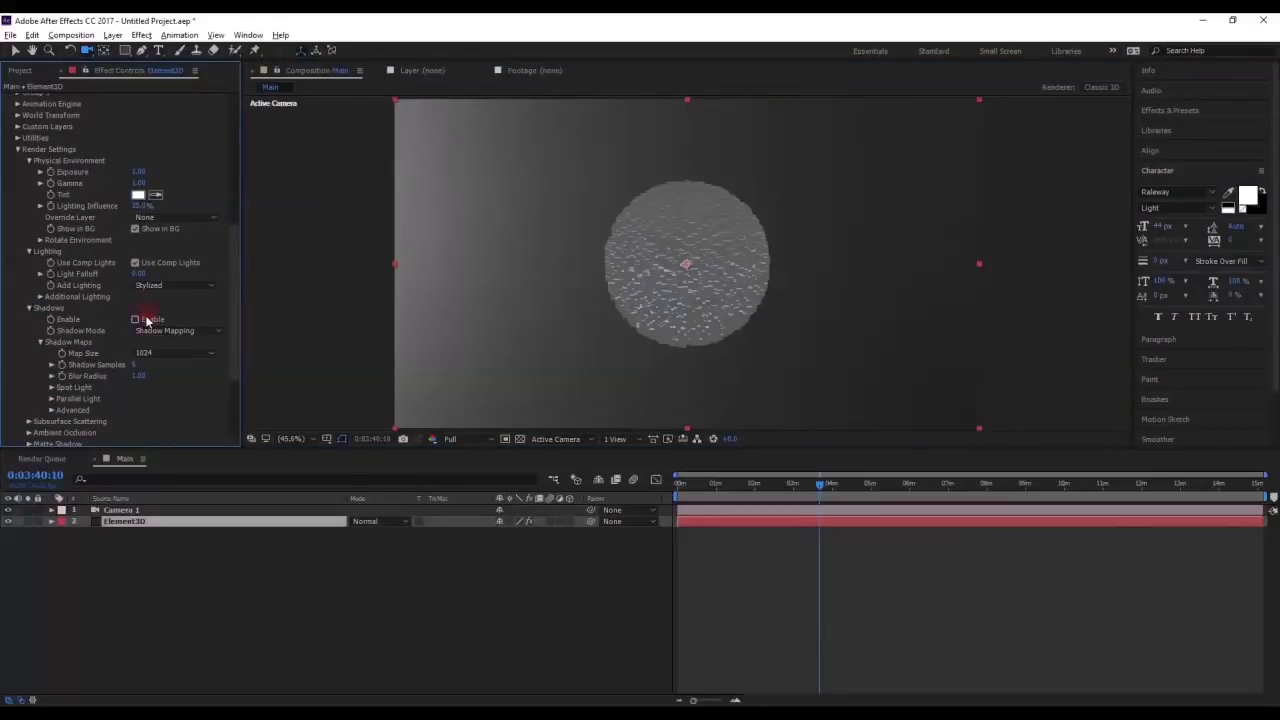
{"action": "left_click", "coordinate": [138, 319]}
{"action": "left_click", "coordinate": [172, 353]}
{"action": "left_click", "coordinate": [179, 412]}
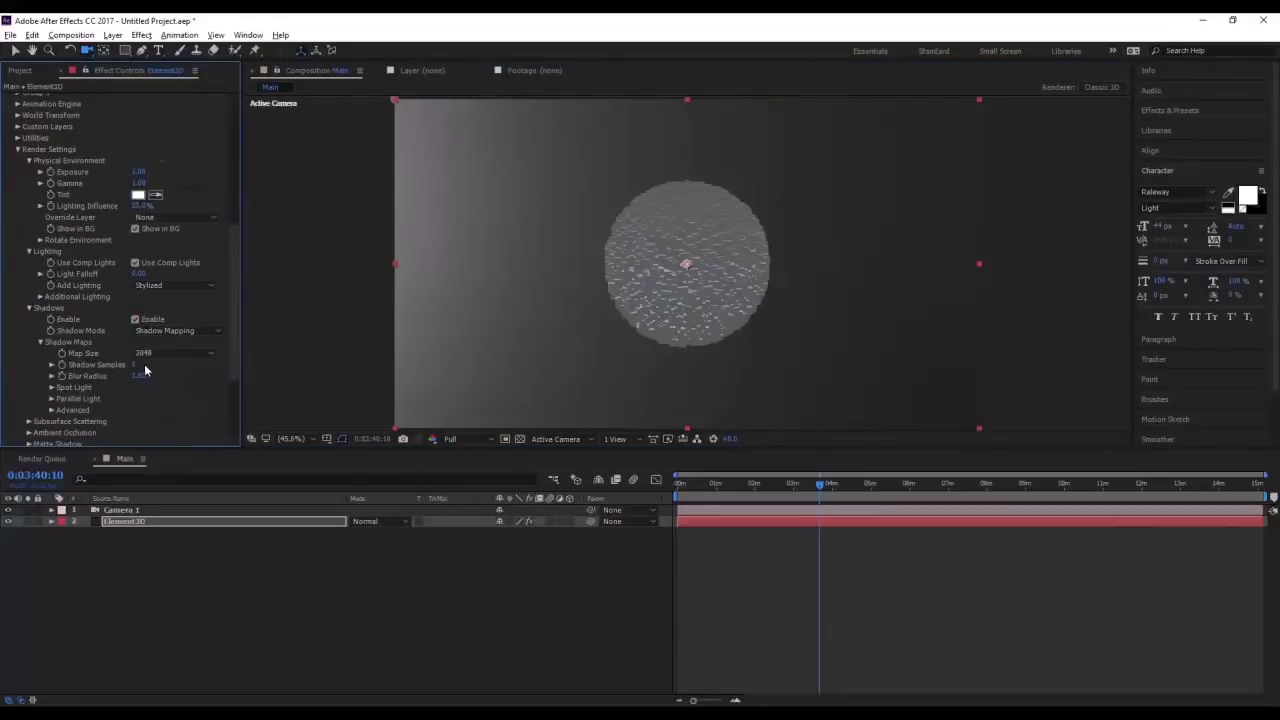
Enable ambient occlusion in the Element render settings and orbit the camera slightly around the sphere
{"action": "scroll", "coordinate": [145, 365], "scroll_direction": "down", "scroll_amount": 1}
{"action": "scroll", "coordinate": [110, 372], "scroll_direction": "down", "scroll_amount": 1}
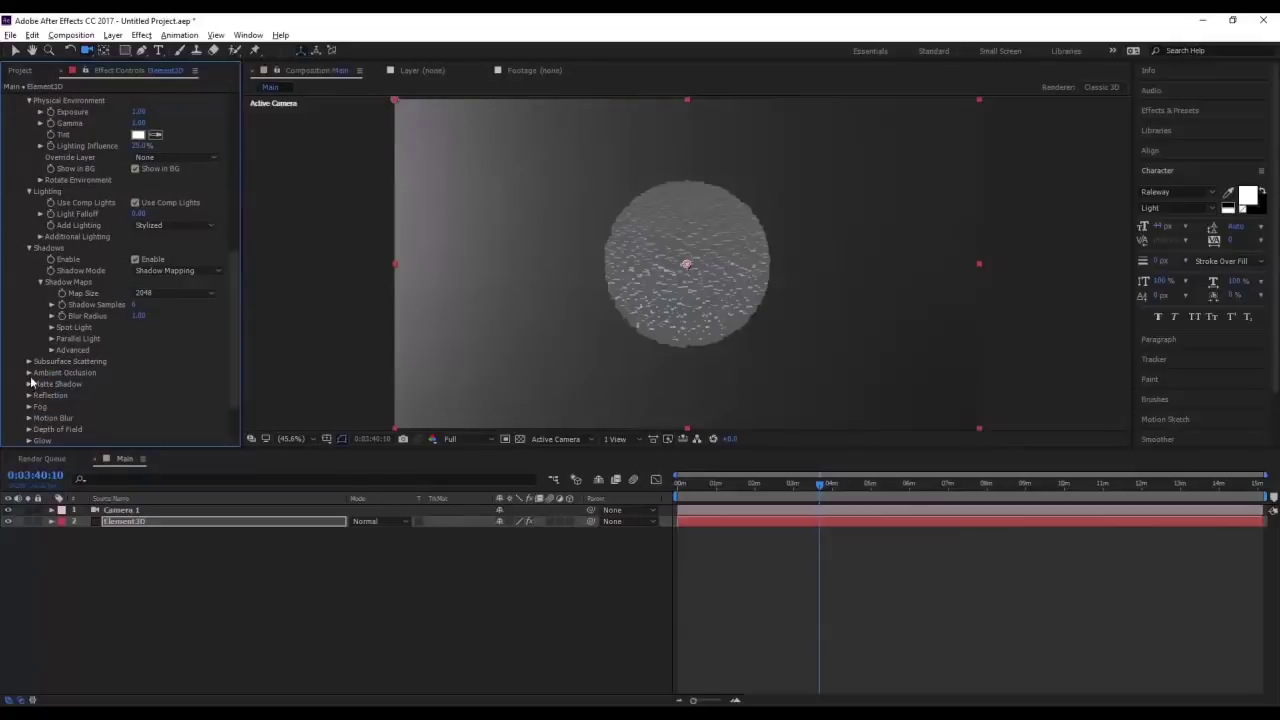
{"action": "left_click", "coordinate": [28, 362]}
{"action": "scroll", "coordinate": [72, 386], "scroll_direction": "down", "scroll_amount": 2}
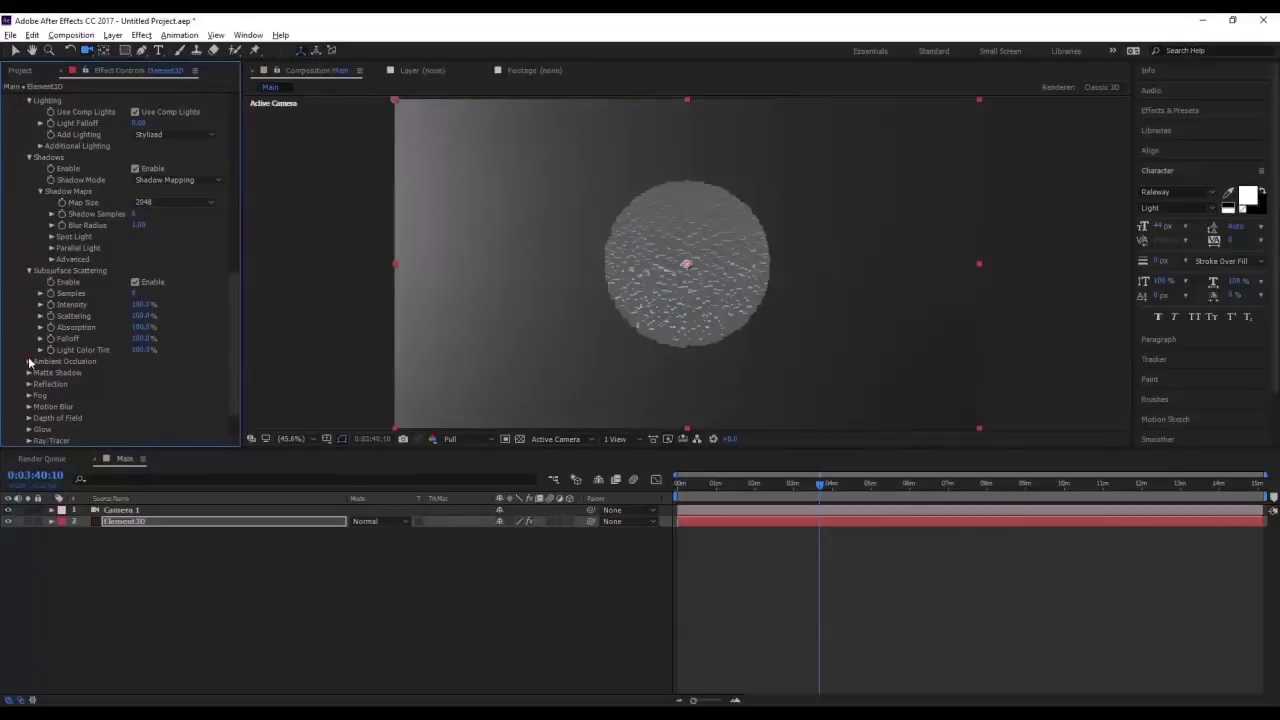
{"action": "left_click", "coordinate": [29, 361]}
{"action": "scroll", "coordinate": [30, 362], "scroll_direction": "down", "scroll_amount": 3}
{"action": "scroll", "coordinate": [85, 372], "scroll_direction": "down", "scroll_amount": 1}
{"action": "left_click", "coordinate": [137, 252]}
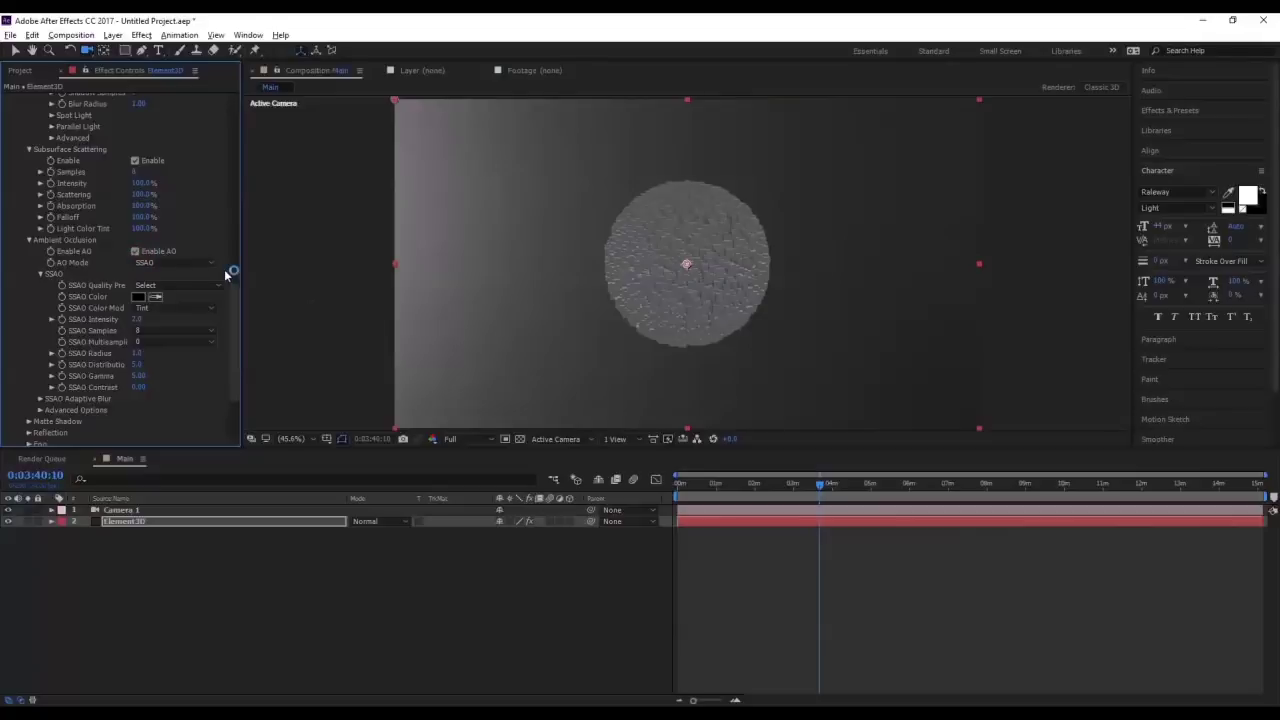
{"action": "mouse_move", "coordinate": [765, 309]}
{"action": "left_mouse_down"}
{"action": "mouse_move", "coordinate": [680, 280]}
{"action": "mouse_move", "coordinate": [620, 280]}
{"action": "mouse_move", "coordinate": [774, 291]}
{"action": "mouse_move", "coordinate": [788, 308]}
{"action": "mouse_move", "coordinate": [777, 306]}
{"action": "left_mouse_up"}
Choose an SSAO quality preset for the ambient occlusion
{"action": "scroll", "coordinate": [85, 271], "scroll_direction": "down", "scroll_amount": 2}
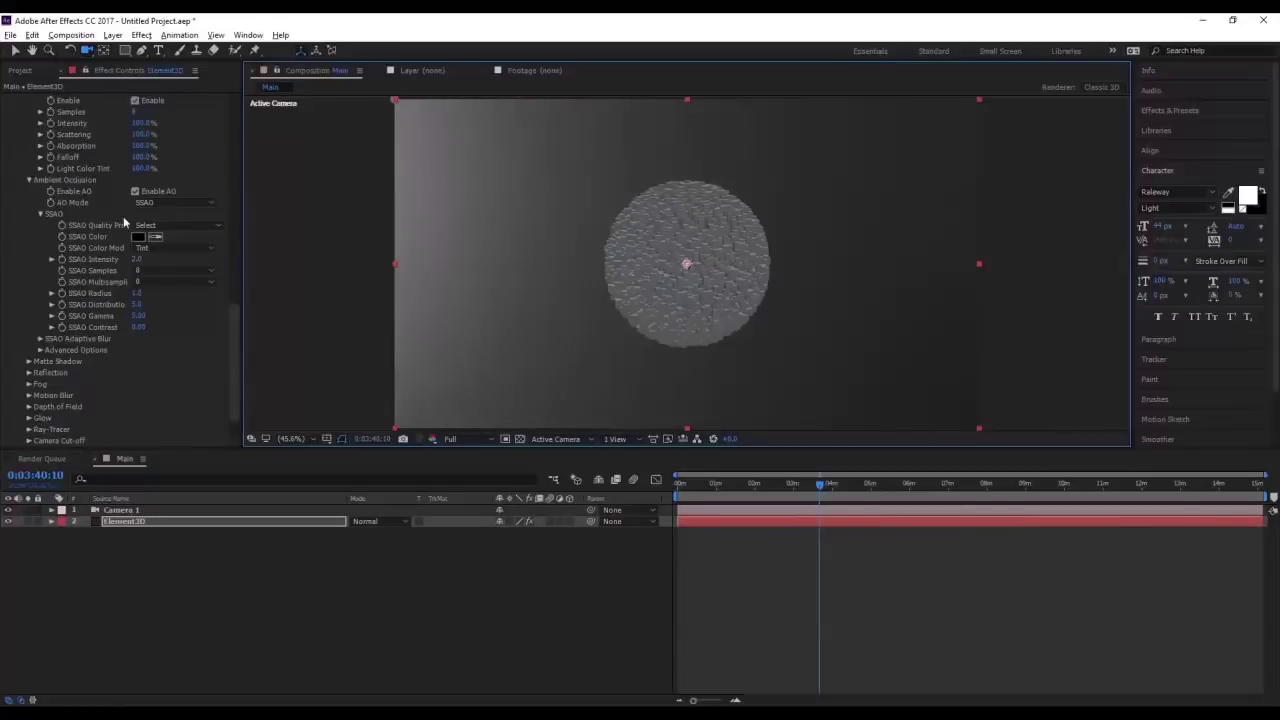
{"action": "left_click", "coordinate": [165, 226]}
{"action": "left_click", "coordinate": [183, 269]}
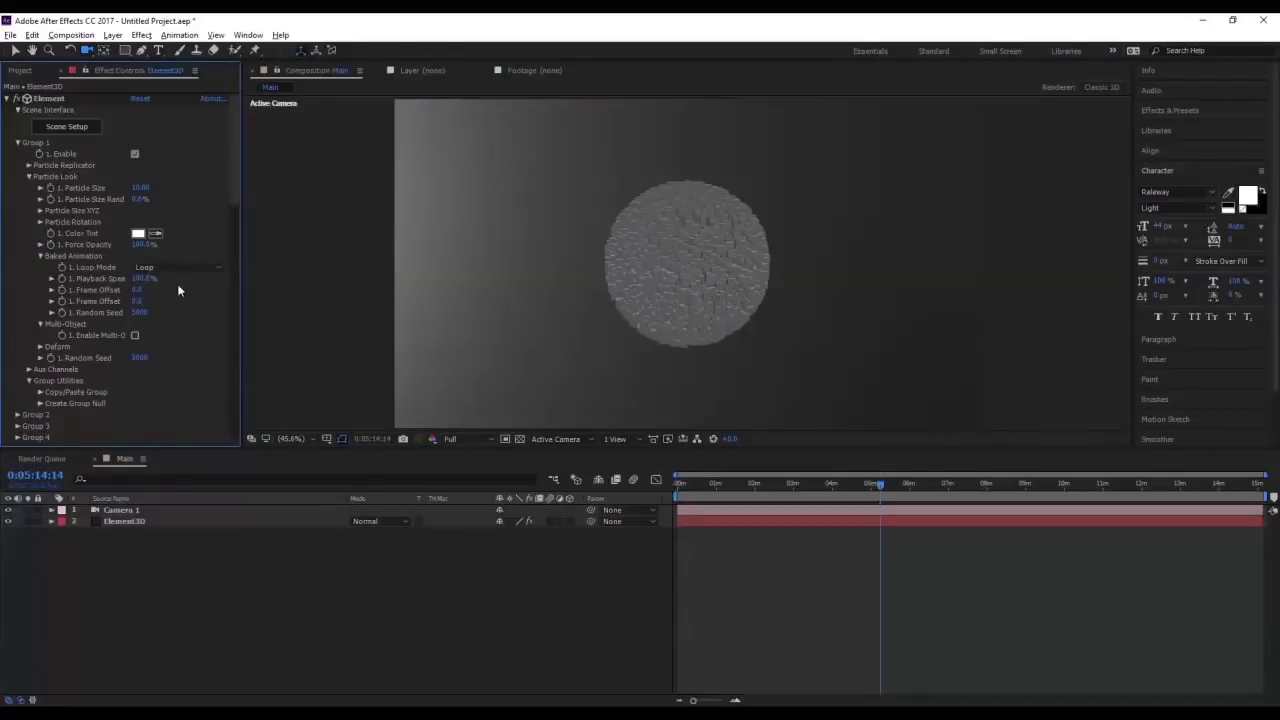
Set Group 1's baked animation Loop Mode to Freeze at End and scrub back to the start of the composition
{"action": "left_click", "coordinate": [176, 267]}
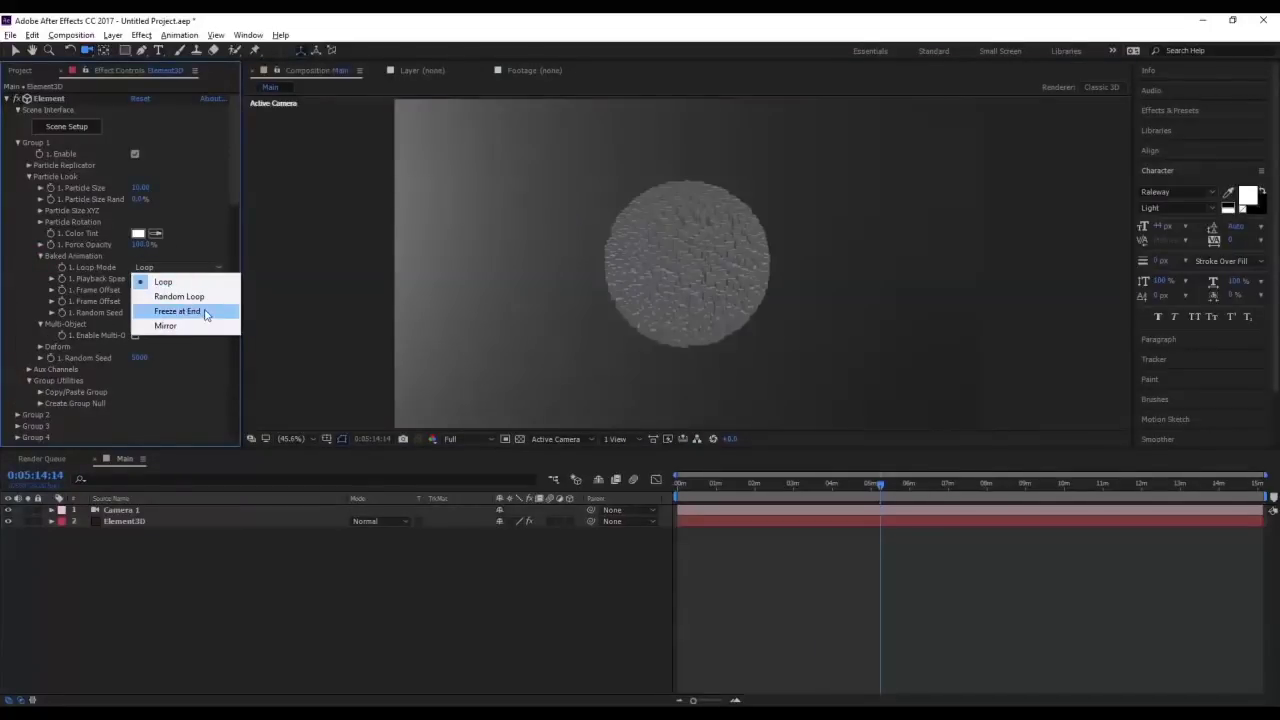
{"action": "left_click", "coordinate": [193, 311]}
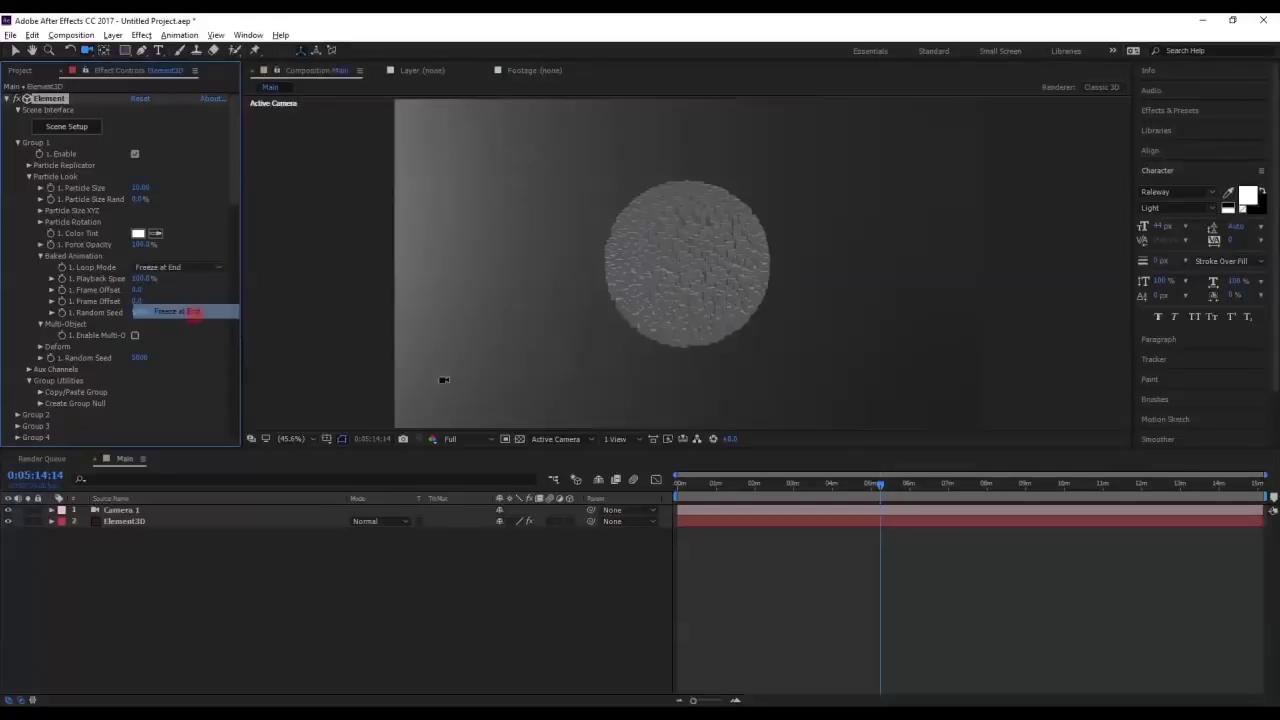
{"action": "left_click_drag", "start_coordinate": [723, 486], "coordinate": [629, 498]}
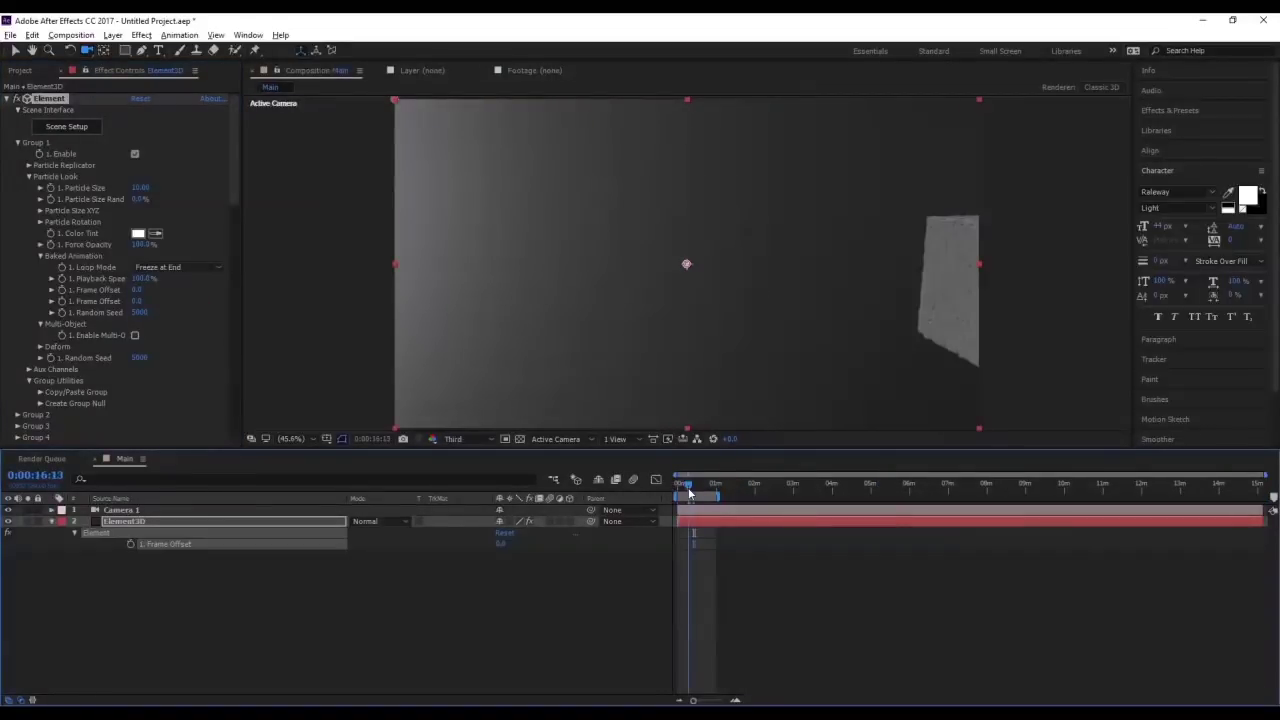
End the work area at about 16 seconds and scrub through the particle transformation back to the first frame
{"action": "left_click_drag", "start_coordinate": [690, 492], "coordinate": [571, 508]}
{"action": "key", "text": "n"}
{"action": "scroll", "coordinate": [681, 542], "scroll_direction": "up", "scroll_amount": 3, "text": "alt"}
{"action": "scroll", "coordinate": [680, 543], "scroll_direction": "up", "scroll_amount": 2, "text": "alt"}
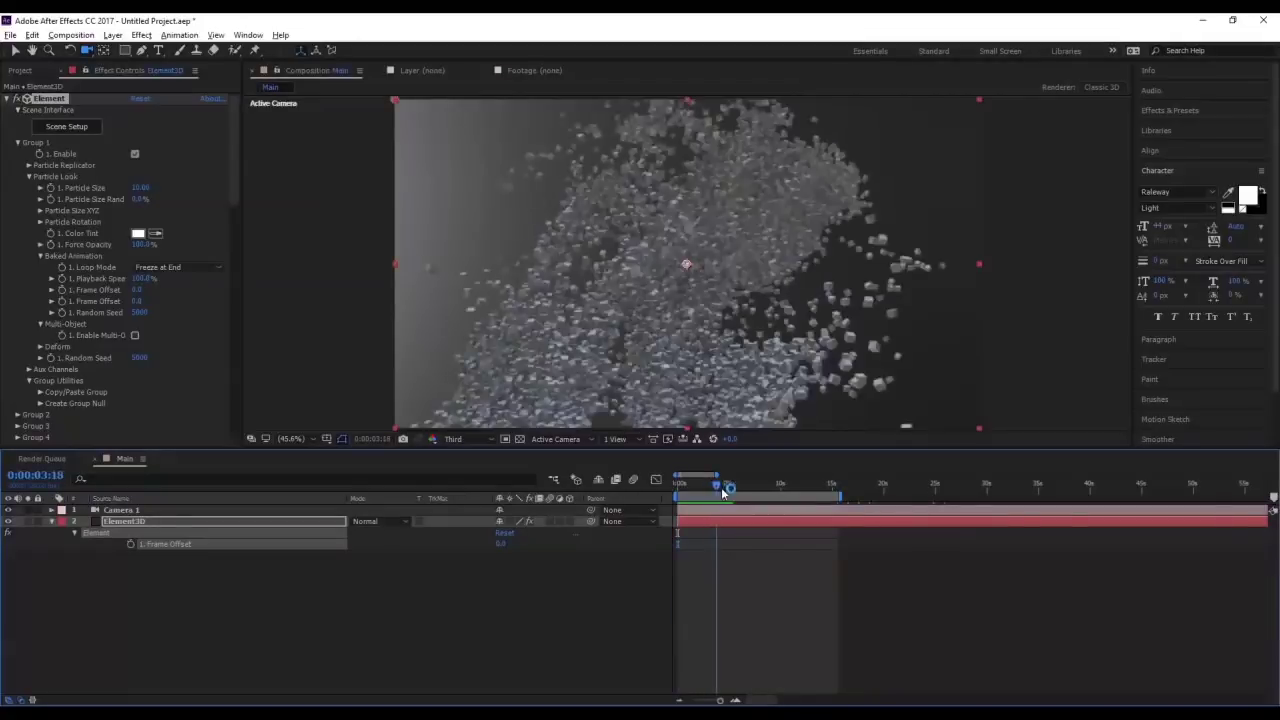
{"action": "left_click_drag", "start_coordinate": [724, 490], "coordinate": [657, 485]}
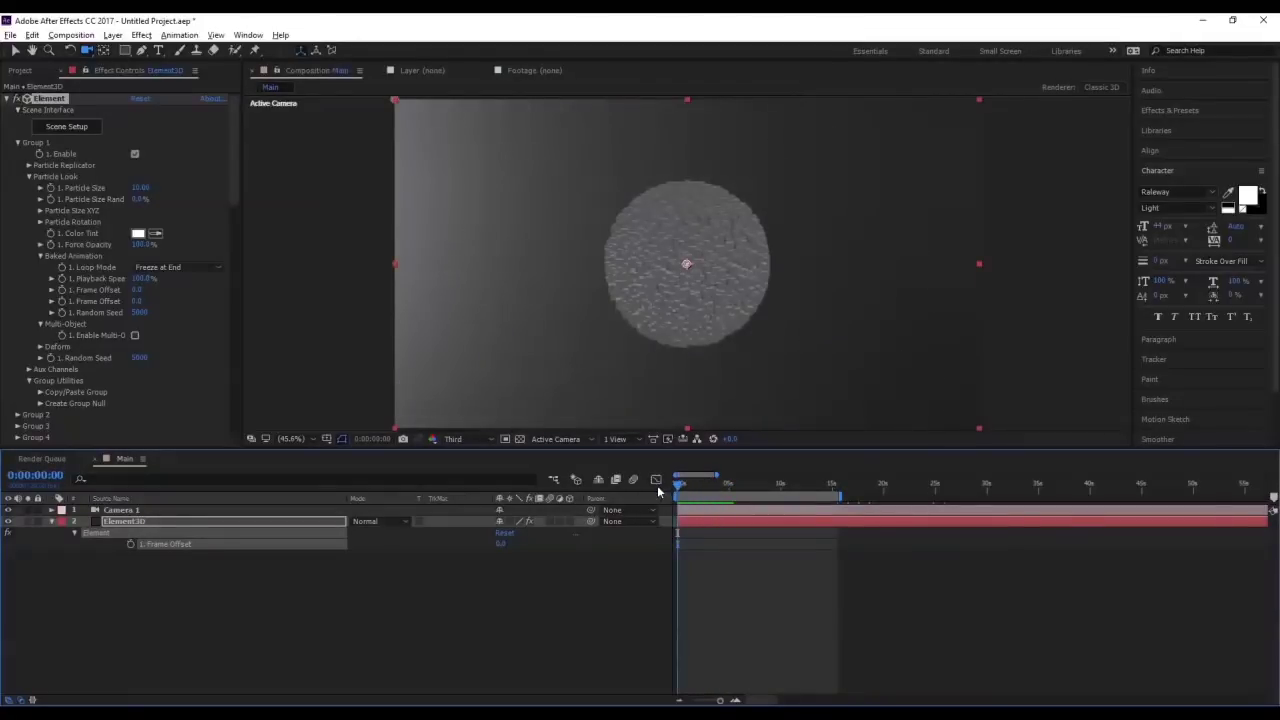
Set starting keyframes at 0:00:00:00 for Camera 1's point of interest, position, orientation and X, Y and Z rotation
{"action": "left_click", "coordinate": [52, 521]}
{"action": "left_click", "coordinate": [51, 510]}
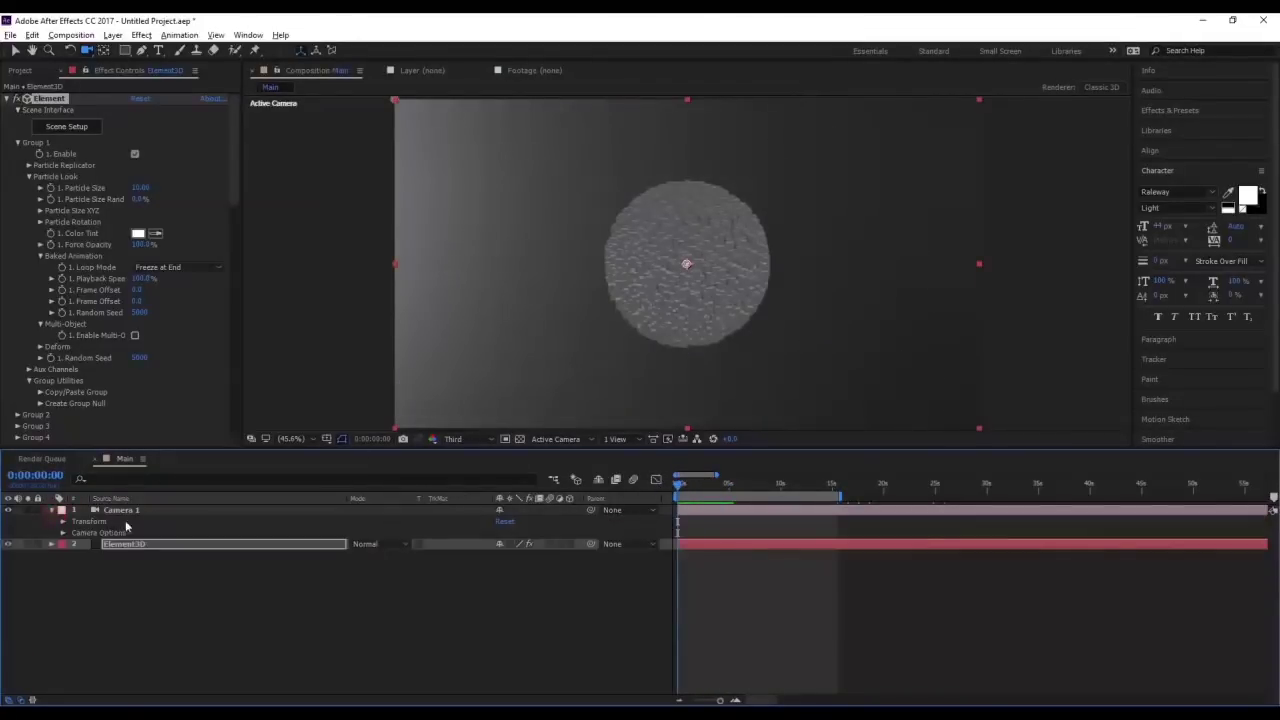
{"action": "left_click", "coordinate": [62, 521]}
{"action": "left_click_drag", "start_coordinate": [86, 532], "coordinate": [88, 590]}
At 0:00:09:23, orbit, dolly and pan Camera 1 to frame the finished cube from a raised corner view
{"action": "left_click_drag", "start_coordinate": [731, 487], "coordinate": [782, 499]}
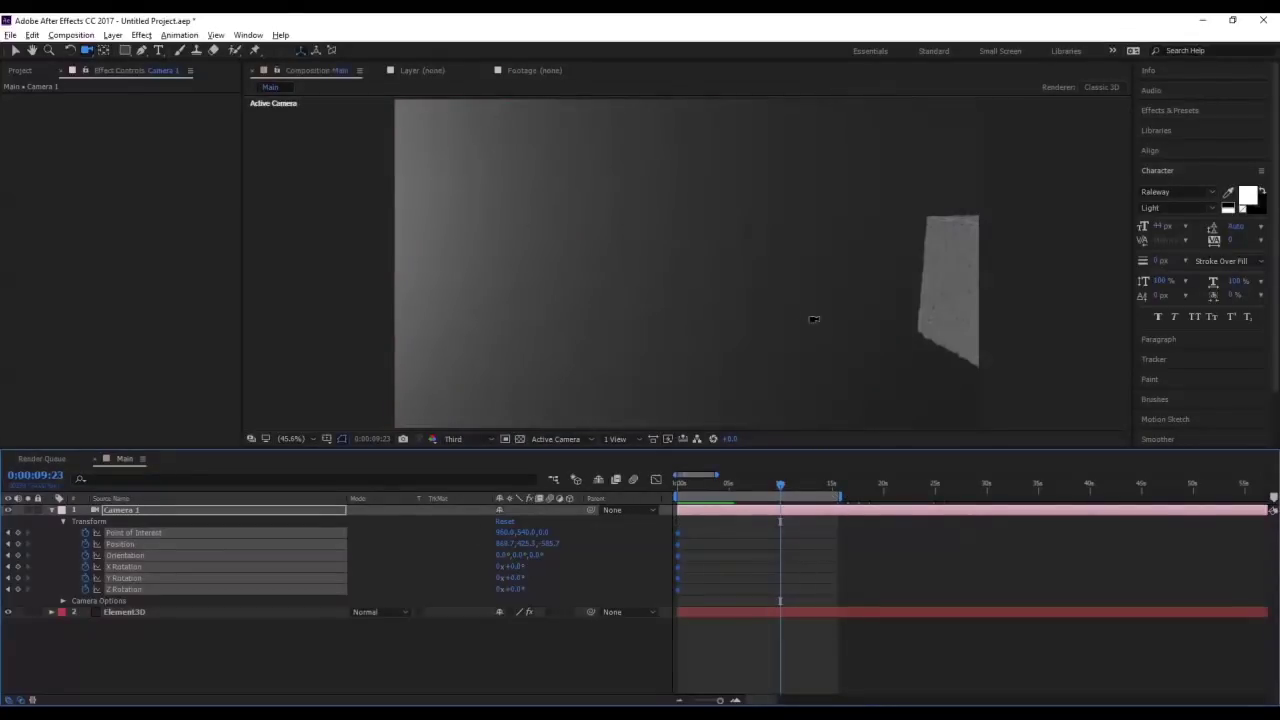
{"action": "left_click_drag", "start_coordinate": [839, 322], "coordinate": [746, 313]}
{"action": "right_click_drag", "start_coordinate": [746, 311], "coordinate": [732, 205]}
{"action": "middle_click_drag", "start_coordinate": [836, 270], "coordinate": [797, 225]}
{"action": "left_click_drag", "start_coordinate": [758, 245], "coordinate": [753, 258]}
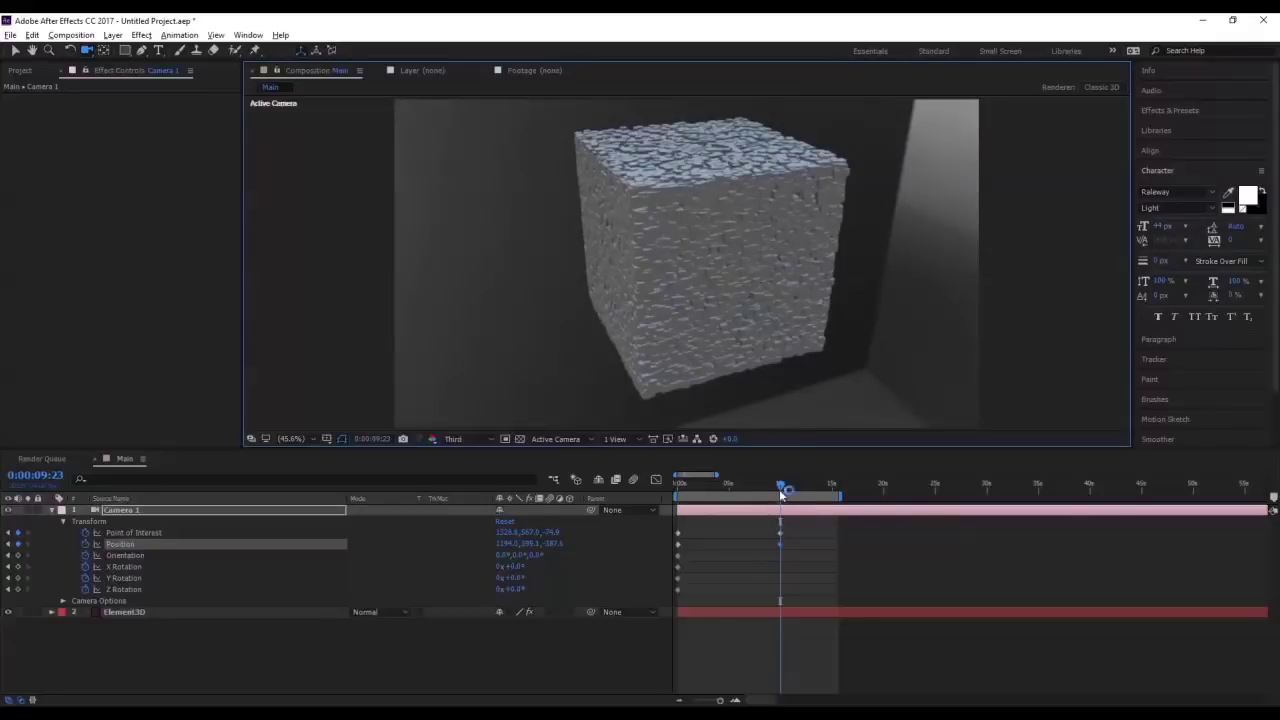
Shorten the Main composition to about 10 seconds and preview the camera animation through to the end
{"action": "mouse_move", "coordinate": [779, 493]}
{"action": "left_mouse_down"}
{"action": "mouse_move", "coordinate": [688, 486]}
{"action": "mouse_move", "coordinate": [780, 485]}
{"action": "left_mouse_up"}
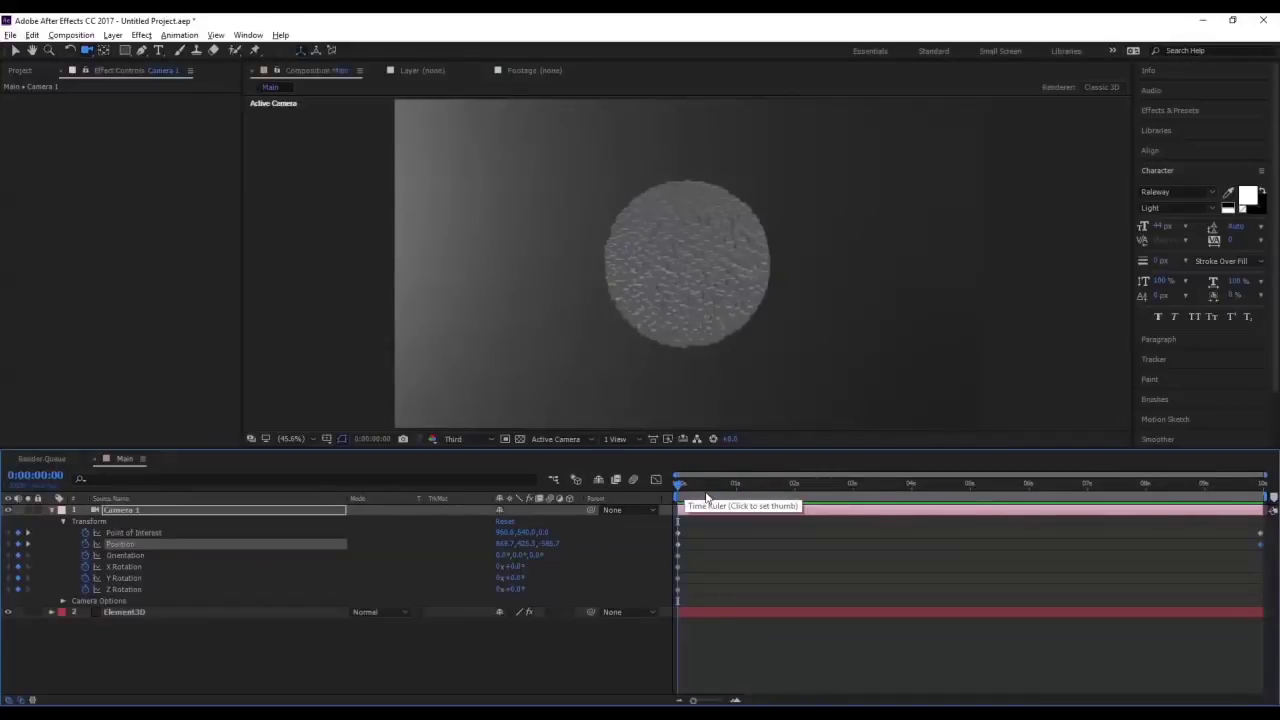
{"action": "key", "text": "space"}
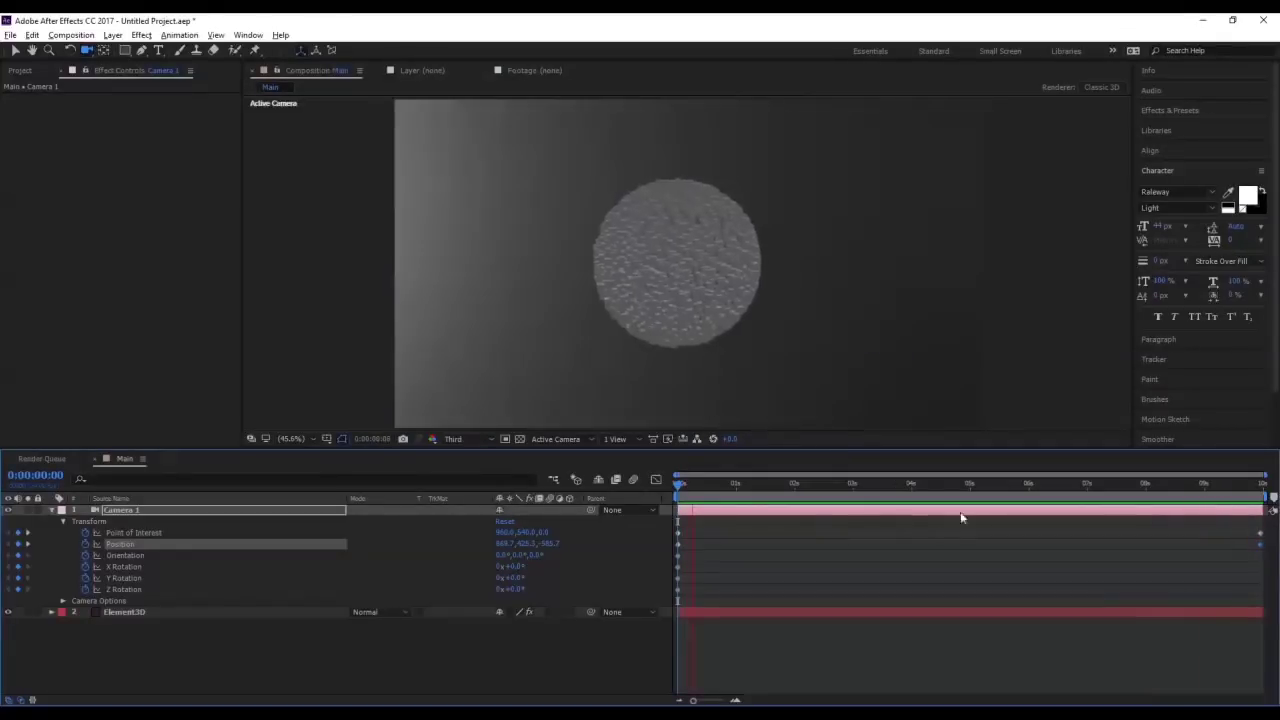
{"action": "left_click_drag", "start_coordinate": [748, 485], "coordinate": [1261, 485]}
{"action": "left_click", "coordinate": [130, 512]}
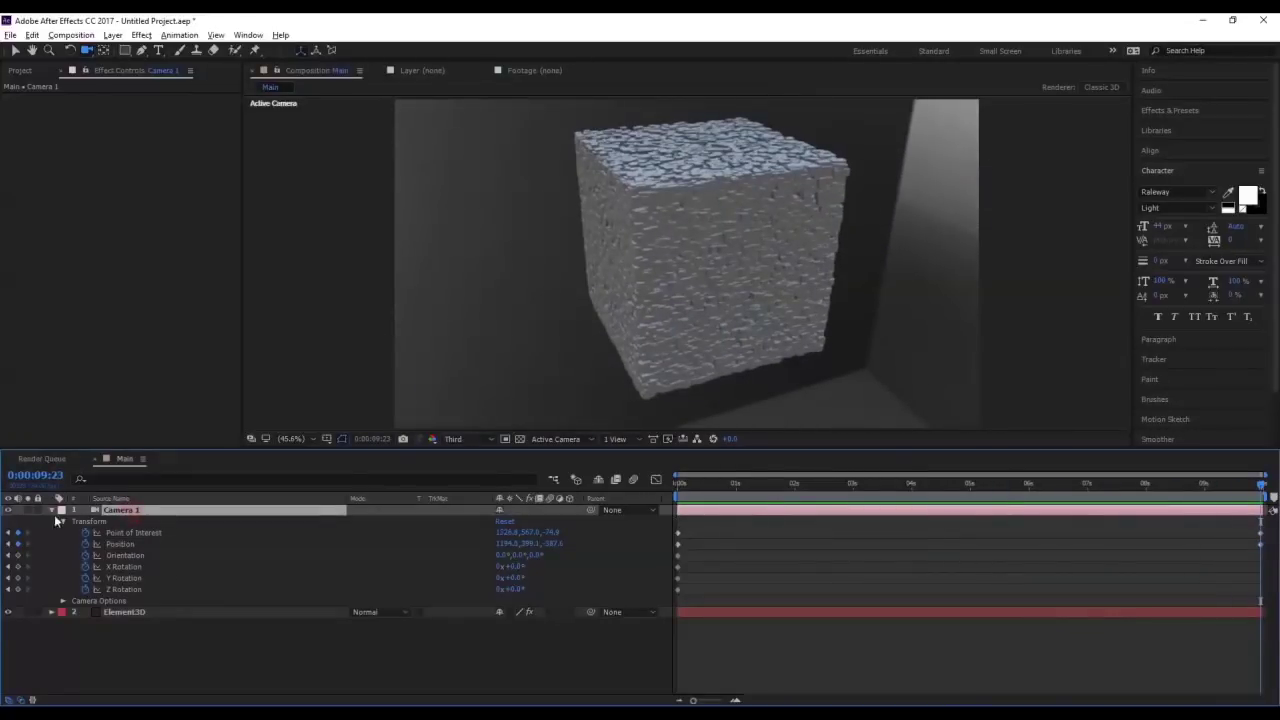
{"action": "left_click", "coordinate": [51, 510]}
Review the Physical material presets in the Element3D layer's scene setup and return to the composition
{"action": "left_click", "coordinate": [133, 522]}
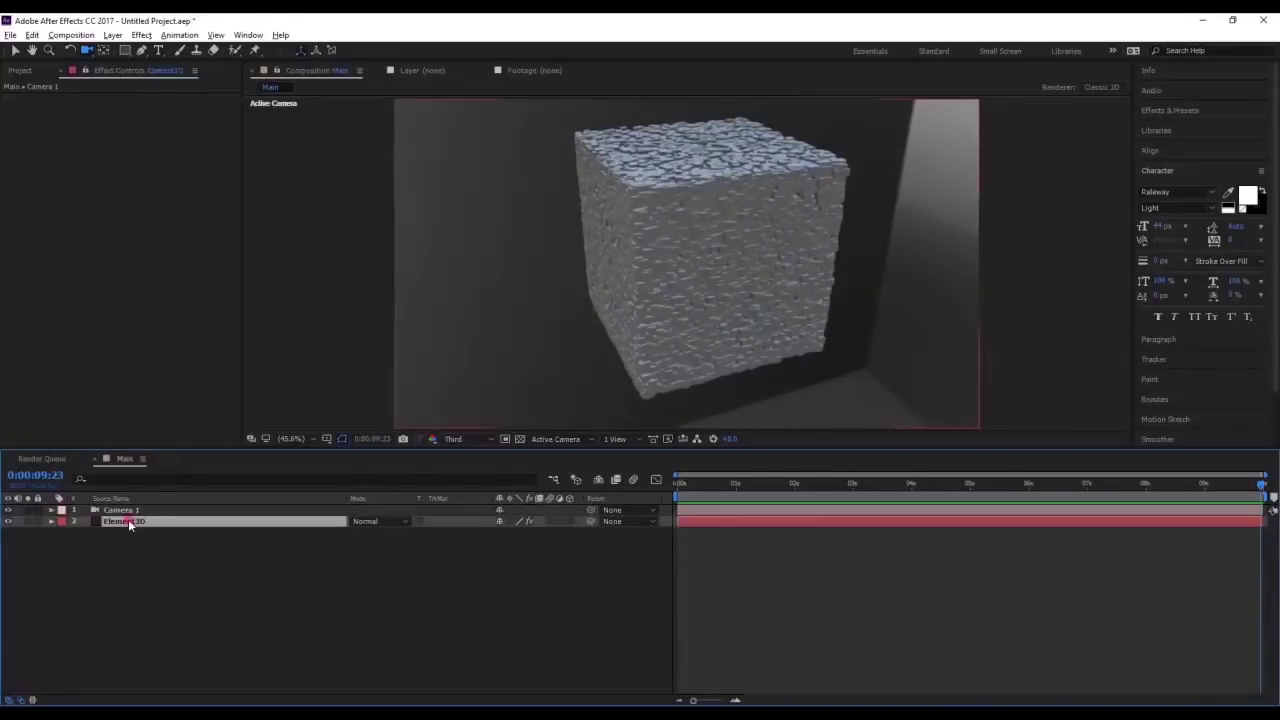
{"action": "left_click", "coordinate": [78, 129]}
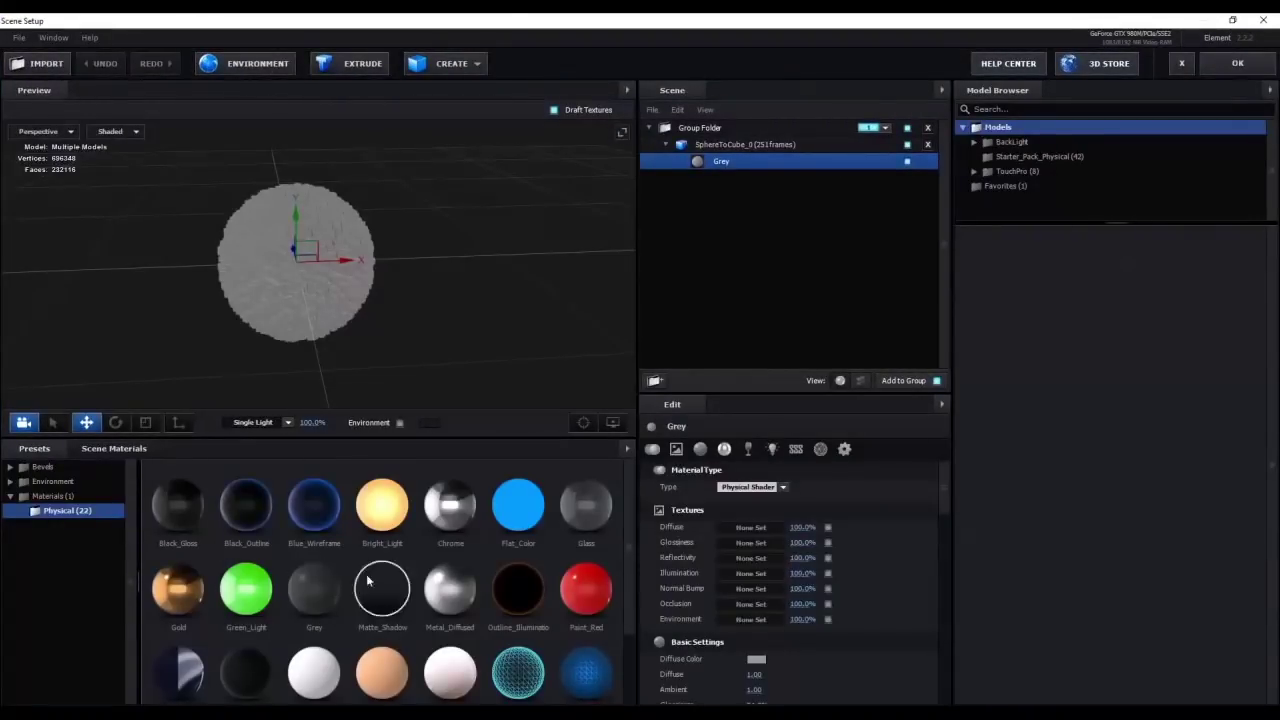
{"action": "scroll", "coordinate": [337, 550], "scroll_direction": "down", "scroll_amount": 1}
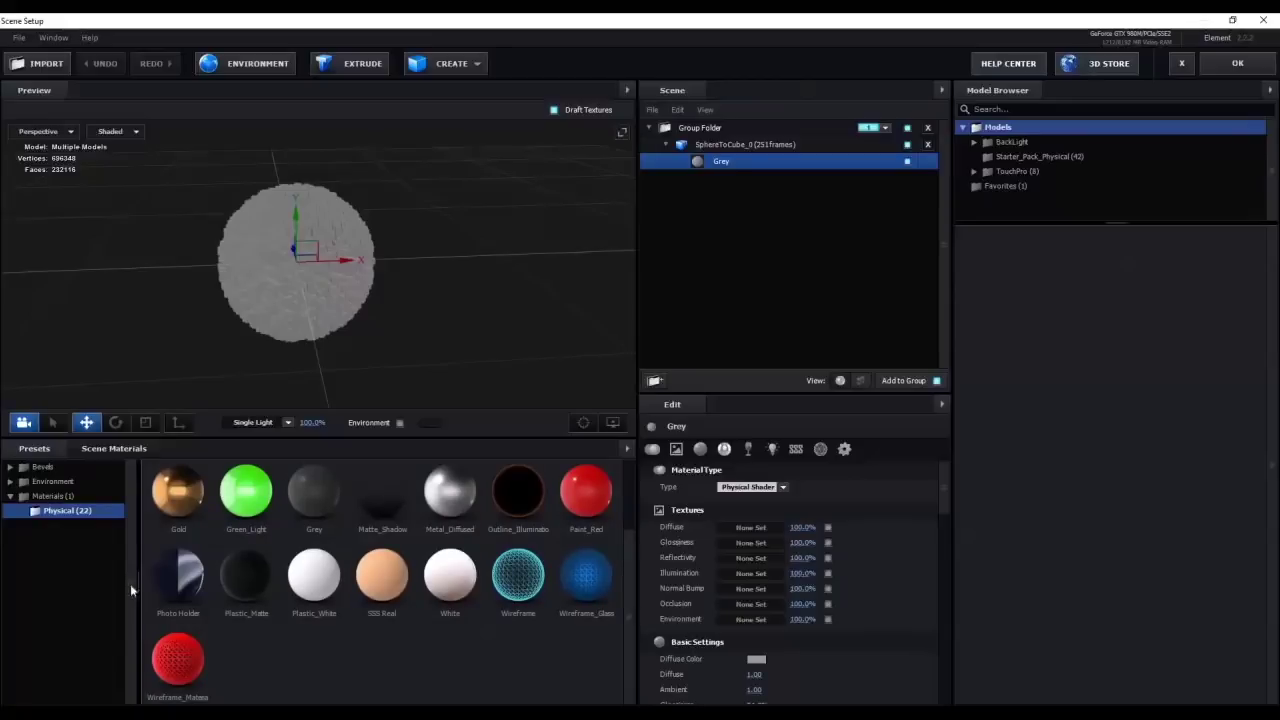
{"action": "scroll", "coordinate": [518, 578], "scroll_direction": "up", "scroll_amount": 1}
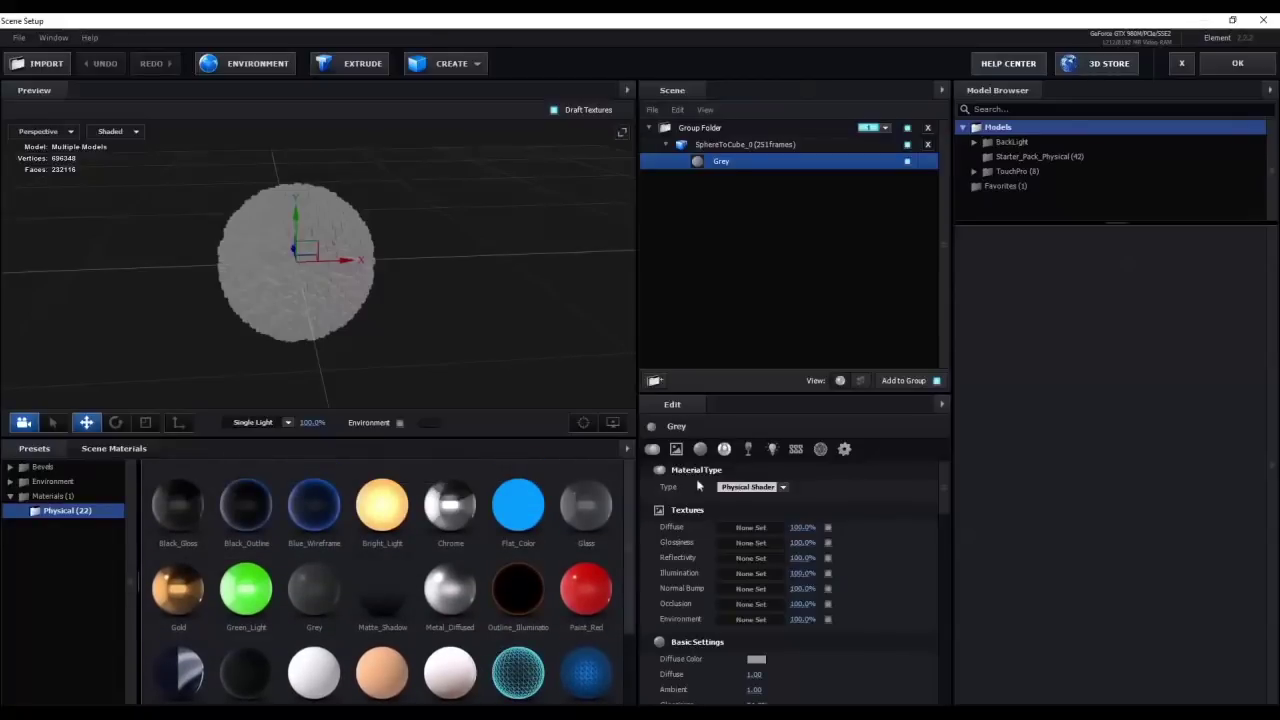
{"action": "left_click", "coordinate": [1238, 63]}
Try lighting the cube with a red spot light named Light 1, and delete that light
{"action": "right_click", "coordinate": [184, 609]}
{"action": "mouse_move", "coordinate": [175, 461]}
{"action": "left_click", "coordinate": [340, 511]}
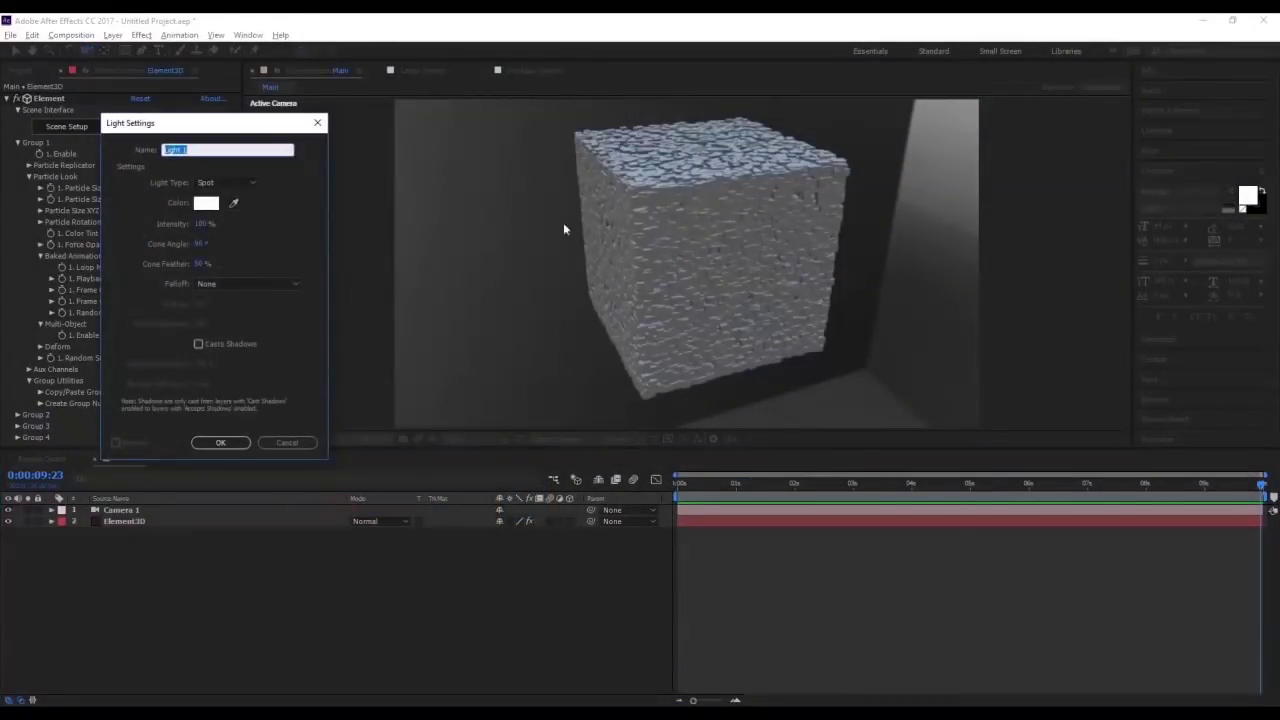
{"action": "left_click", "coordinate": [206, 203]}
{"action": "left_click_drag", "start_coordinate": [919, 513], "coordinate": [960, 448]}
{"action": "left_click", "coordinate": [1100, 426]}
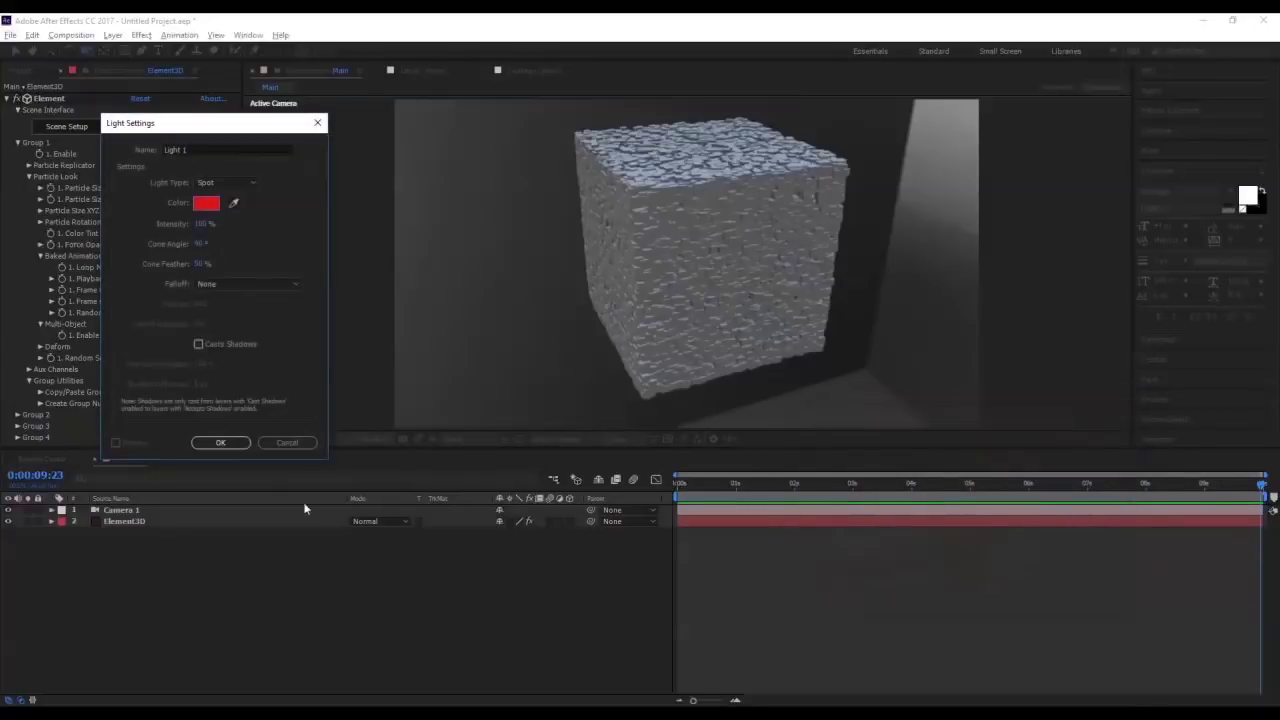
{"action": "left_click", "coordinate": [221, 444]}
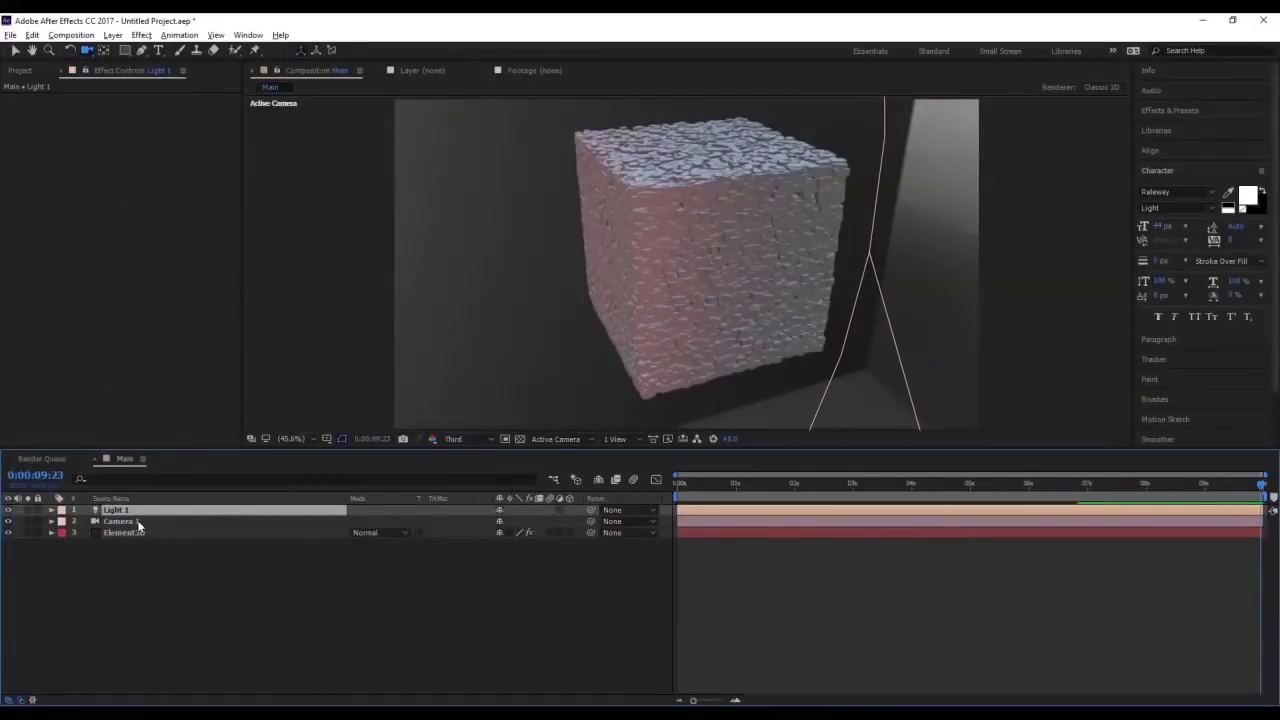
{"action": "key", "text": "Delete"}
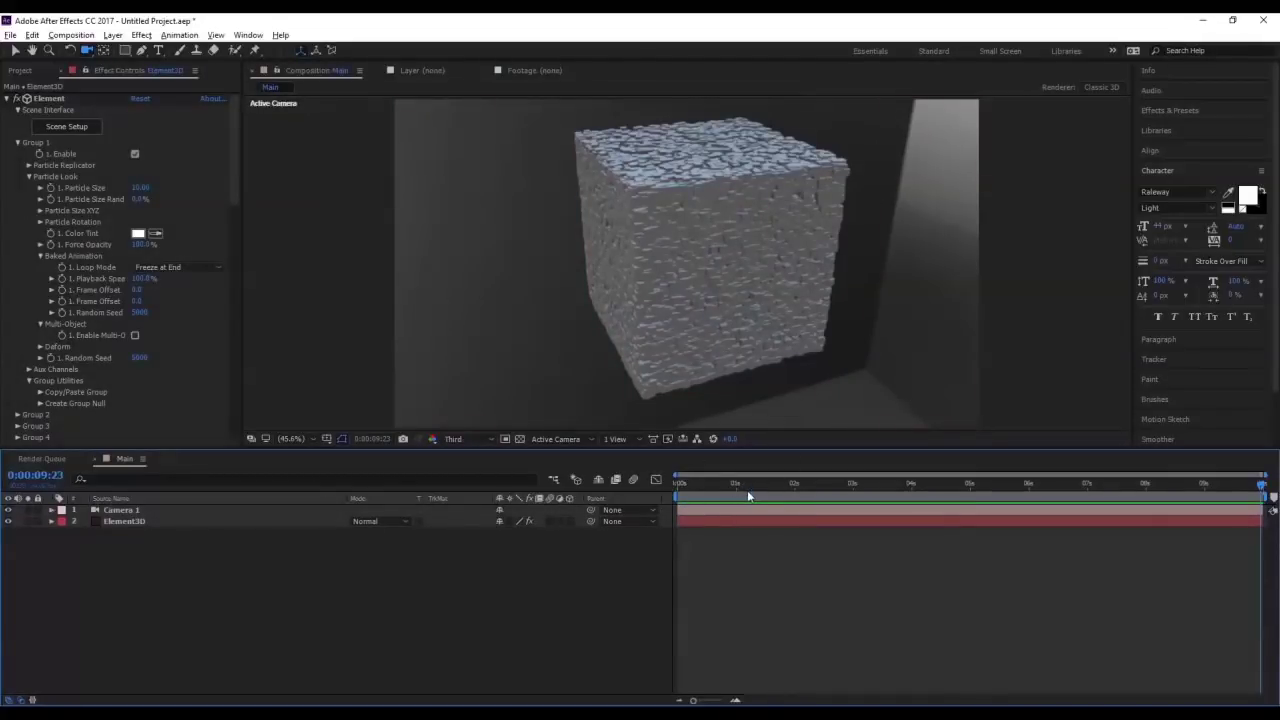
At the start of the Main composition, expand Camera 1's camera options and turn on depth of field
{"action": "mouse_move", "coordinate": [682, 486]}
{"action": "left_mouse_down"}
{"action": "mouse_move", "coordinate": [1262, 486]}
{"action": "mouse_move", "coordinate": [679, 487]}
{"action": "left_mouse_up"}
{"action": "left_click", "coordinate": [51, 511]}
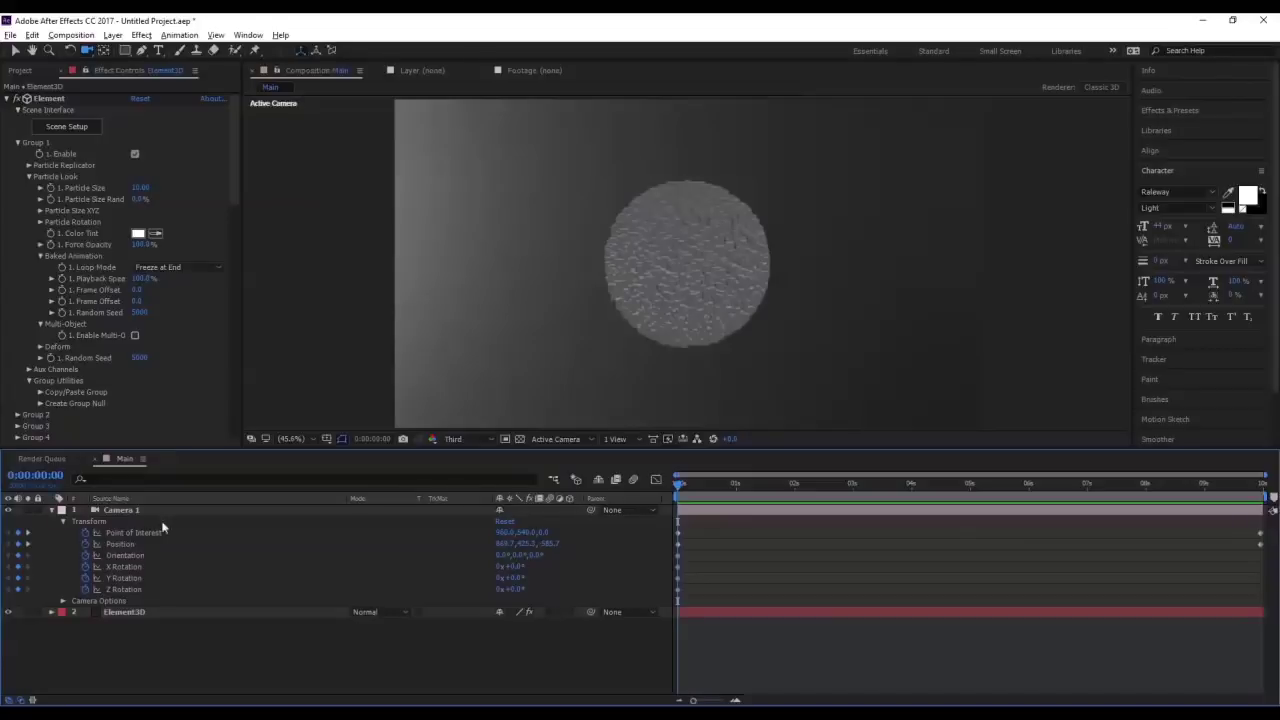
{"action": "left_click", "coordinate": [63, 522]}
{"action": "left_click", "coordinate": [63, 522]}
{"action": "left_click", "coordinate": [65, 601]}
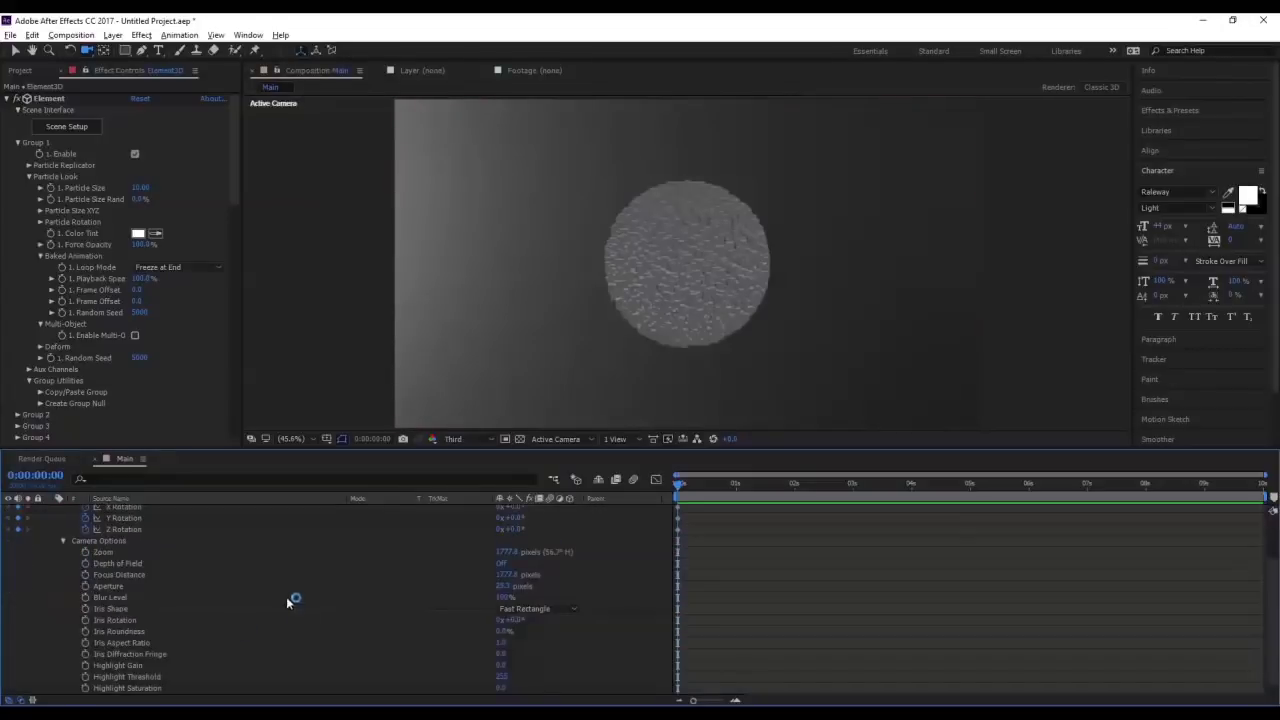
{"action": "left_click", "coordinate": [501, 564]}
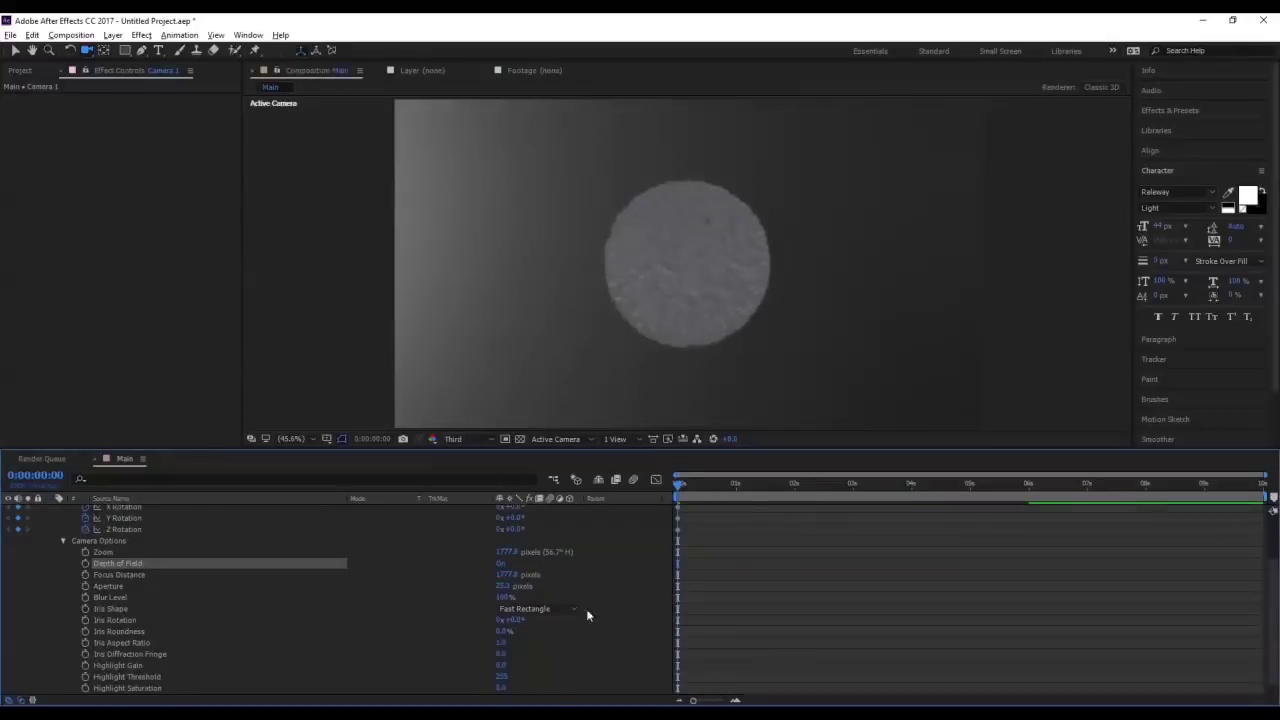
Set Camera 1's focus distance to about 525 pixels and aperture to about 58 pixels, and check the blur at several times
{"action": "left_click", "coordinate": [506, 575]}
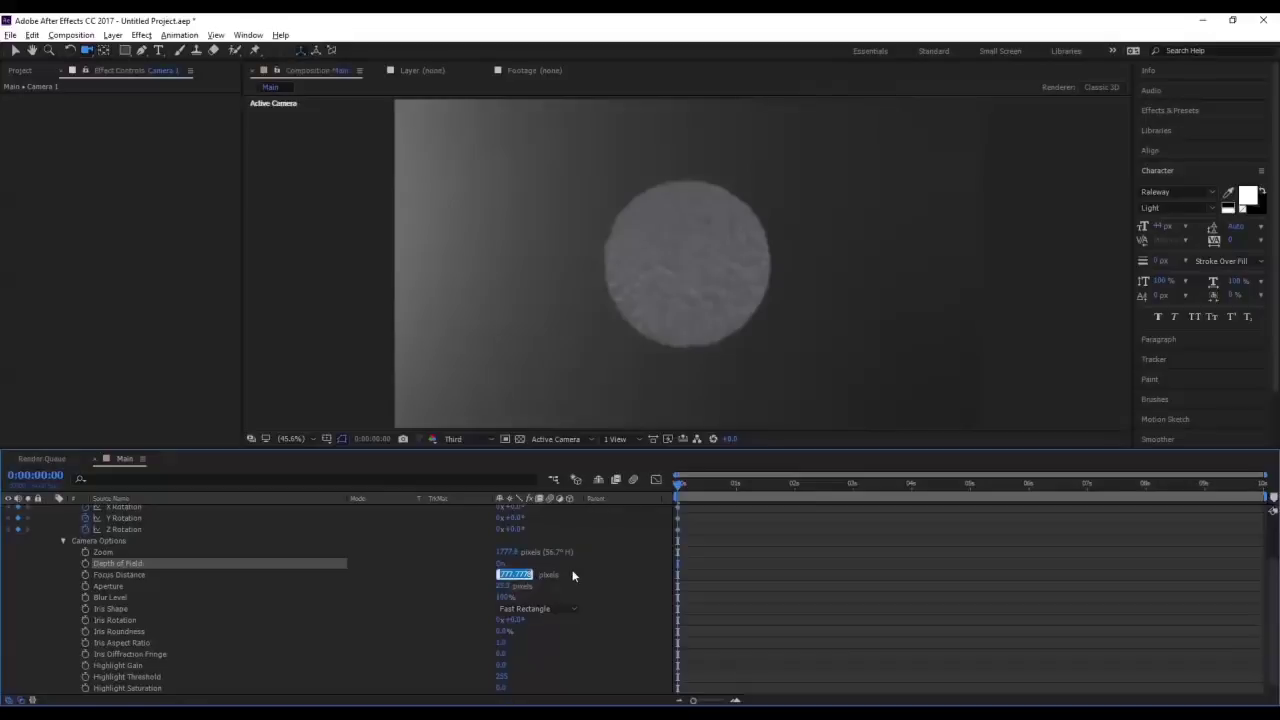
{"action": "left_click", "coordinate": [573, 576]}
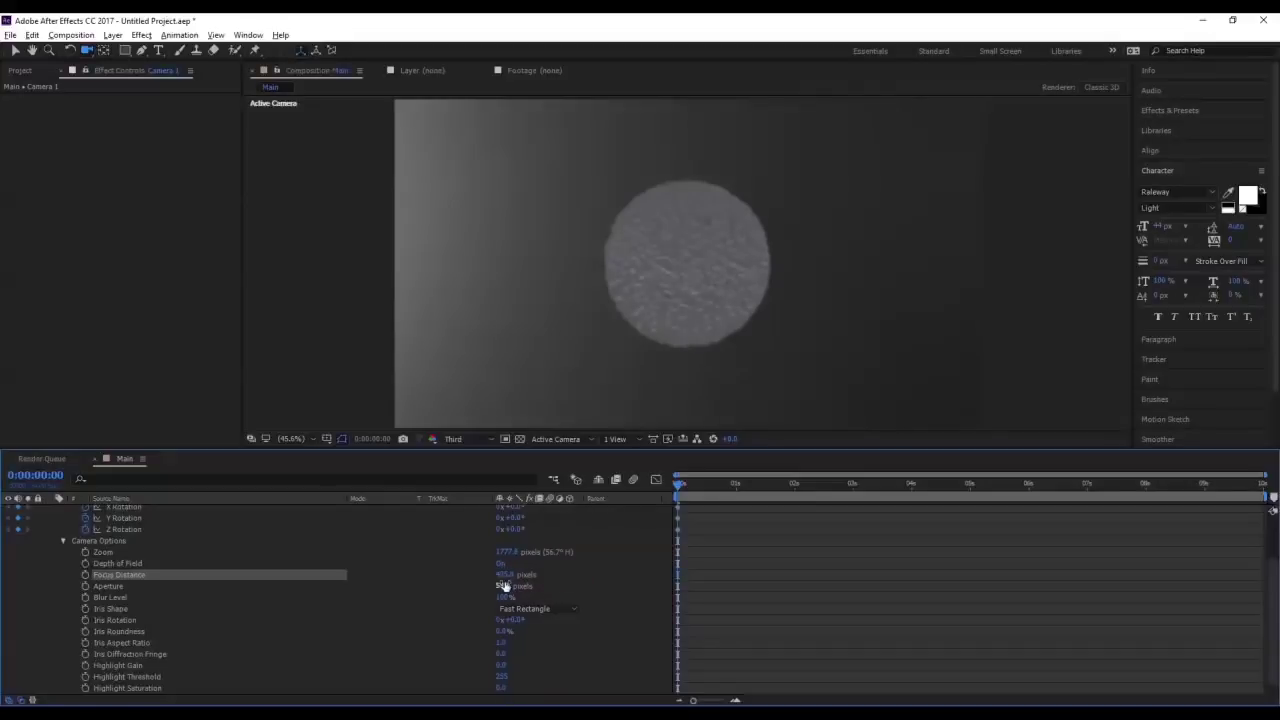
{"action": "left_click_drag", "start_coordinate": [512, 577], "coordinate": [532, 575]}
{"action": "left_click", "coordinate": [849, 485]}
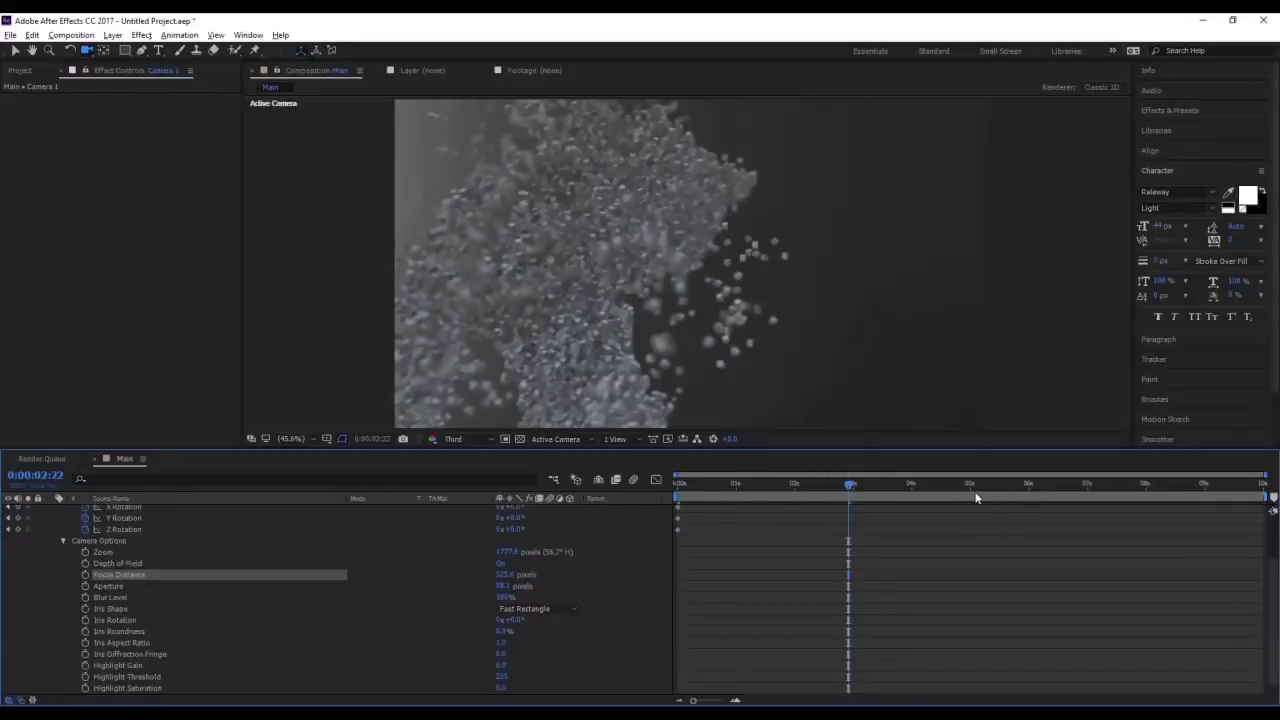
{"action": "left_click", "coordinate": [1002, 486]}
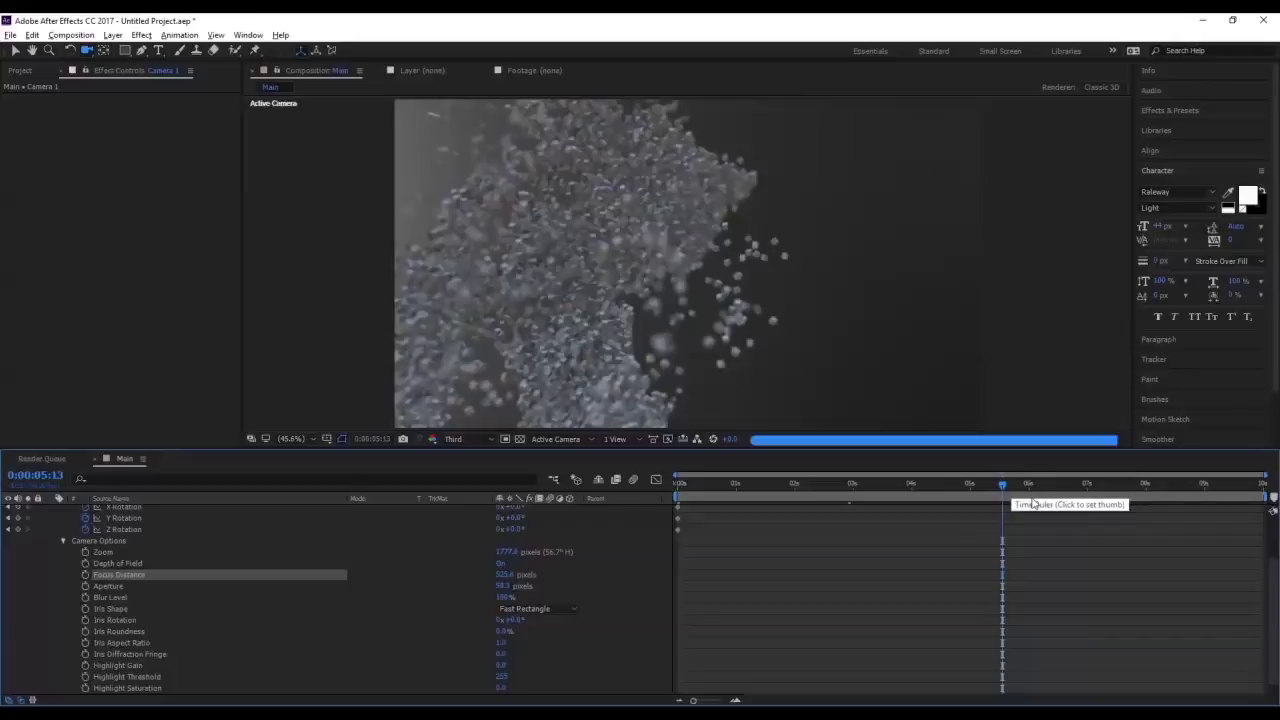
{"action": "left_click_drag", "start_coordinate": [1087, 486], "coordinate": [1146, 485]}
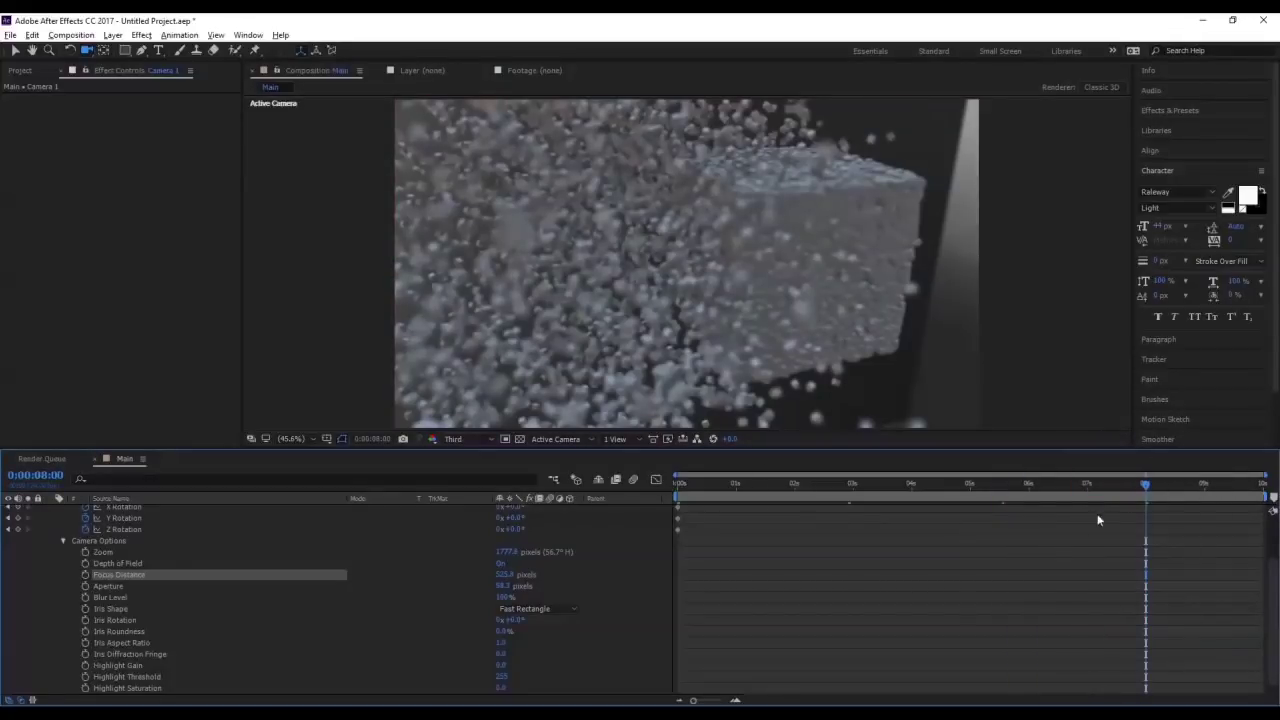
Keyframe Camera 1's focus distance at the first frame, and reduce it to about 237 pixels at 0:00:09:23 to sharpen the cube
{"action": "key", "text": "Home"}
{"action": "left_click", "coordinate": [86, 576]}
{"action": "left_click_drag", "start_coordinate": [680, 486], "coordinate": [958, 505]}
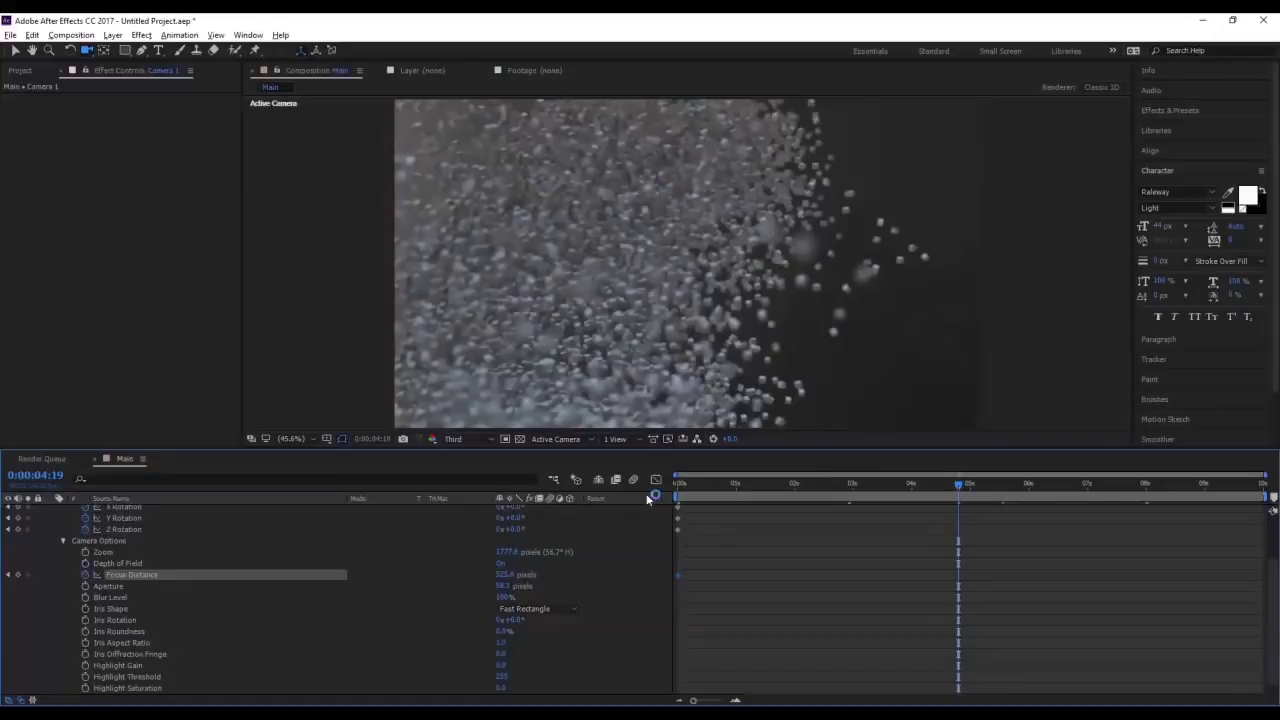
{"action": "left_click_drag", "start_coordinate": [1035, 492], "coordinate": [1262, 492]}
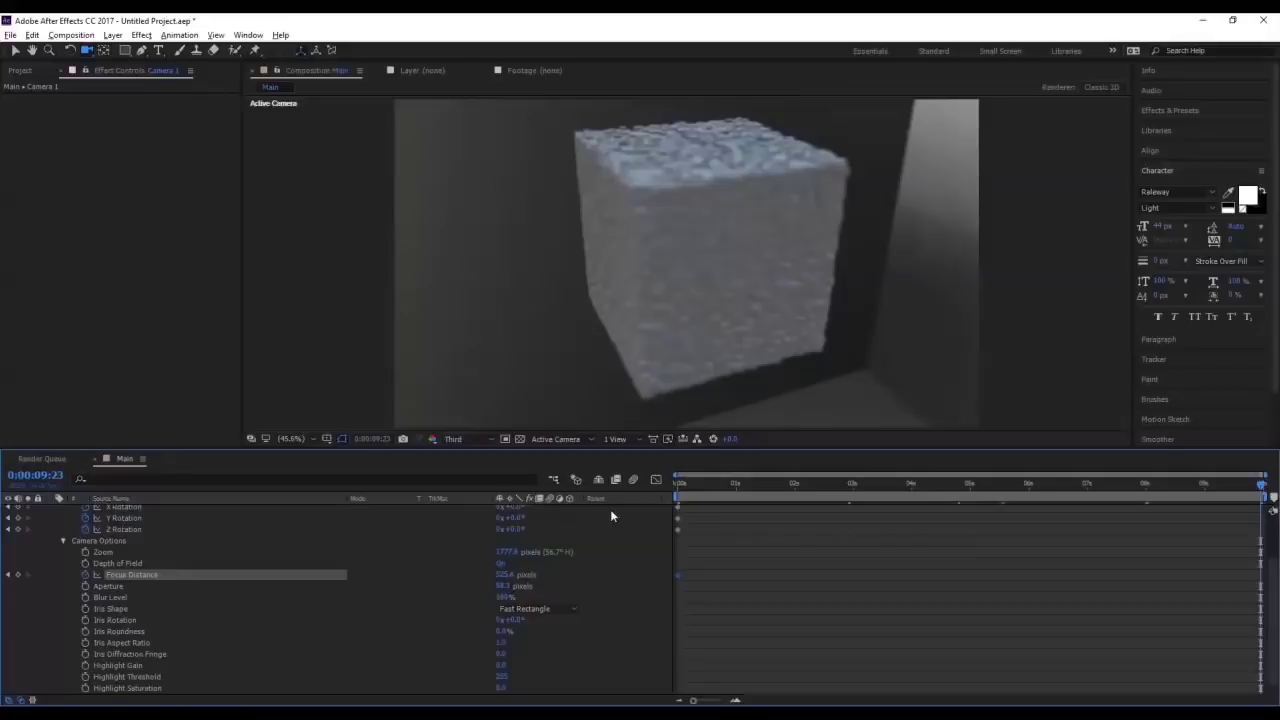
{"action": "left_click", "coordinate": [505, 575]}
{"action": "left_click_drag", "start_coordinate": [448, 575], "coordinate": [348, 577]}
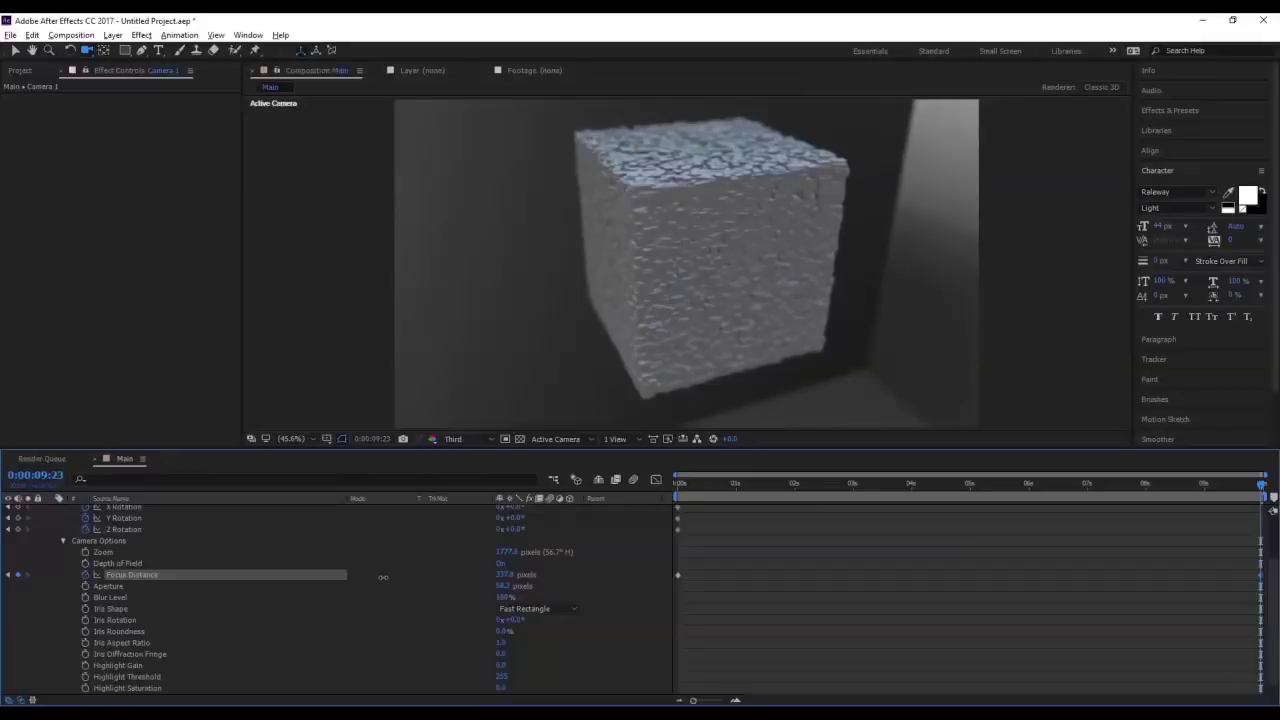
Keyframe Camera 1's aperture at the start and end of the composition, with the end value set to 25 pixels
{"action": "left_click", "coordinate": [86, 587]}
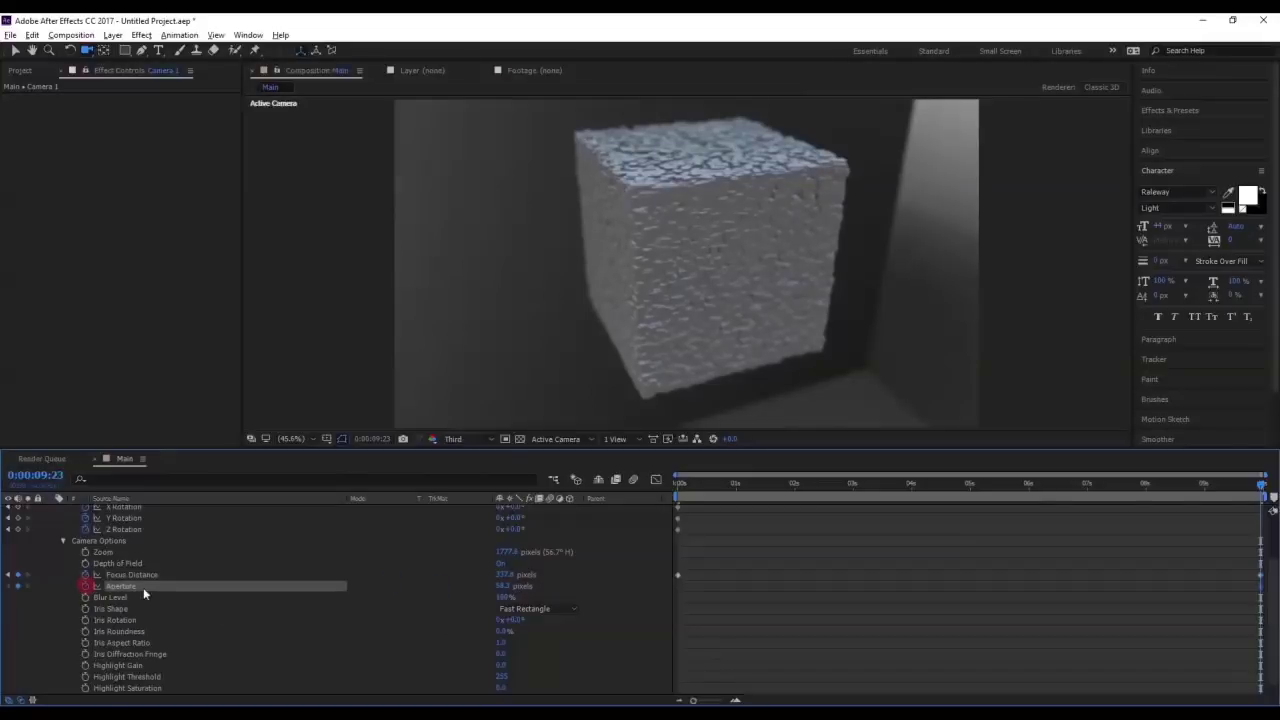
{"action": "left_click_drag", "start_coordinate": [839, 497], "coordinate": [612, 499]}
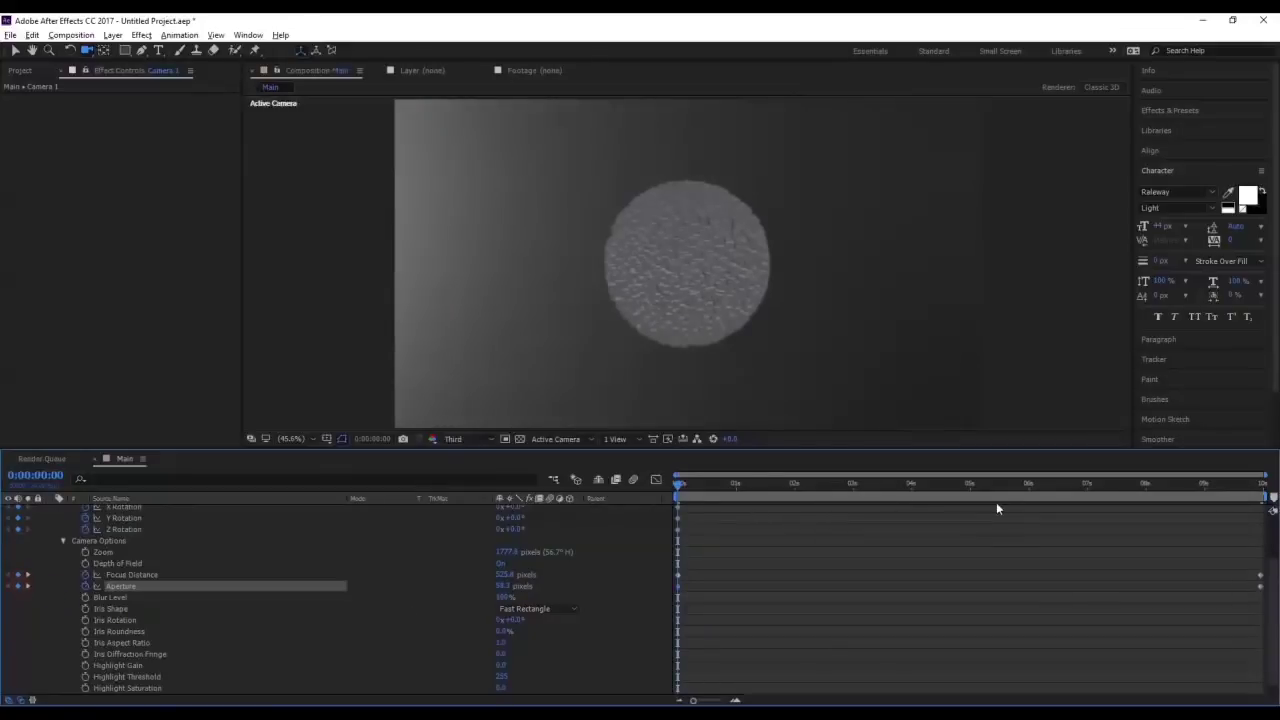
{"action": "left_click_drag", "start_coordinate": [994, 486], "coordinate": [1262, 489]}
{"action": "left_click", "coordinate": [499, 586]}
{"action": "type", "text": "25"}
{"action": "key", "text": "Return"}
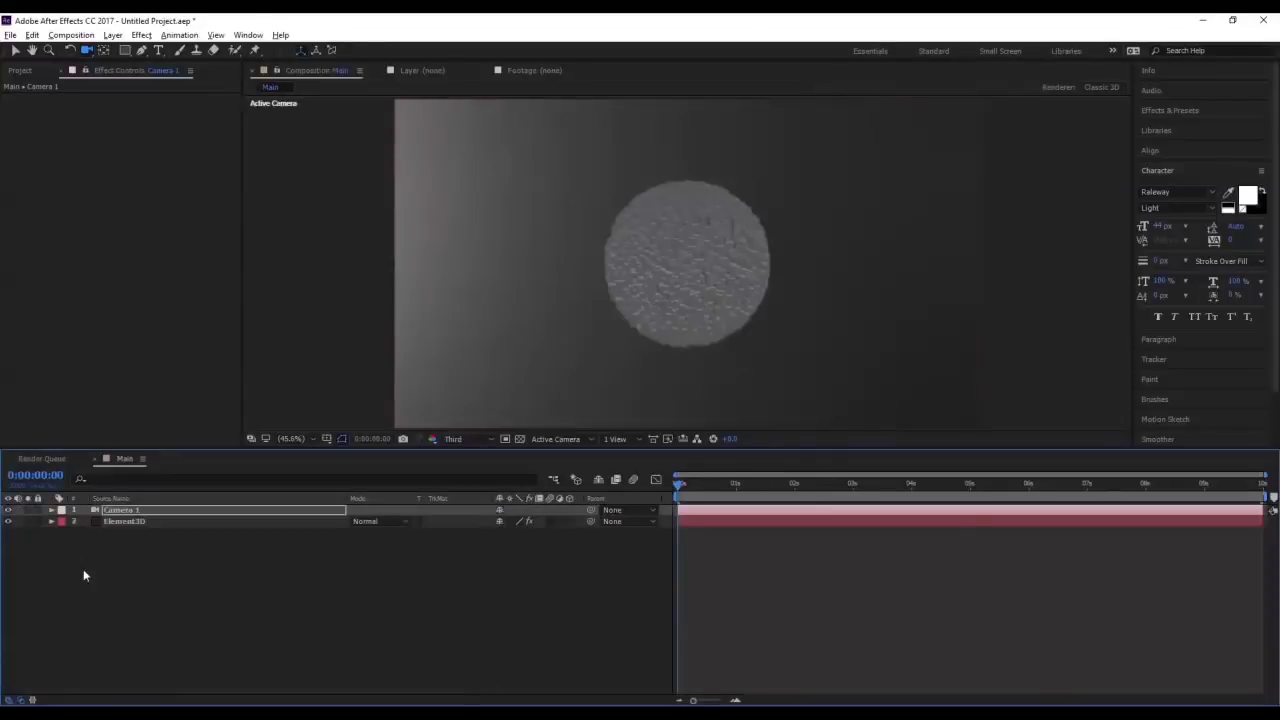
Create an adjustment layer above Camera 1 and apply the Tritone effect to it
{"action": "right_click", "coordinate": [122, 570]}
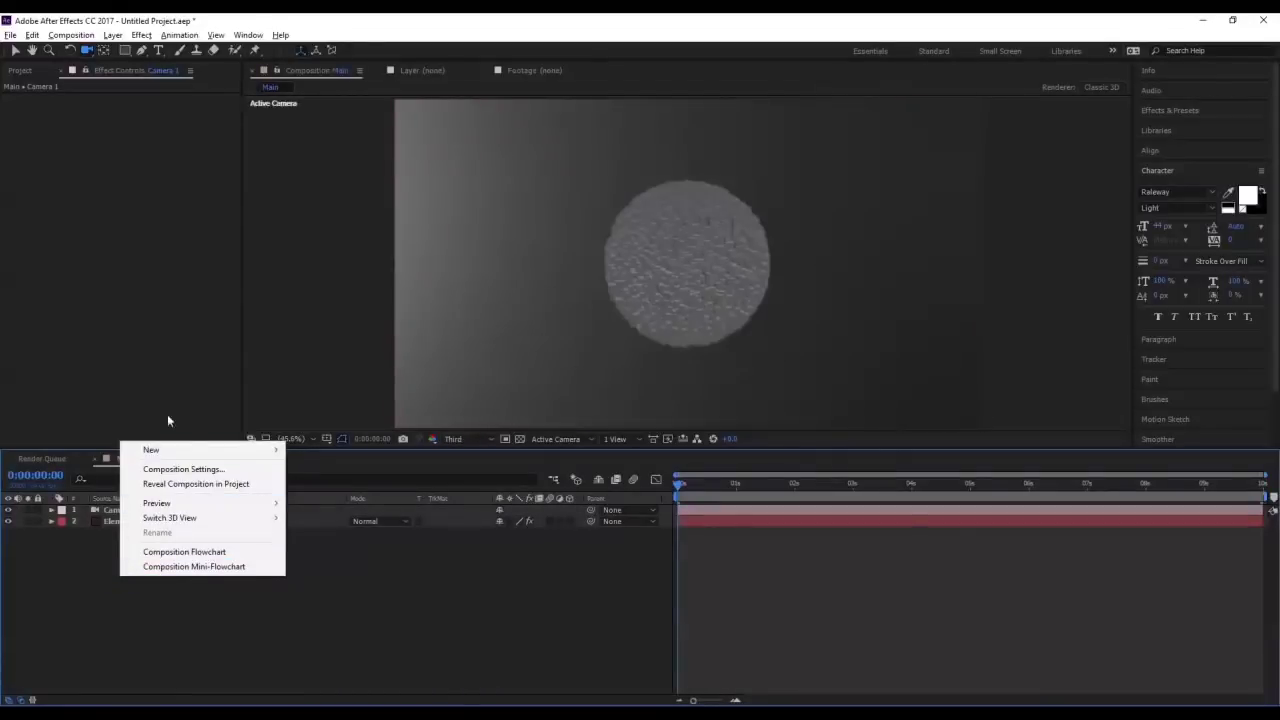
{"action": "mouse_move", "coordinate": [180, 449]}
{"action": "left_click", "coordinate": [378, 559]}
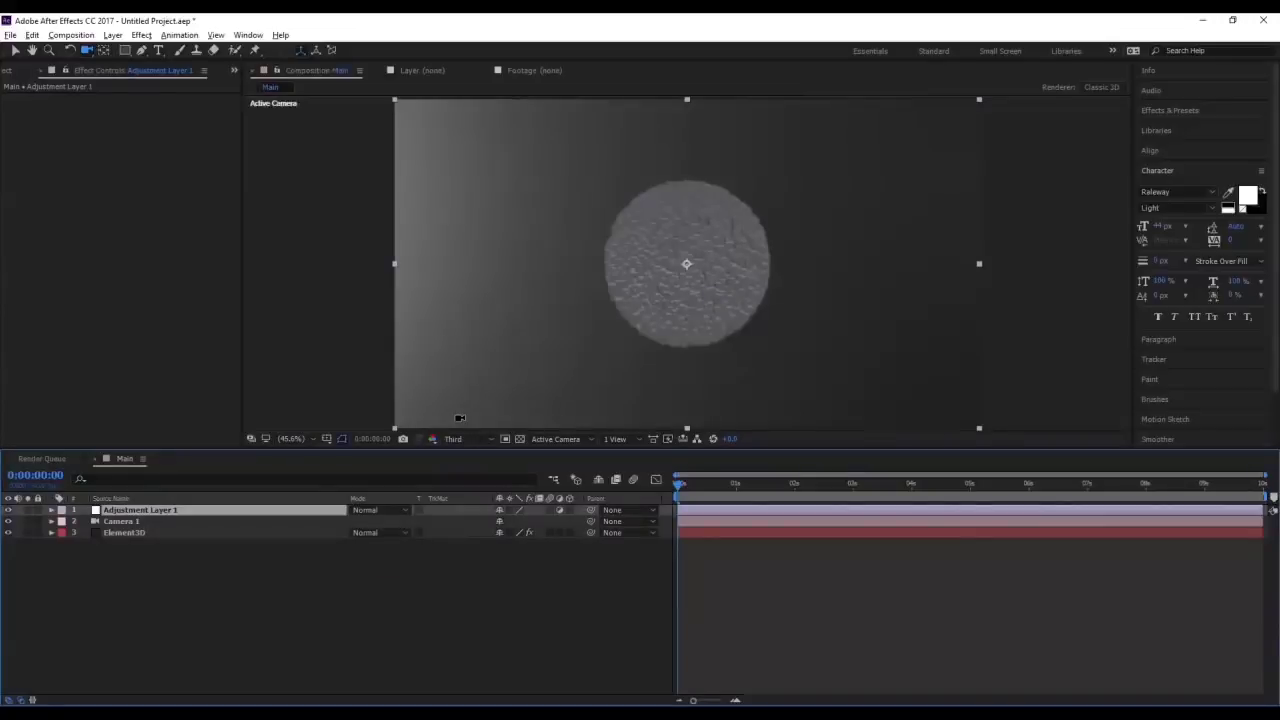
{"action": "left_click", "coordinate": [1170, 110]}
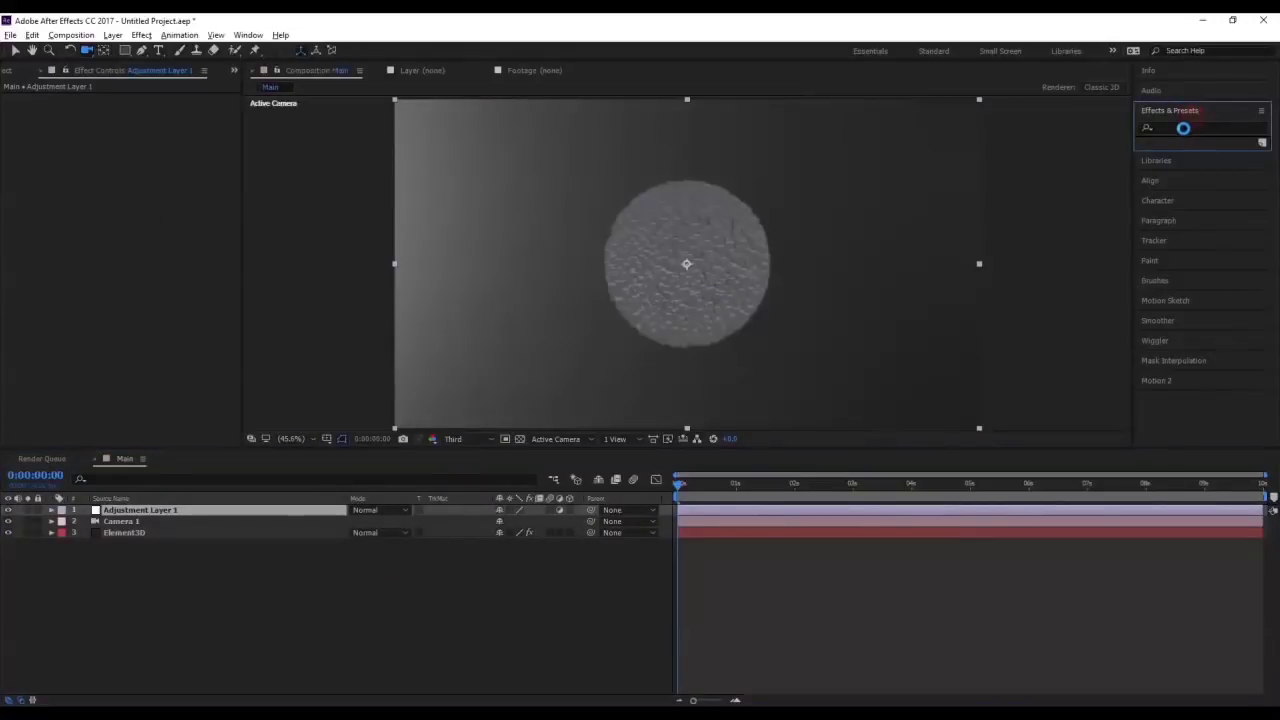
{"action": "type", "text": "tritone"}
{"action": "left_click_drag", "start_coordinate": [1163, 160], "coordinate": [720, 513]}
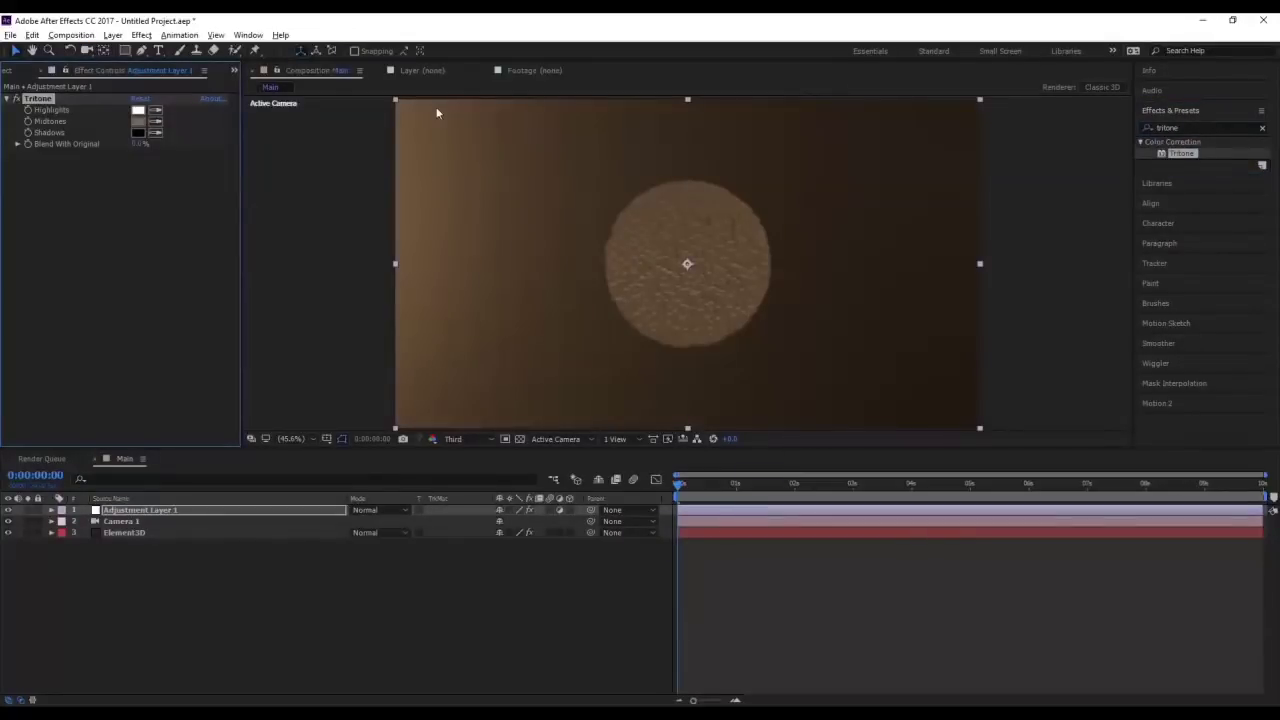
Set the Tritone midtones to teal 309EAE and blend the effect partly with the original image
{"action": "left_click", "coordinate": [138, 121]}
{"action": "left_click", "coordinate": [996, 509]}
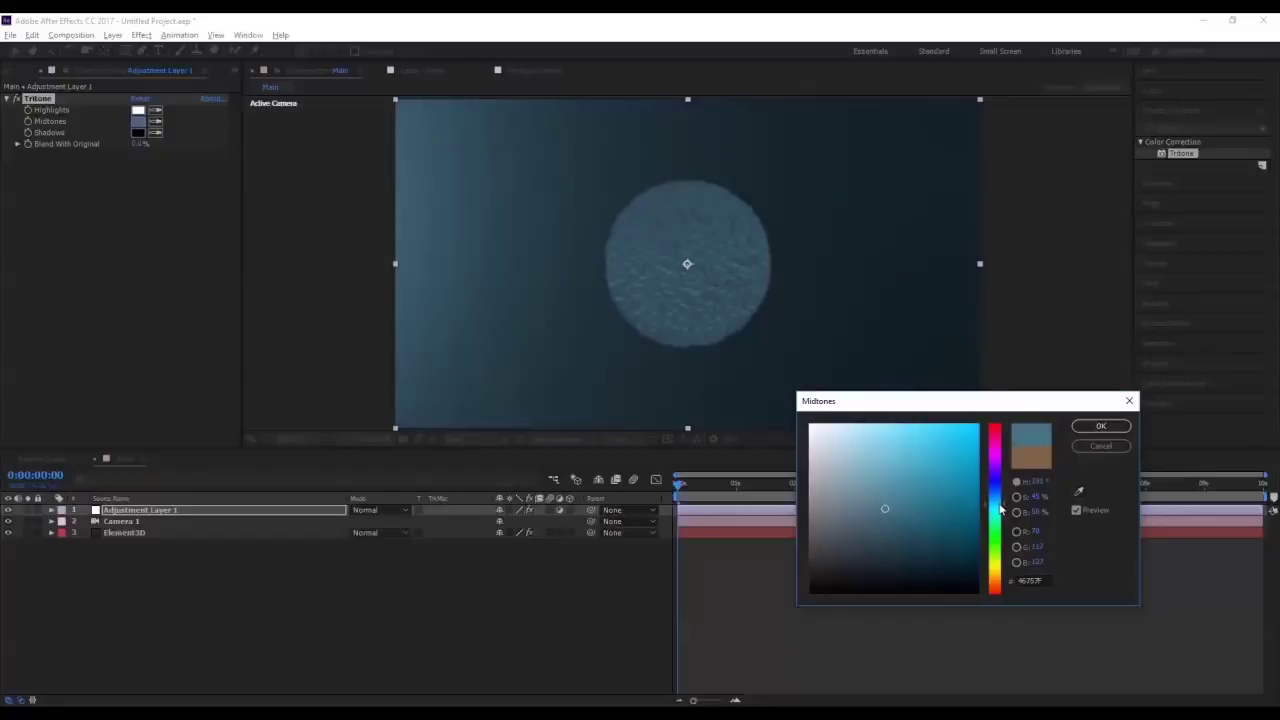
{"action": "mouse_move", "coordinate": [925, 481]}
{"action": "left_mouse_down"}
{"action": "mouse_move", "coordinate": [949, 457]}
{"action": "mouse_move", "coordinate": [903, 451]}
{"action": "mouse_move", "coordinate": [935, 500]}
{"action": "mouse_move", "coordinate": [931, 478]}
{"action": "left_mouse_up"}
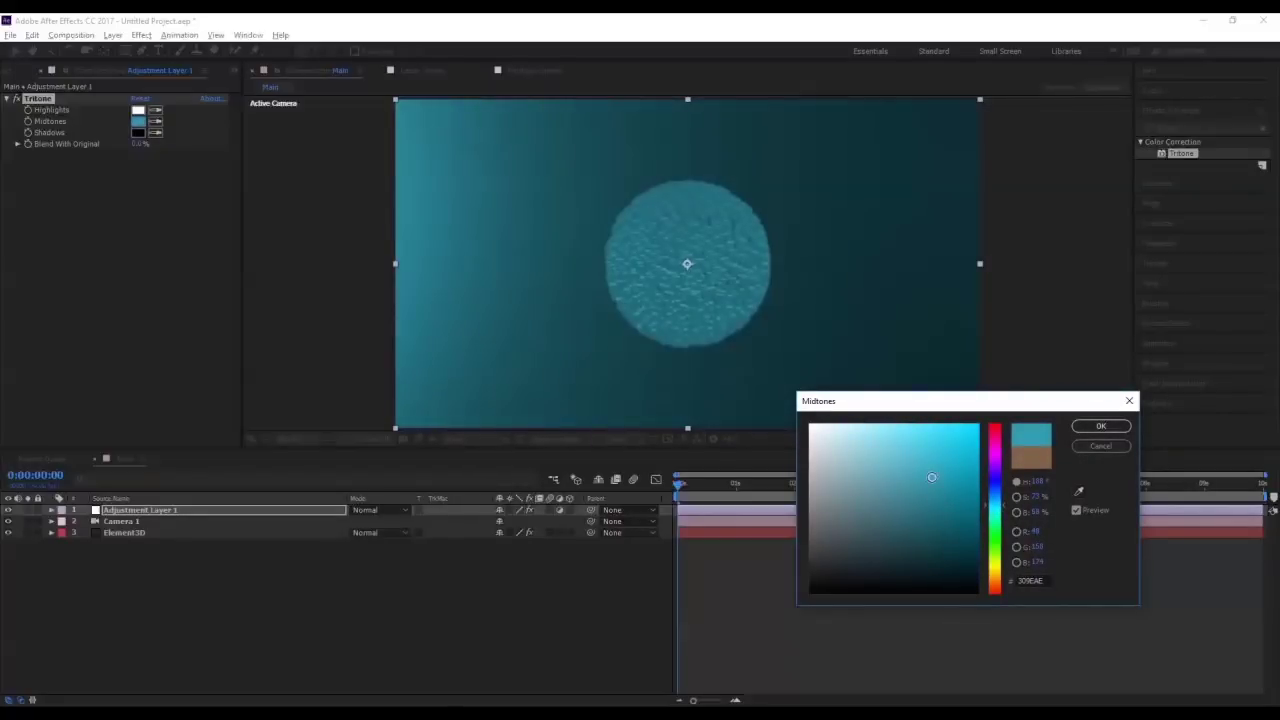
{"action": "left_click", "coordinate": [1101, 426]}
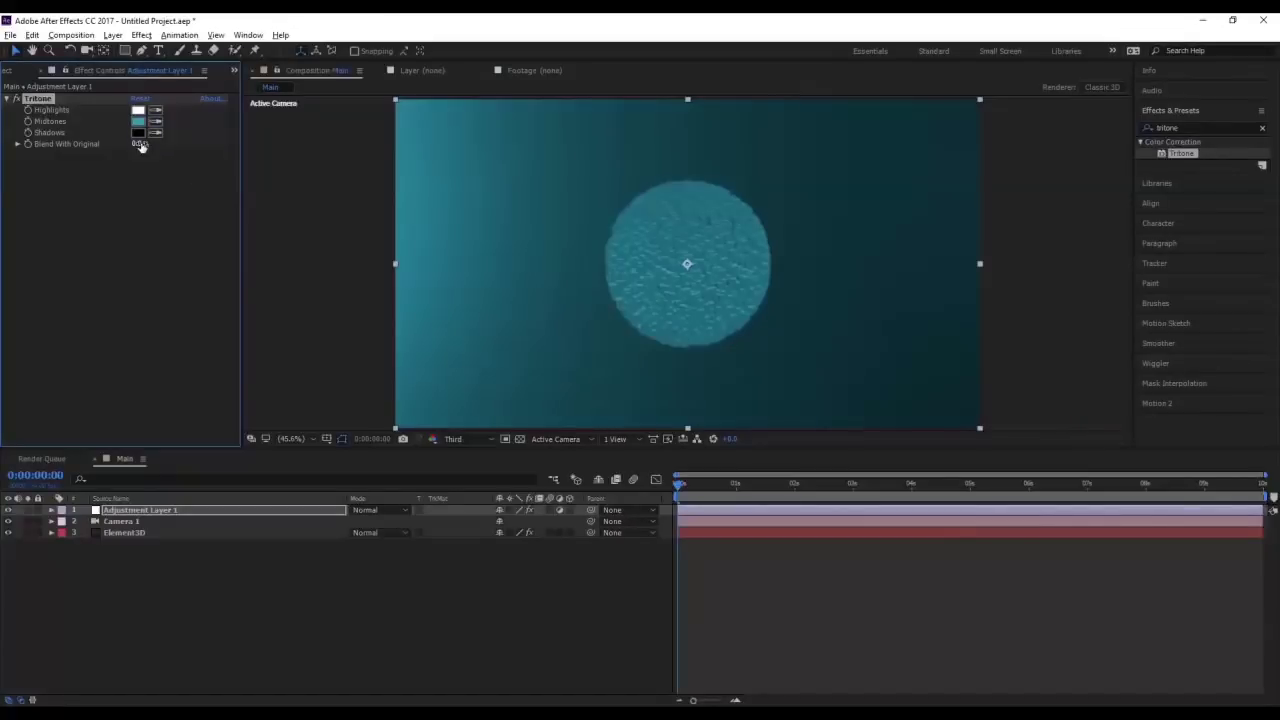
{"action": "left_click", "coordinate": [140, 200]}
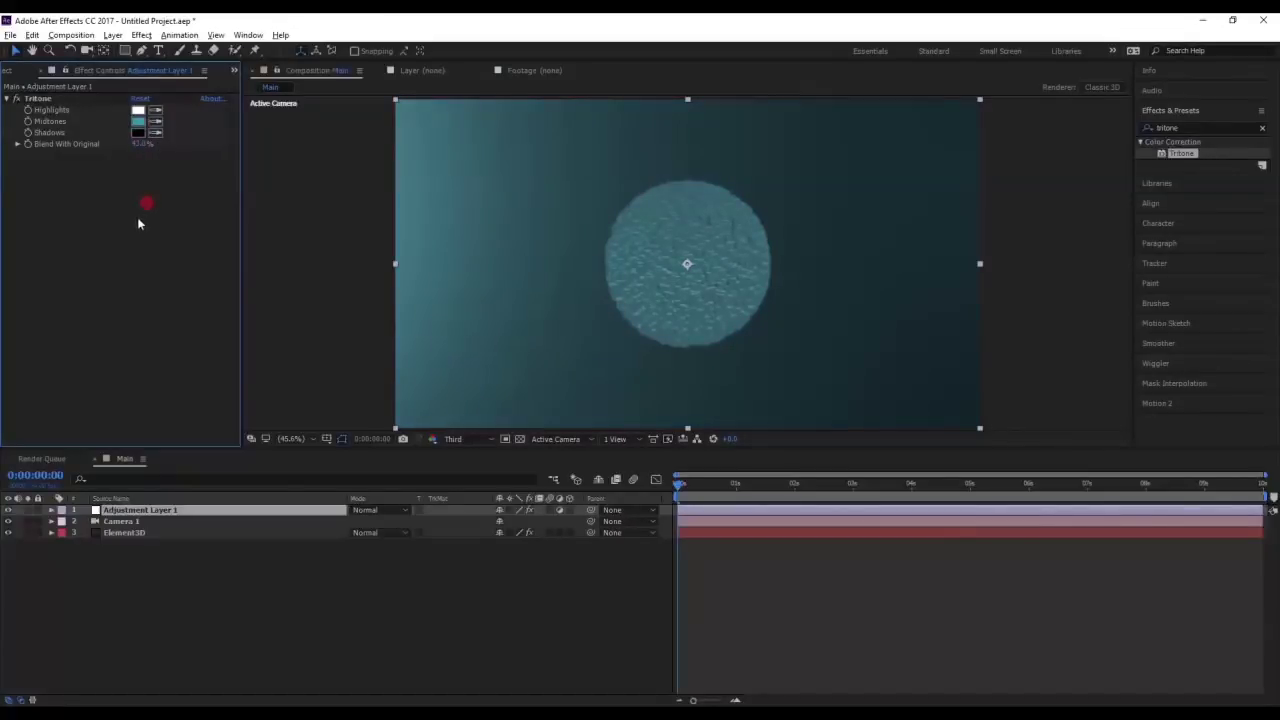
Find the Curves colour correction effect and add it below Tritone on the adjustment layer
{"action": "right_click", "coordinate": [108, 200]}
{"action": "left_click", "coordinate": [1228, 121]}
{"action": "left_click", "coordinate": [1199, 124]}
{"action": "type", "text": "curves"}
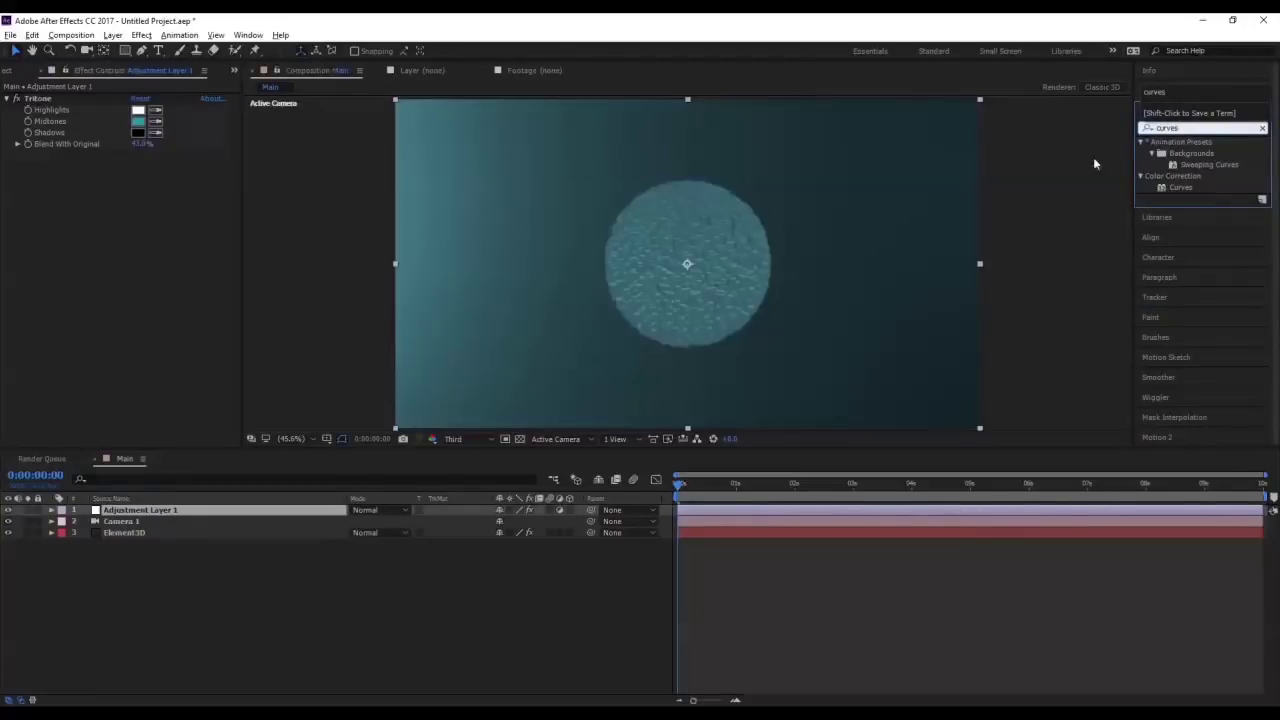
{"action": "left_click_drag", "start_coordinate": [1180, 187], "coordinate": [125, 220]}
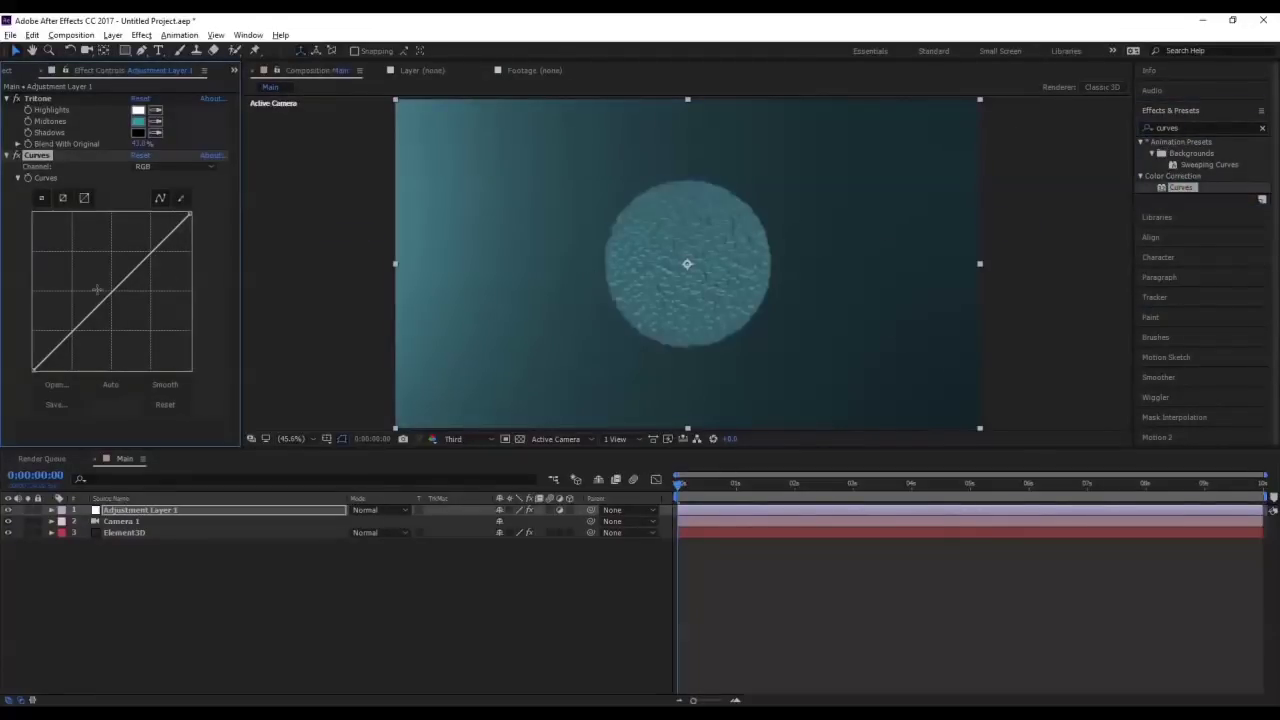
Pull the red channel of the Curves effect slightly down, and go through the green and blue channels
{"action": "left_click", "coordinate": [150, 166]}
{"action": "left_click", "coordinate": [158, 191]}
{"action": "mouse_move", "coordinate": [122, 292]}
{"action": "left_mouse_down"}
{"action": "mouse_move", "coordinate": [125, 302]}
{"action": "mouse_move", "coordinate": [113, 272]}
{"action": "mouse_move", "coordinate": [111, 290]}
{"action": "left_mouse_up"}
{"action": "left_click", "coordinate": [169, 168]}
{"action": "left_click", "coordinate": [164, 210]}
{"action": "left_click", "coordinate": [160, 167]}
{"action": "left_click", "coordinate": [162, 225]}
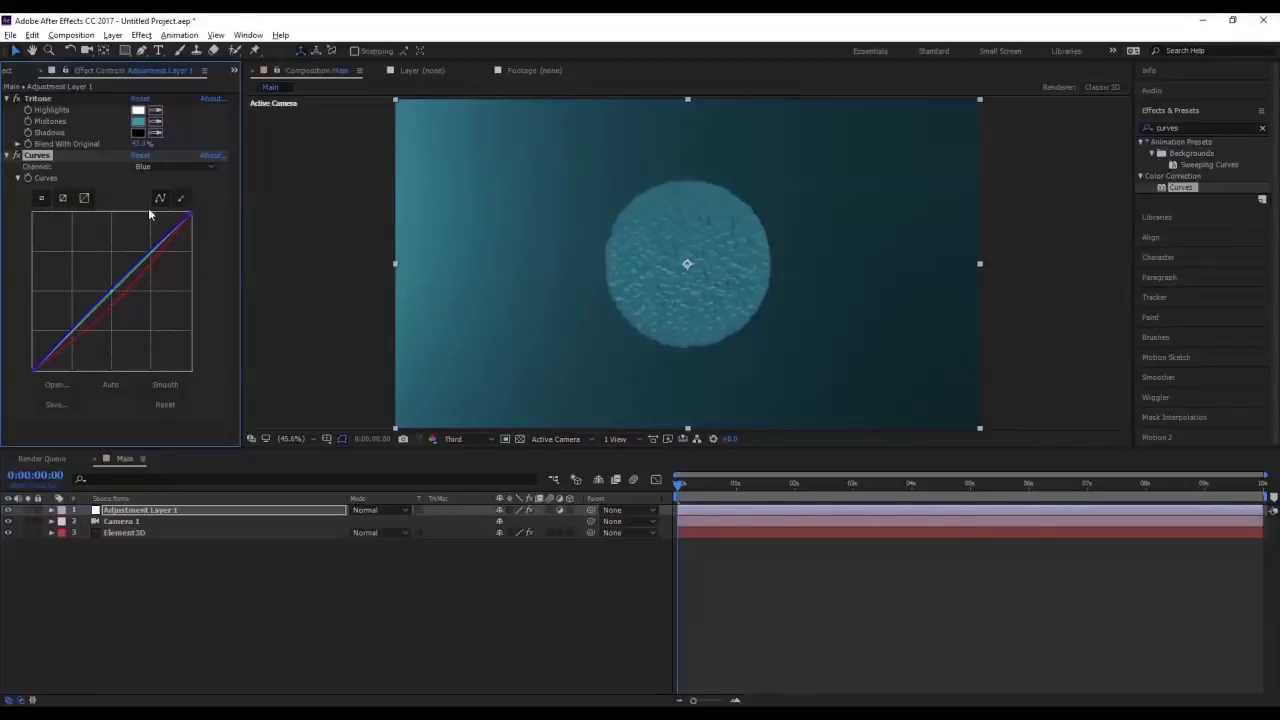
Shape a gentle S-curve in the Curves effect for more contrast, and compare the frame at 0:00:03:07 with and without it
{"action": "left_click", "coordinate": [160, 167]}
{"action": "left_click", "coordinate": [158, 179]}
{"action": "left_click_drag", "start_coordinate": [86, 318], "coordinate": [85, 330]}
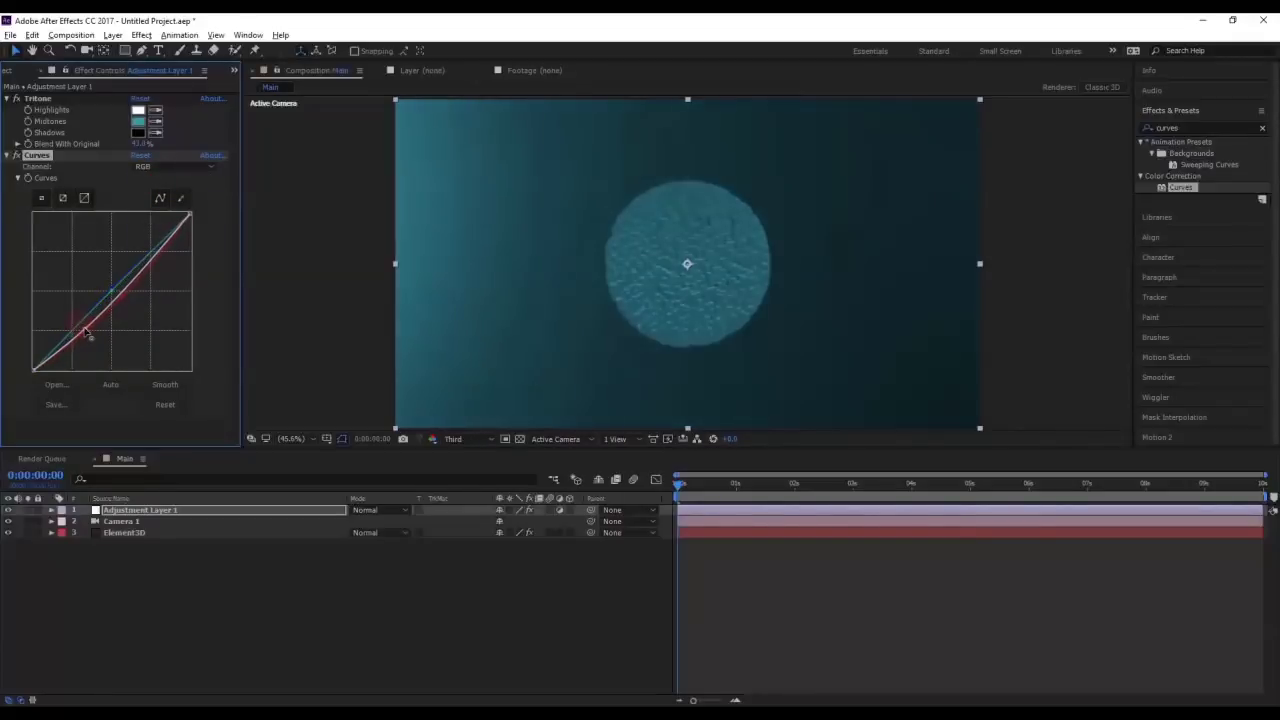
{"action": "left_click_drag", "start_coordinate": [143, 272], "coordinate": [144, 257]}
{"action": "left_click", "coordinate": [870, 486]}
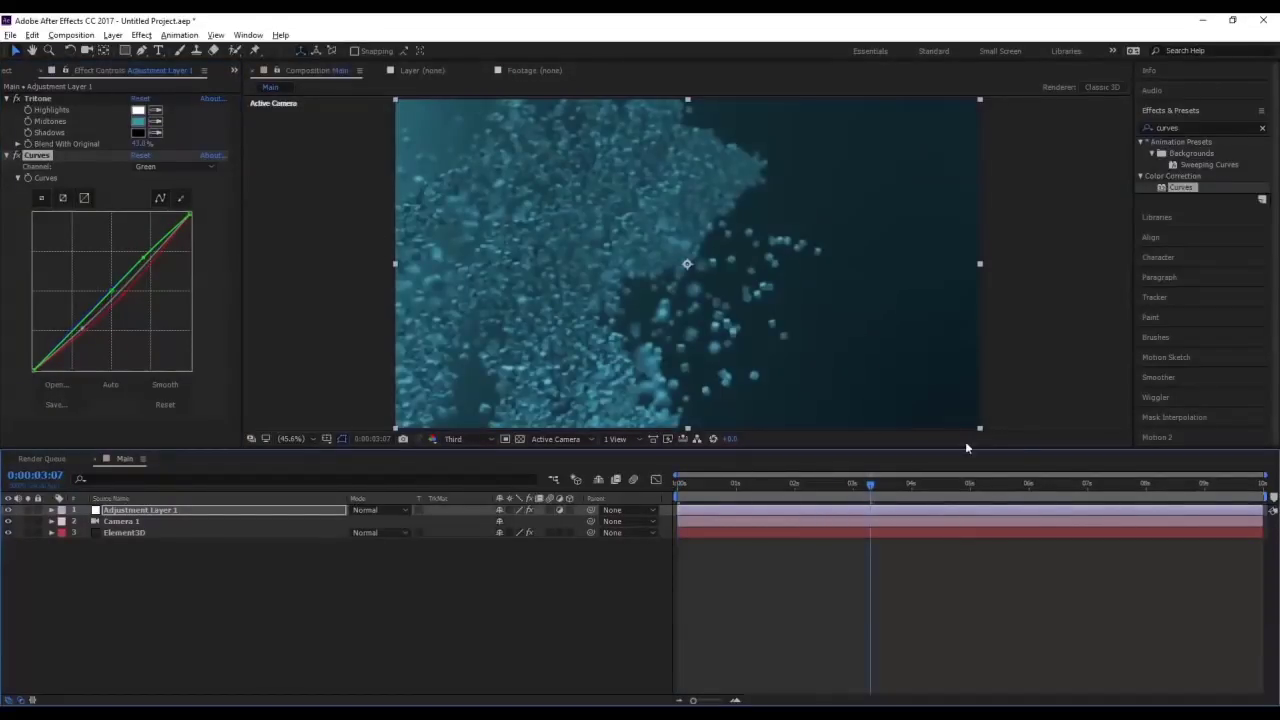
{"action": "left_click", "coordinate": [16, 156]}
{"action": "left_click", "coordinate": [16, 156]}
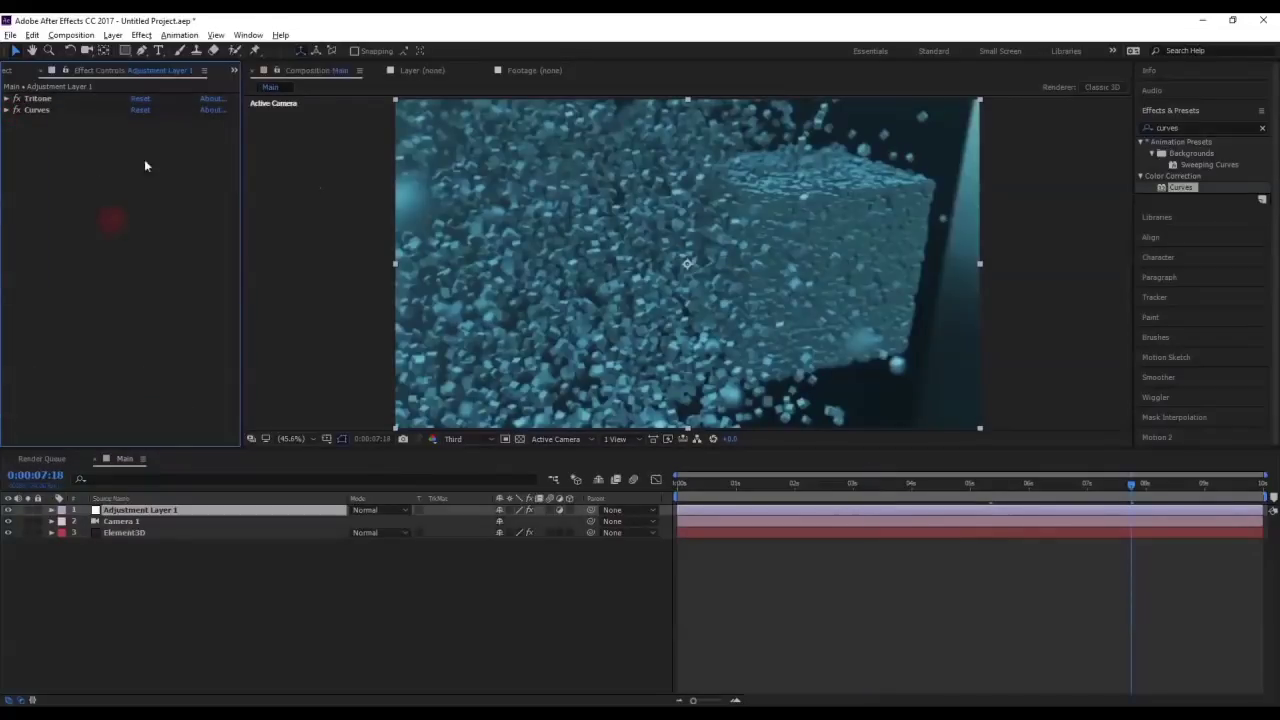
Add the Stylize Glow effect to the adjustment layer, raise its threshold to about 73%, enlarge its radius and set intensity to 0.7
{"action": "left_click", "coordinate": [1200, 128]}
{"action": "type", "text": "glow"}
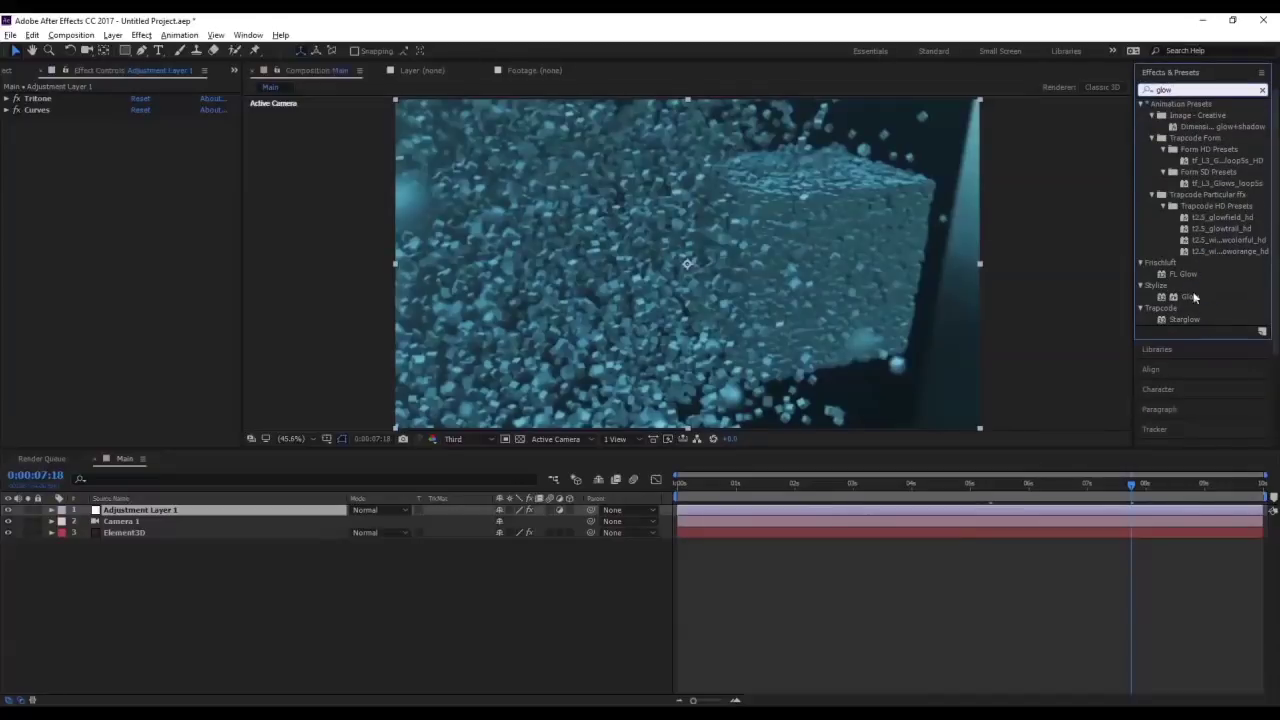
{"action": "left_click_drag", "start_coordinate": [1192, 300], "coordinate": [228, 271]}
{"action": "left_click", "coordinate": [1263, 90]}
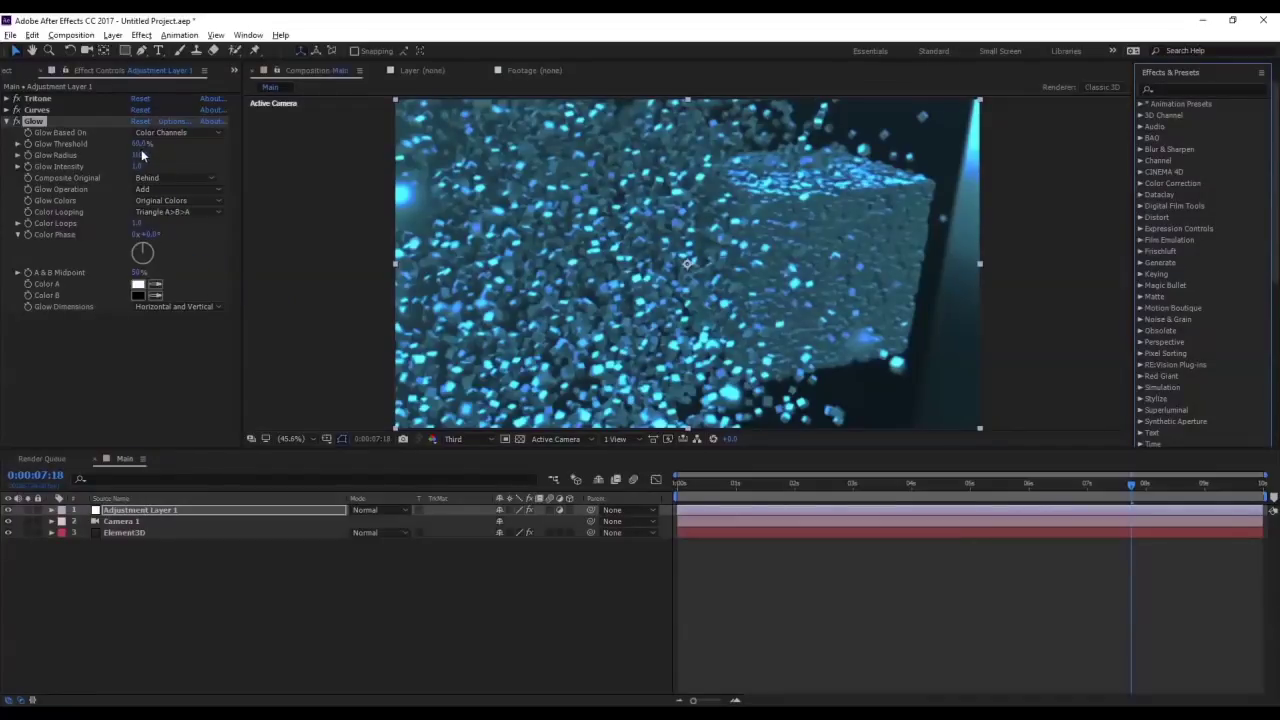
{"action": "mouse_move", "coordinate": [141, 148]}
{"action": "left_mouse_down"}
{"action": "mouse_move", "coordinate": [172, 142]}
{"action": "mouse_move", "coordinate": [132, 160]}
{"action": "left_mouse_up"}
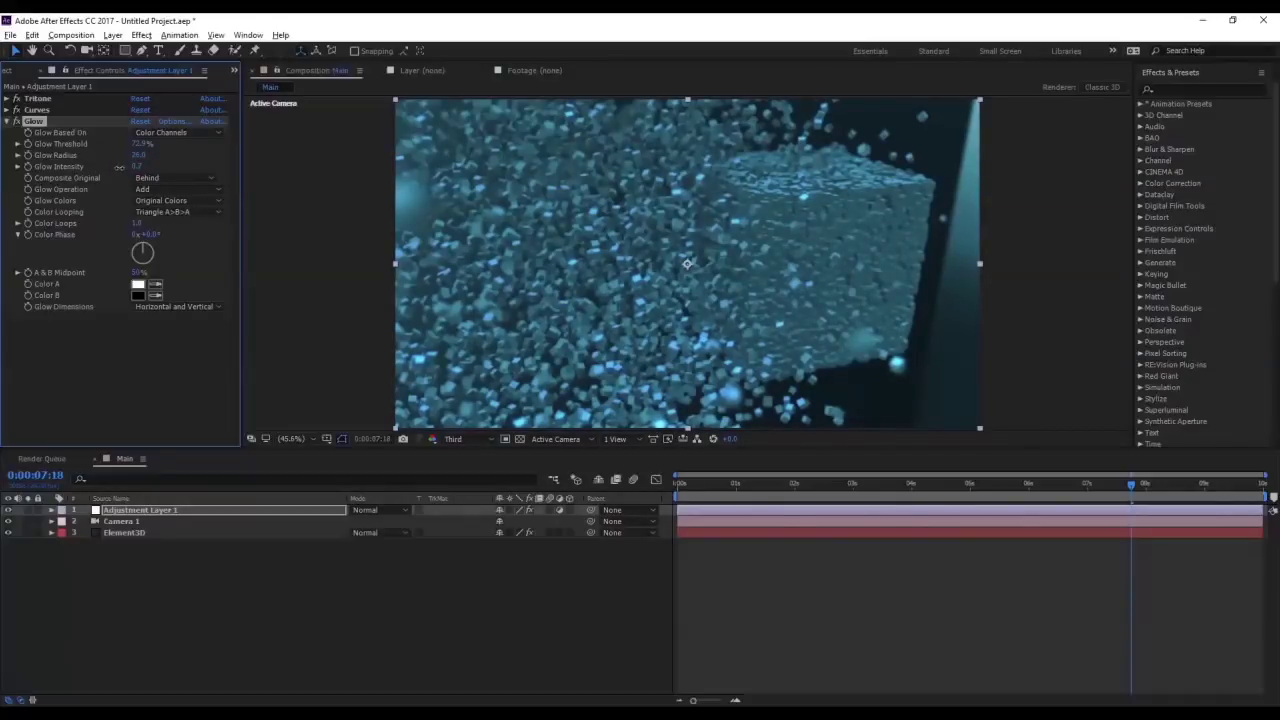
{"action": "left_click", "coordinate": [736, 486]}
Search the effects for "vignette" and add CC Vignette to the adjustment layer
{"action": "left_click", "coordinate": [1178, 88]}
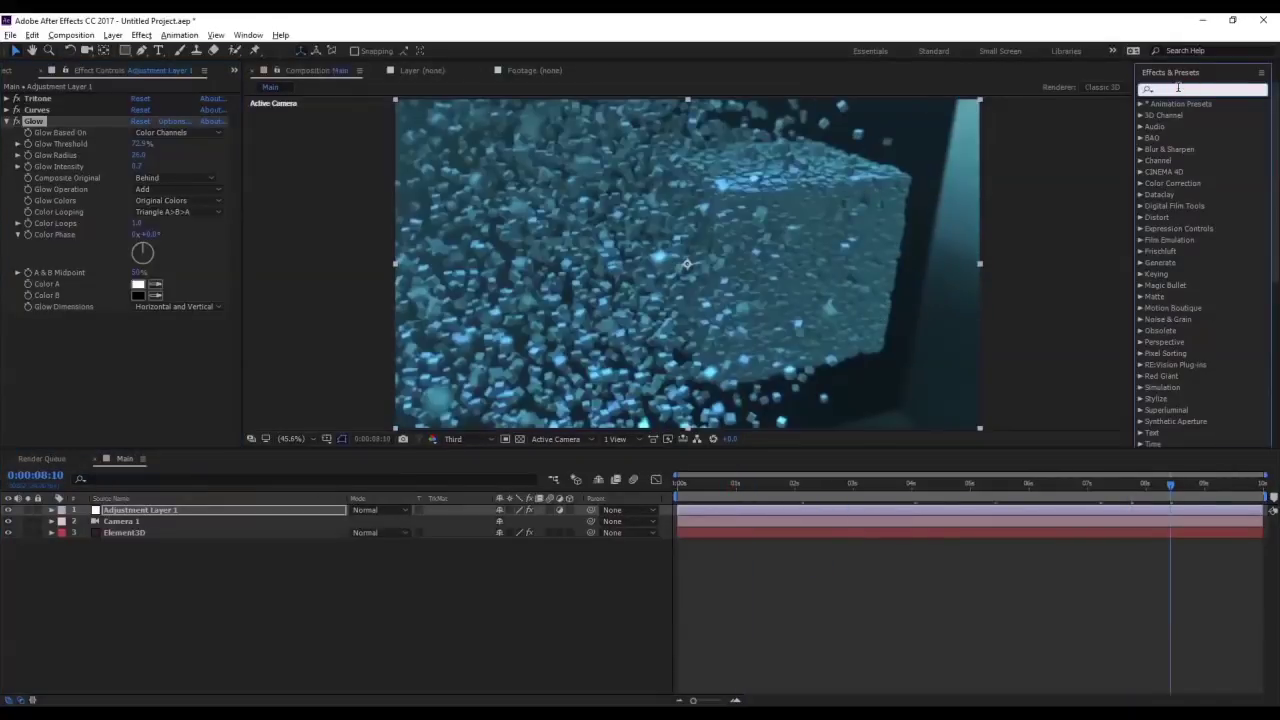
{"action": "type", "text": "vin"}
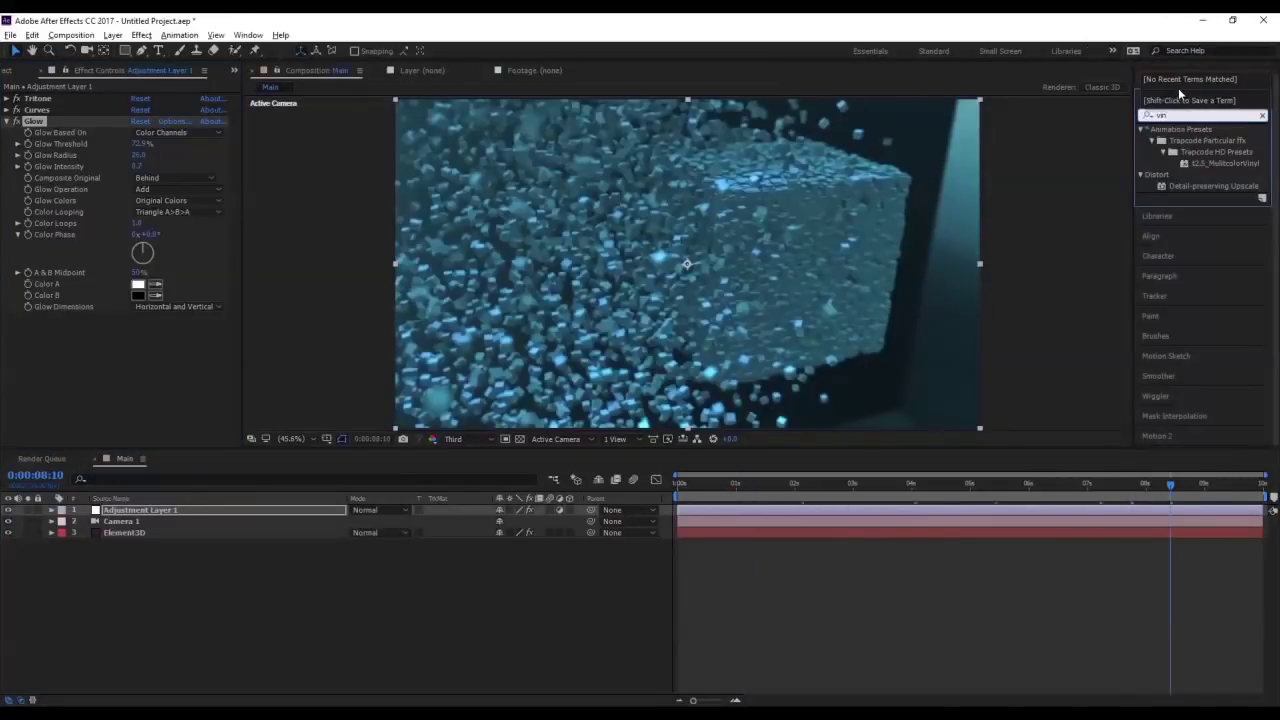
{"action": "key", "text": "BackSpace"}
{"action": "type", "text": "gnette"}
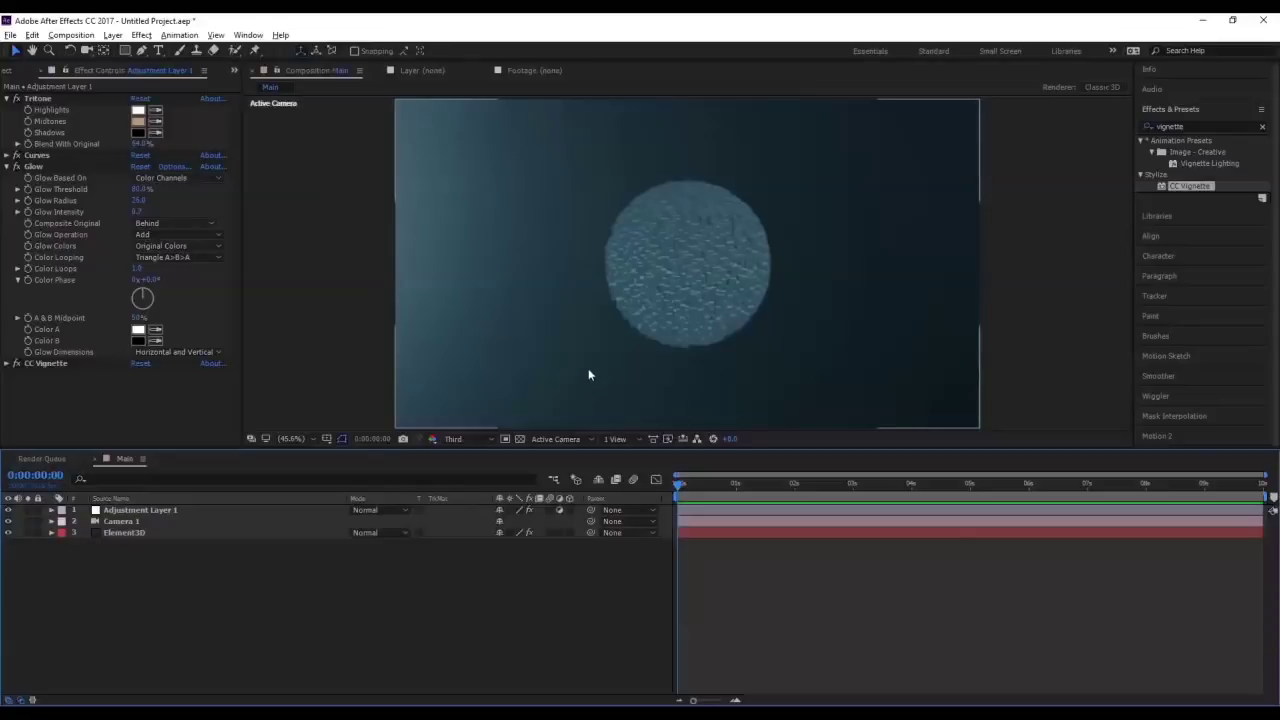
Preview the graded sphere-to-cube animation in an enlarged composition view, and replay it from the first frame
{"action": "key", "text": "grave"}
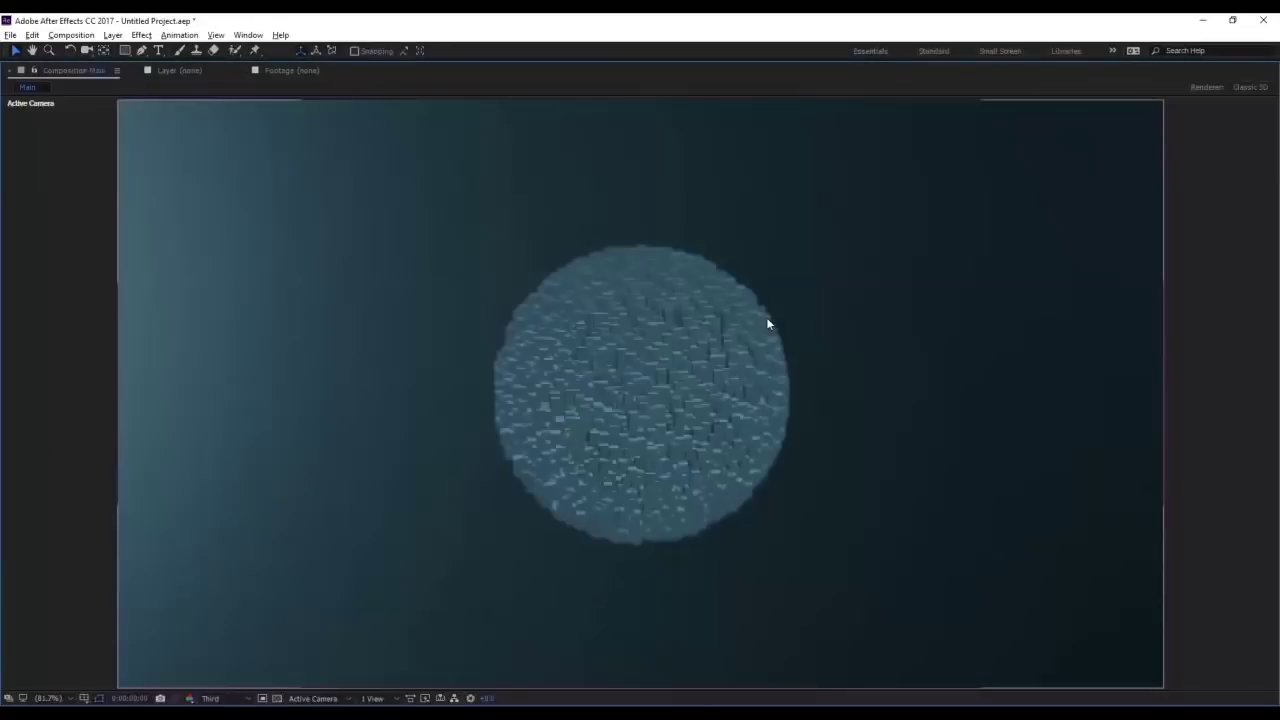
{"action": "key", "text": "space"}
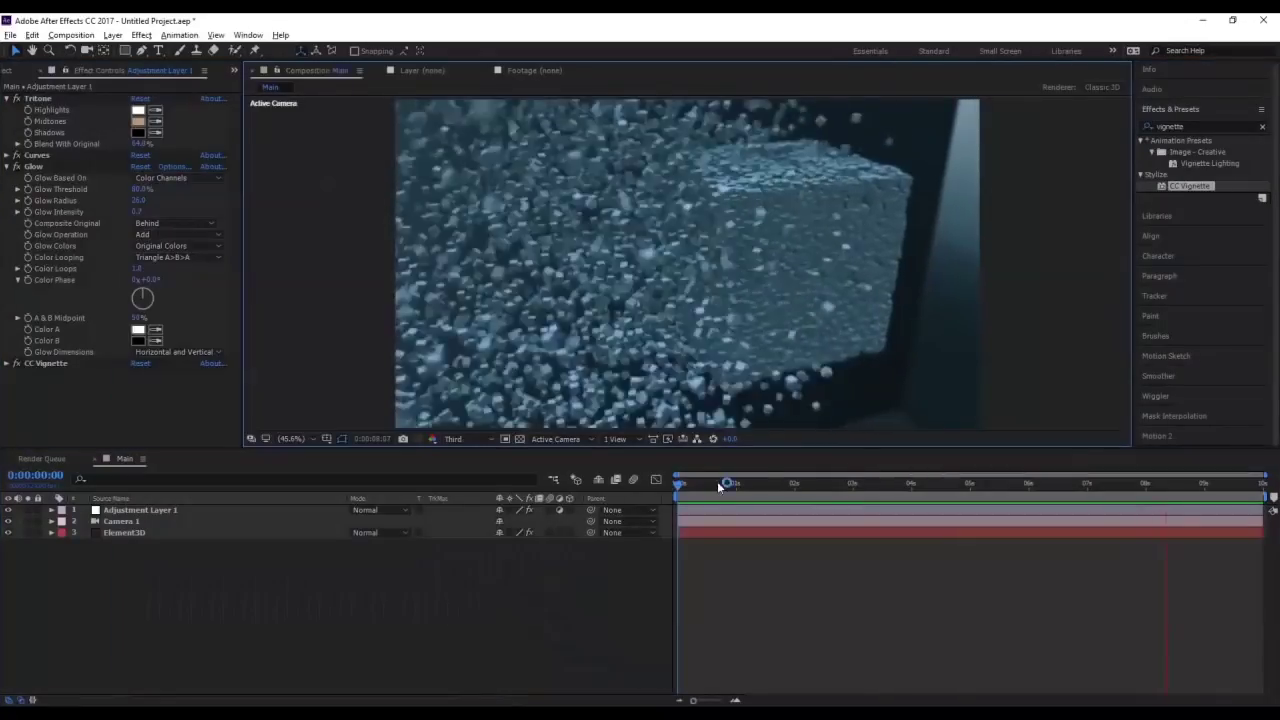
{"action": "left_click_drag", "start_coordinate": [733, 488], "coordinate": [634, 499]}
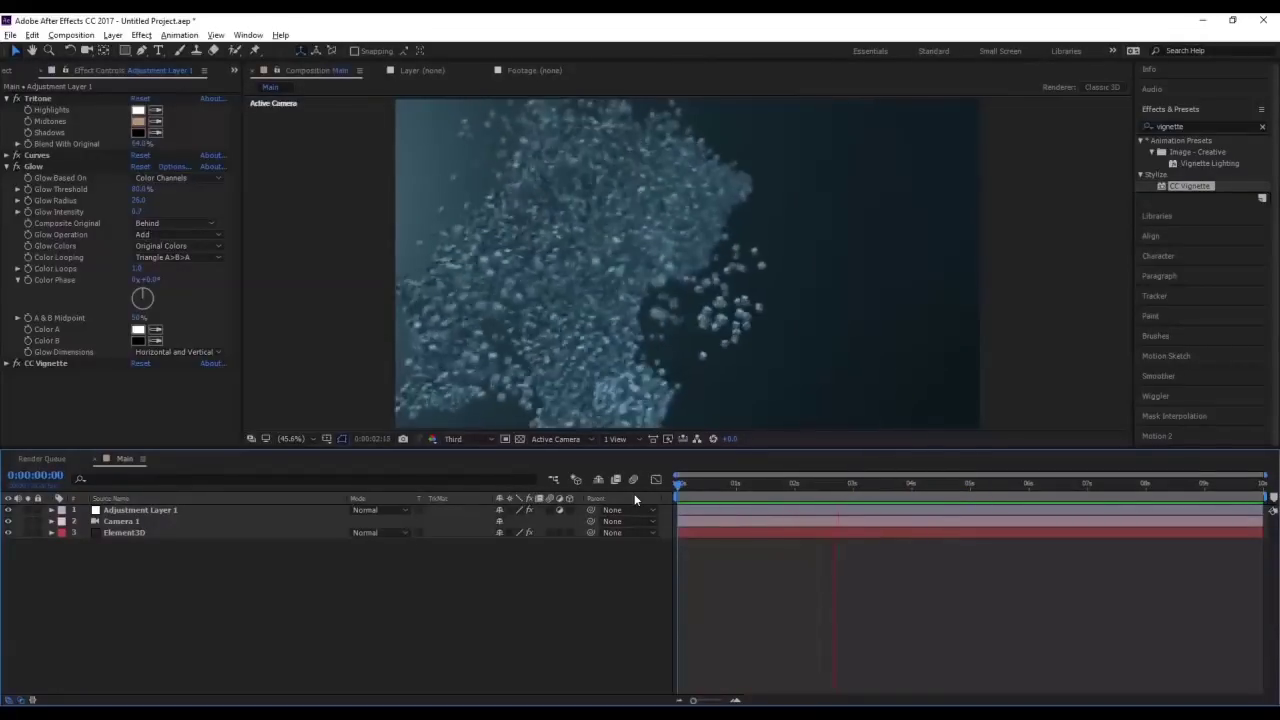